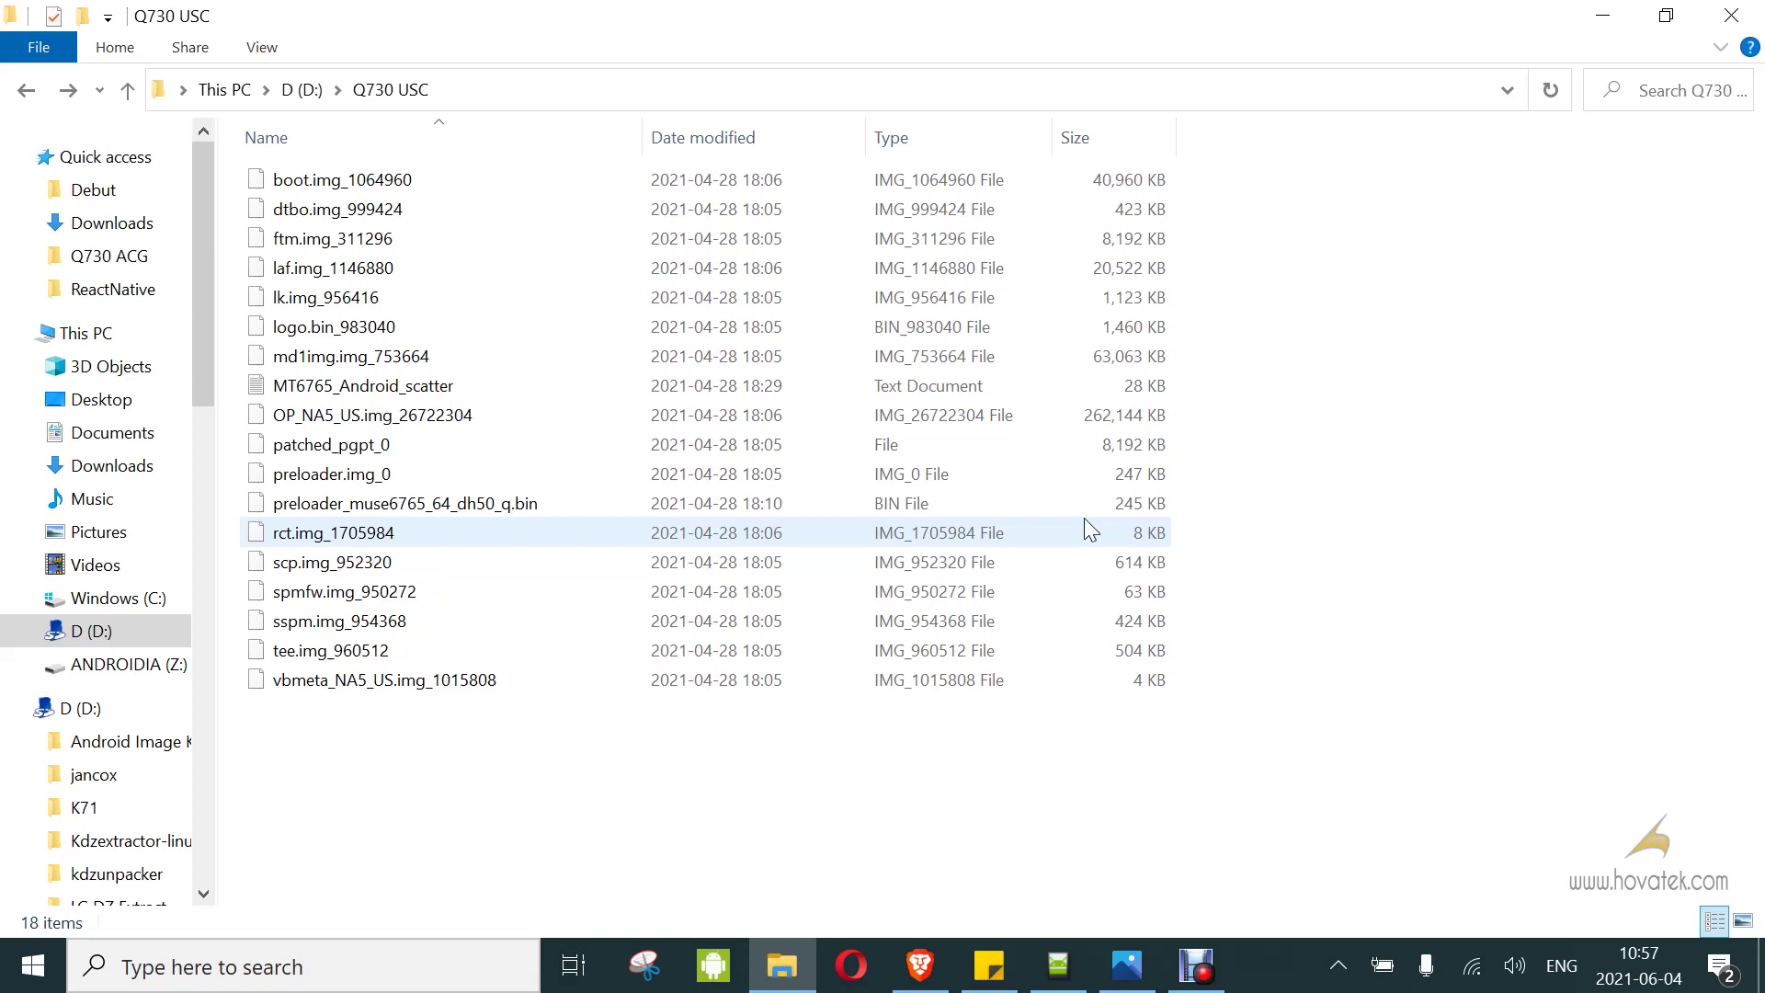
# Show Verified-boot-is-enabled.jpg with the STATUS_SEC_INSUFFICIENT_BUFFER (0xC002004B) error in Photos.
pyautogui.click(1129, 981)
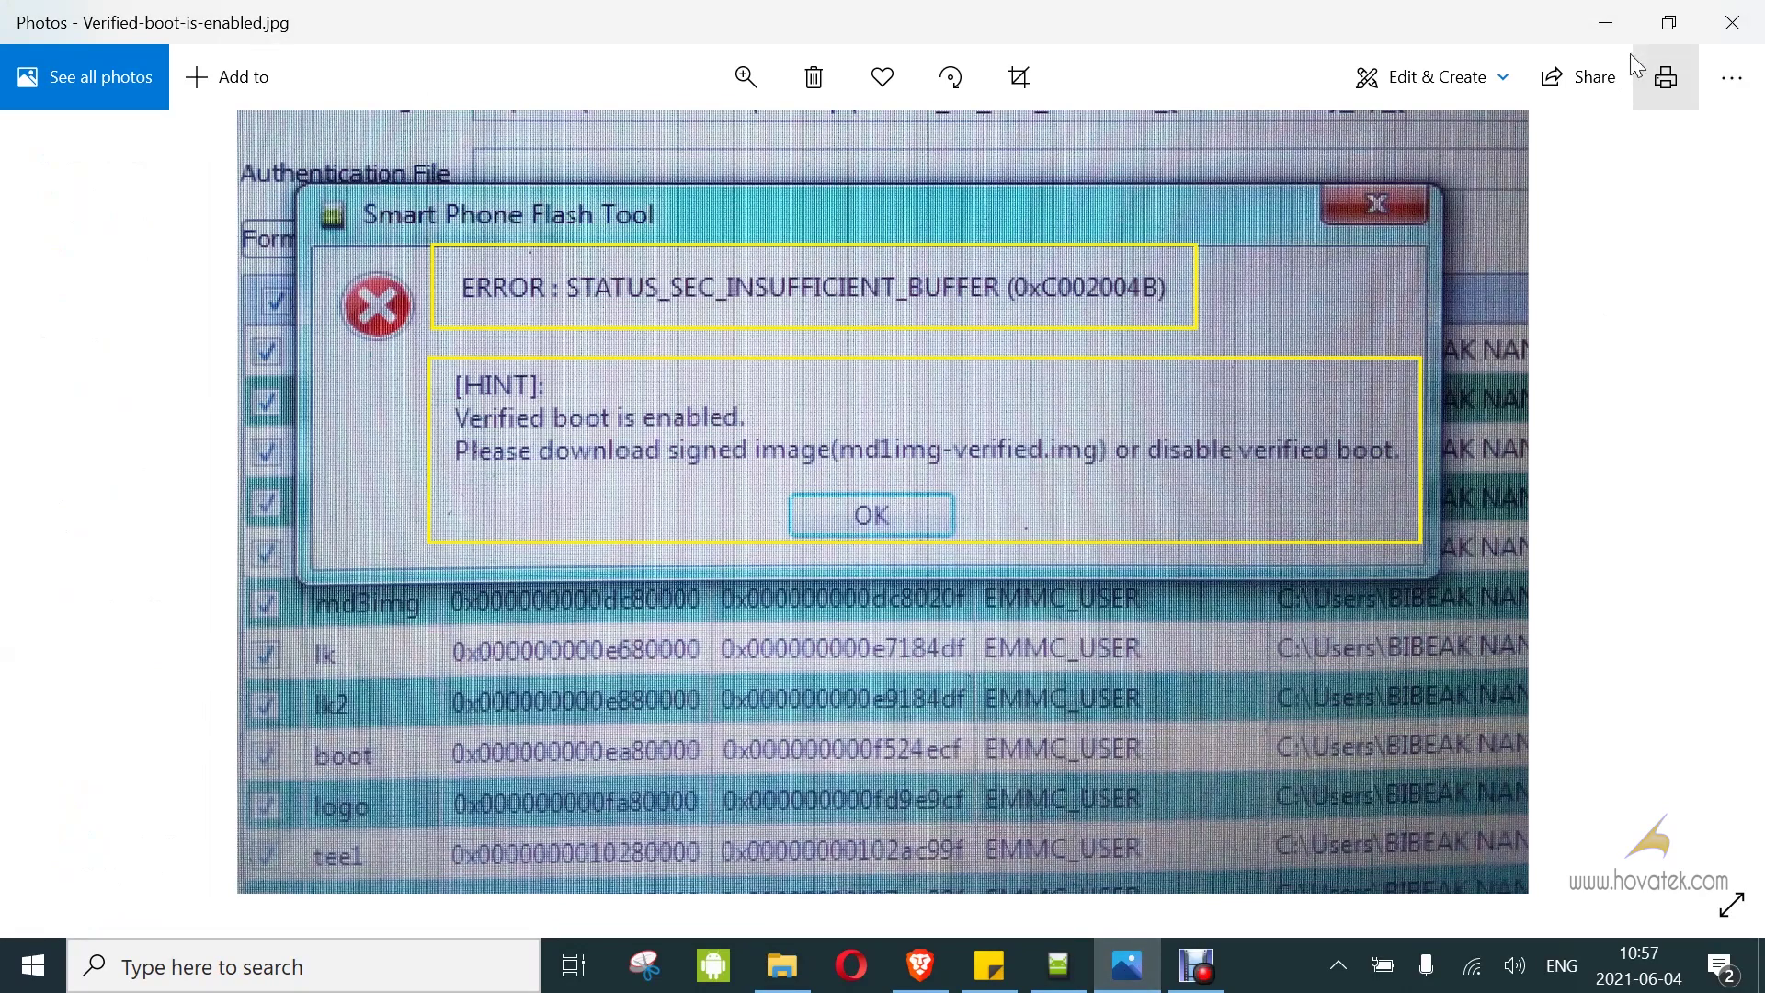
# Minimize Photos and bring the Calculator.net Hex Calculator page to the front.
pyautogui.click(1605, 26)
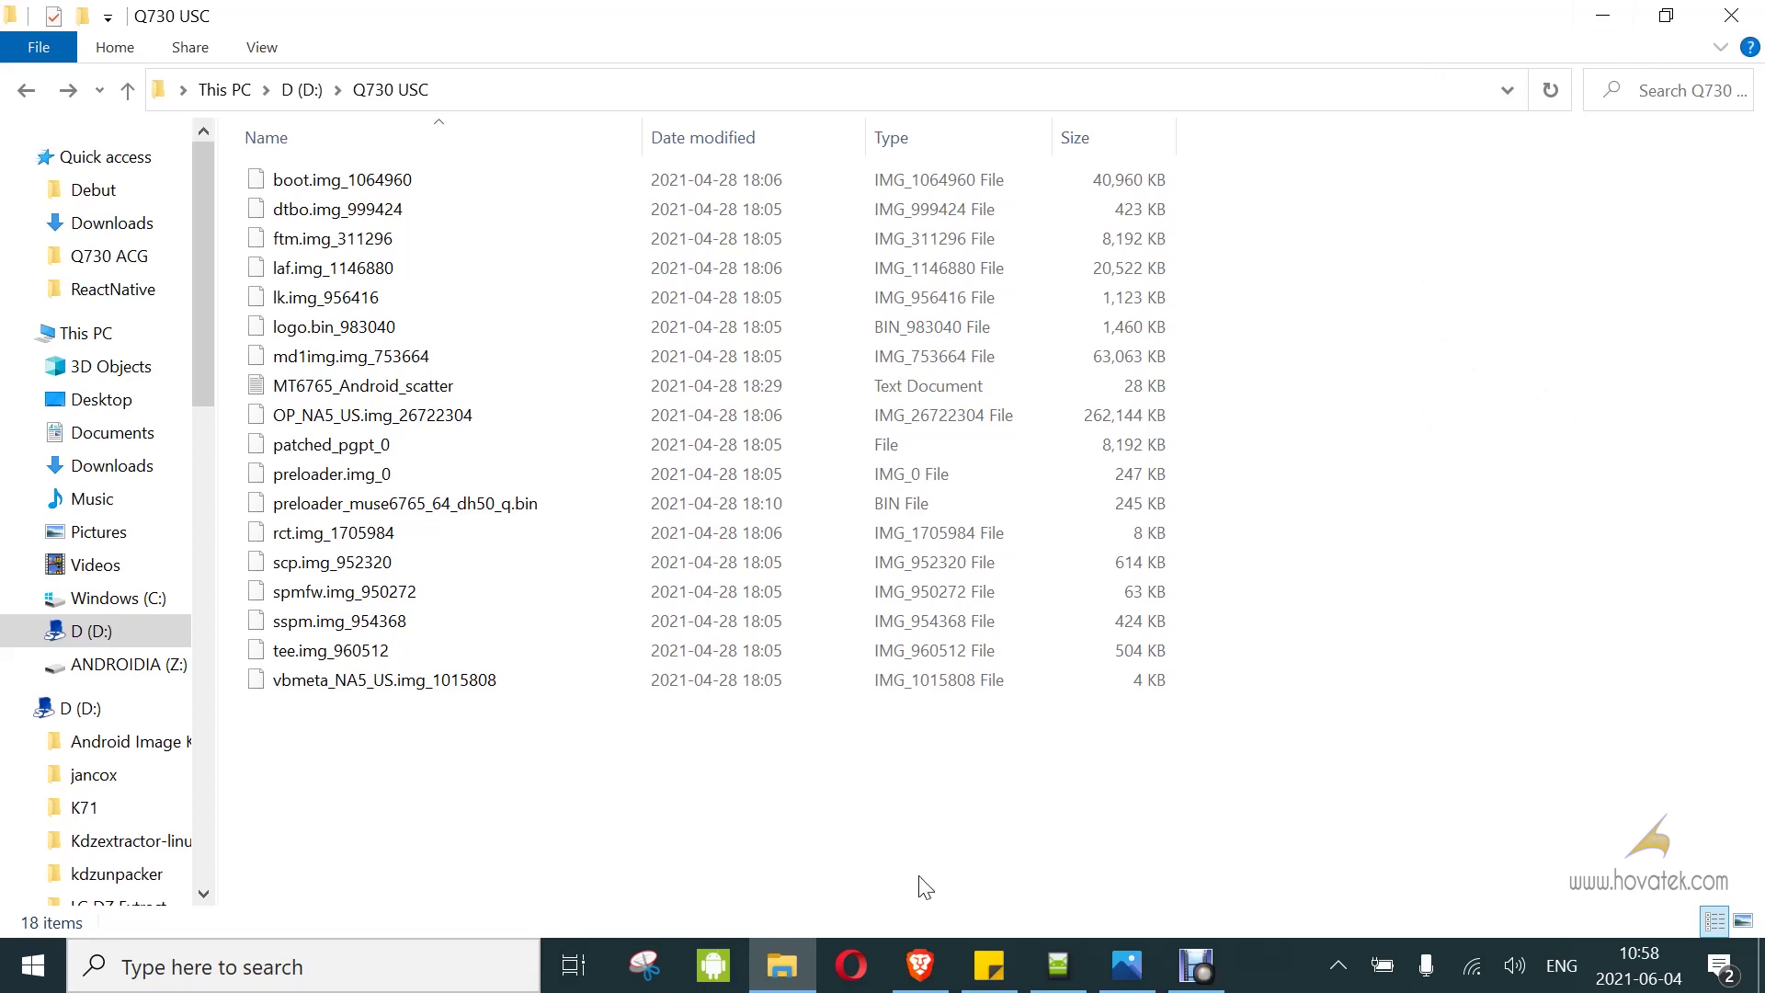
pyautogui.click(920, 965)
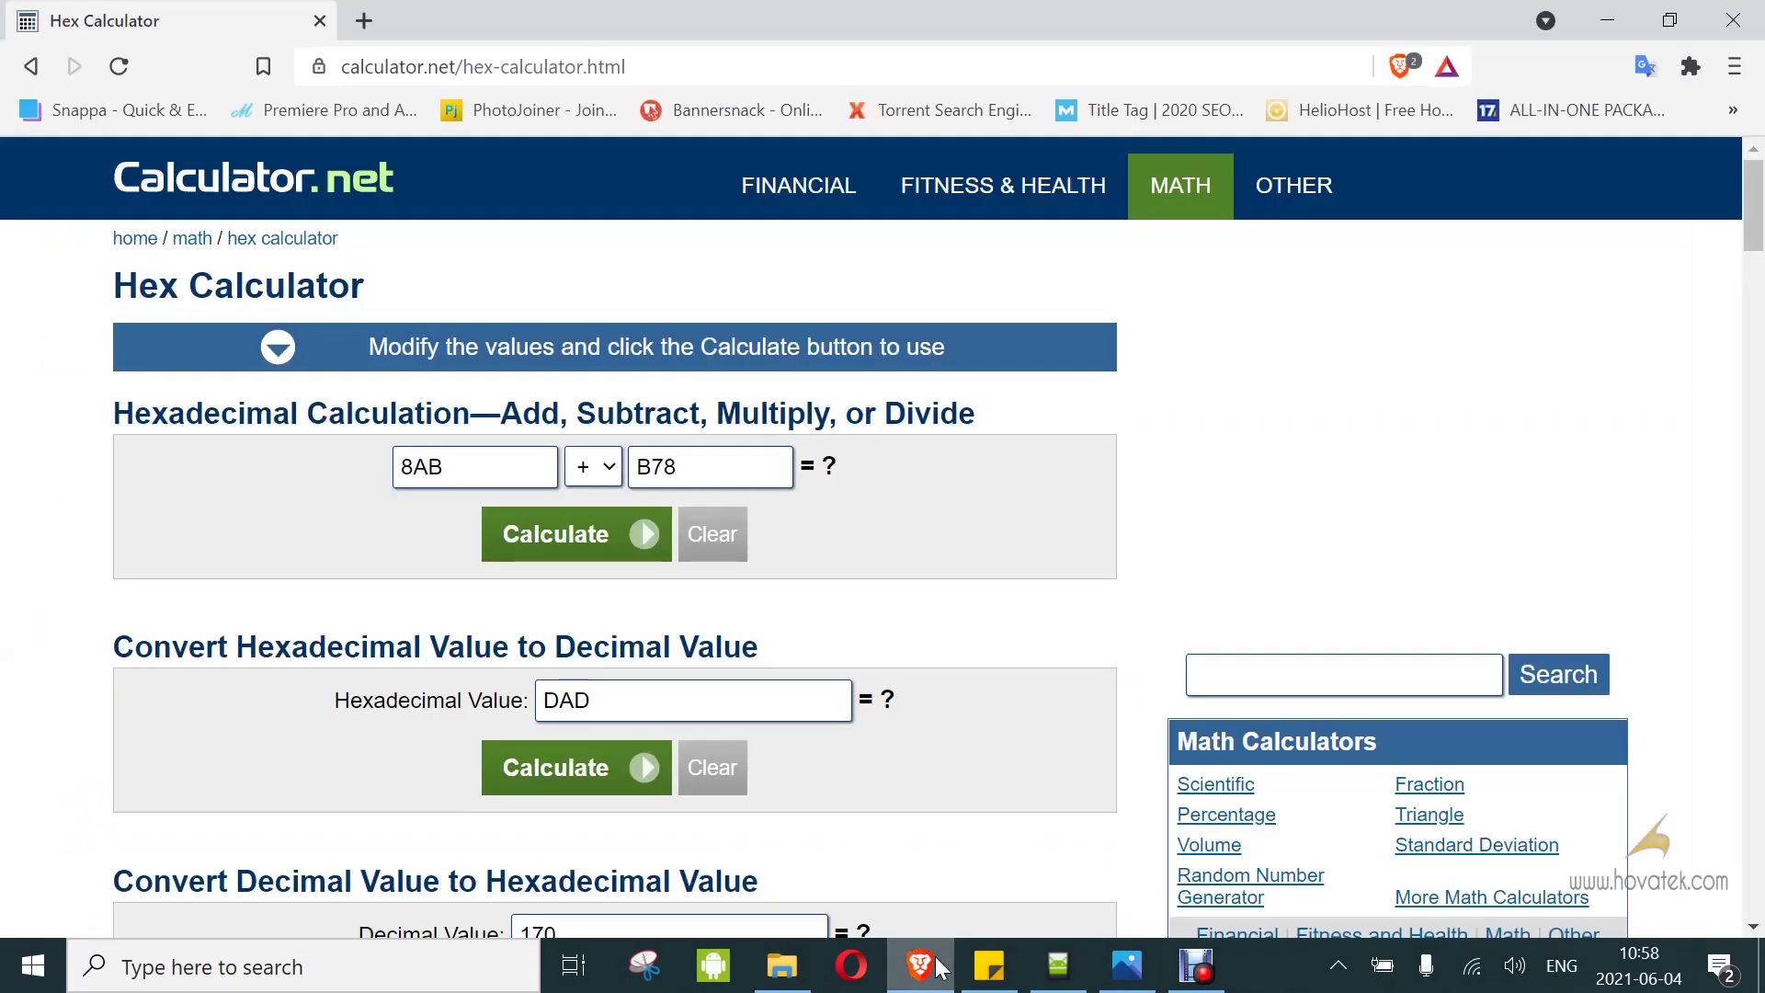
# Minimize the browser showing the Hex Calculator.
pyautogui.click(938, 967)
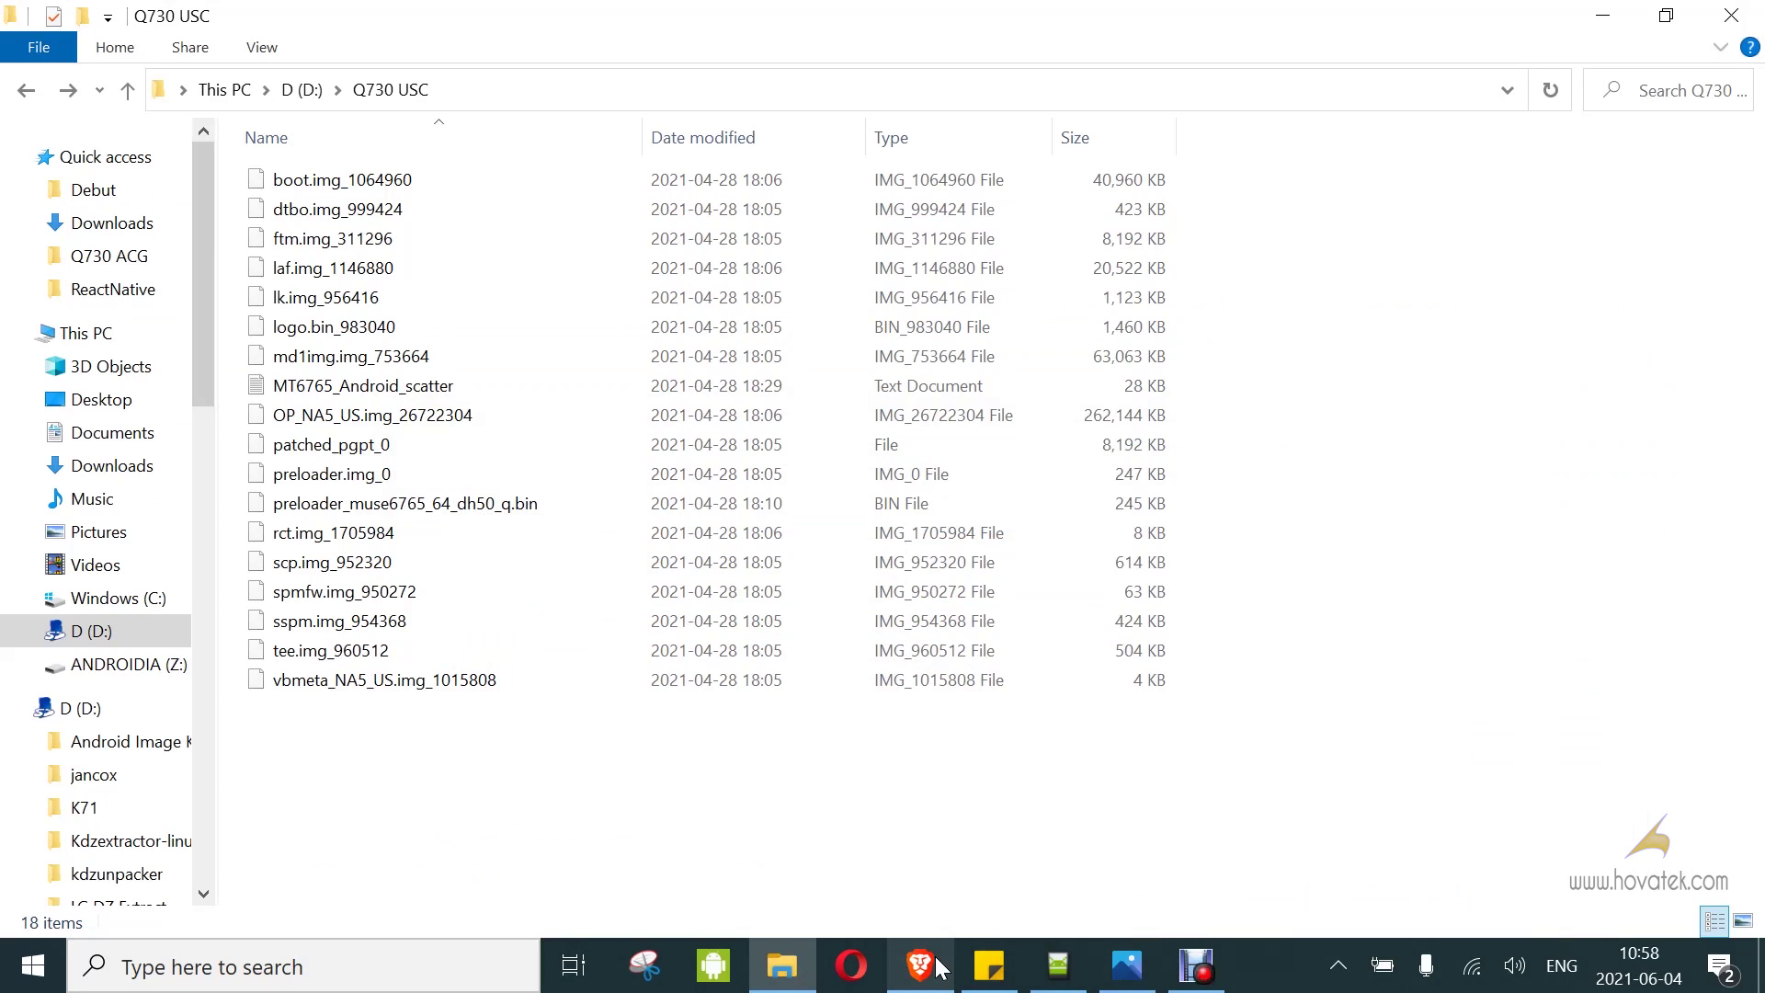
# Restore SP Flash Tool, select the laf_a partition in the download list, then minimize it.
pyautogui.click(1058, 965)
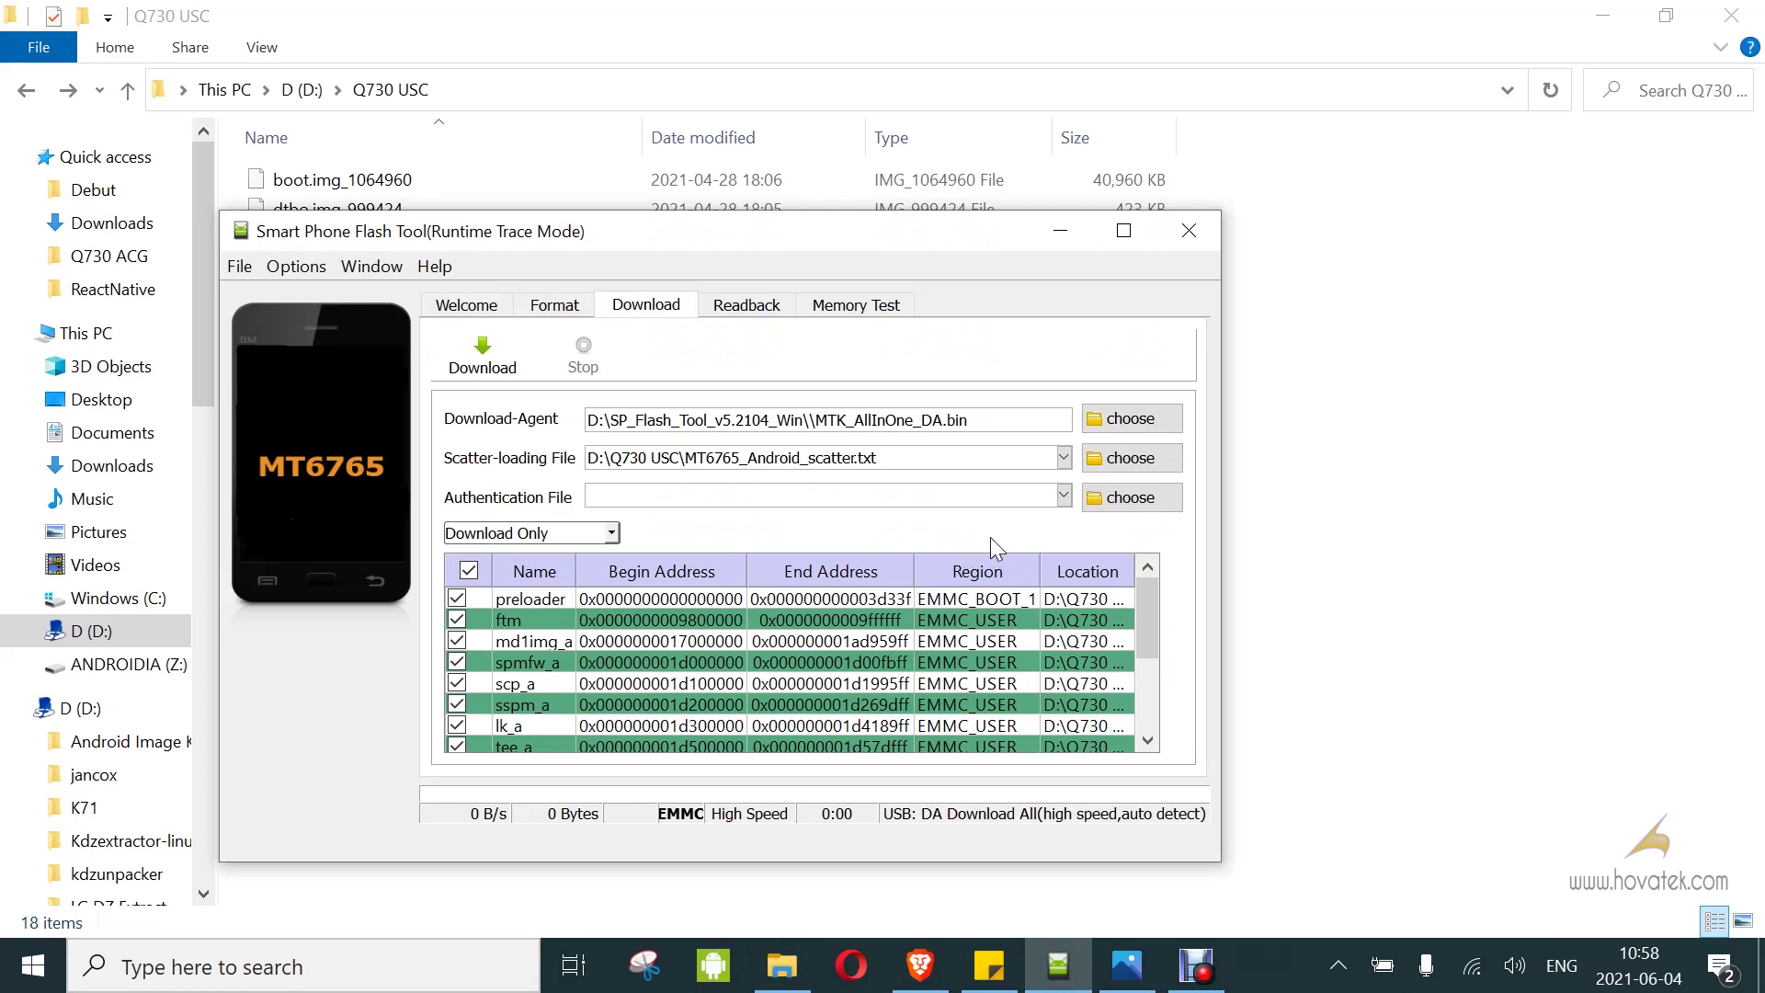
pyautogui.scroll(-2, 770, 675)
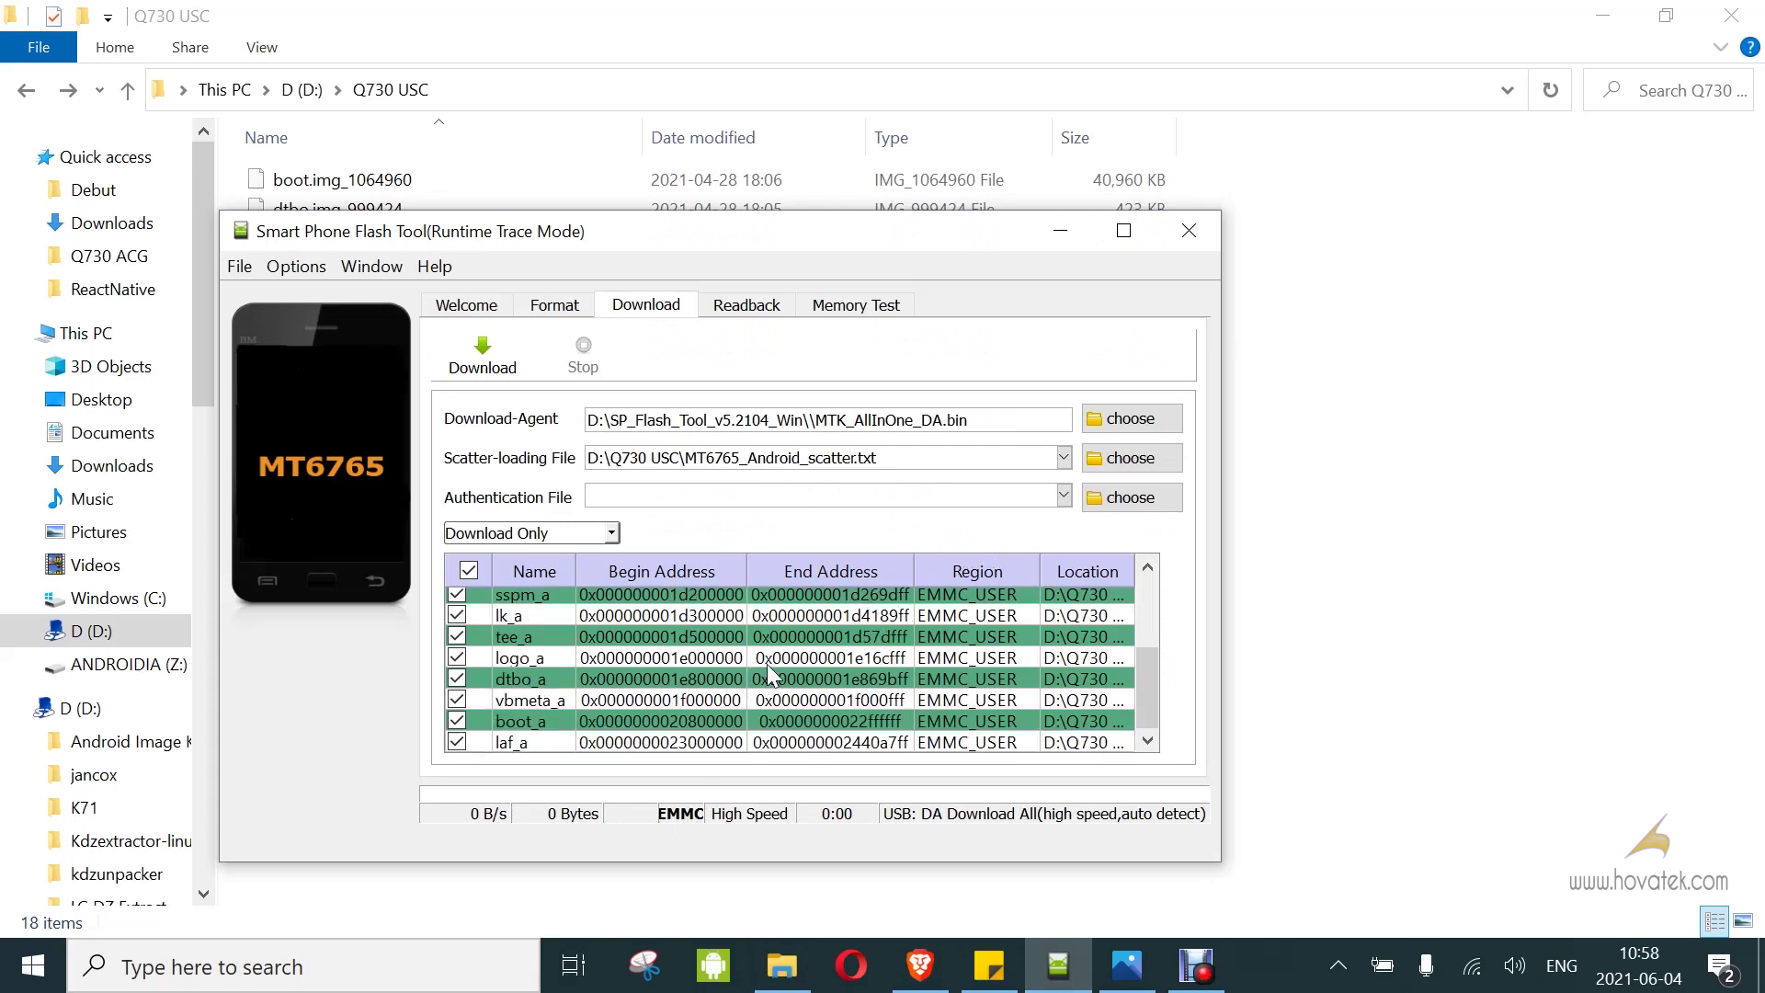
pyautogui.click(549, 749)
pyautogui.click(1059, 230)
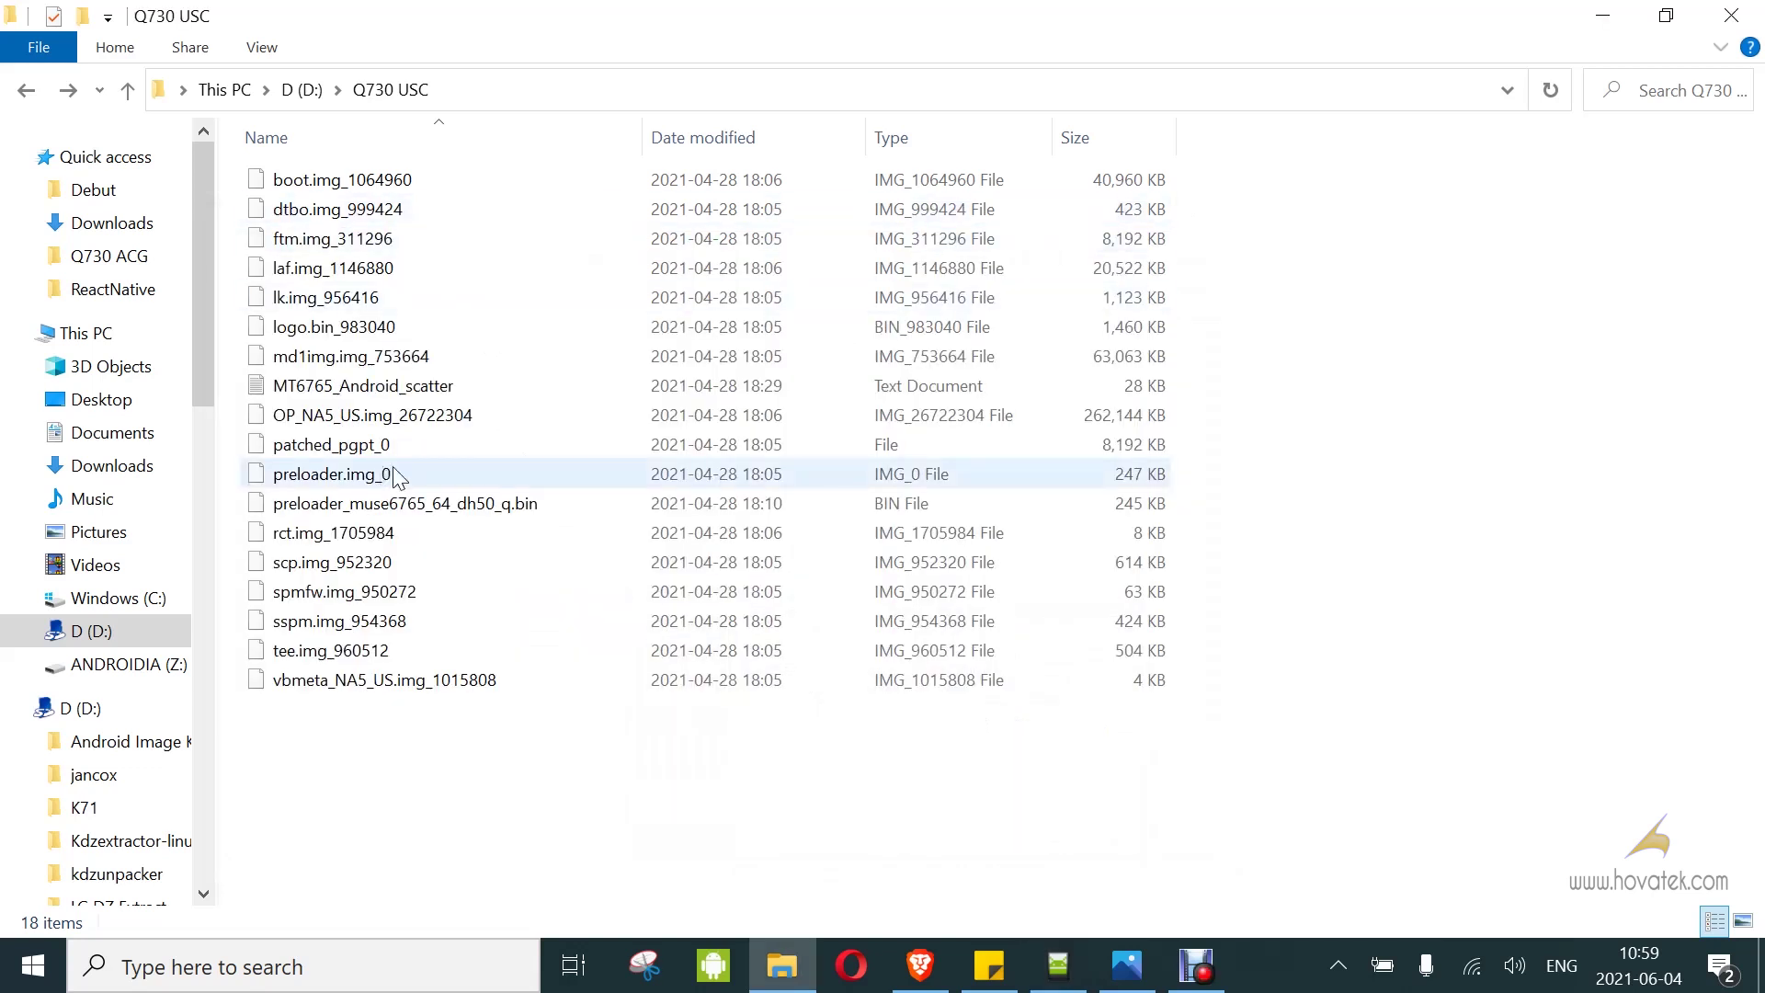
# Open MT6765_Android_scatter in Notepad++ via Edit with Notepad++.
pyautogui.click(337, 387)
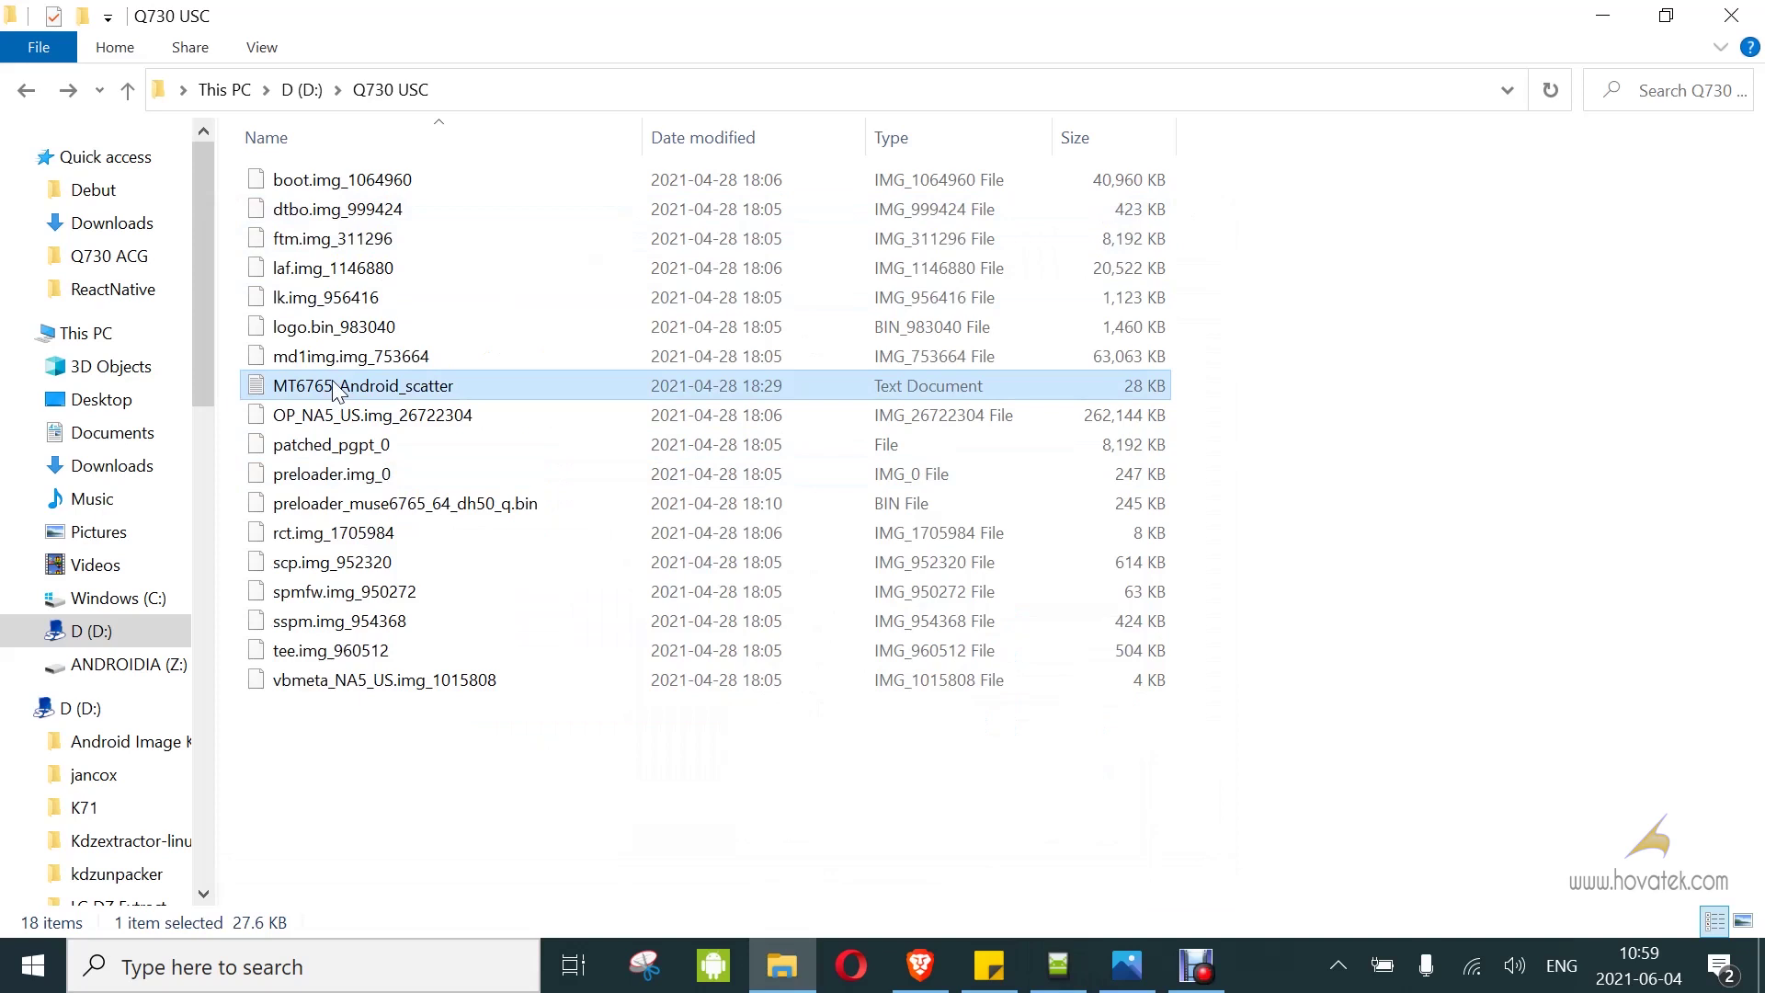
pyautogui.rightClick(336, 387)
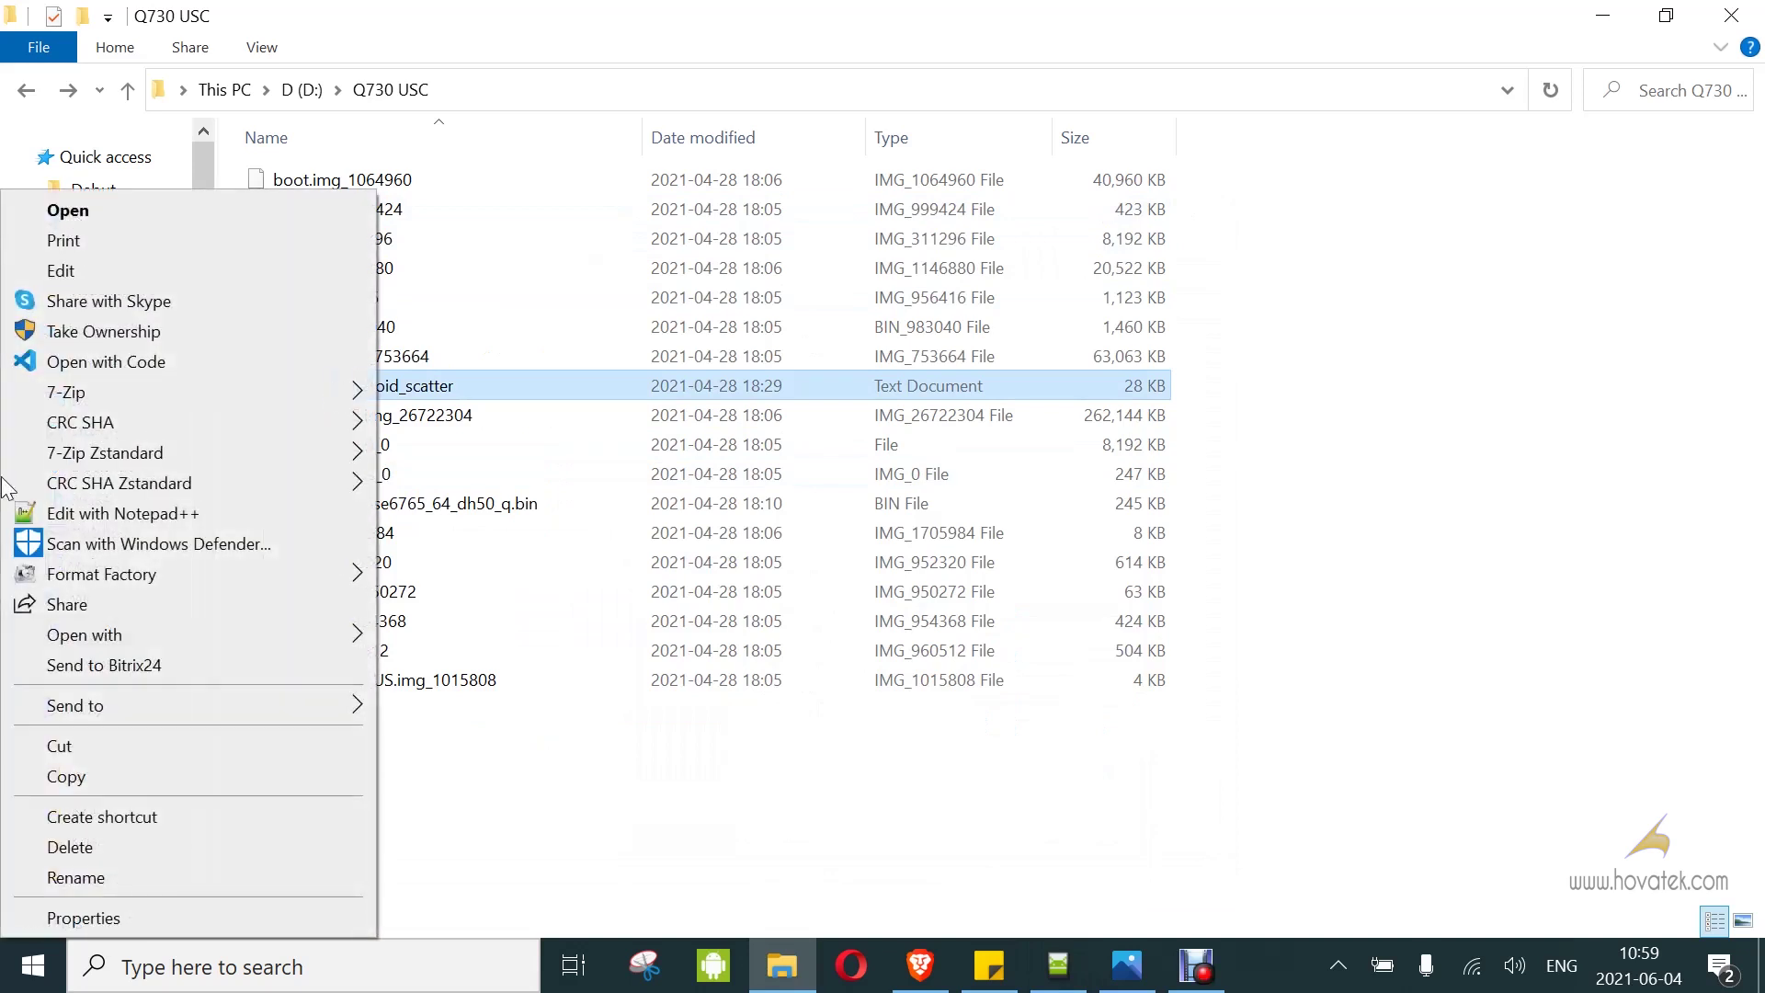
pyautogui.click(117, 516)
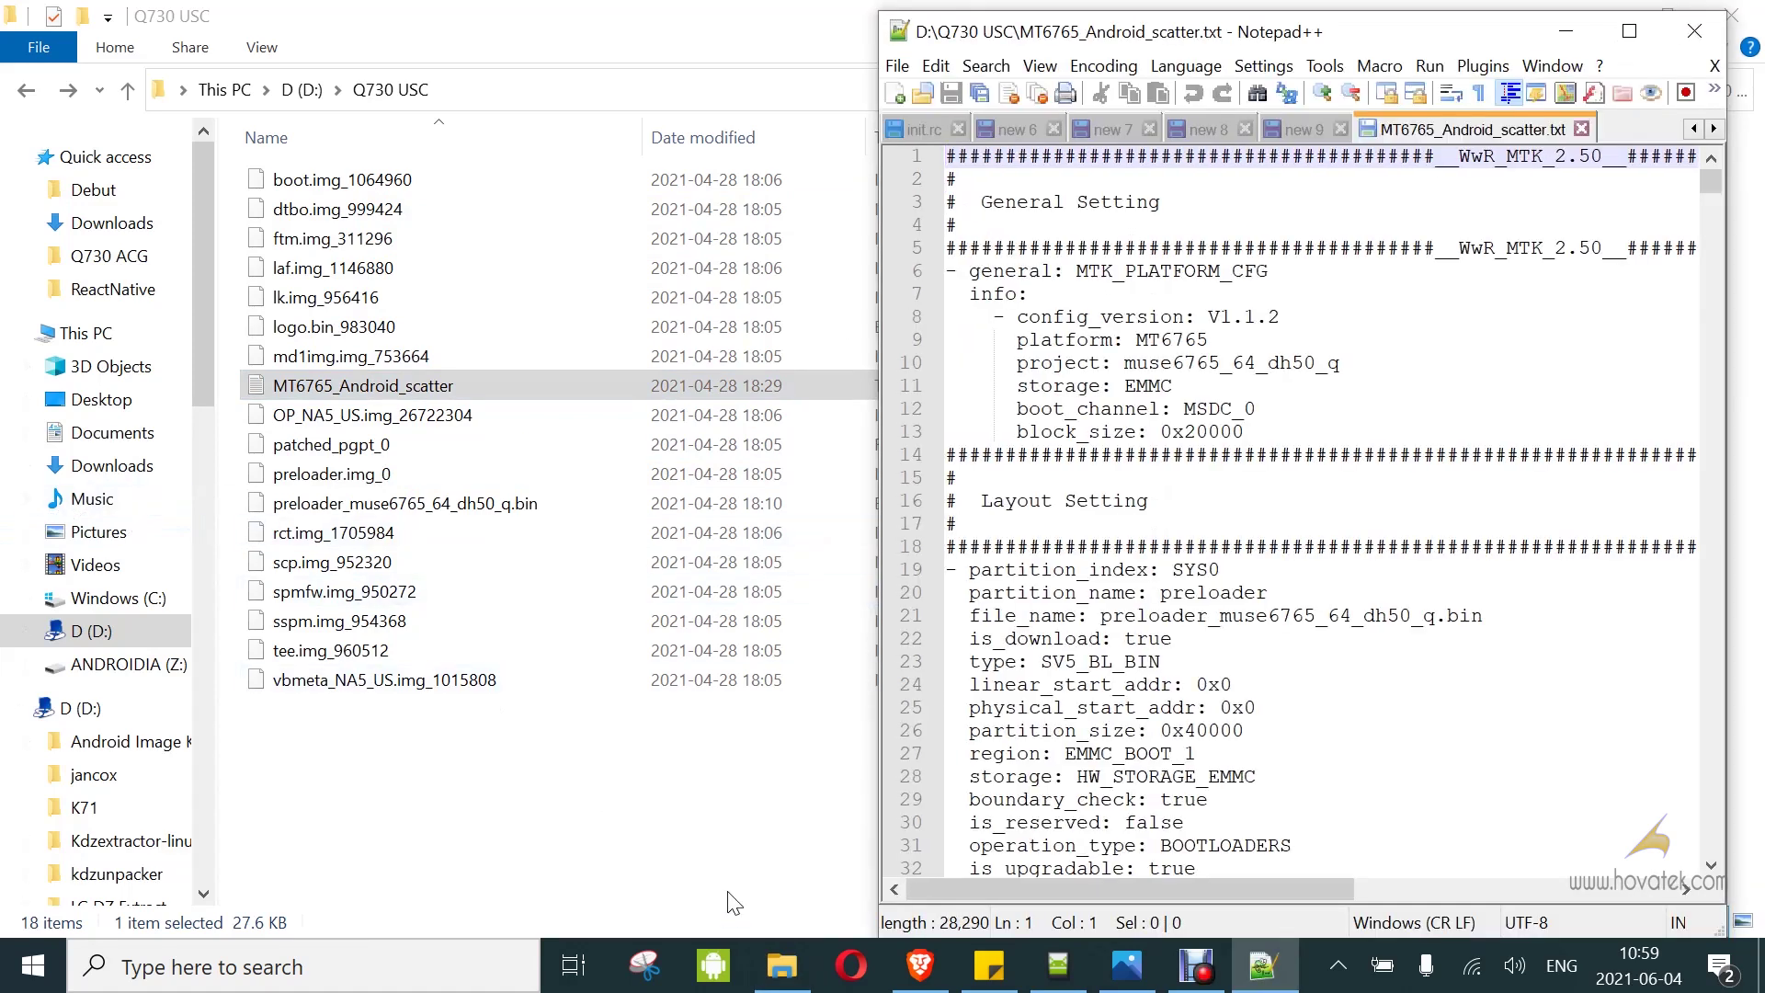
# Find laf_a and show its entry at 0x23000000 with partition size 0x2800000.
pyautogui.hotkey('ctrl', 'f')
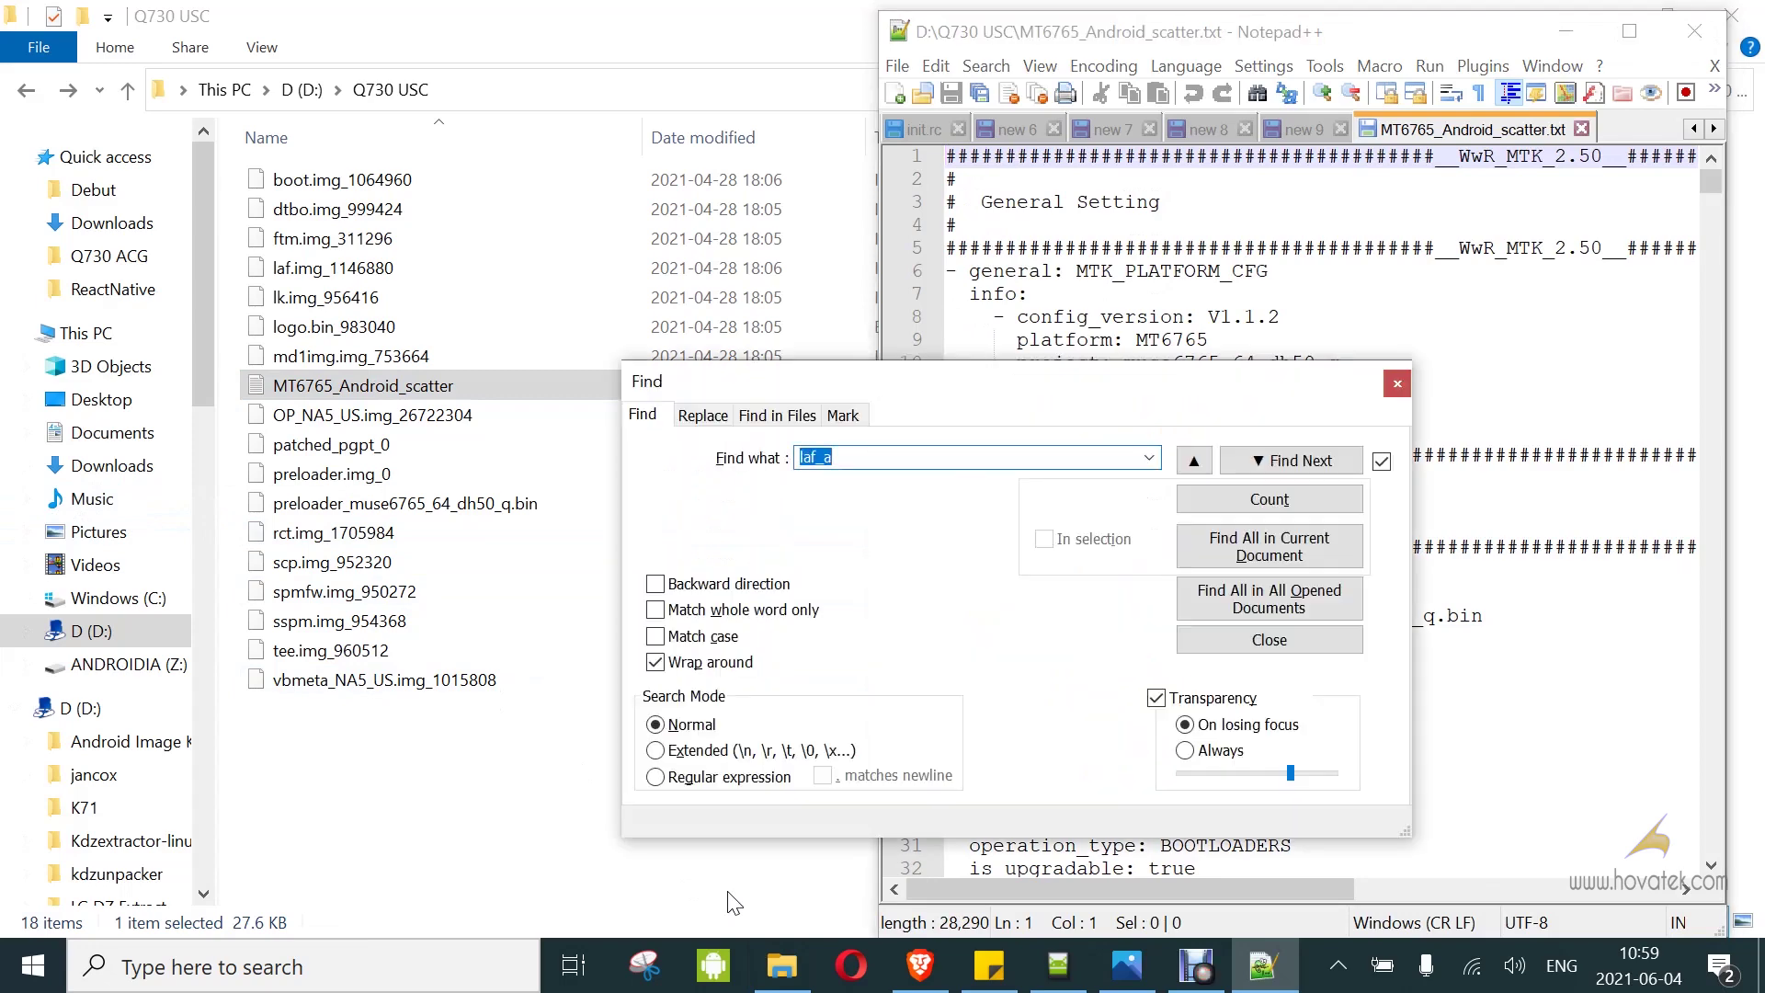
pyautogui.press('Return')
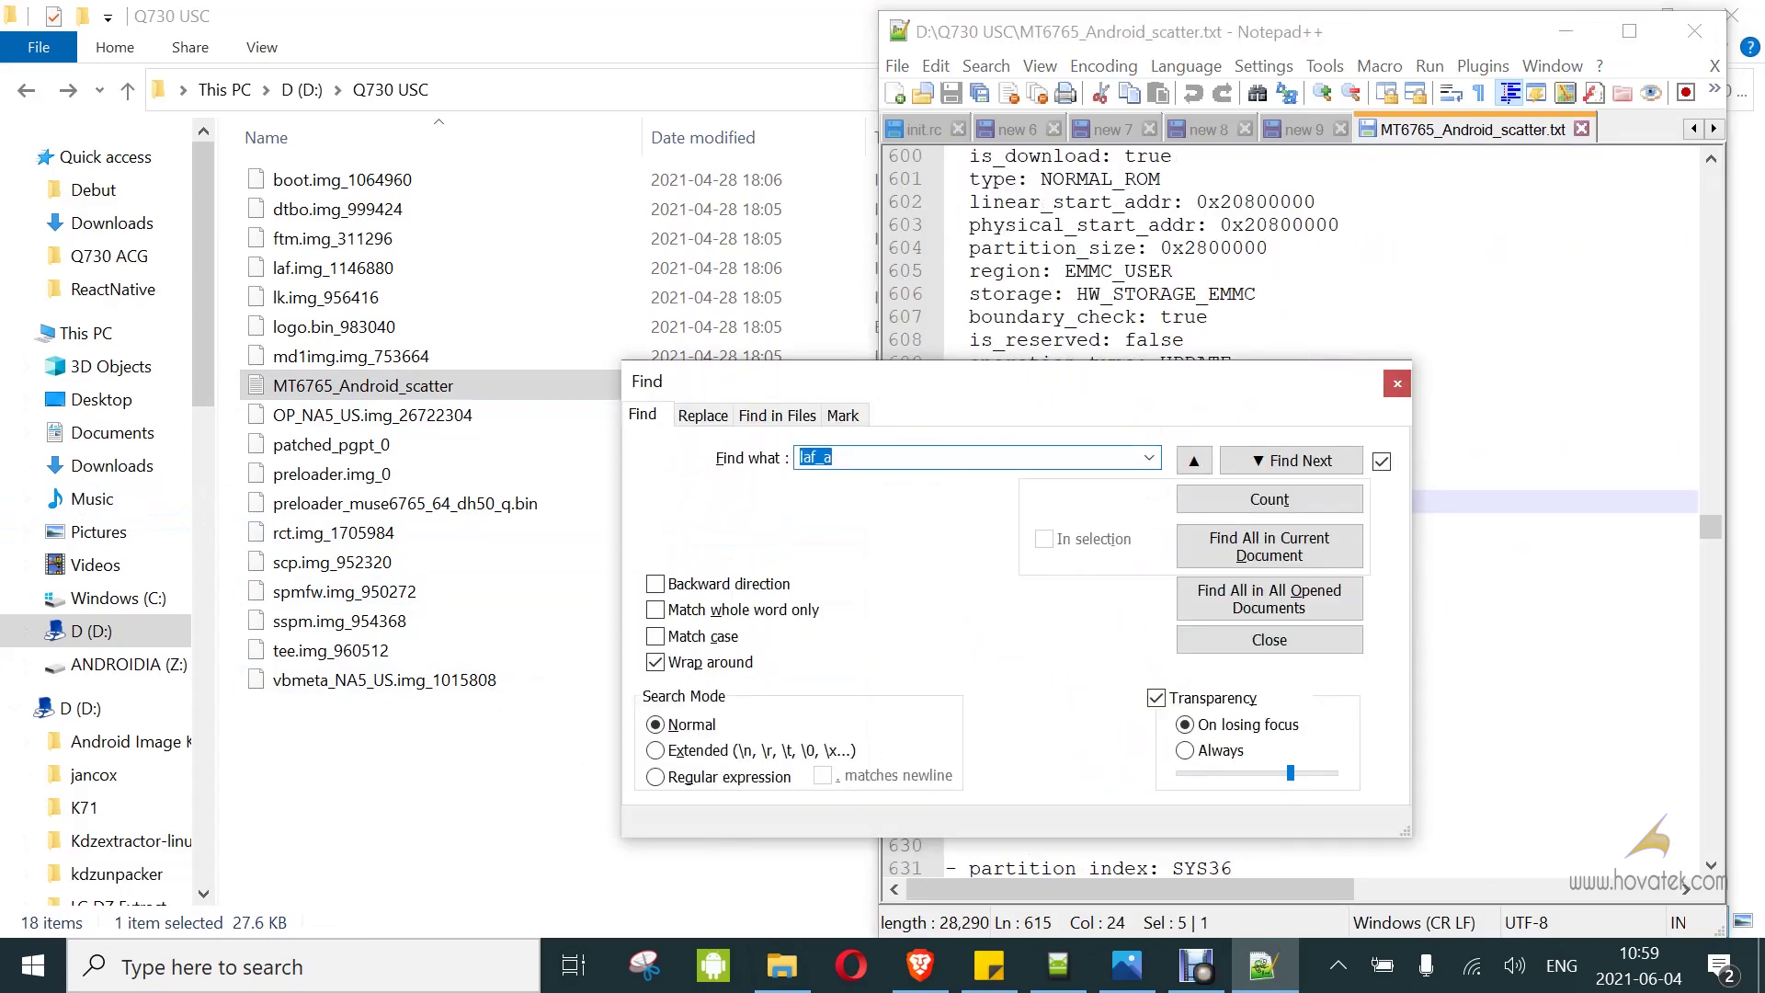
pyautogui.click(1398, 390)
pyautogui.scroll(-1, 1287, 505)
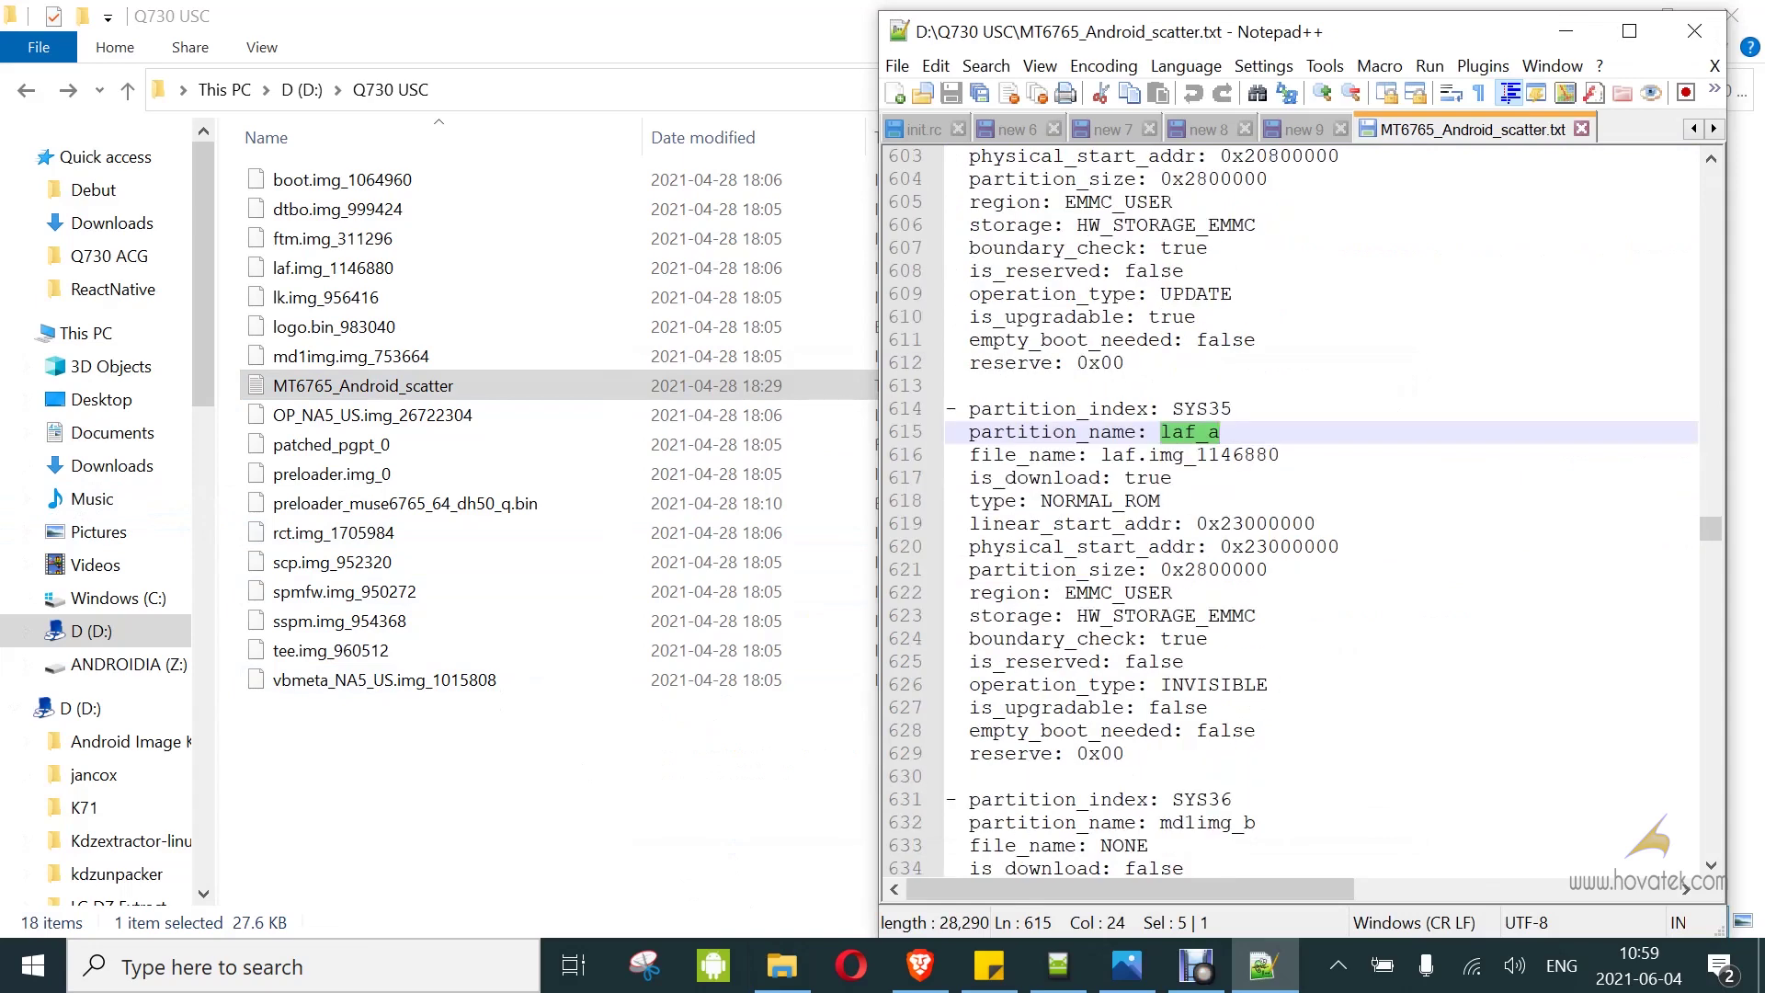
pyautogui.scroll(2, 1294, 513)
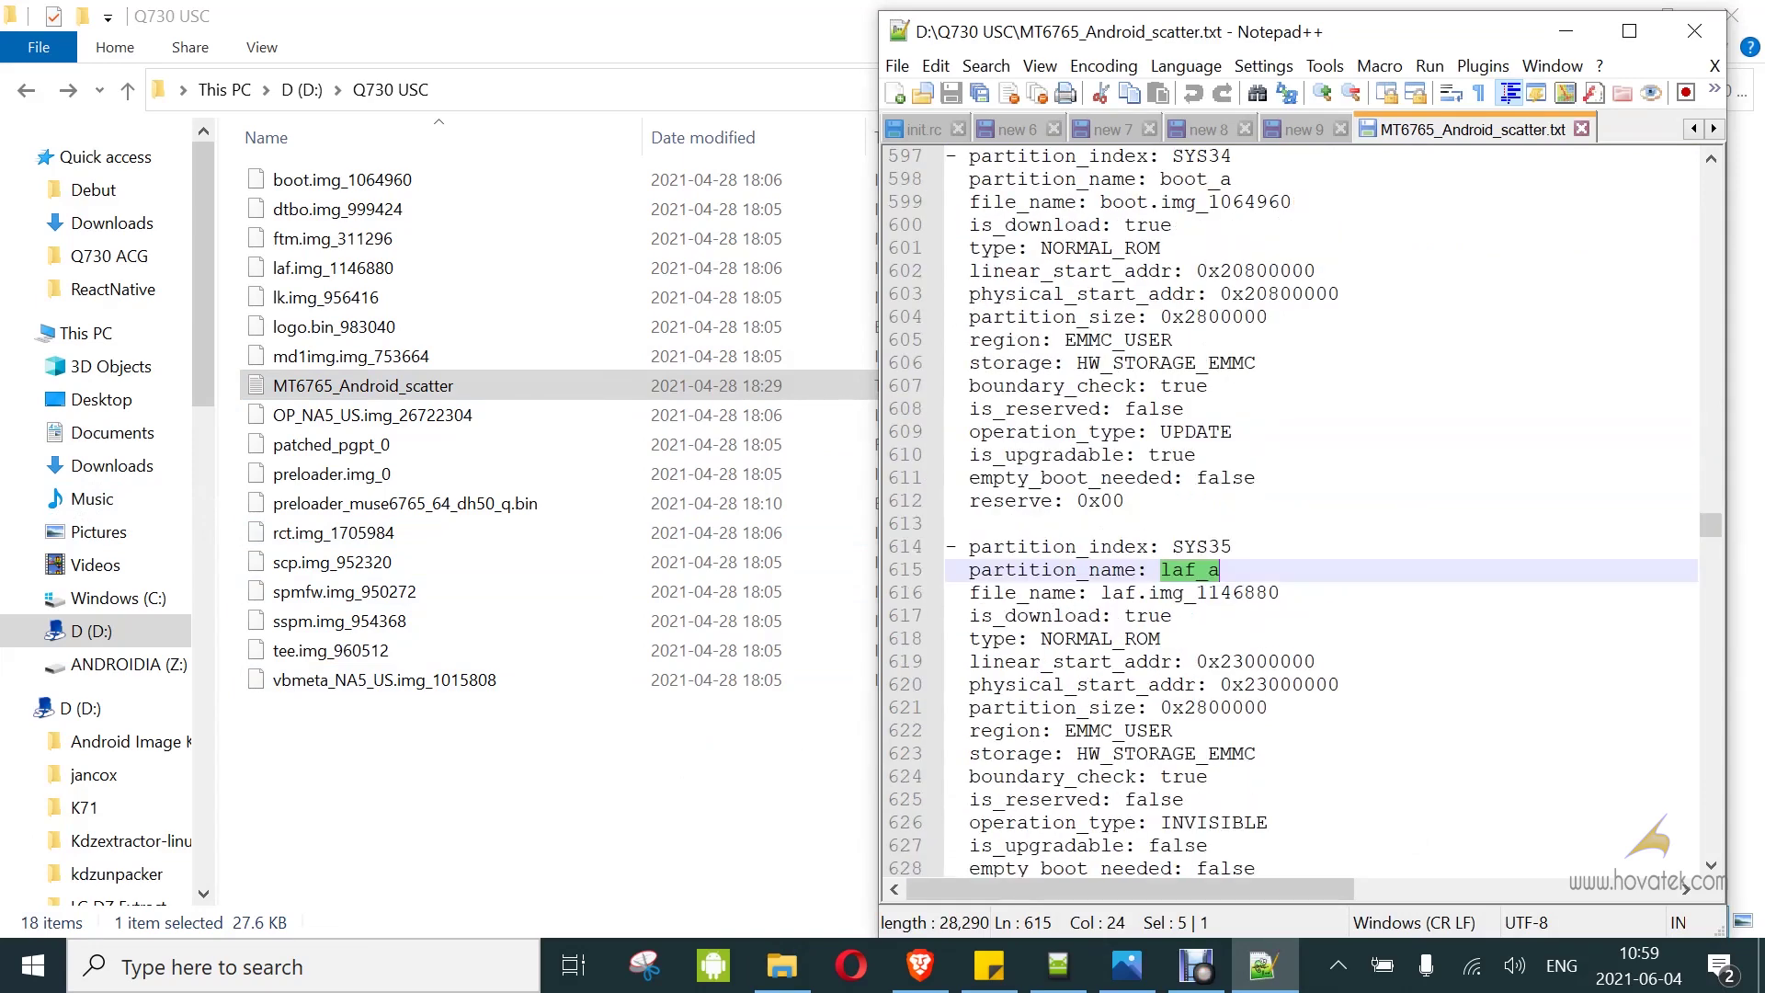
pyautogui.scroll(2, 1293, 513)
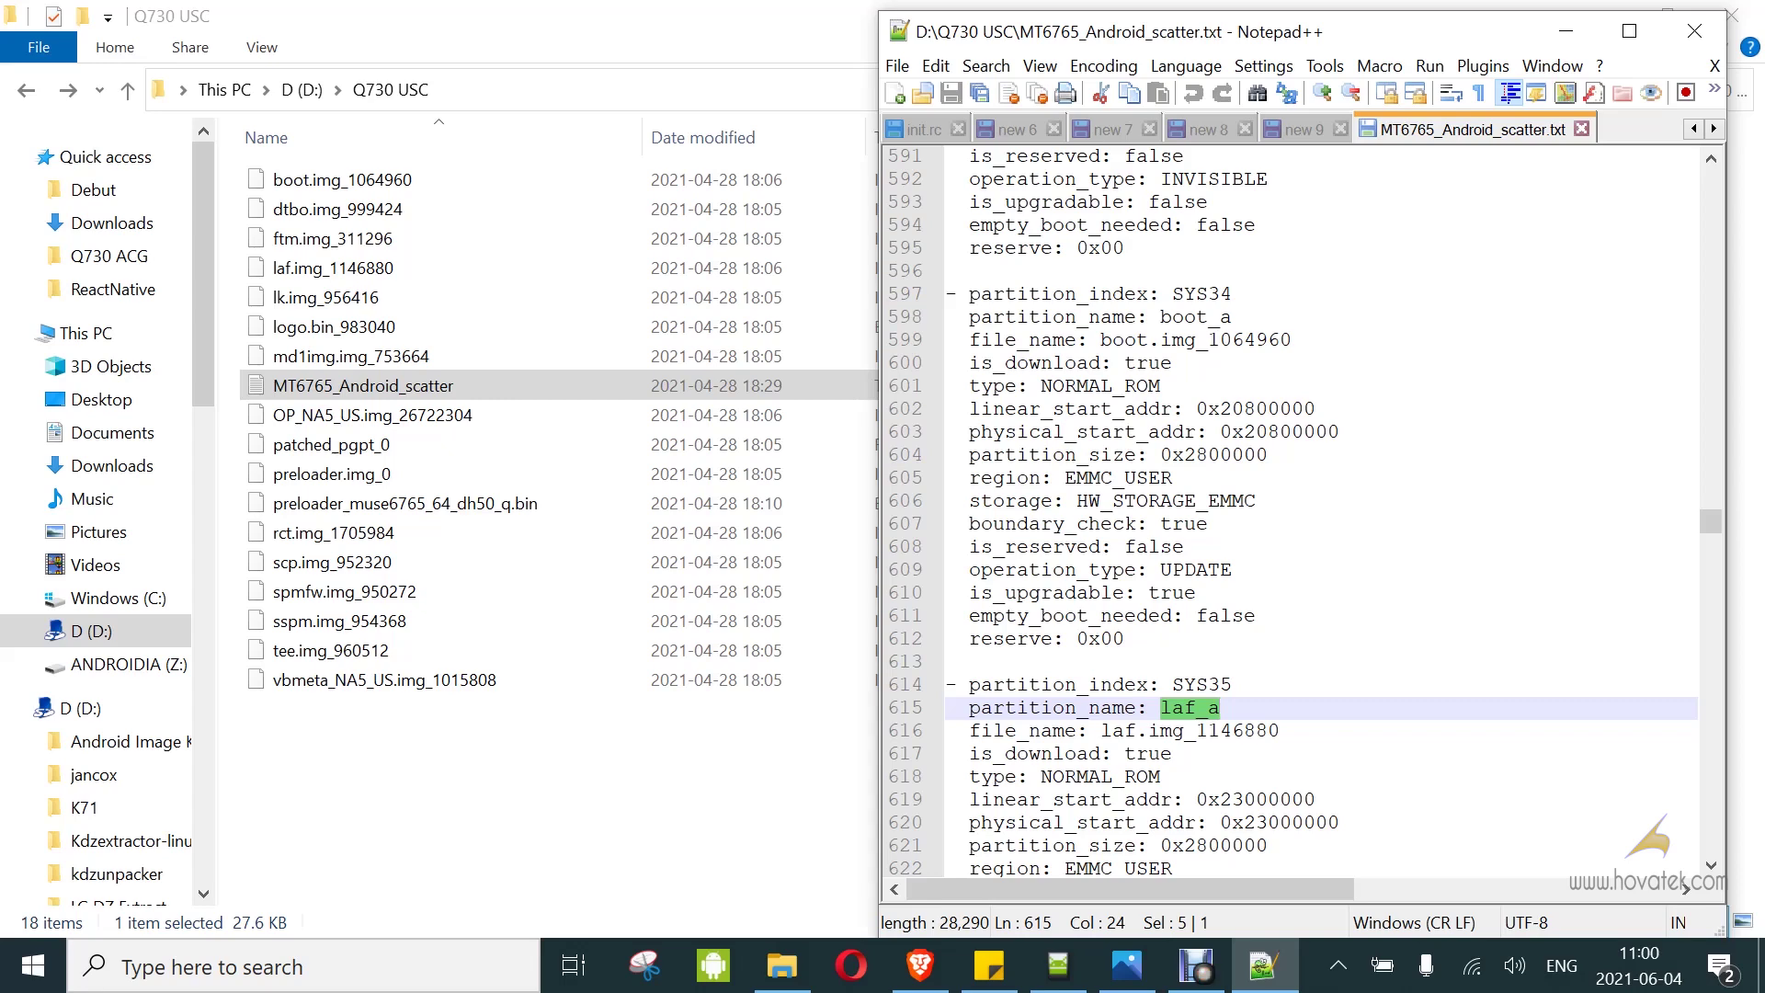
# Copy the boot_a partition size 2800000 and return to the Hex Calculator.
pyautogui.click(1184, 454)
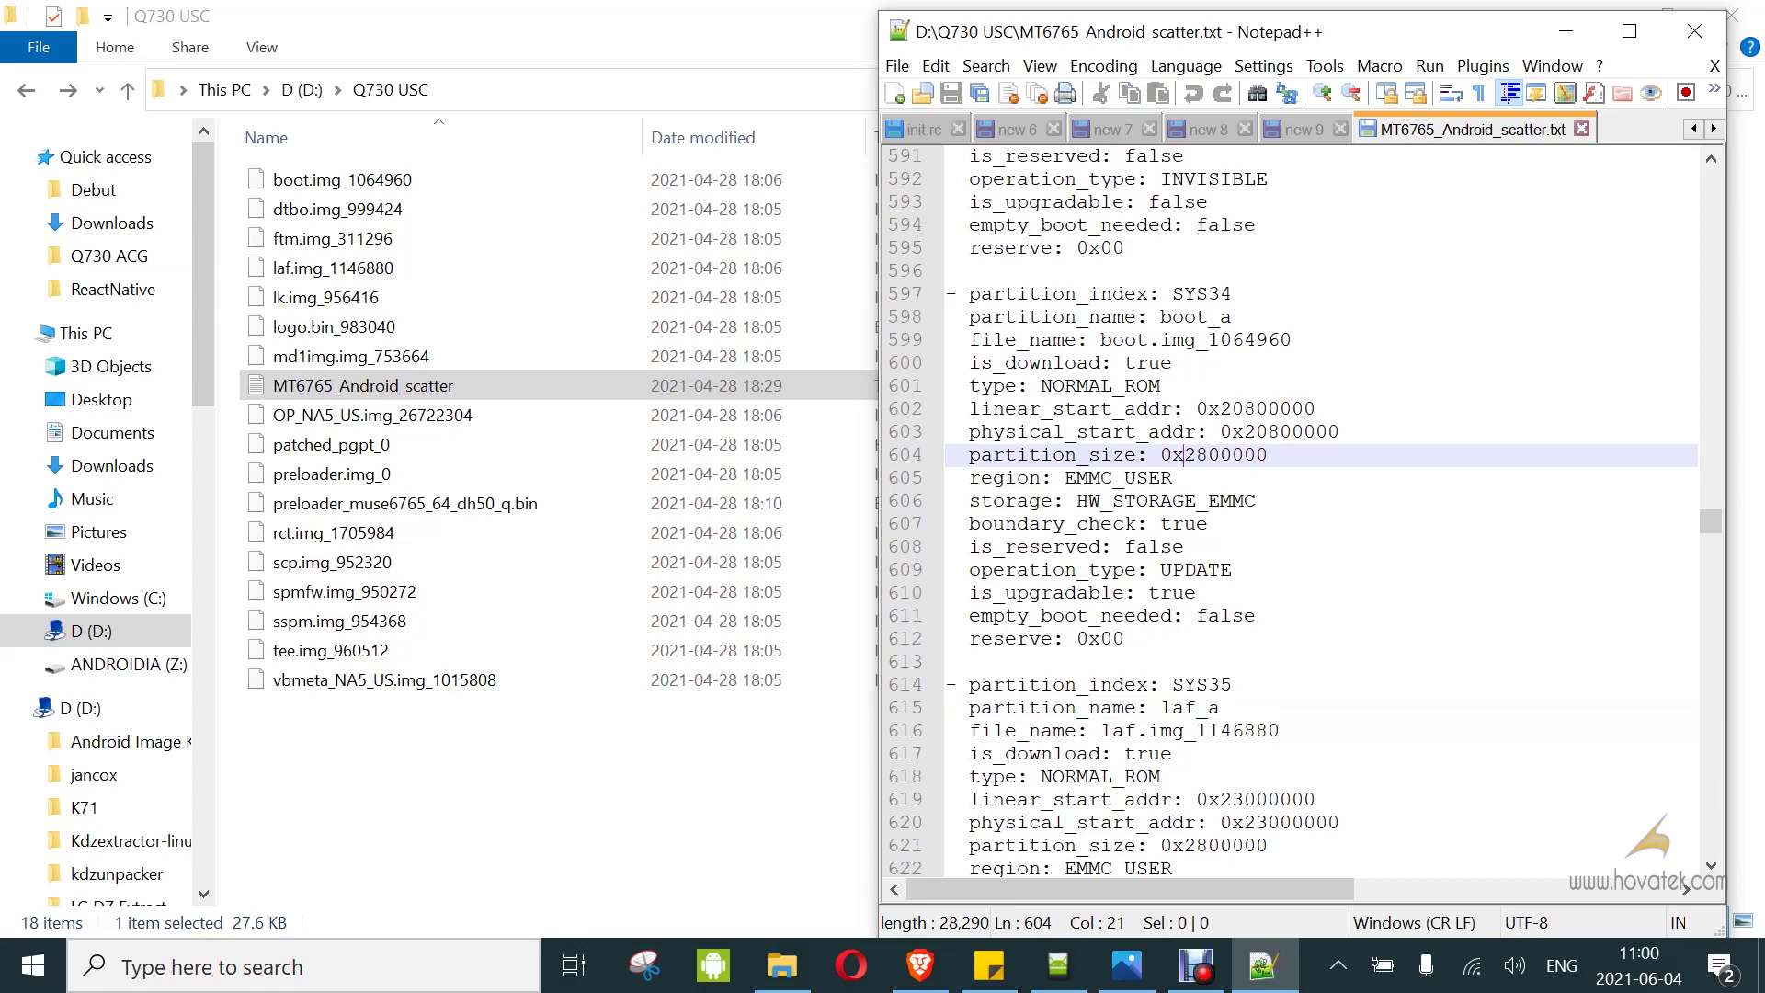
pyautogui.hotkey('shift', 'Right')
pyautogui.hotkey('shift', 'Right')
pyautogui.hotkey('shift', 'Right')
pyautogui.hotkey('shift', 'Right')
pyautogui.hotkey('shift', 'Right')
pyautogui.hotkey('shift', 'Right')
pyautogui.hotkey('shift', 'Right')
pyautogui.hotkey('ctrl', 'c')
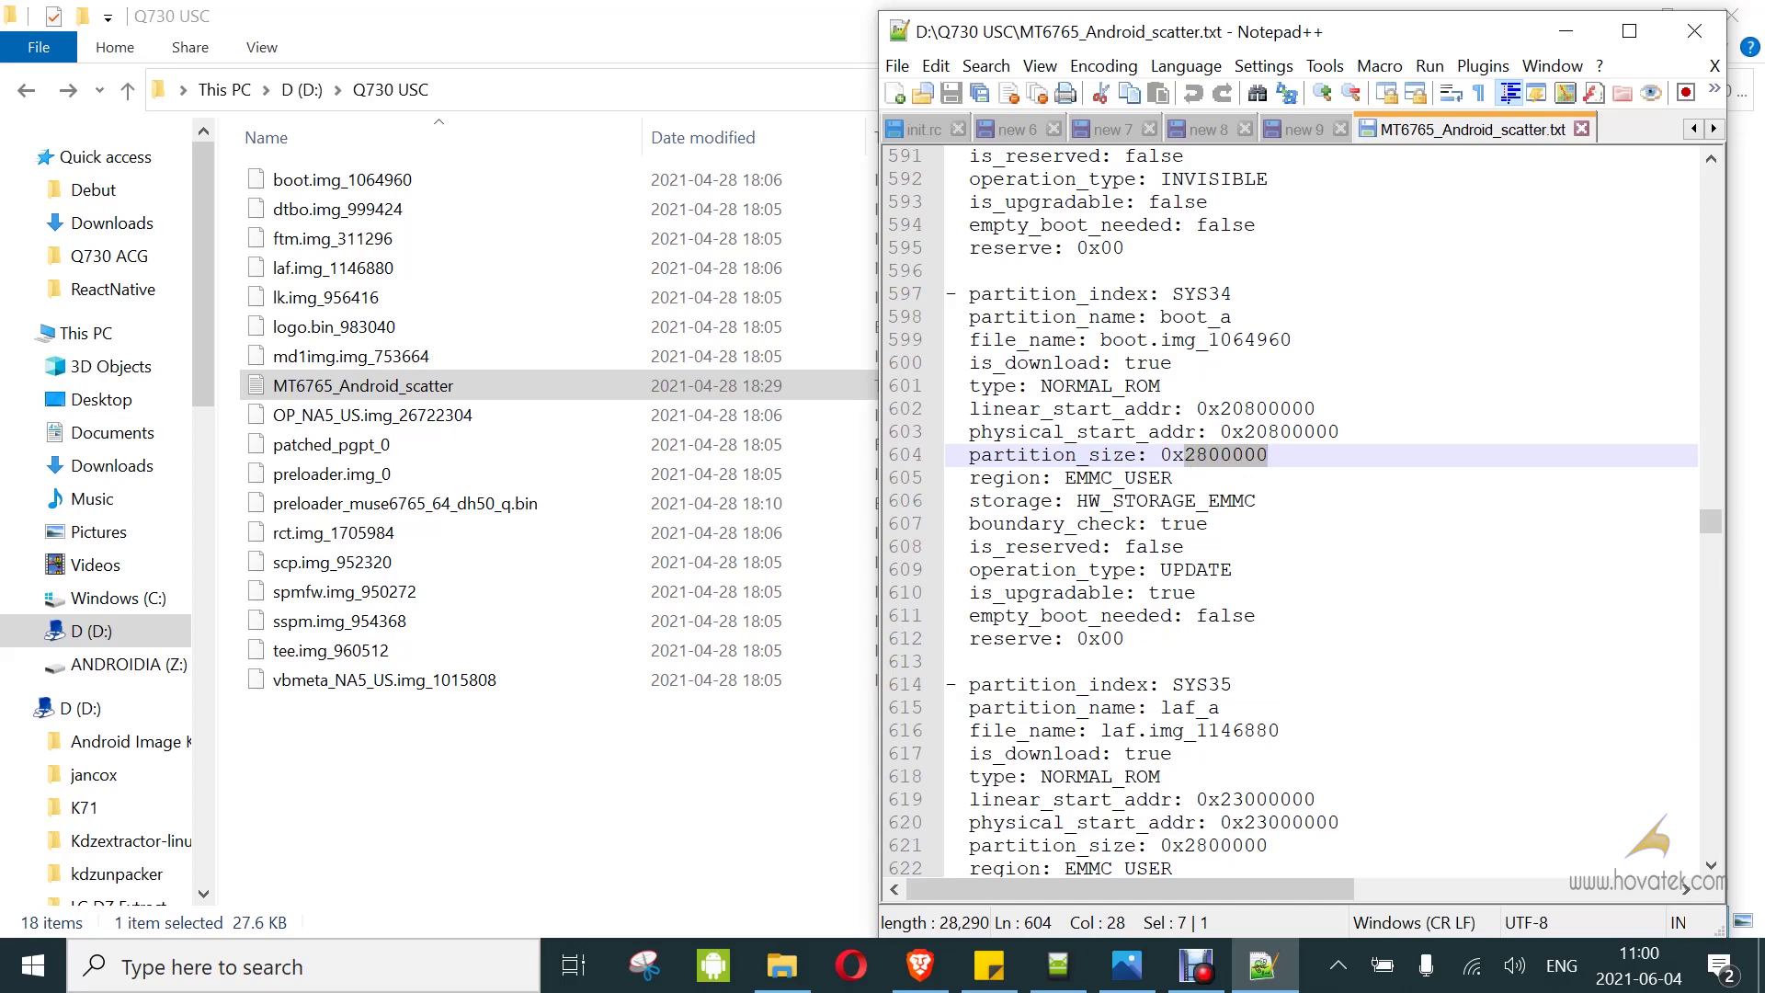
pyautogui.click(917, 970)
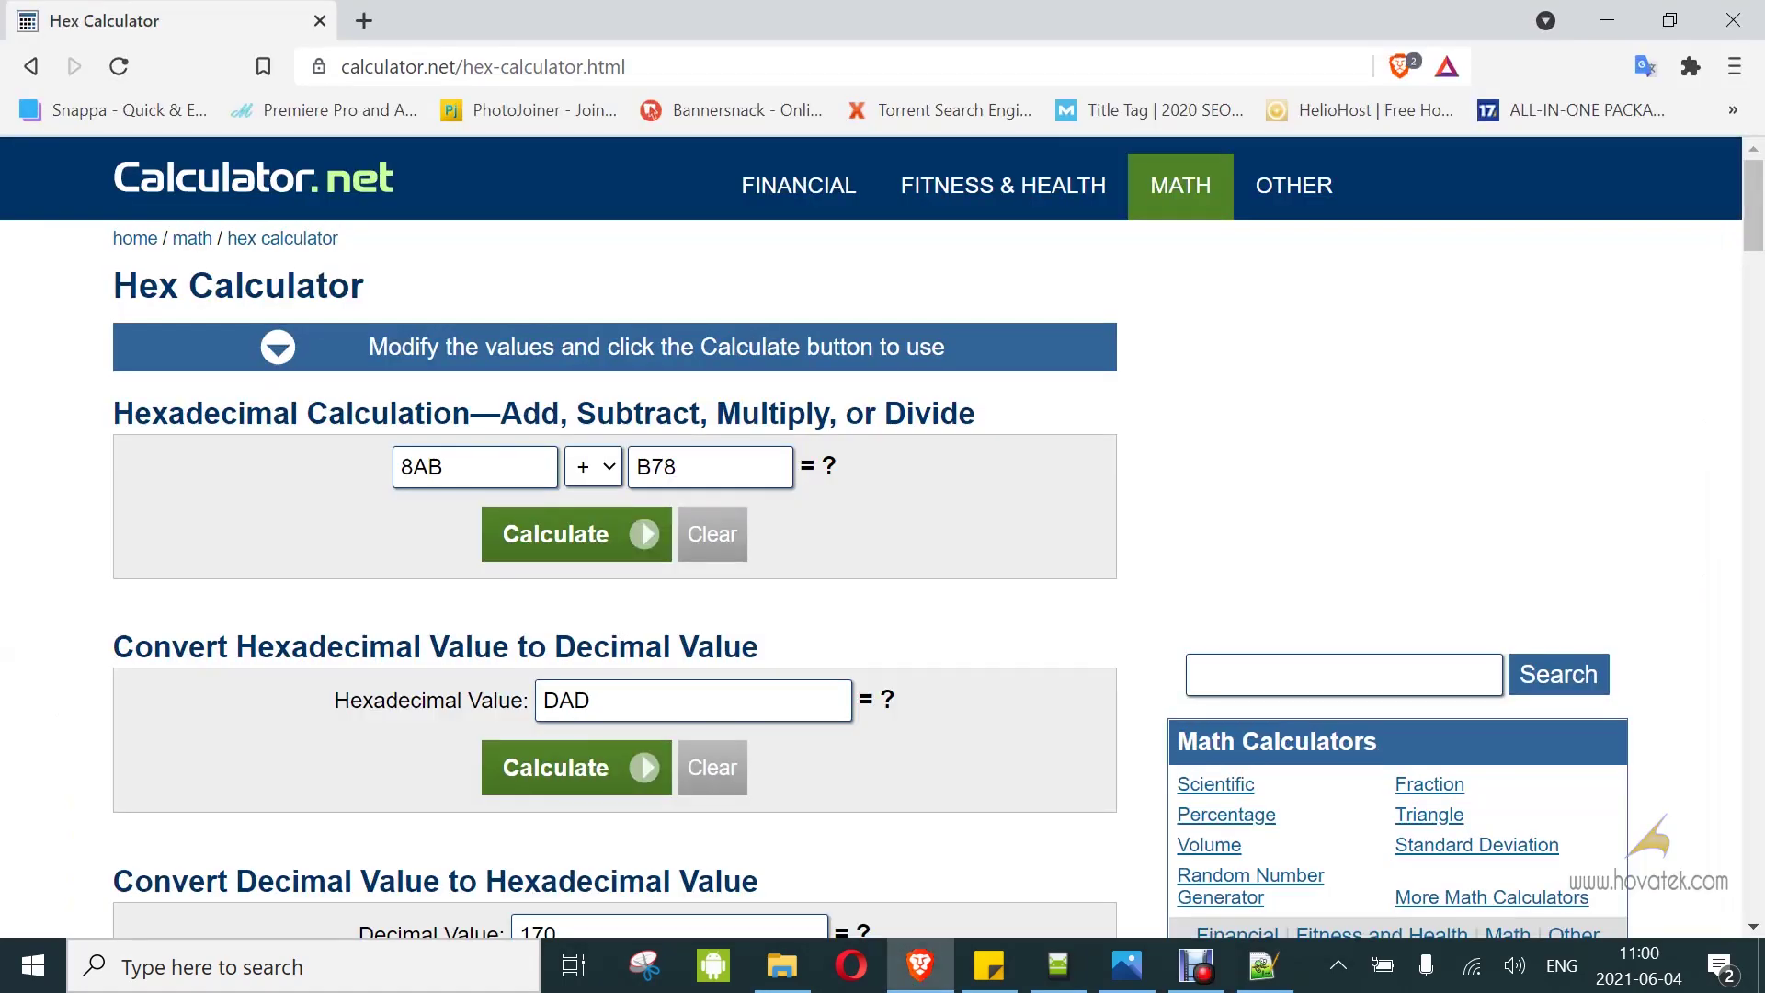
# Paste 2800000 as the first operand and copy laf_a's size 2800000 from the scatter file.
pyautogui.moveTo(451, 467); pyautogui.dragTo(277, 470)
pyautogui.hotkey('ctrl', 'v')
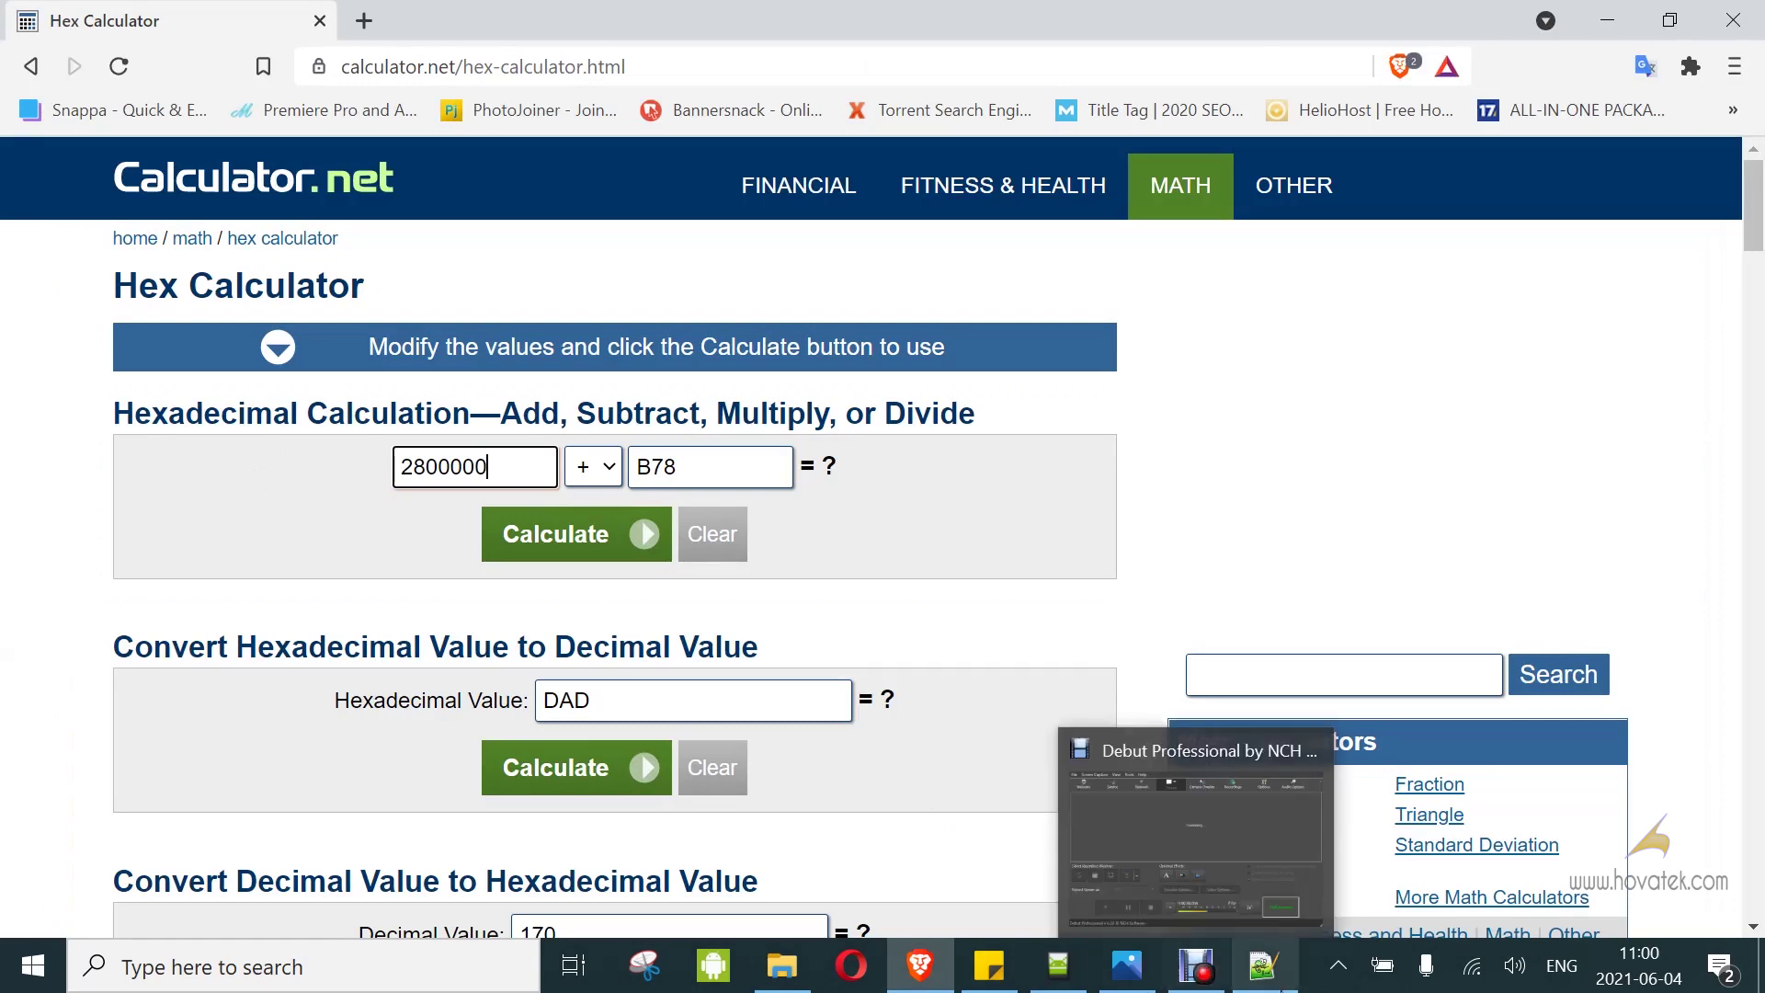
pyautogui.click(1264, 965)
pyautogui.scroll(-2, 1287, 506)
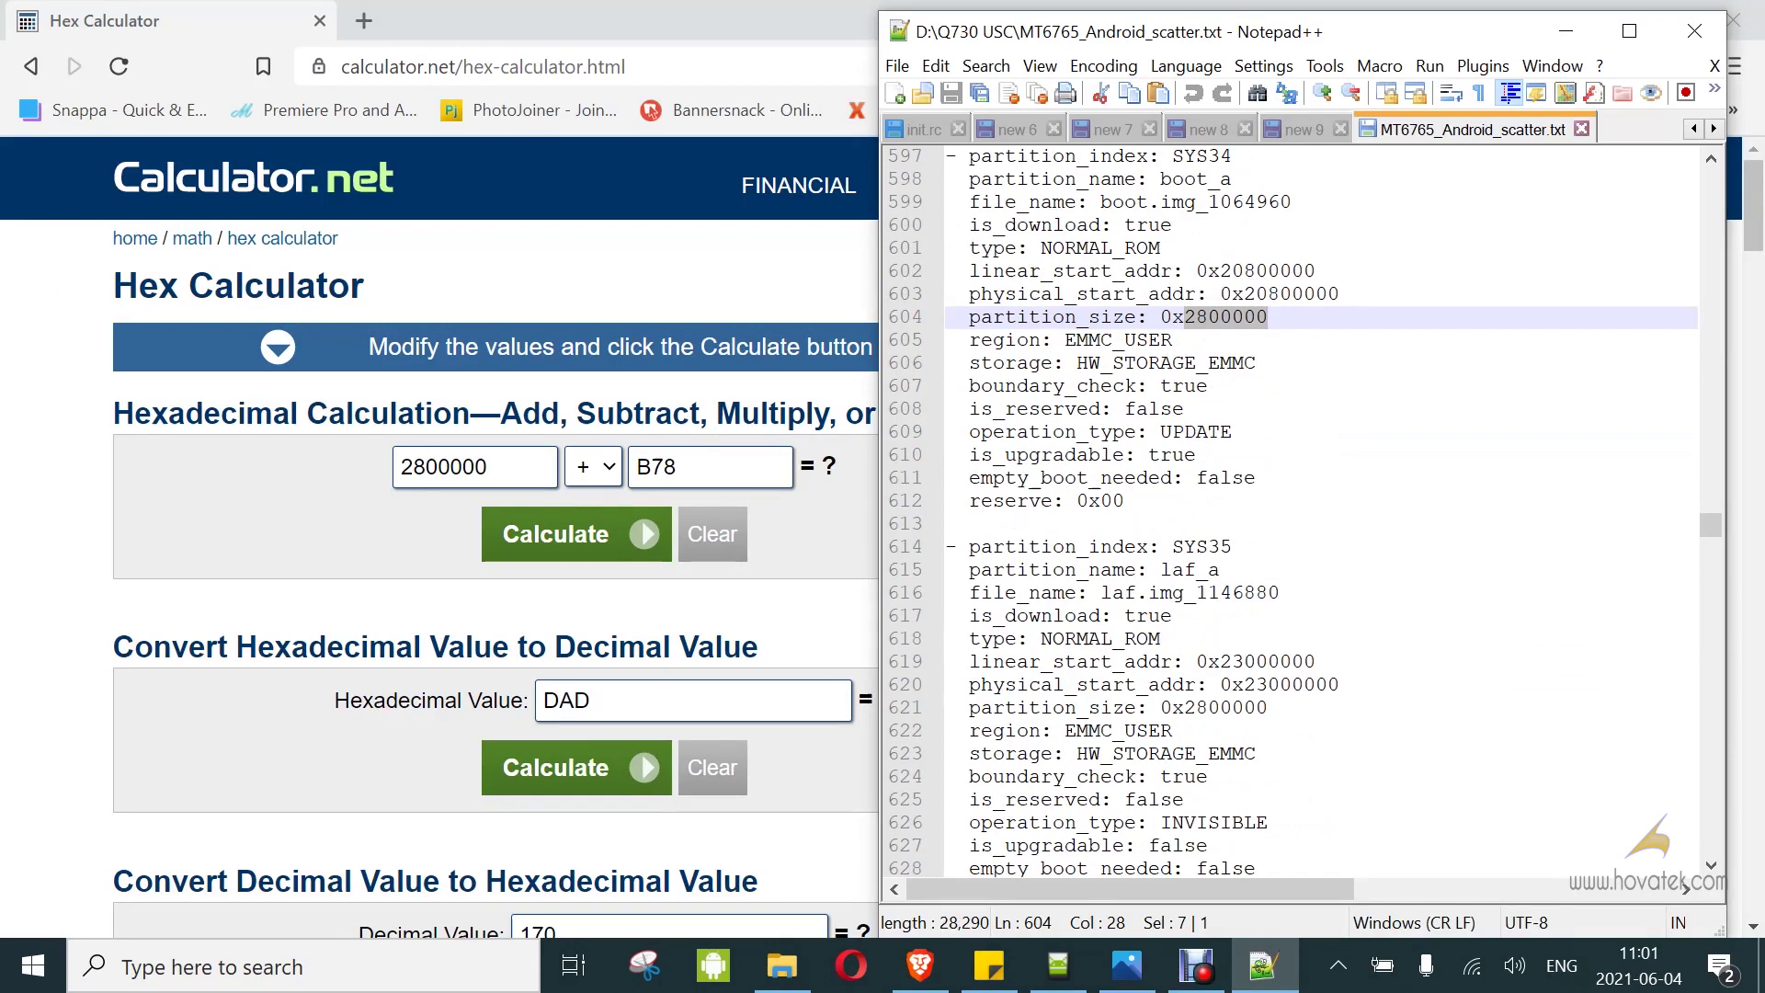
pyautogui.moveTo(1183, 707); pyautogui.dragTo(1256, 707)
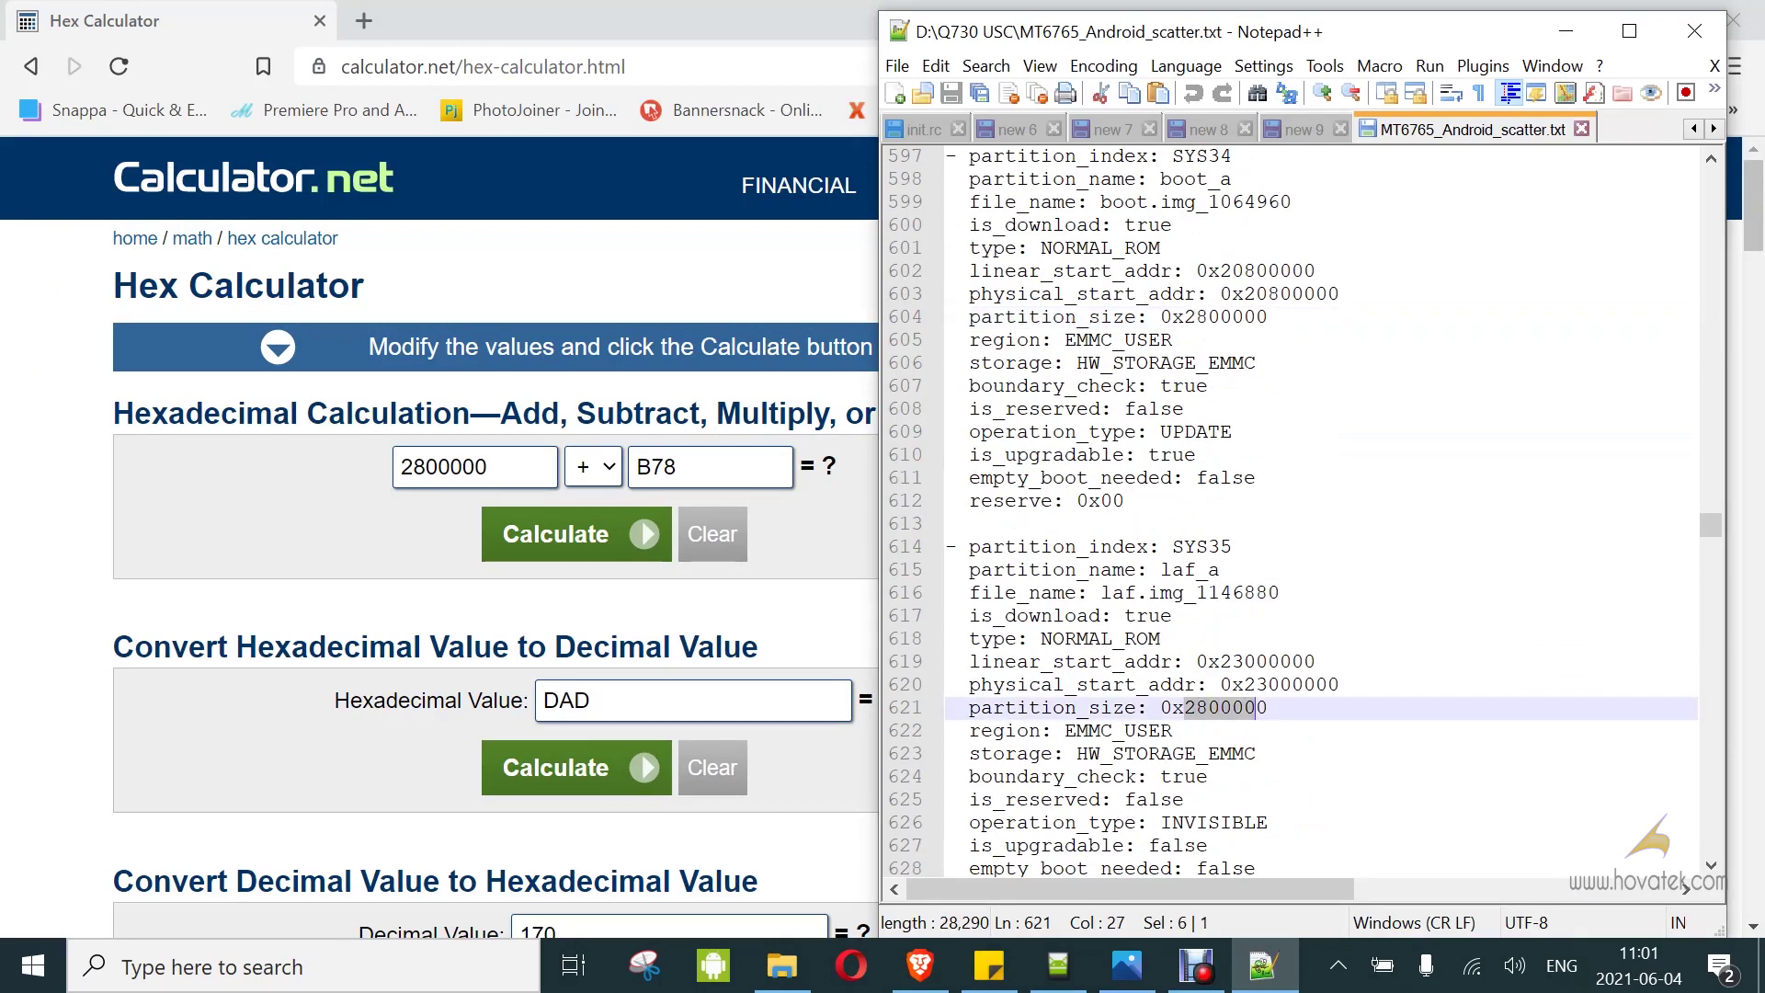
pyautogui.moveTo(1256, 706); pyautogui.dragTo(1267, 707)
pyautogui.hotkey('ctrl', 'c')
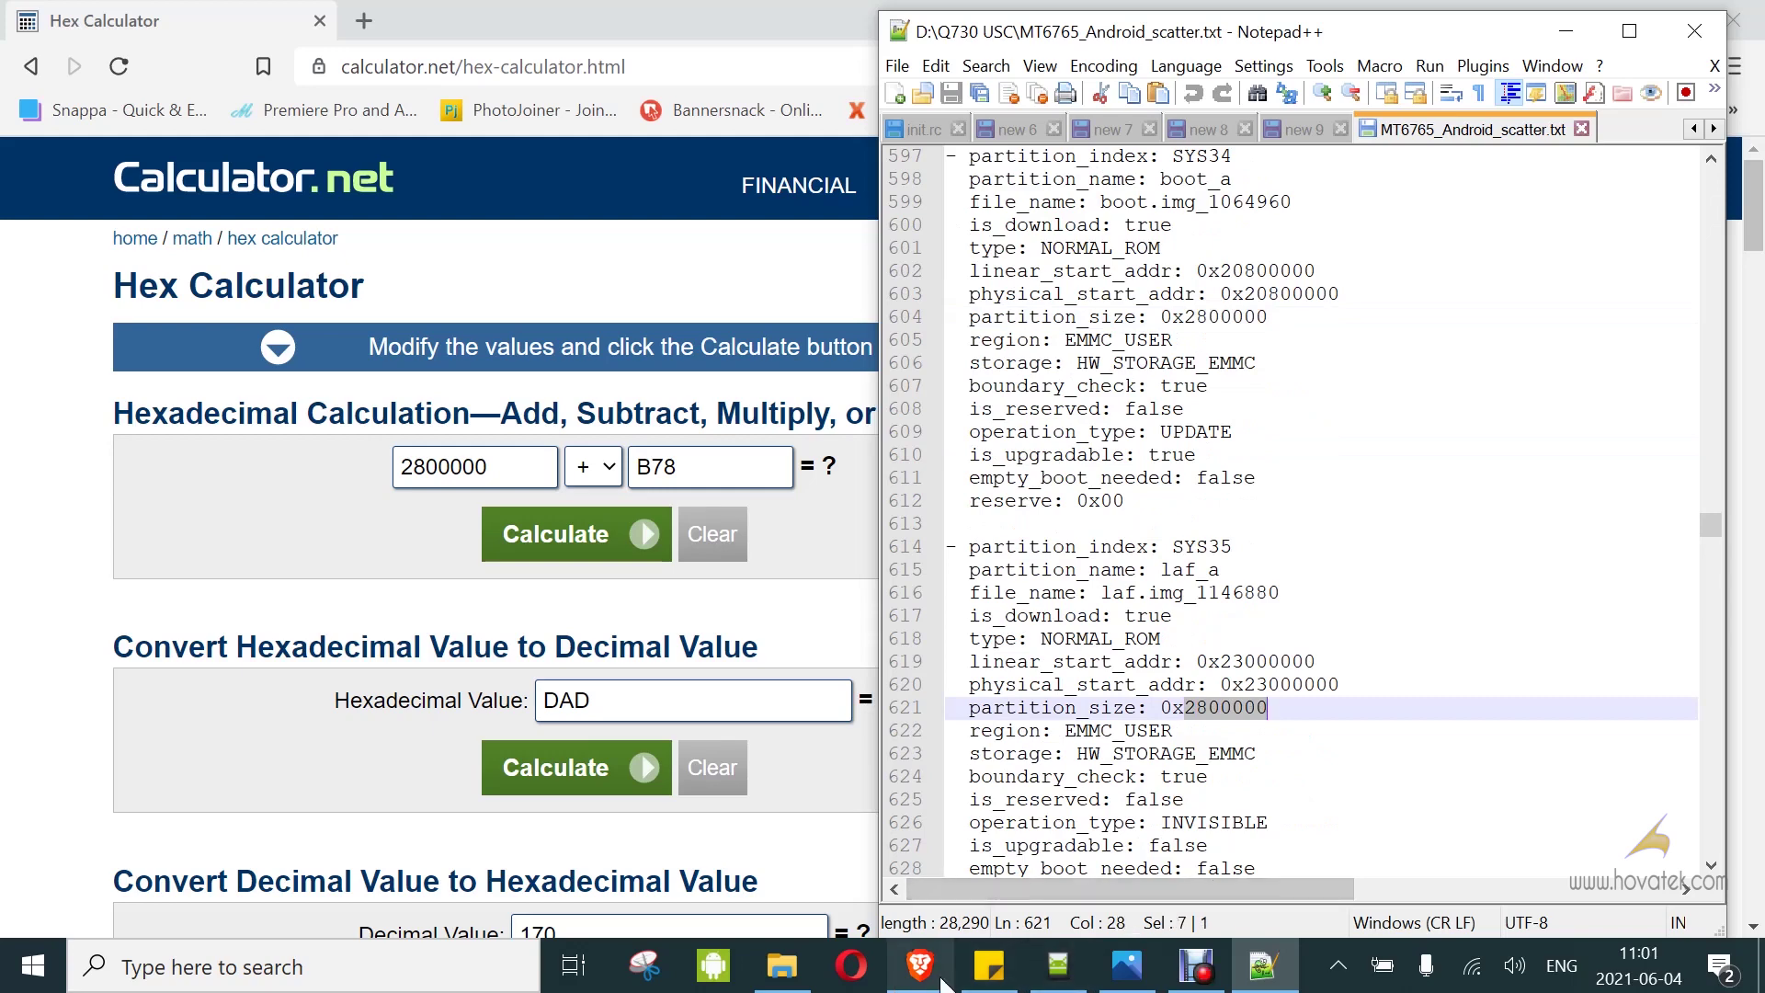
# Paste 2800000 as the second operand, calculate, and select the sum 5000000.
pyautogui.click(932, 979)
pyautogui.press('Tab')
pyautogui.press('Tab')
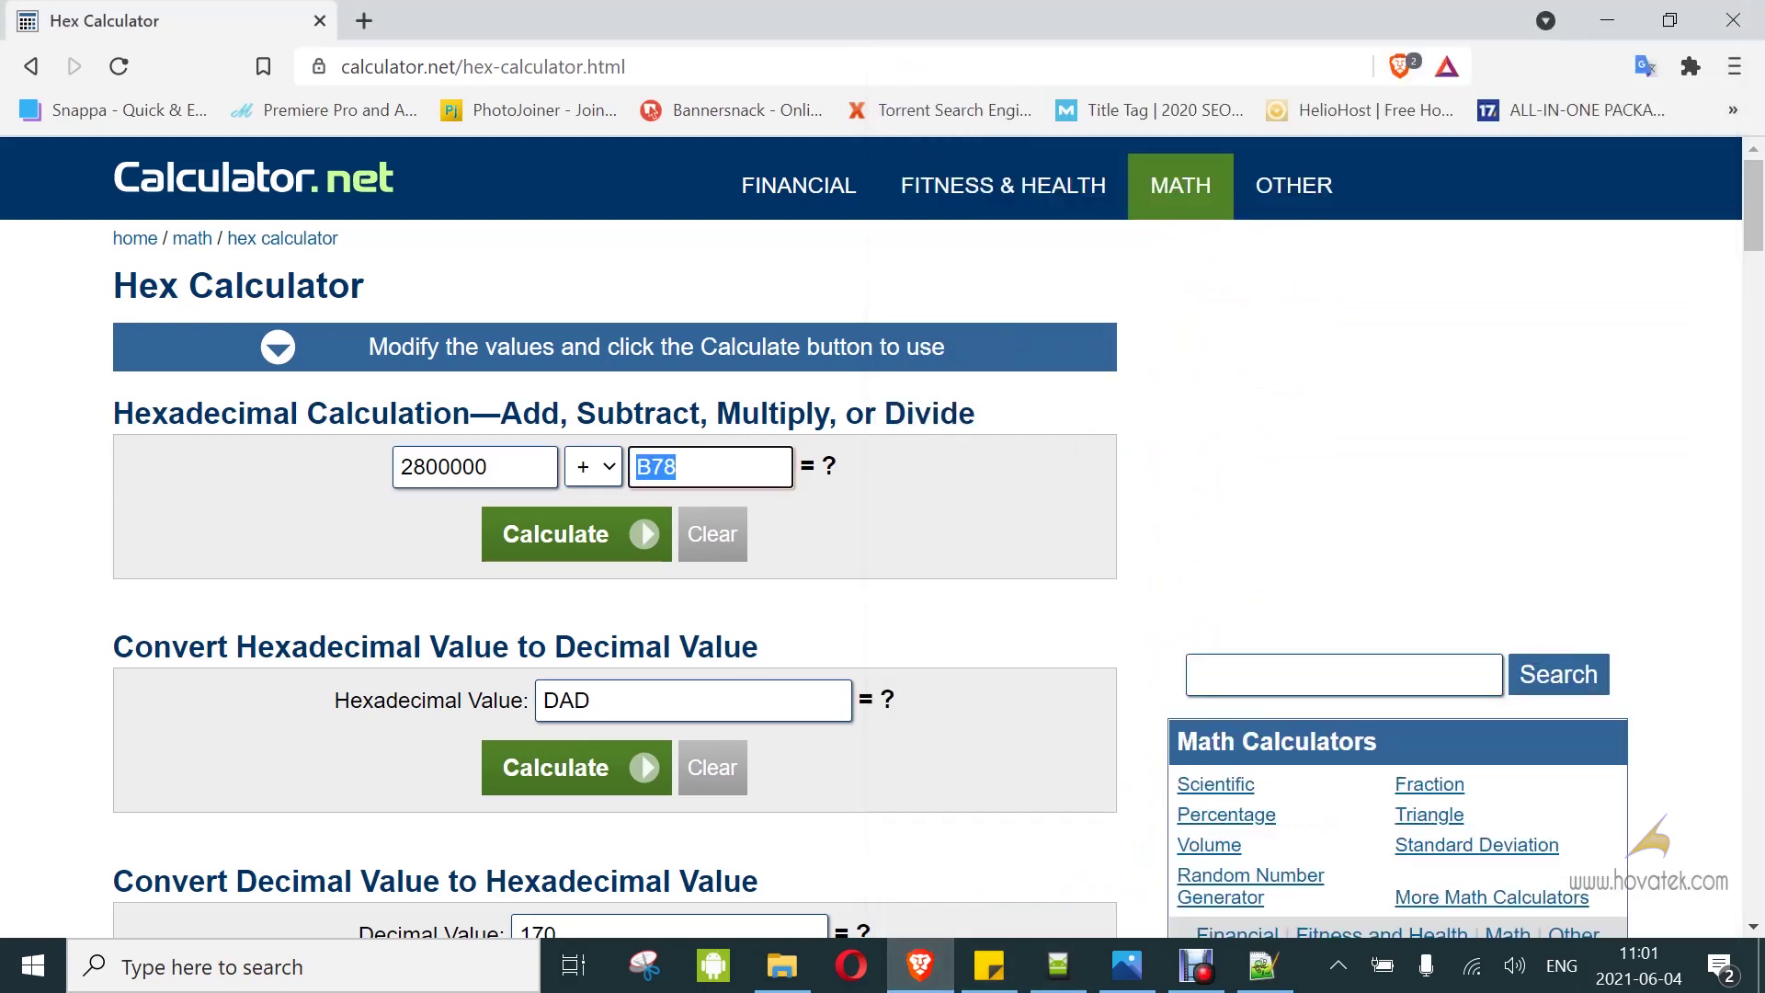
pyautogui.hotkey('ctrl', 'v')
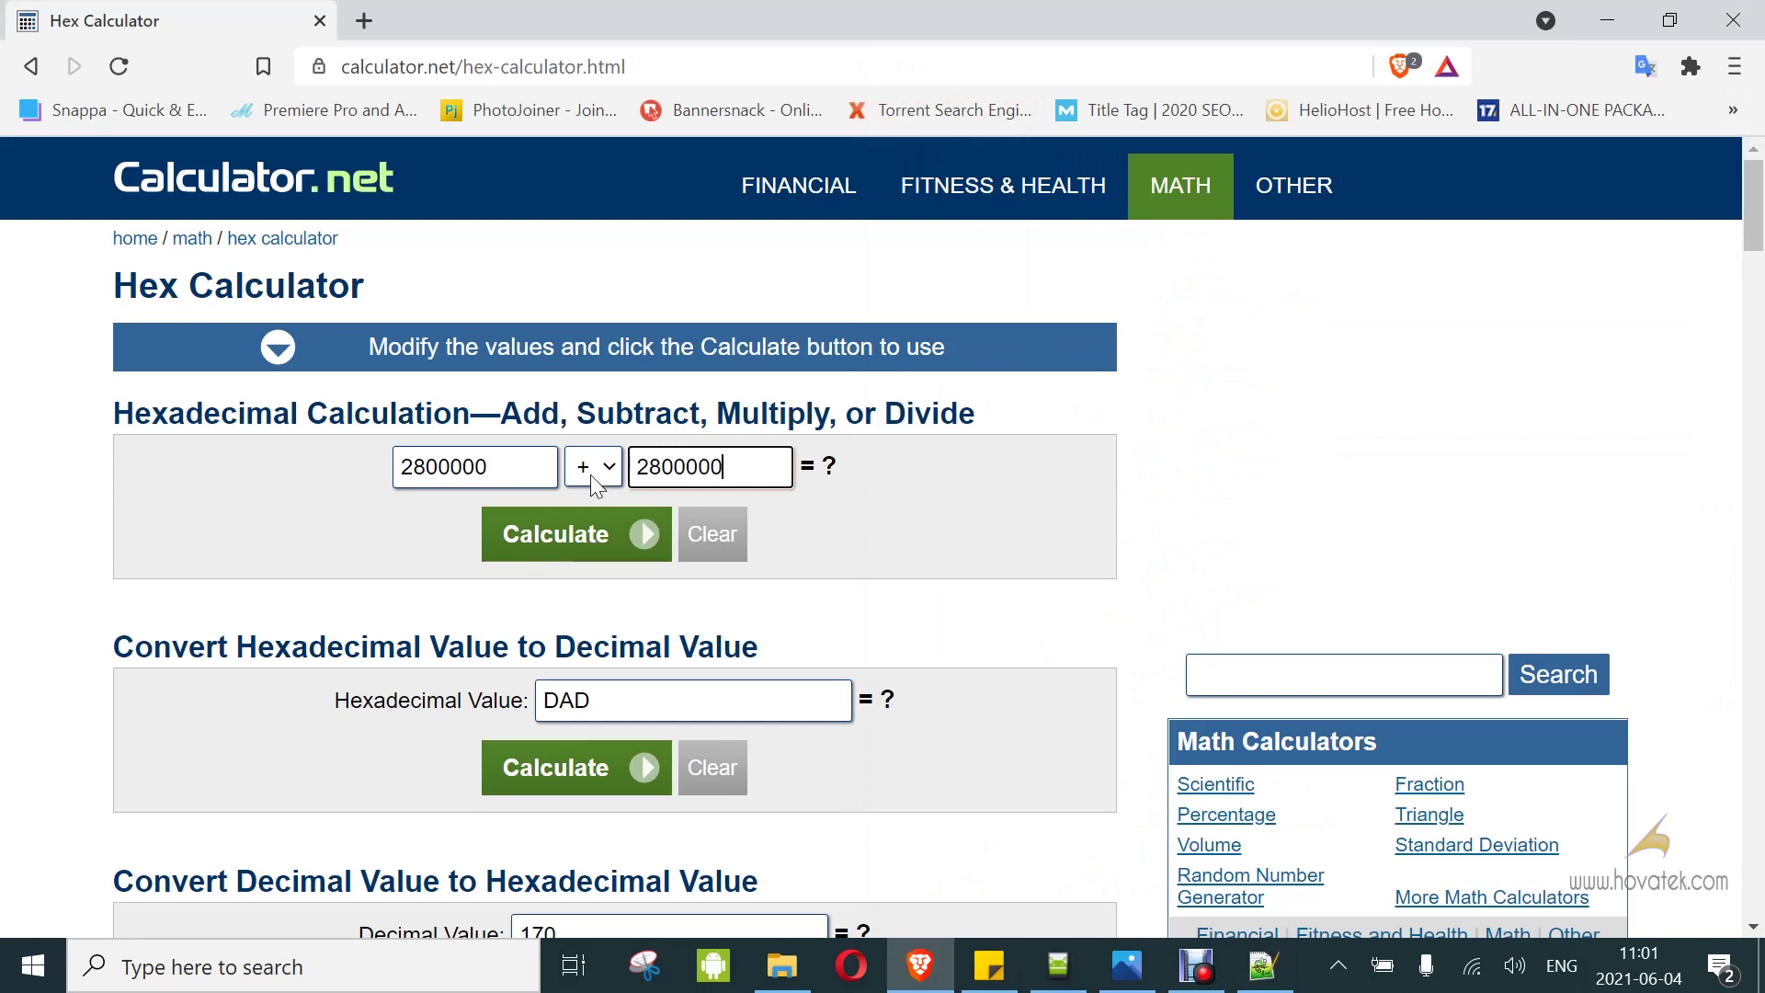
pyautogui.click(558, 542)
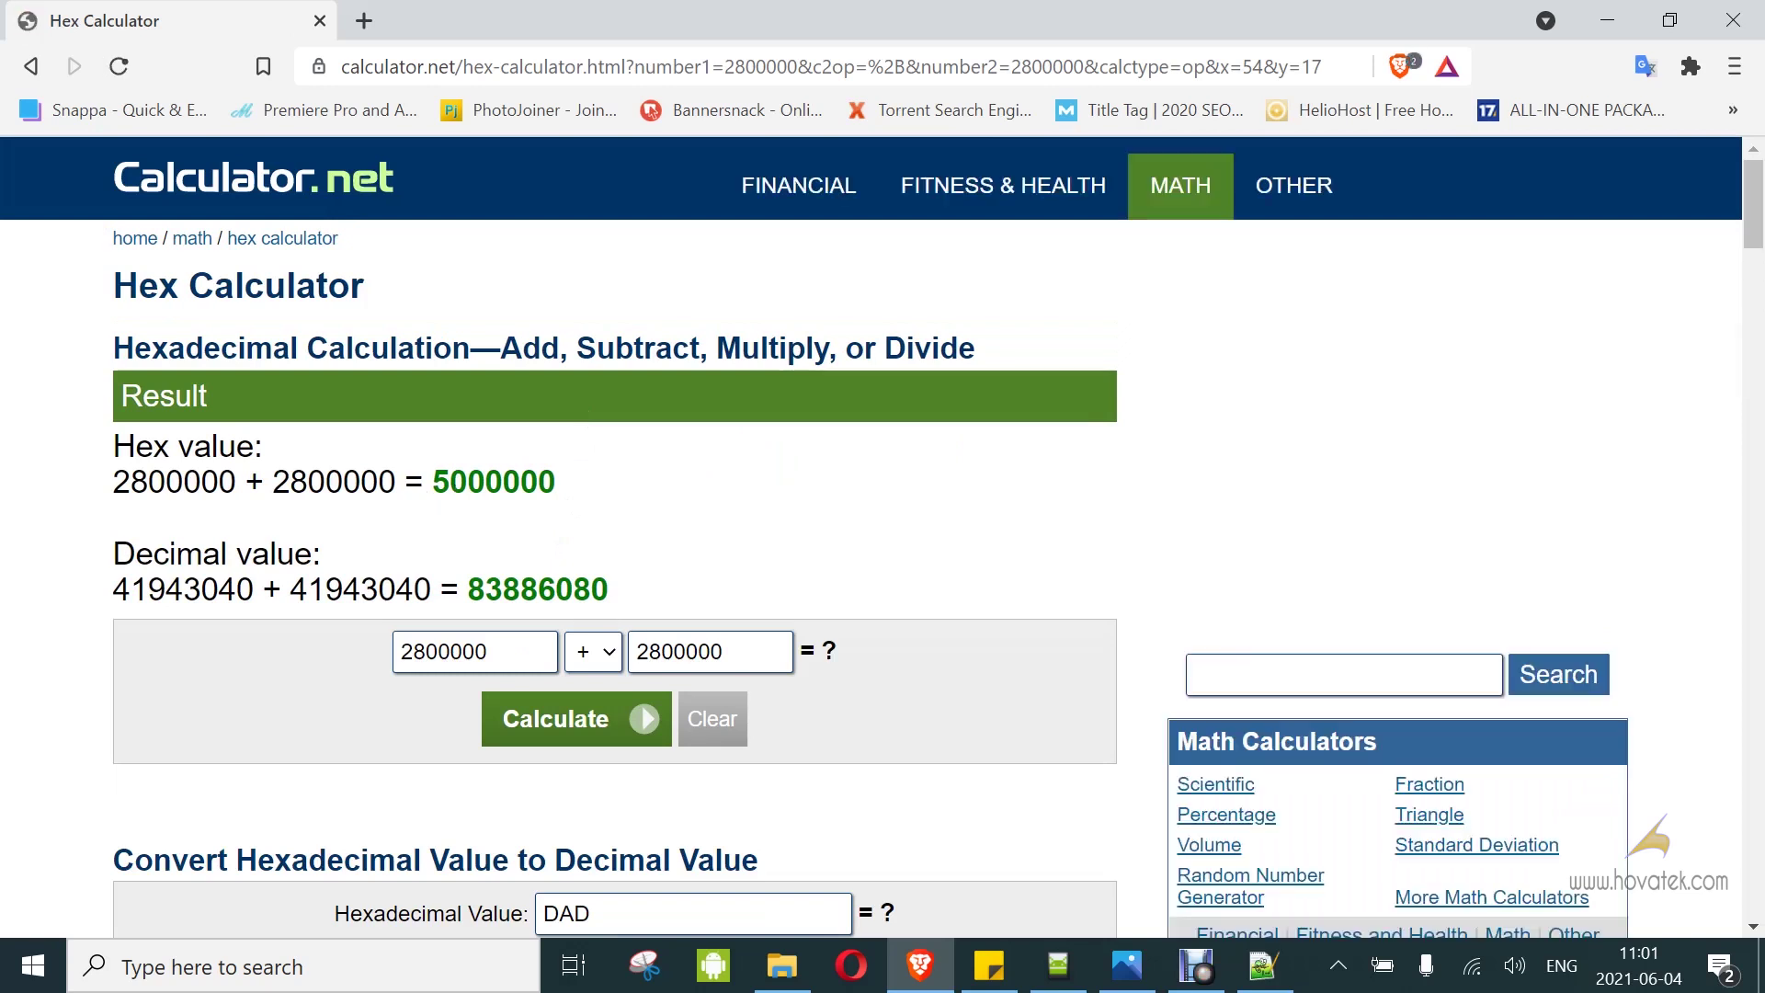
pyautogui.moveTo(433, 482); pyautogui.dragTo(556, 481)
pyautogui.hotkey('ctrl', 'c')
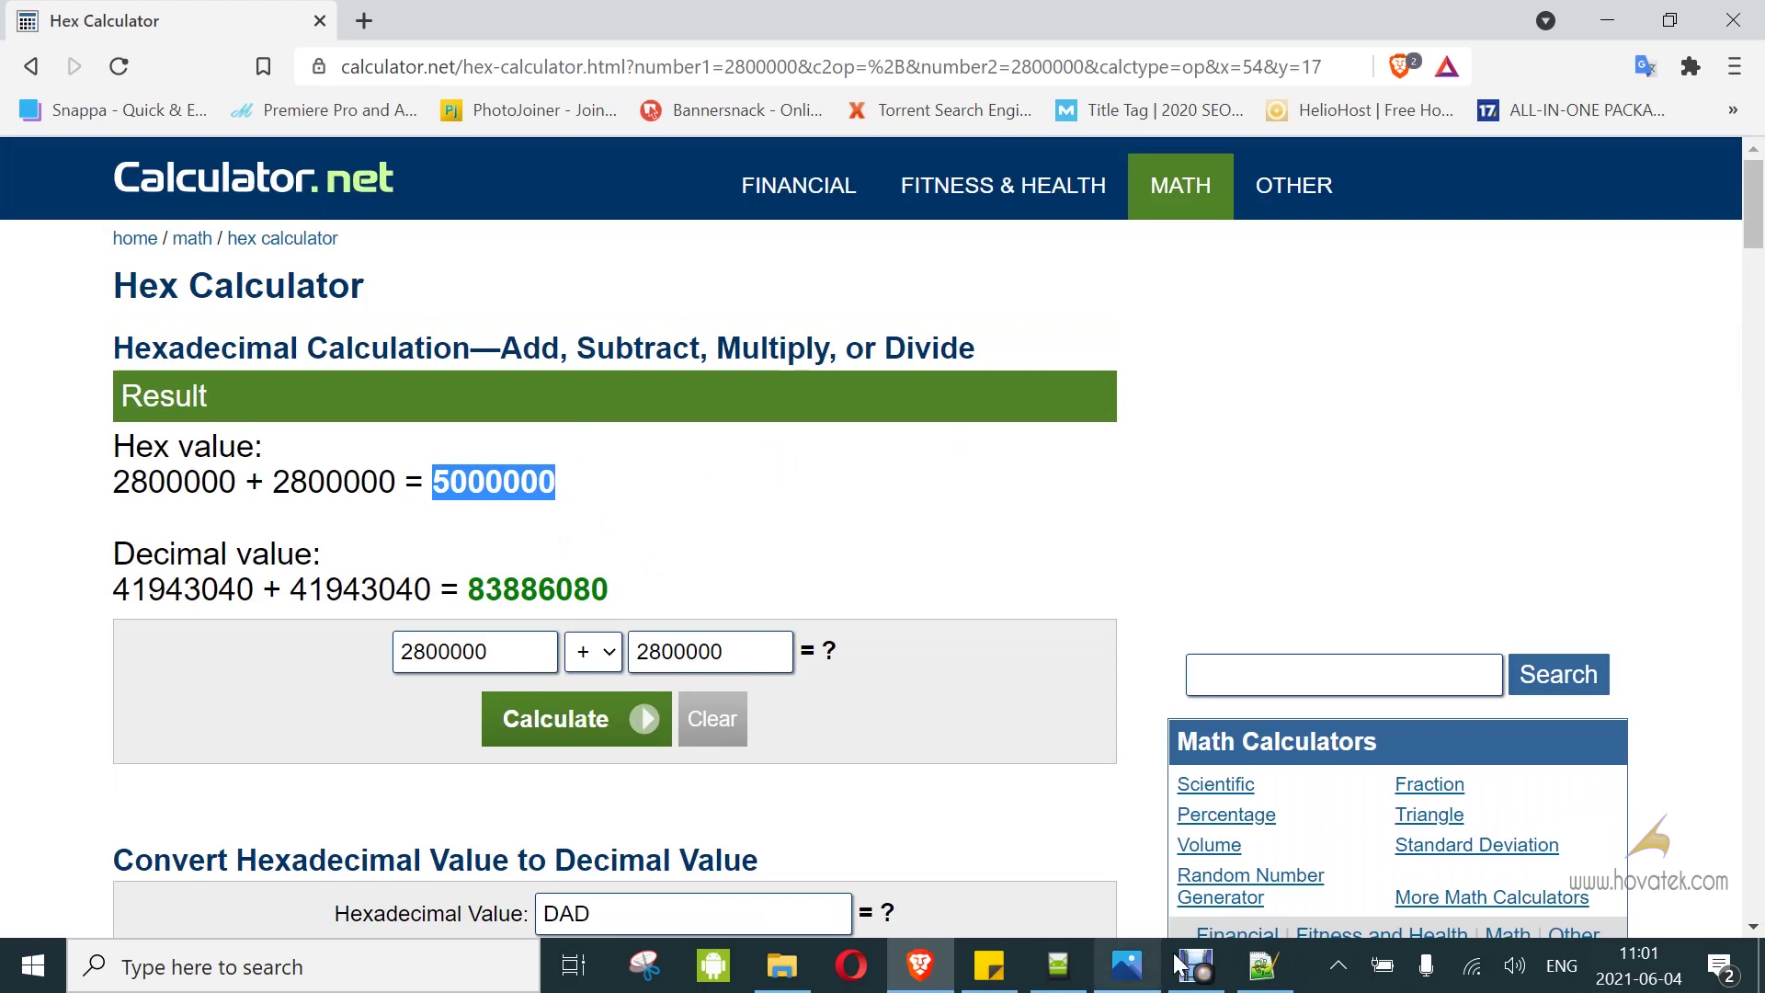
# Change boot_a's partition_size to 0x5000000 in the scatter file.
pyautogui.click(1252, 976)
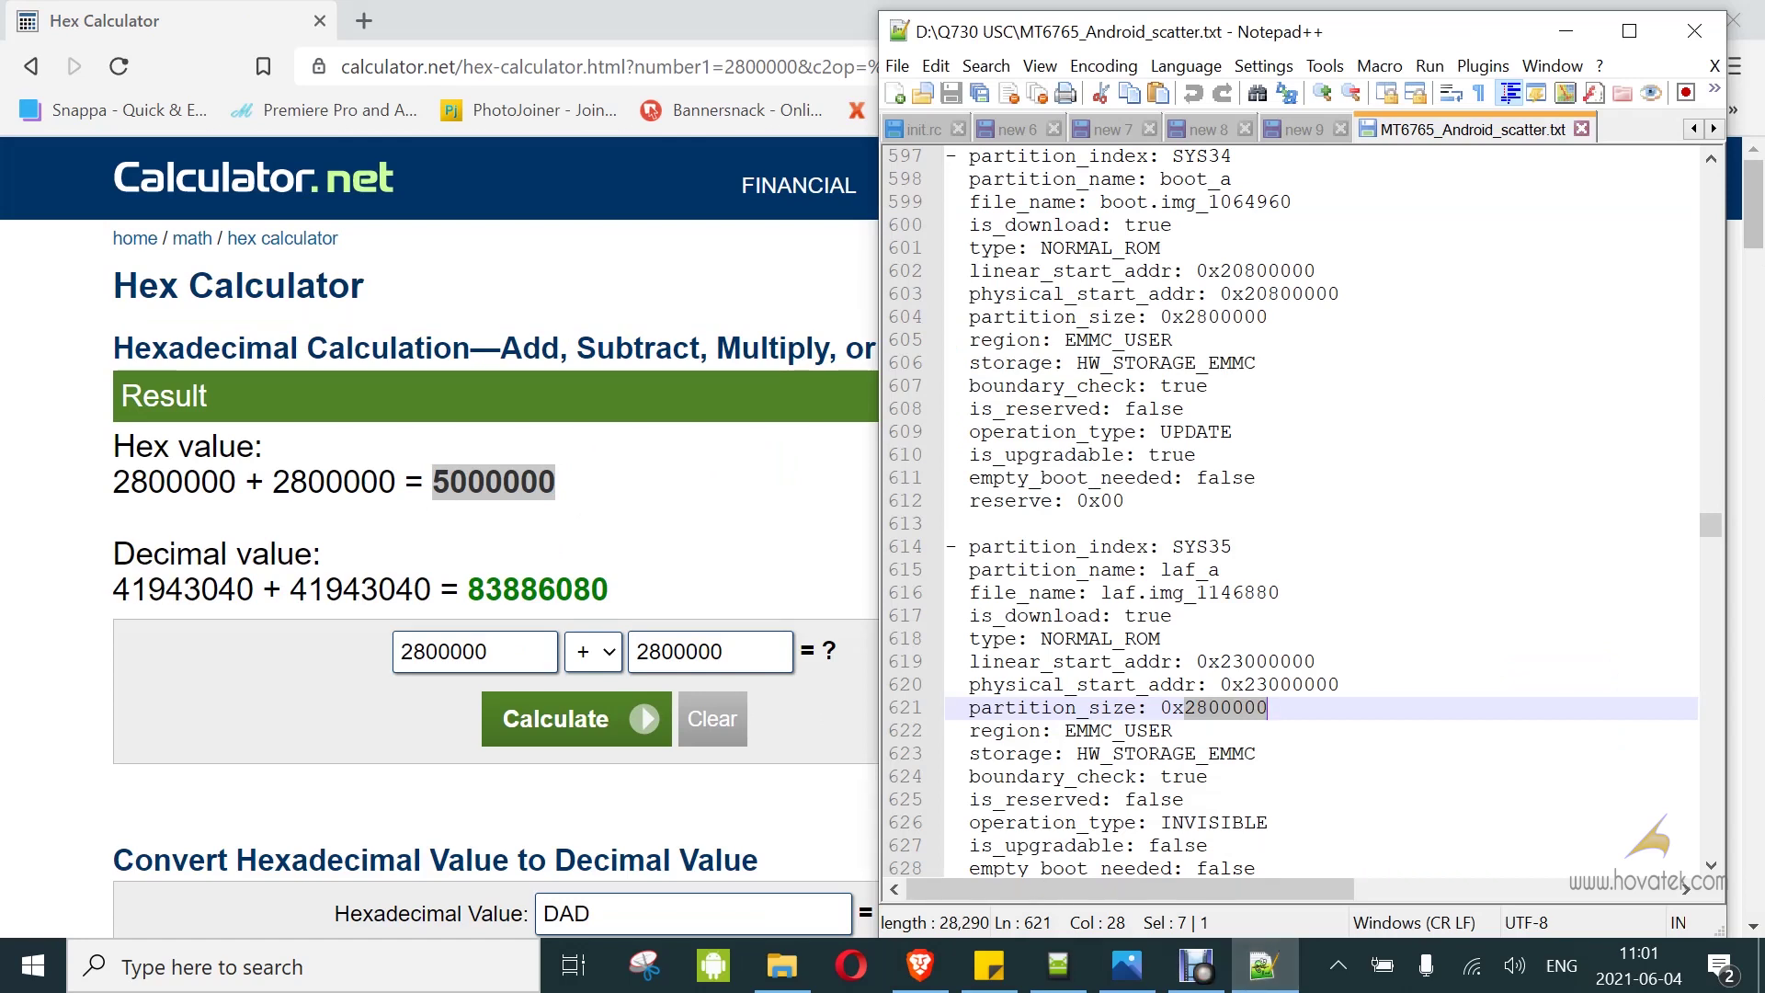
pyautogui.moveTo(1184, 316); pyautogui.dragTo(1268, 316)
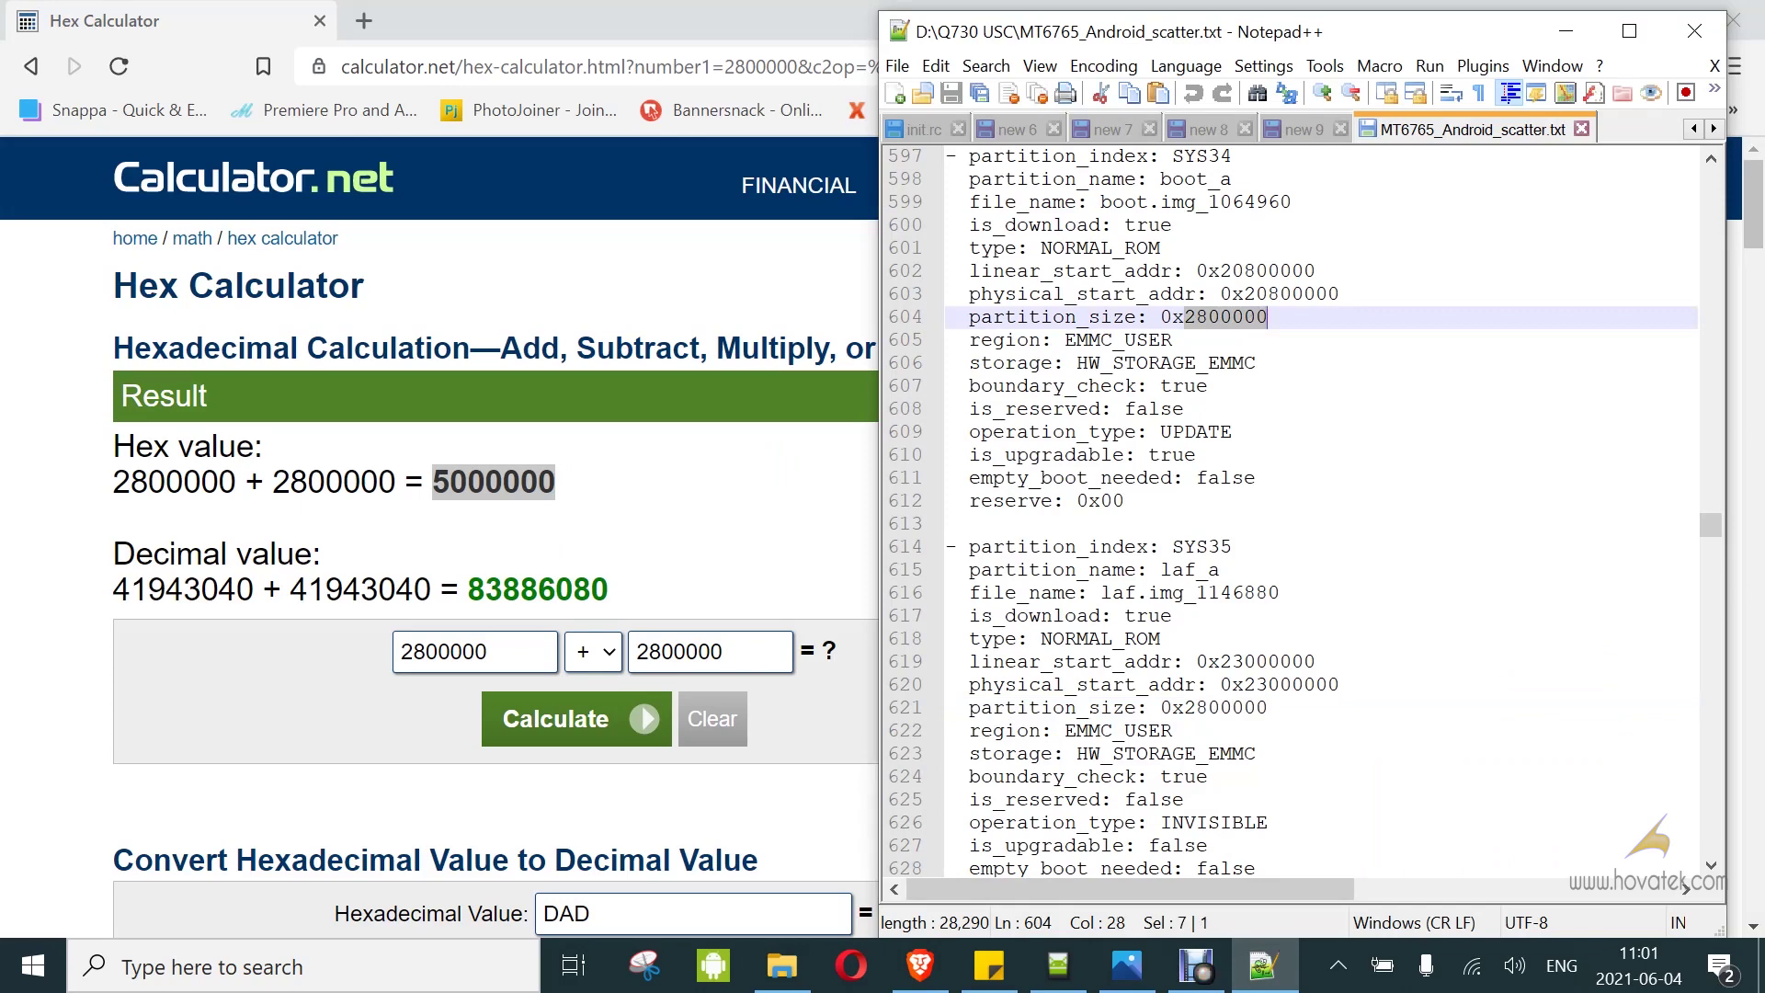
pyautogui.hotkey('ctrl', 'v')
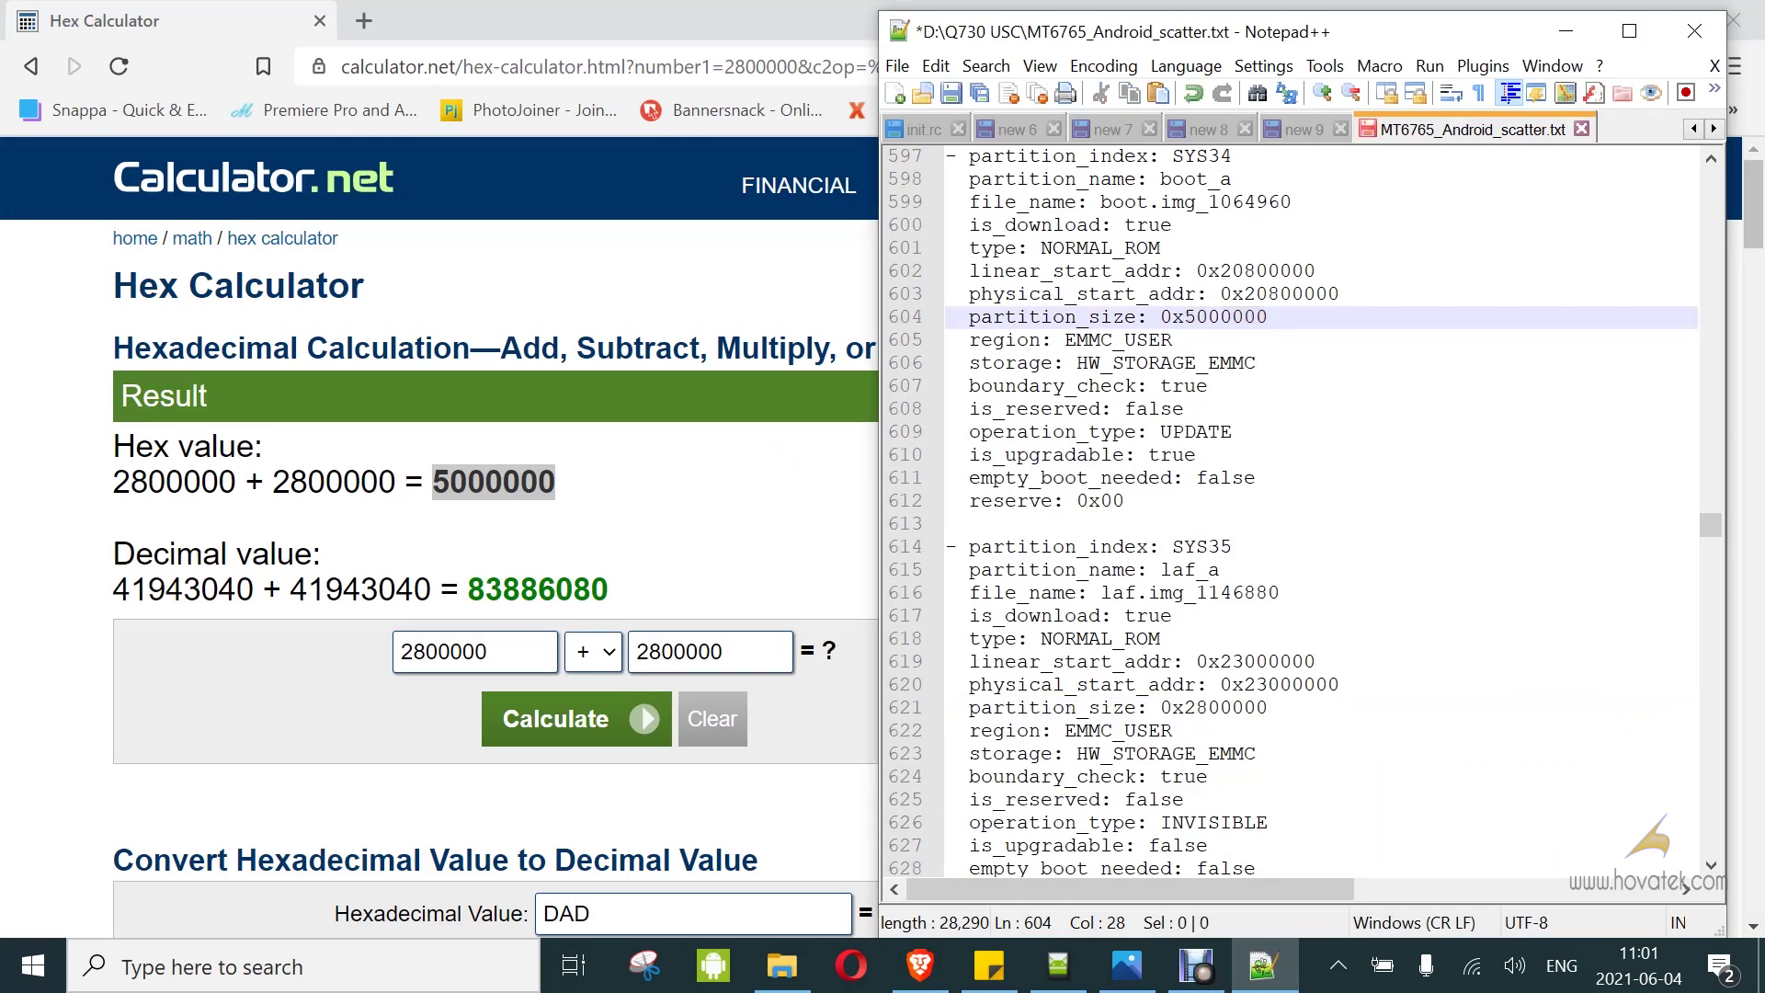
# Delete the SYS35 laf_a block, save the scatter file, and search Start for hxd.
pyautogui.scroll(-1, 1287, 511)
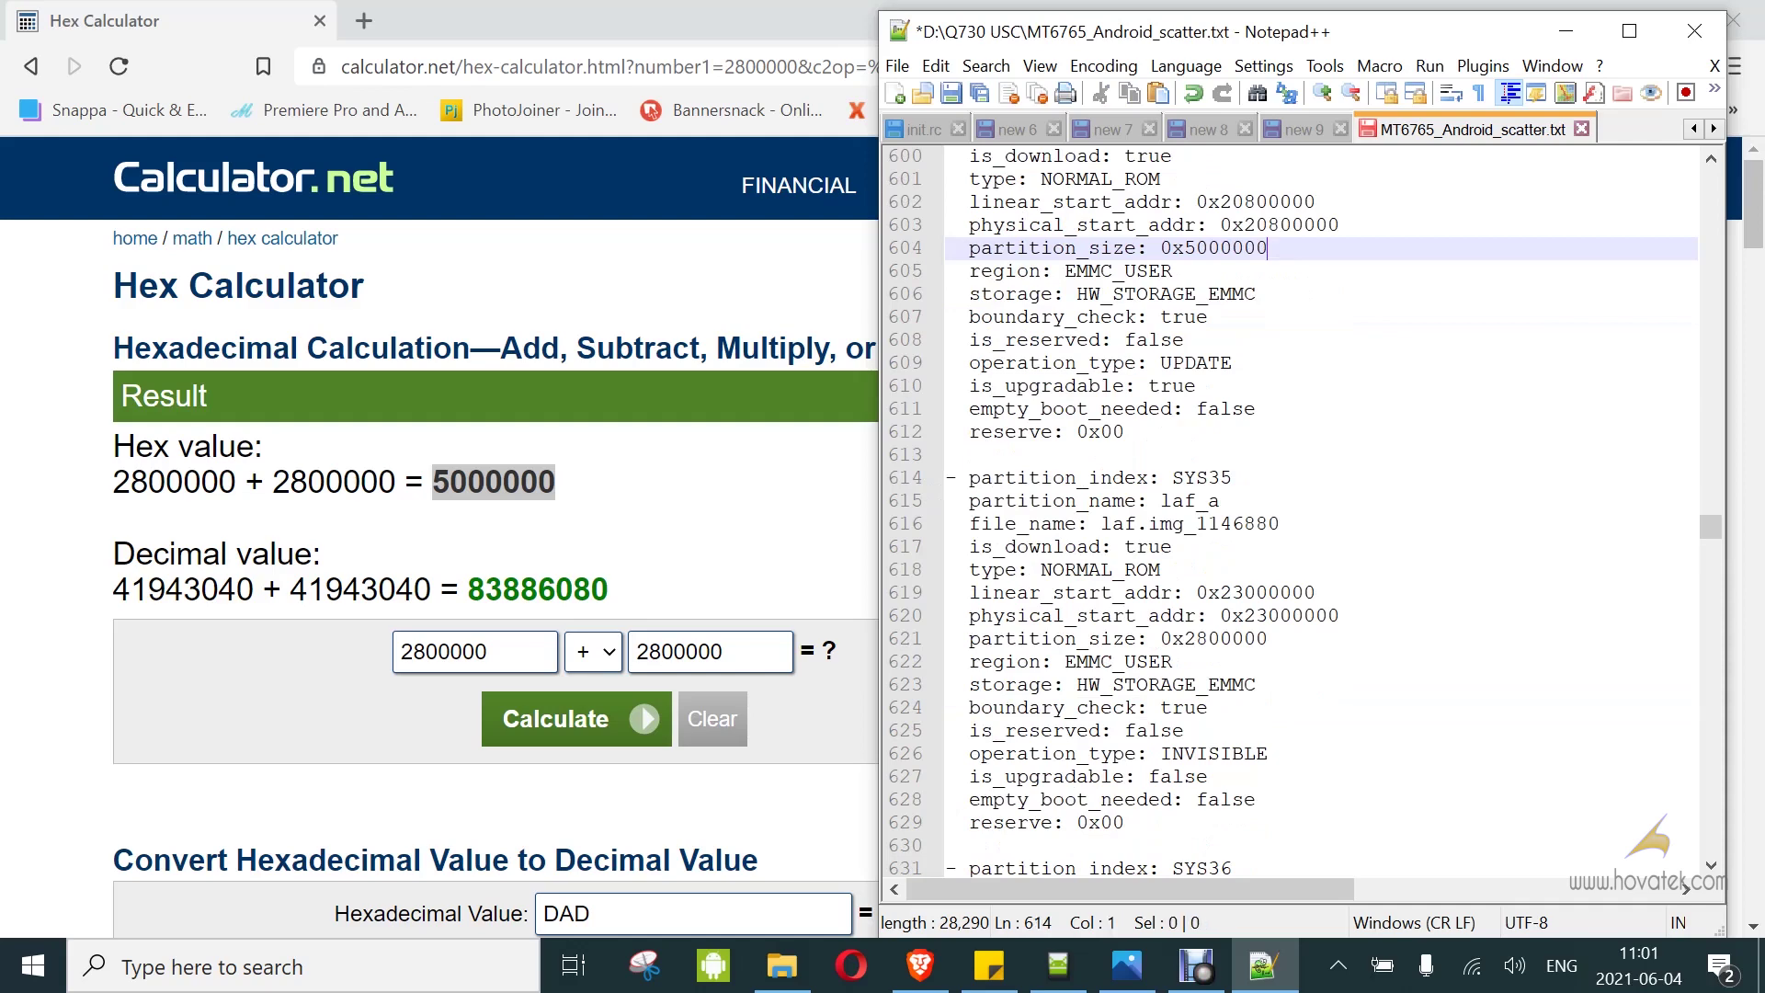
pyautogui.moveTo(947, 477); pyautogui.dragTo(1125, 823)
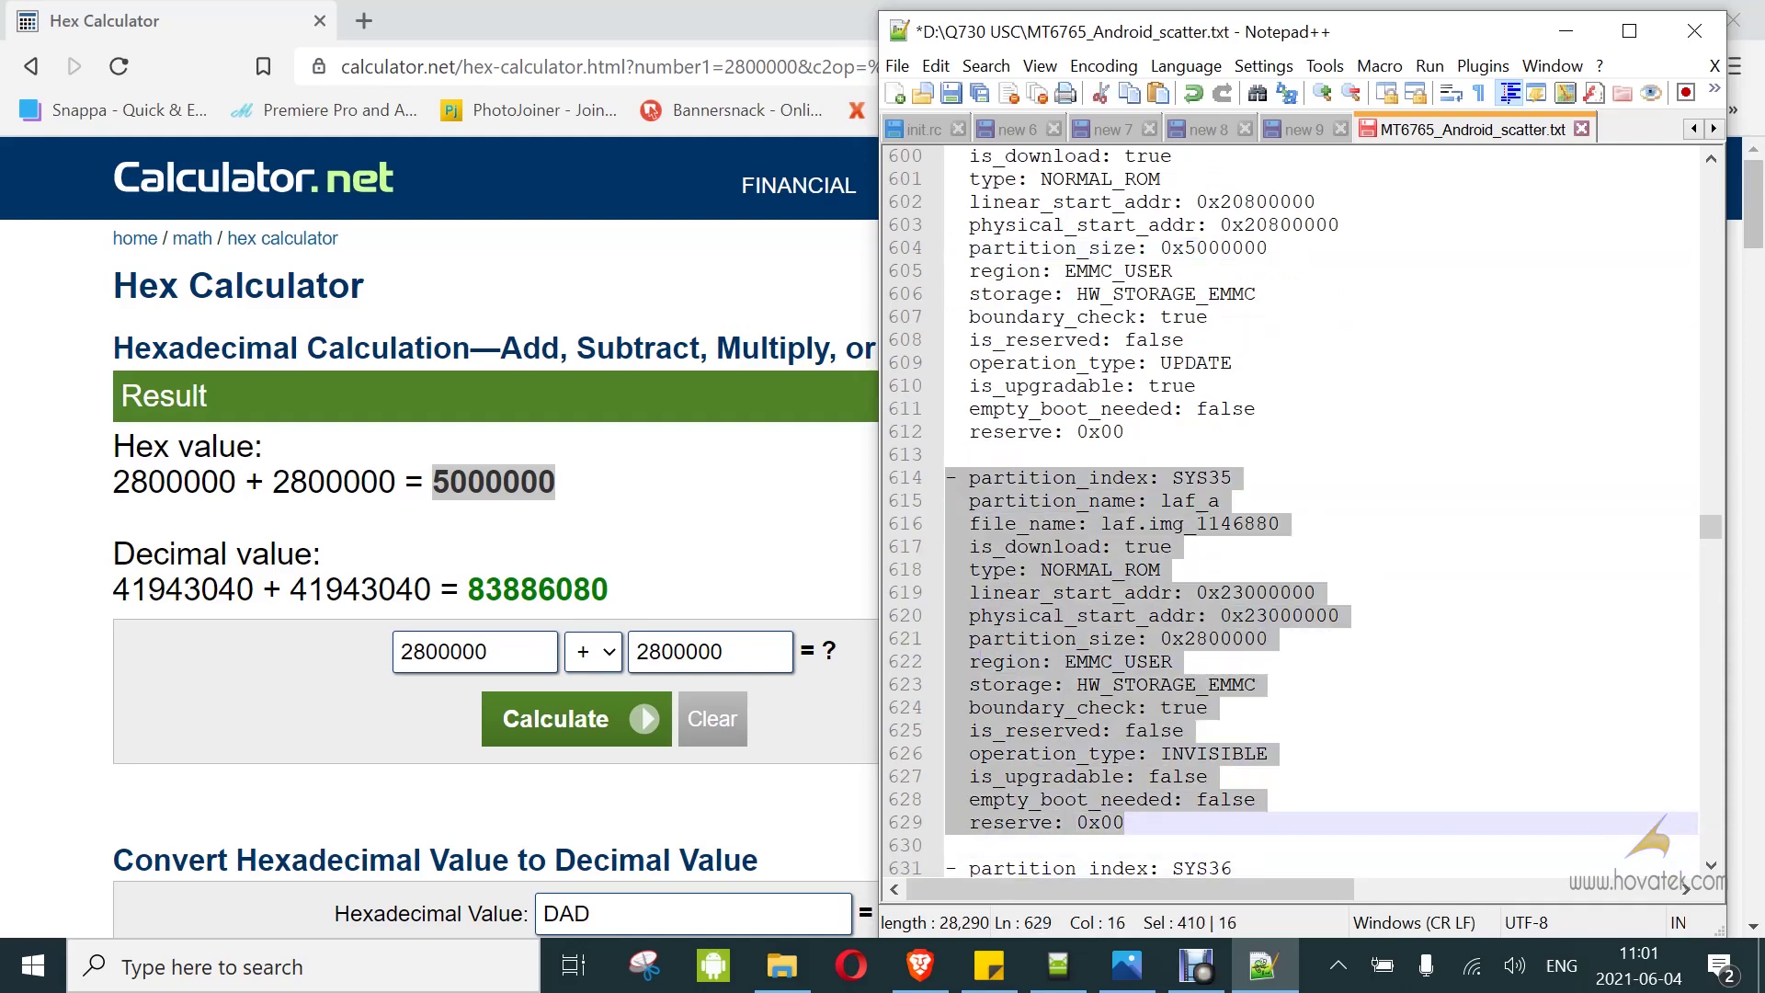
pyautogui.press('BackSpace')
pyautogui.press('BackSpace')
pyautogui.press('BackSpace')
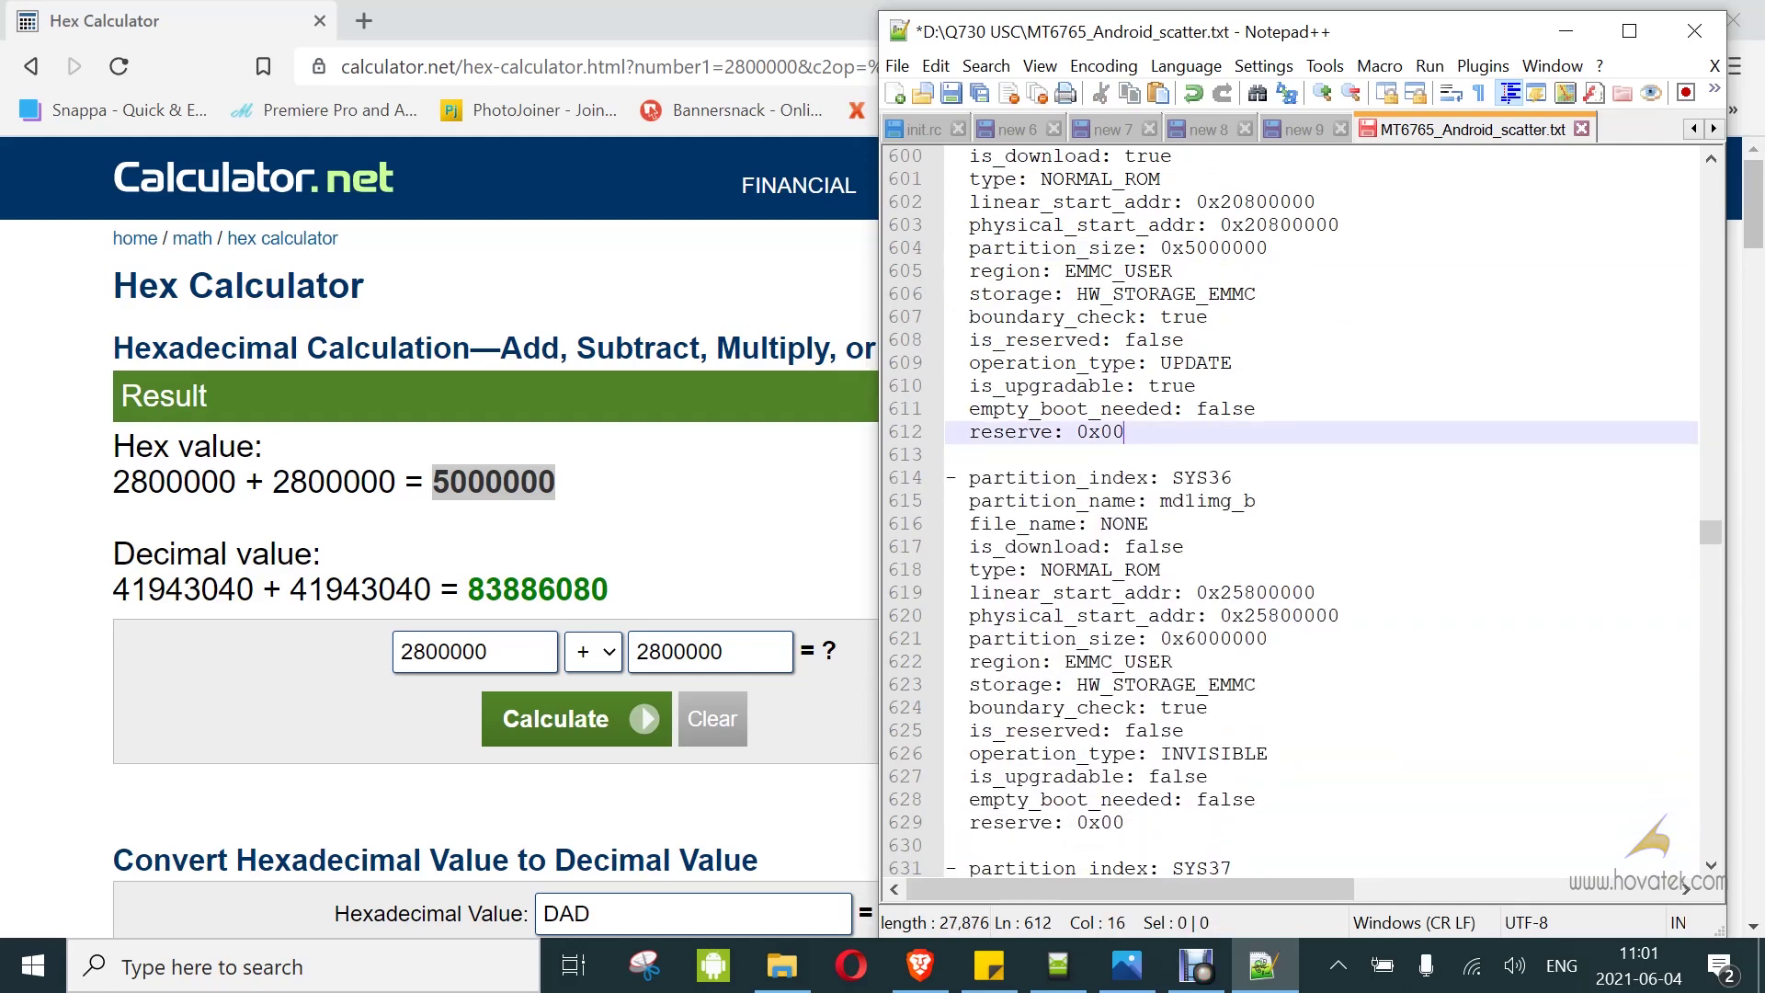
pyautogui.scroll(4, 1287, 506)
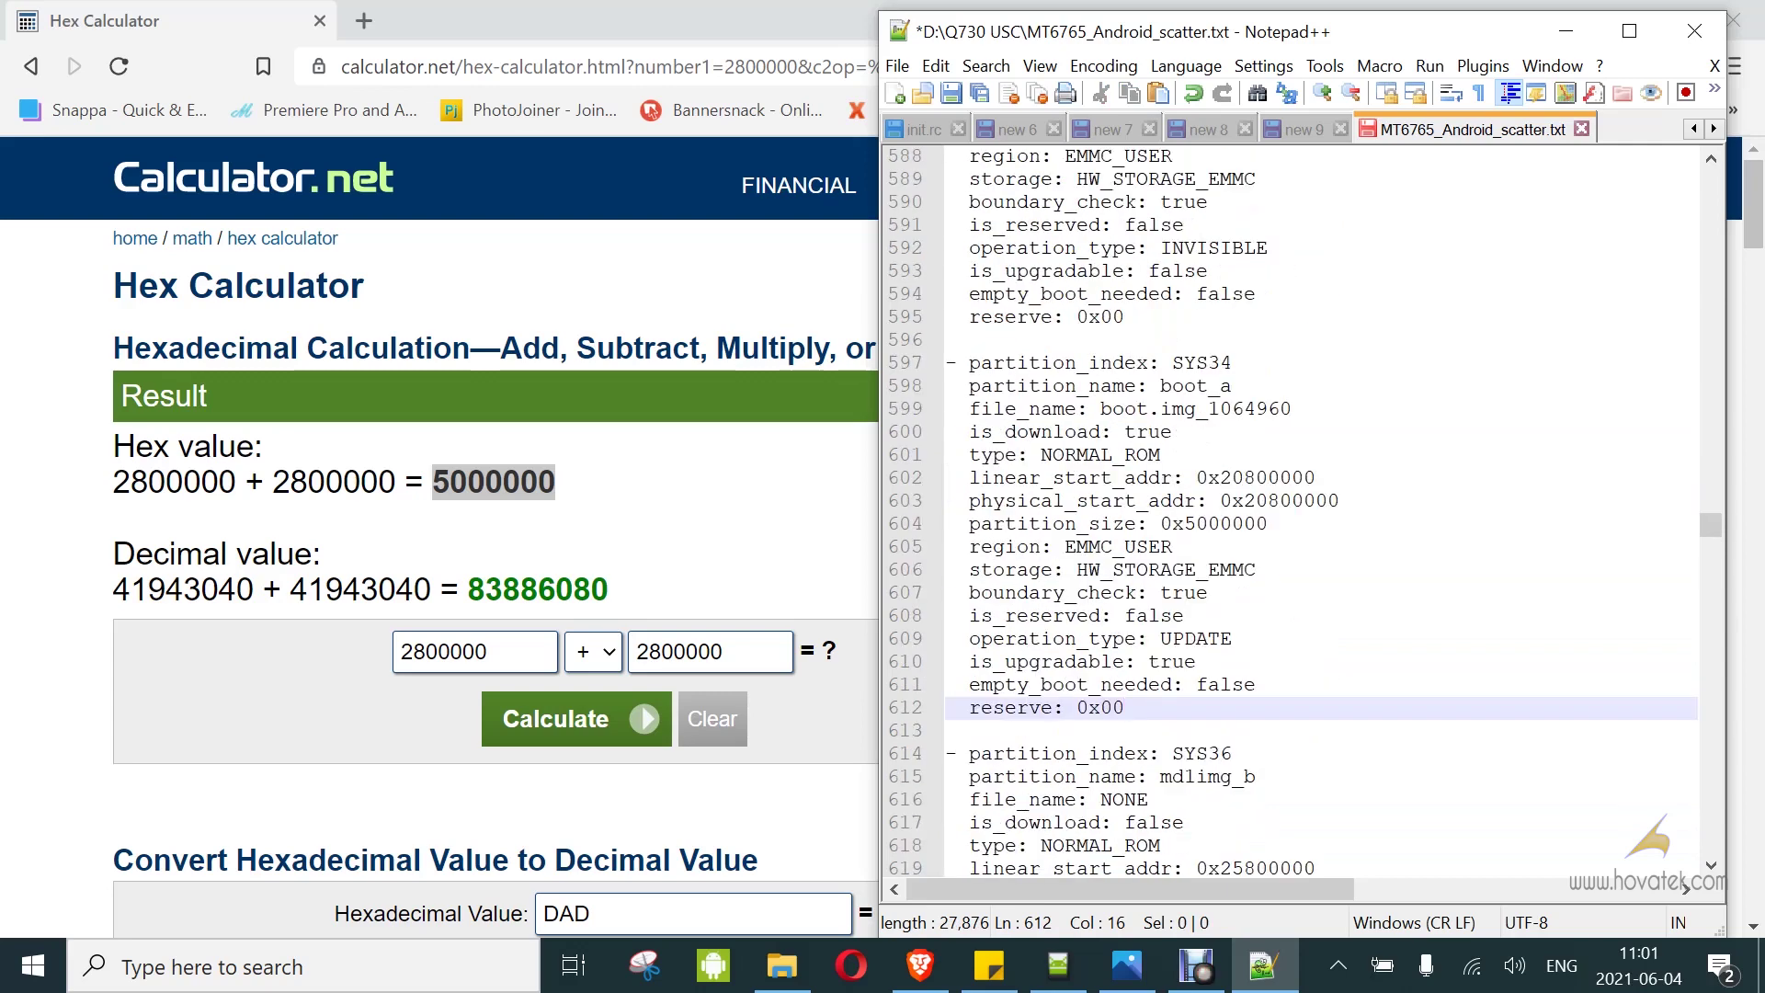
pyautogui.scroll(-2, 1287, 506)
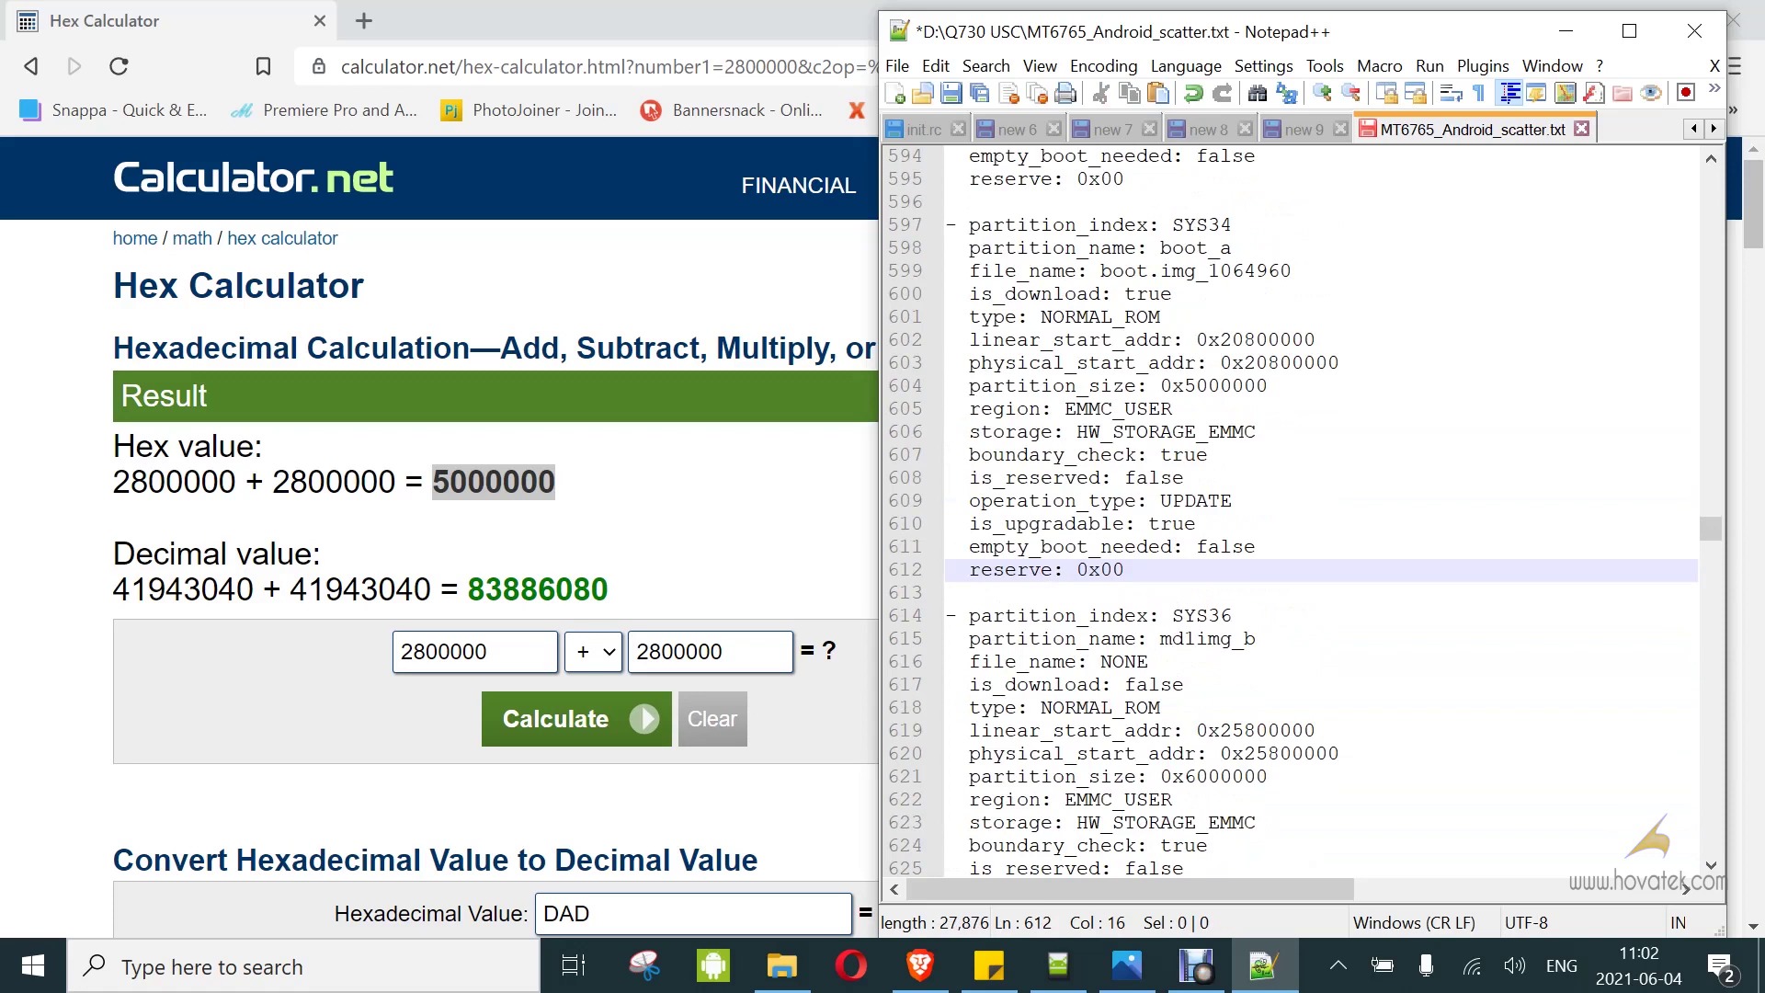
pyautogui.hotkey('ctrl', 's')
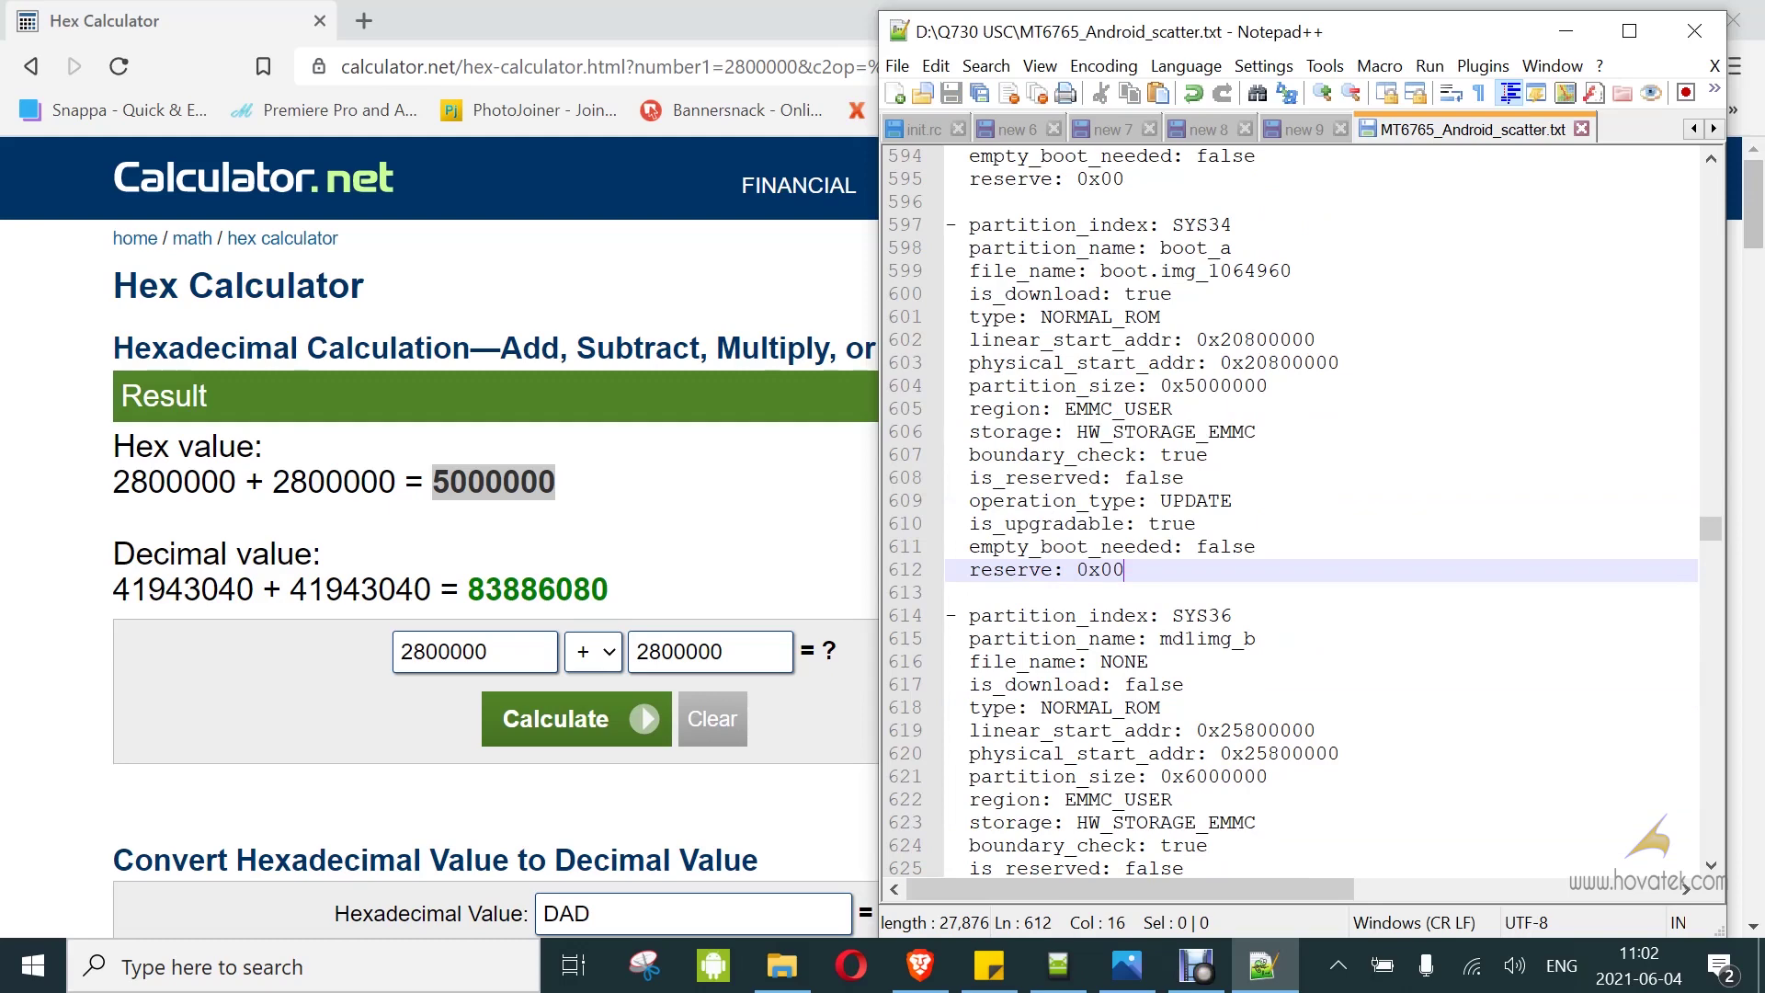
pyautogui.press('super')
pyautogui.write('hxd')
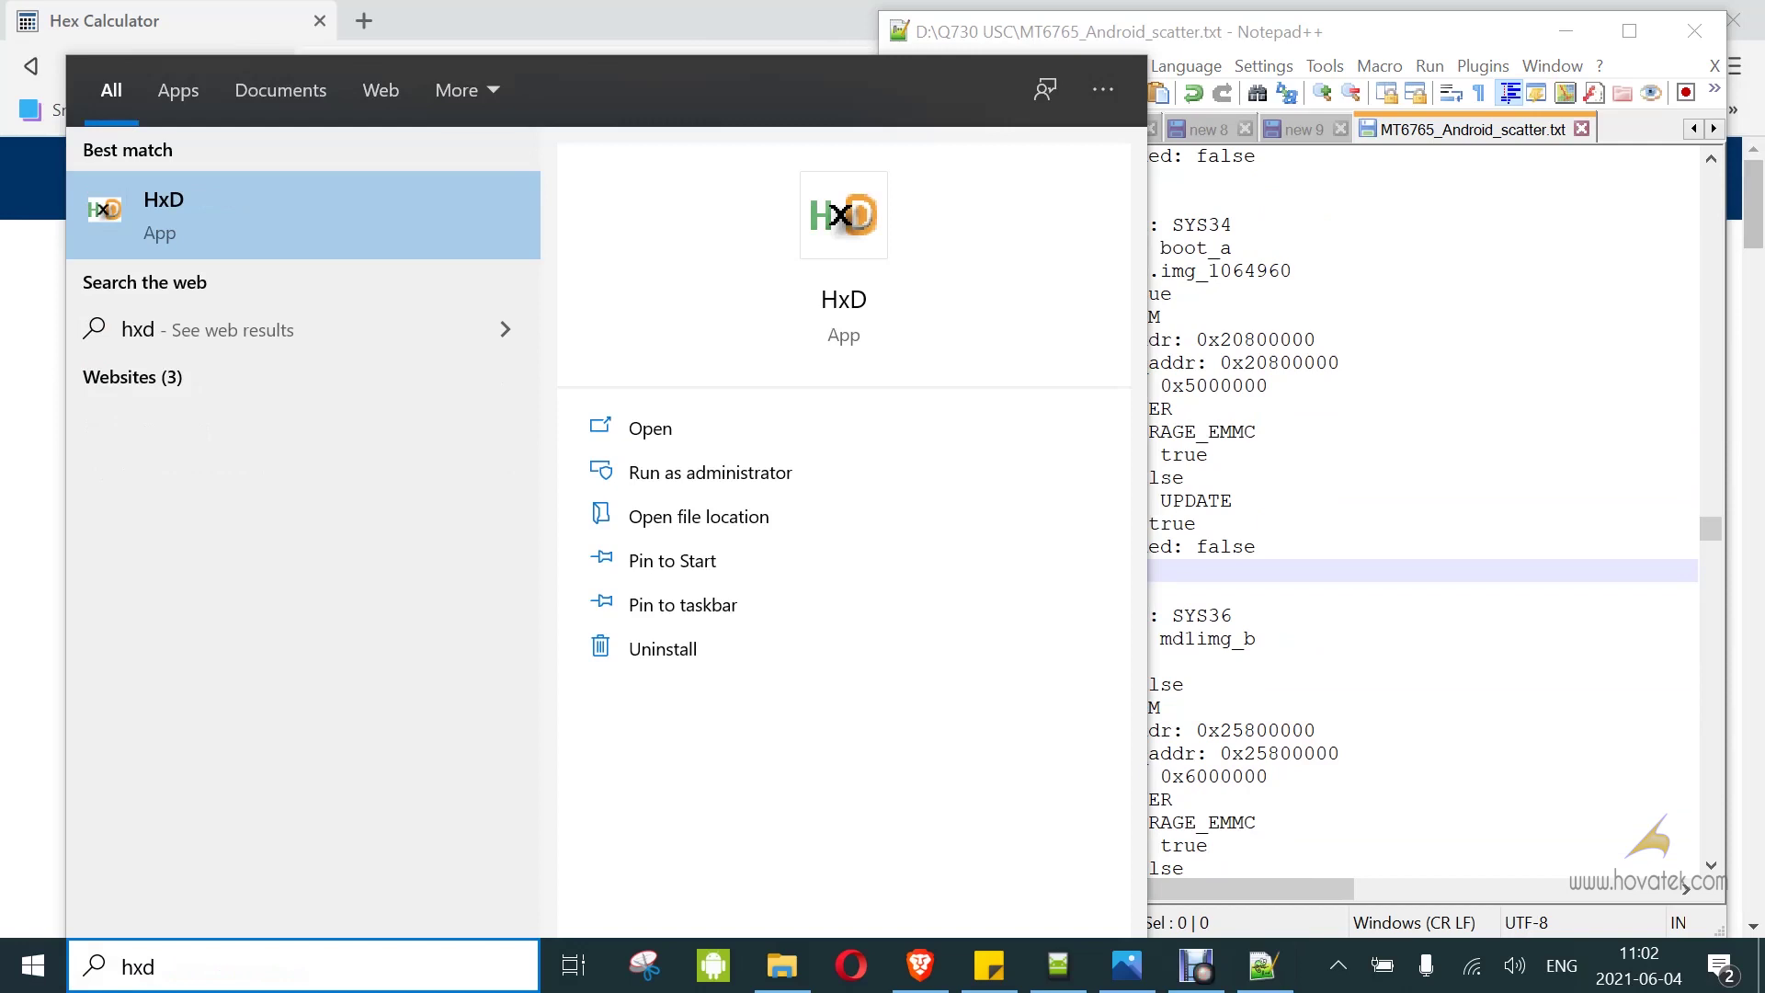
# Launch HxD and select patched_pgpt_0 in the Q730 USC folder.
pyautogui.press('Escape')
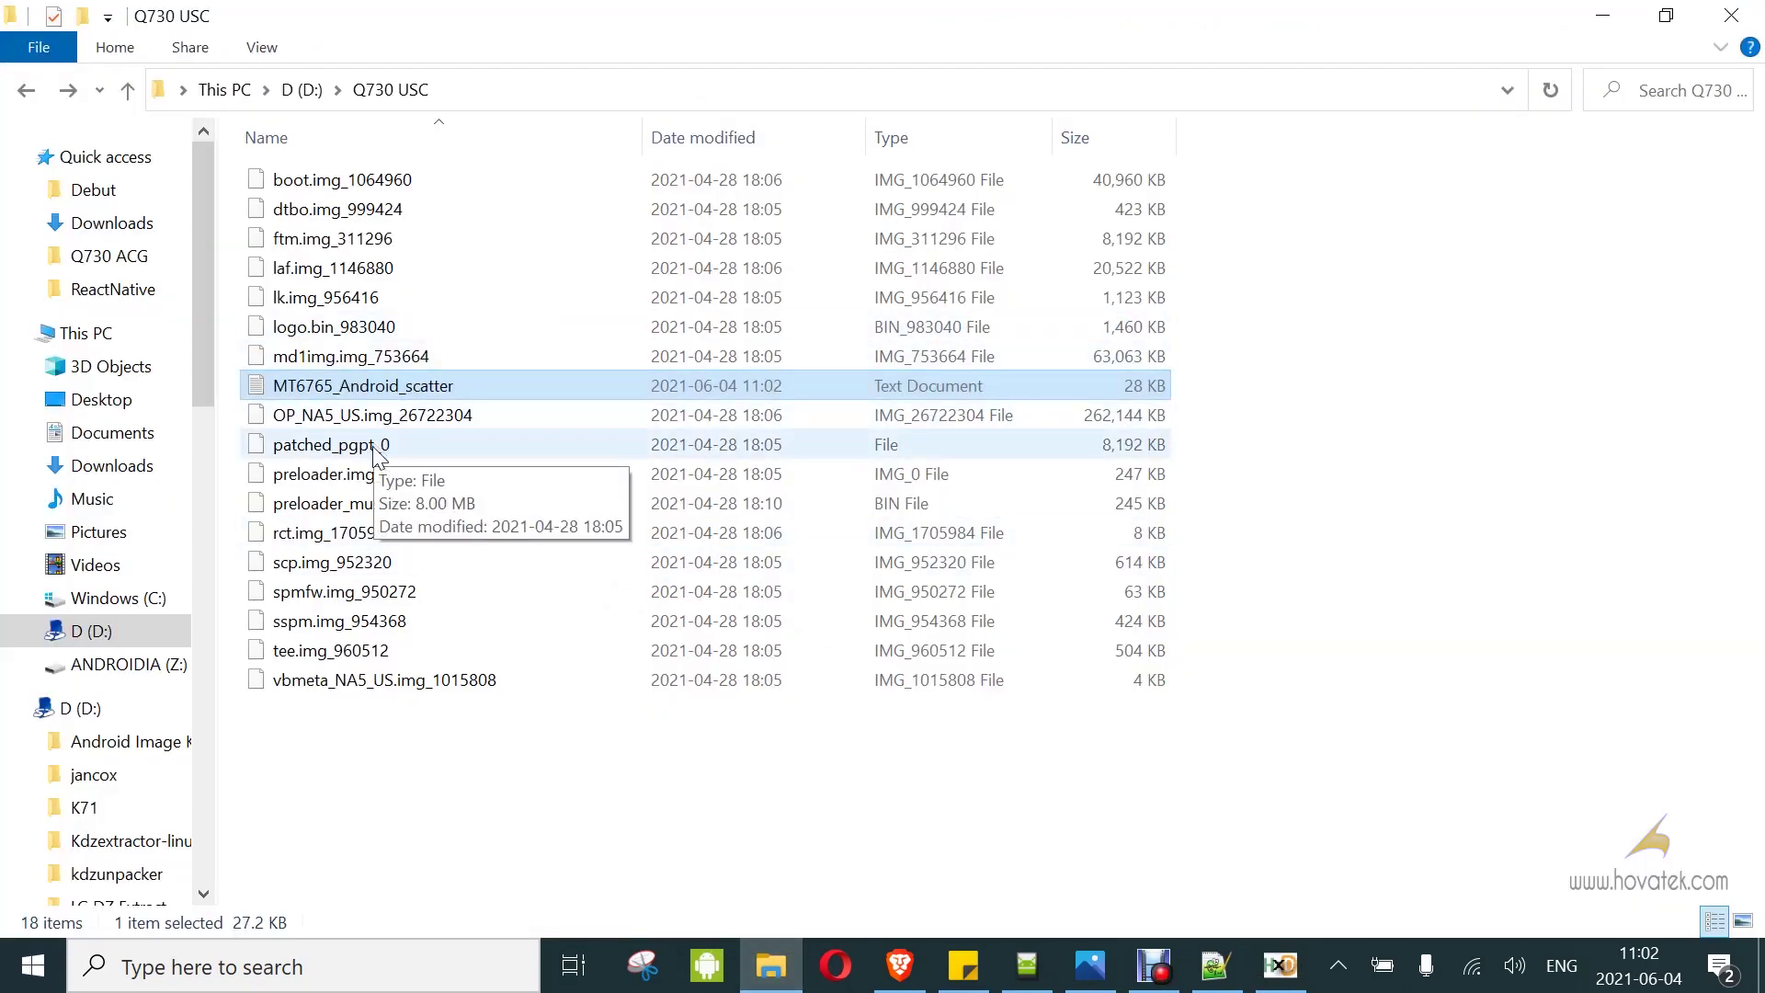
pyautogui.click(377, 449)
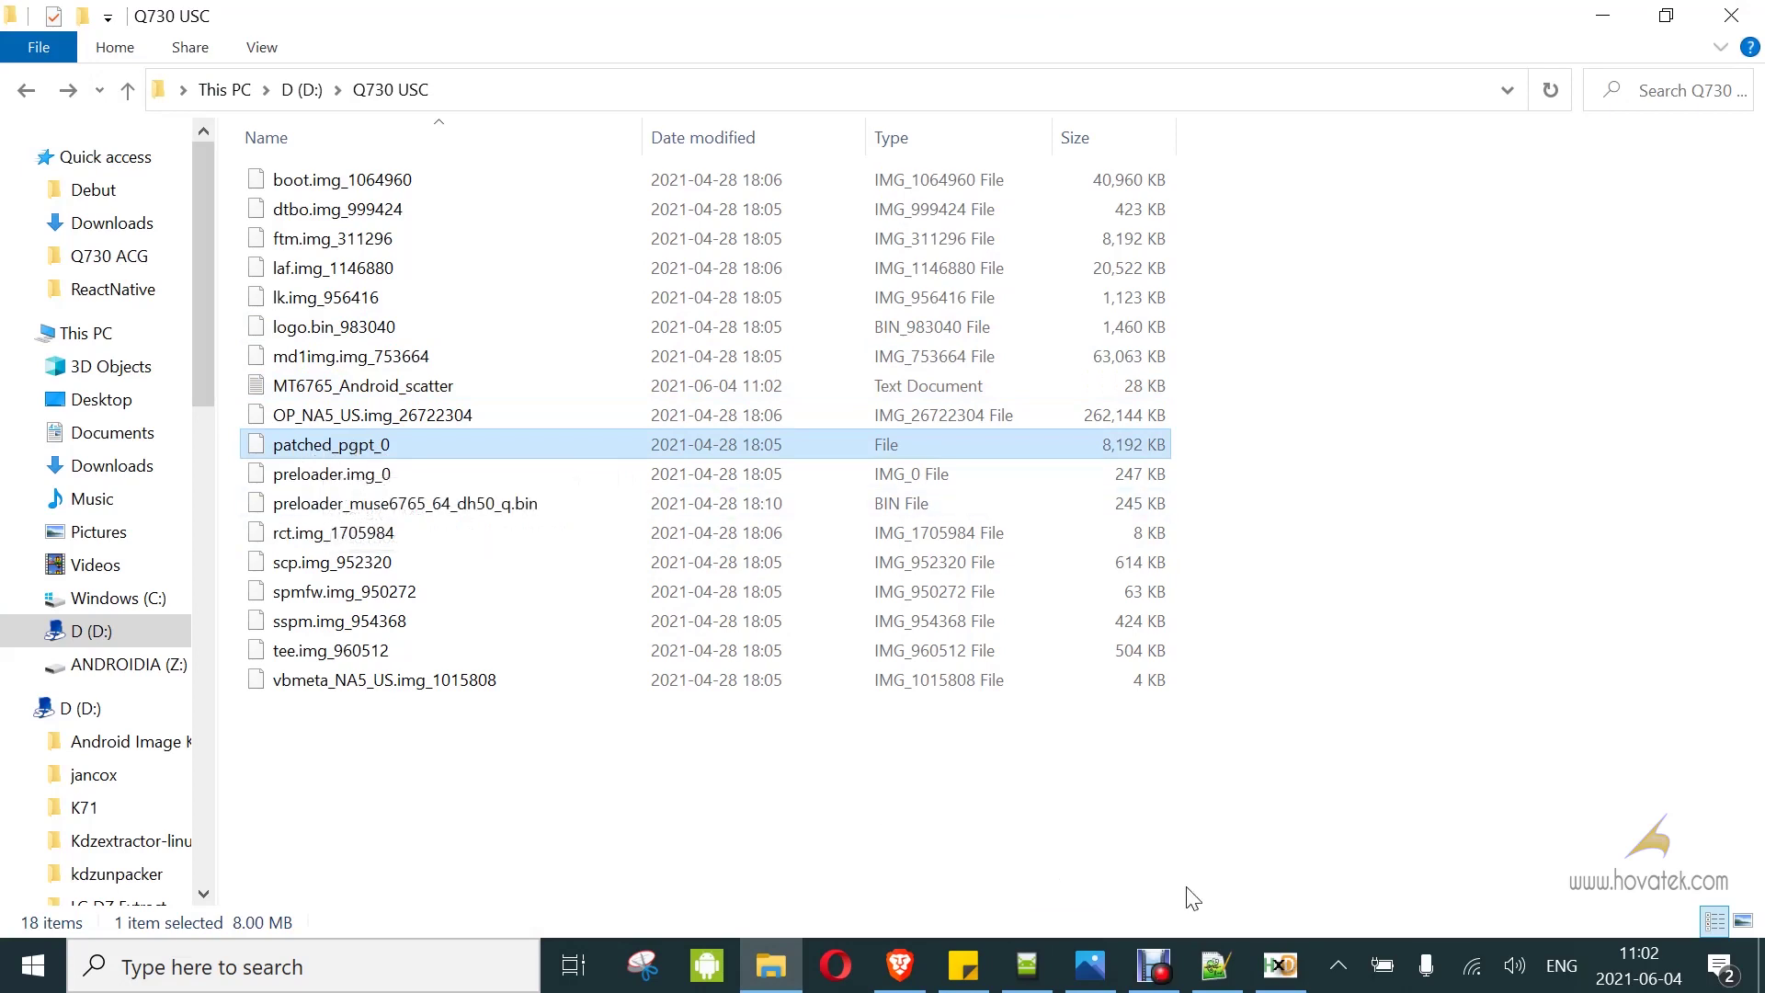
pyautogui.moveTo(1275, 988)
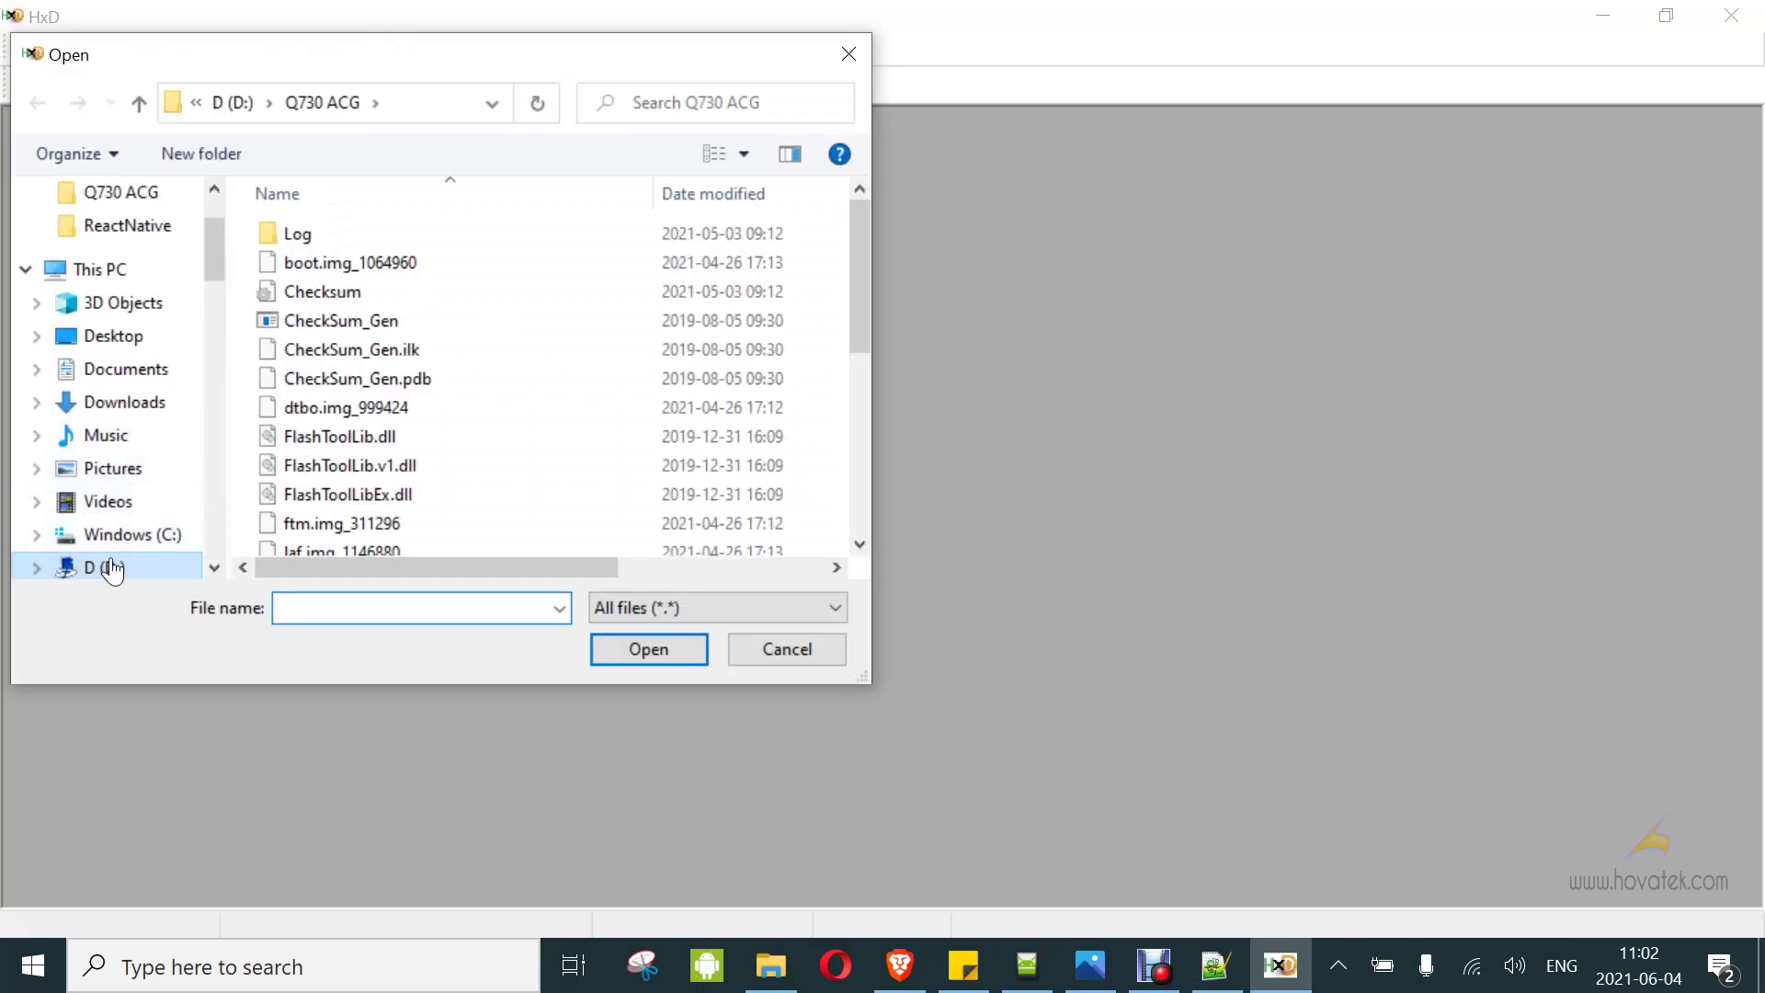
# Open the D:\Q730 USC folder in HxD's Open dialog to list patched_pgpt_0.
pyautogui.scroll(-4, 350, 473)
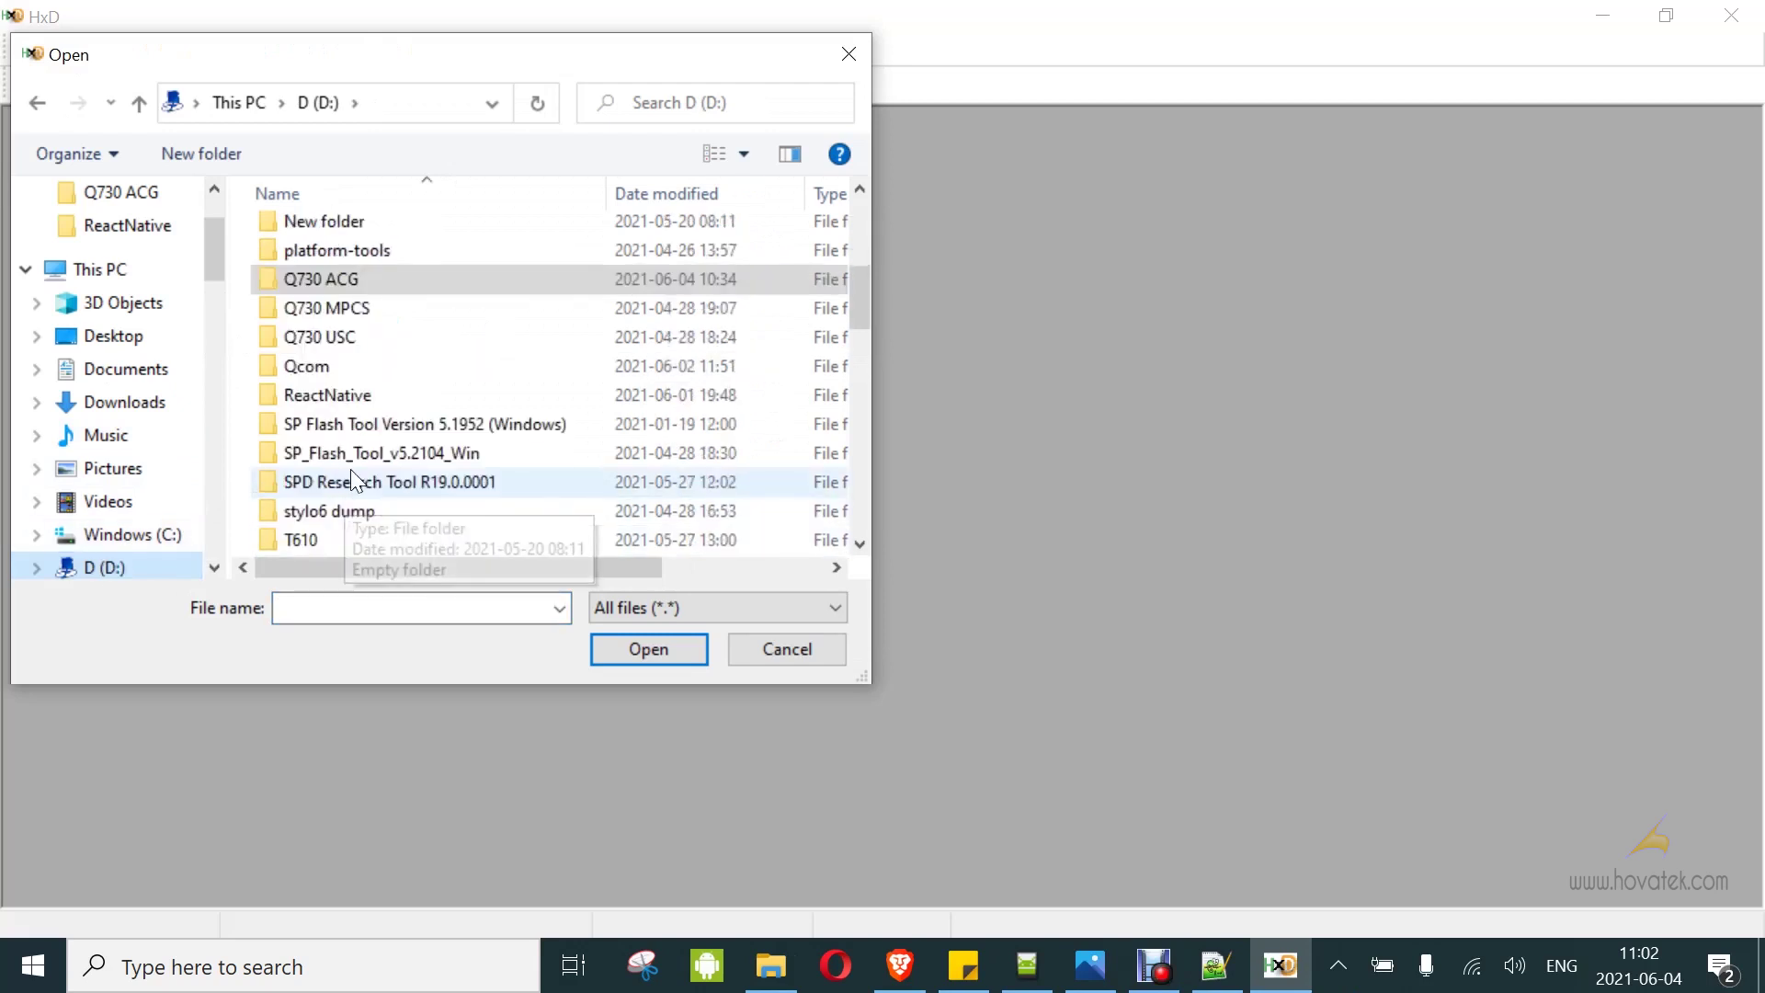
pyautogui.scroll(-3, 354, 476)
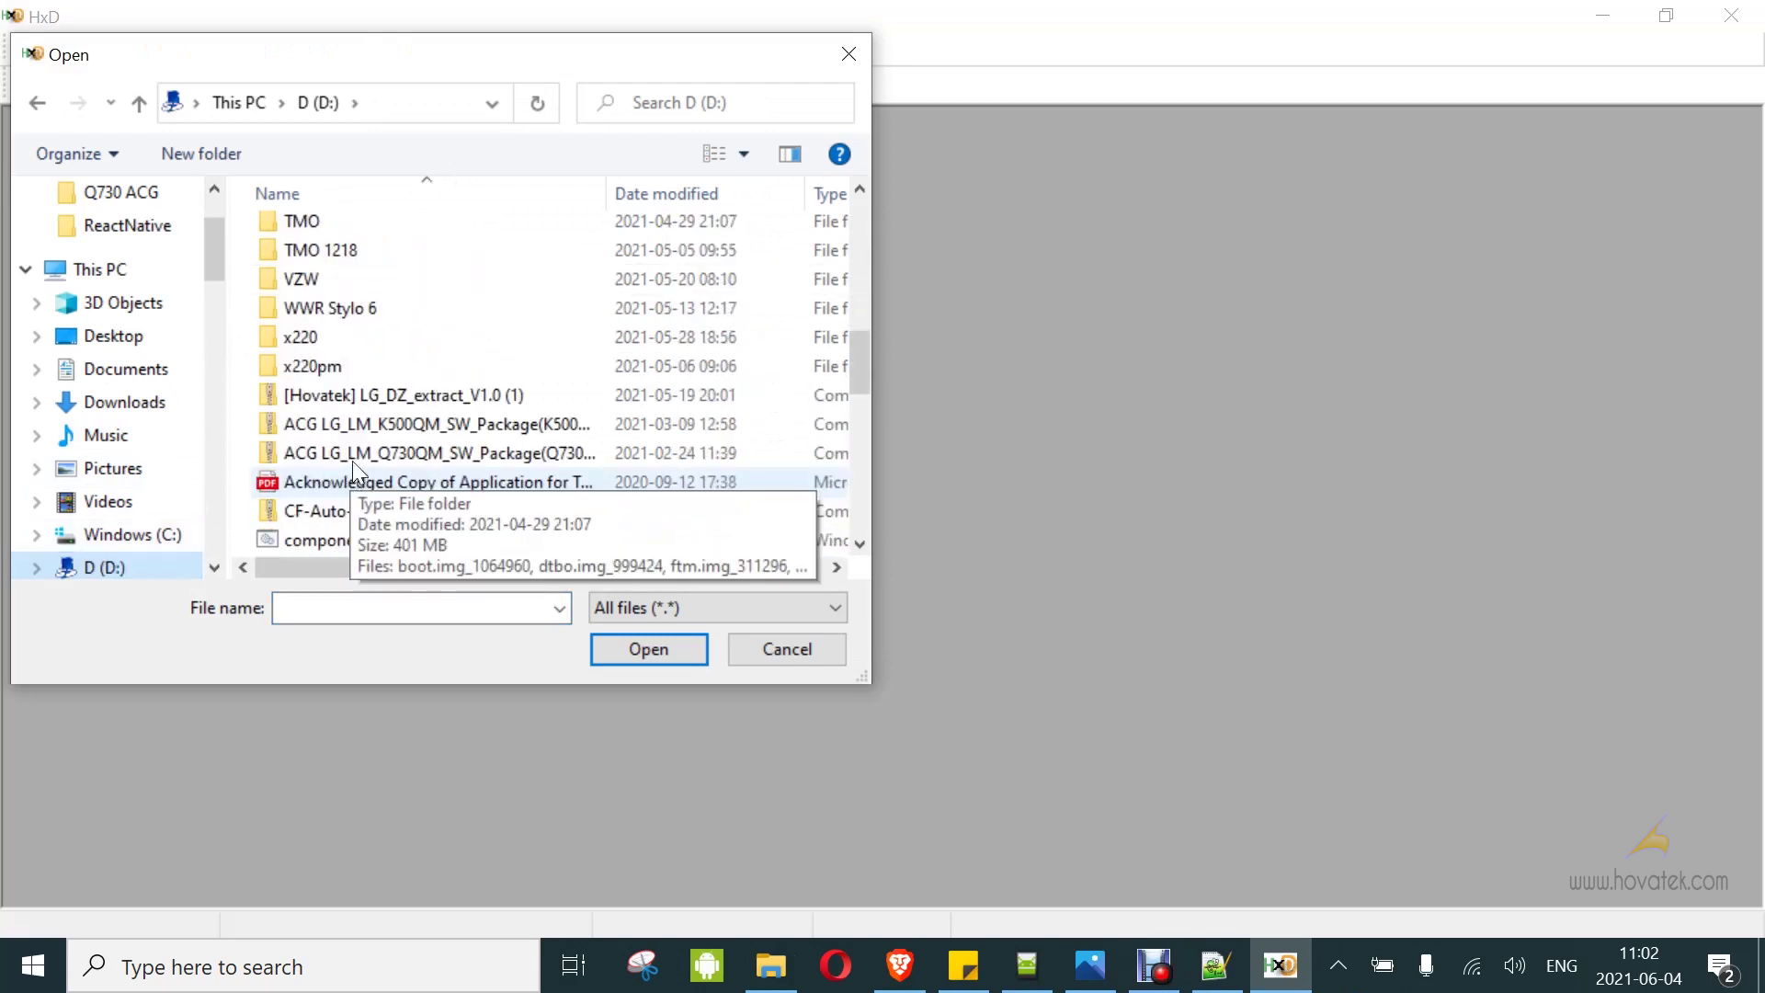
pyautogui.scroll(2, 358, 456)
pyautogui.scroll(3, 358, 460)
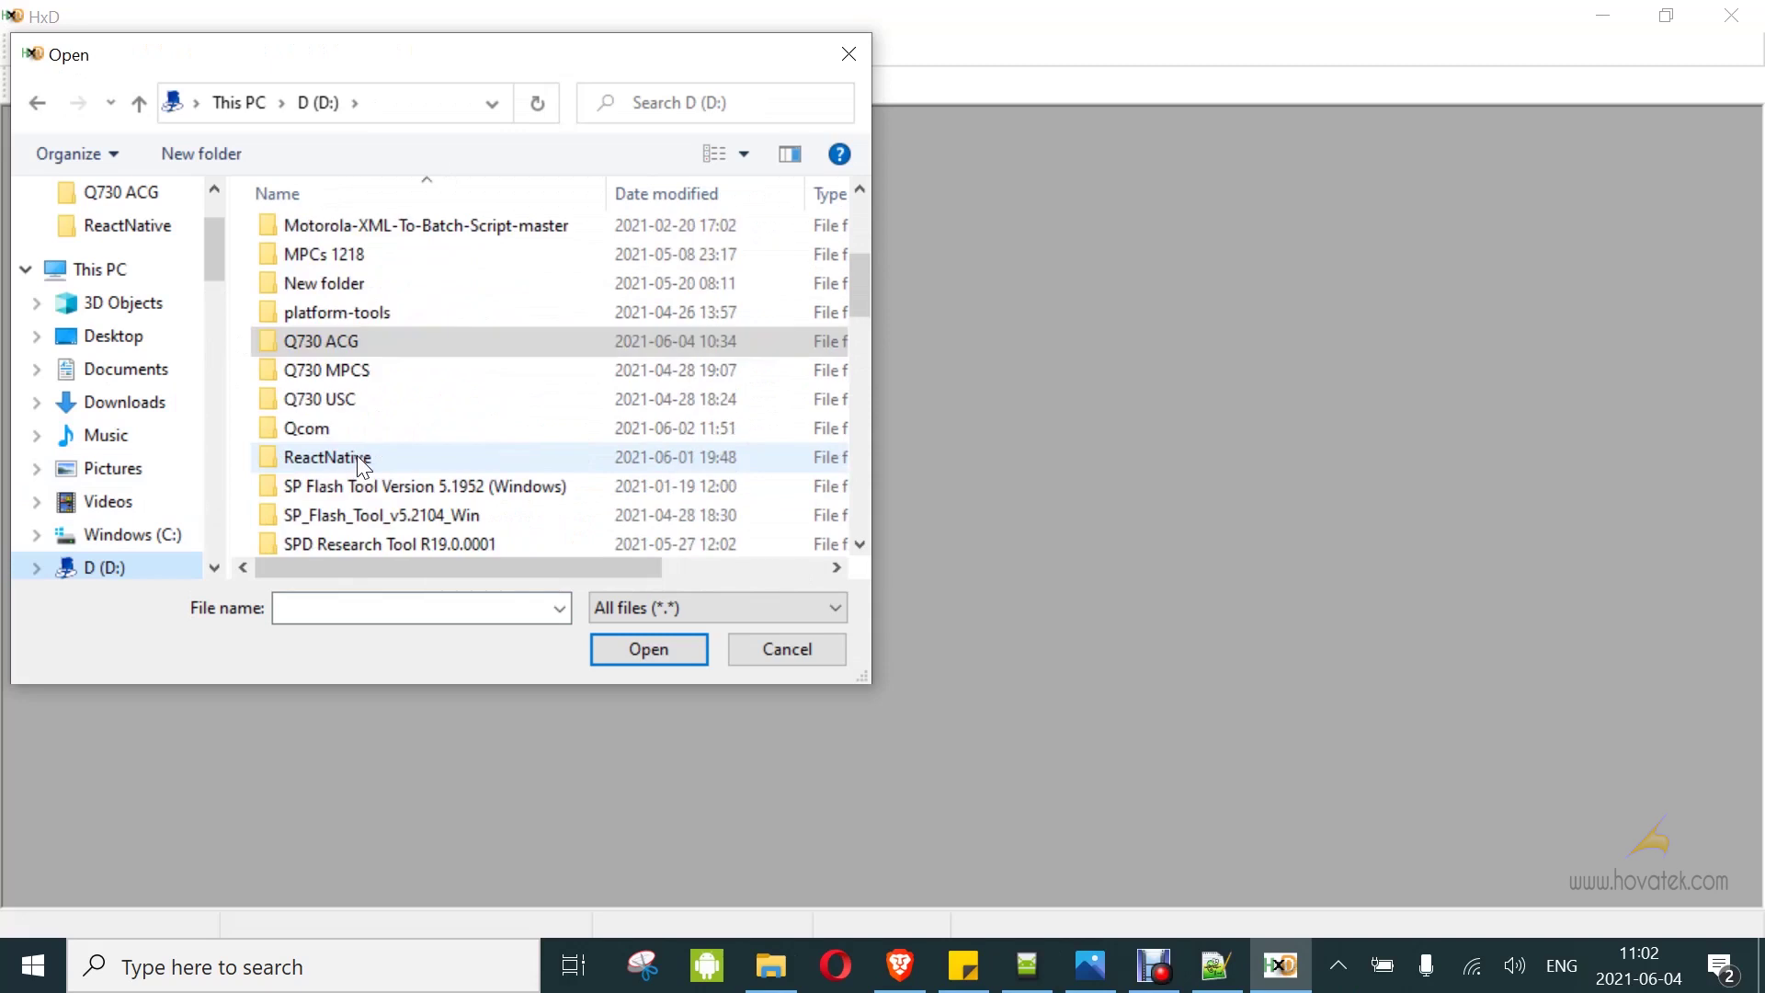
pyautogui.click(309, 408)
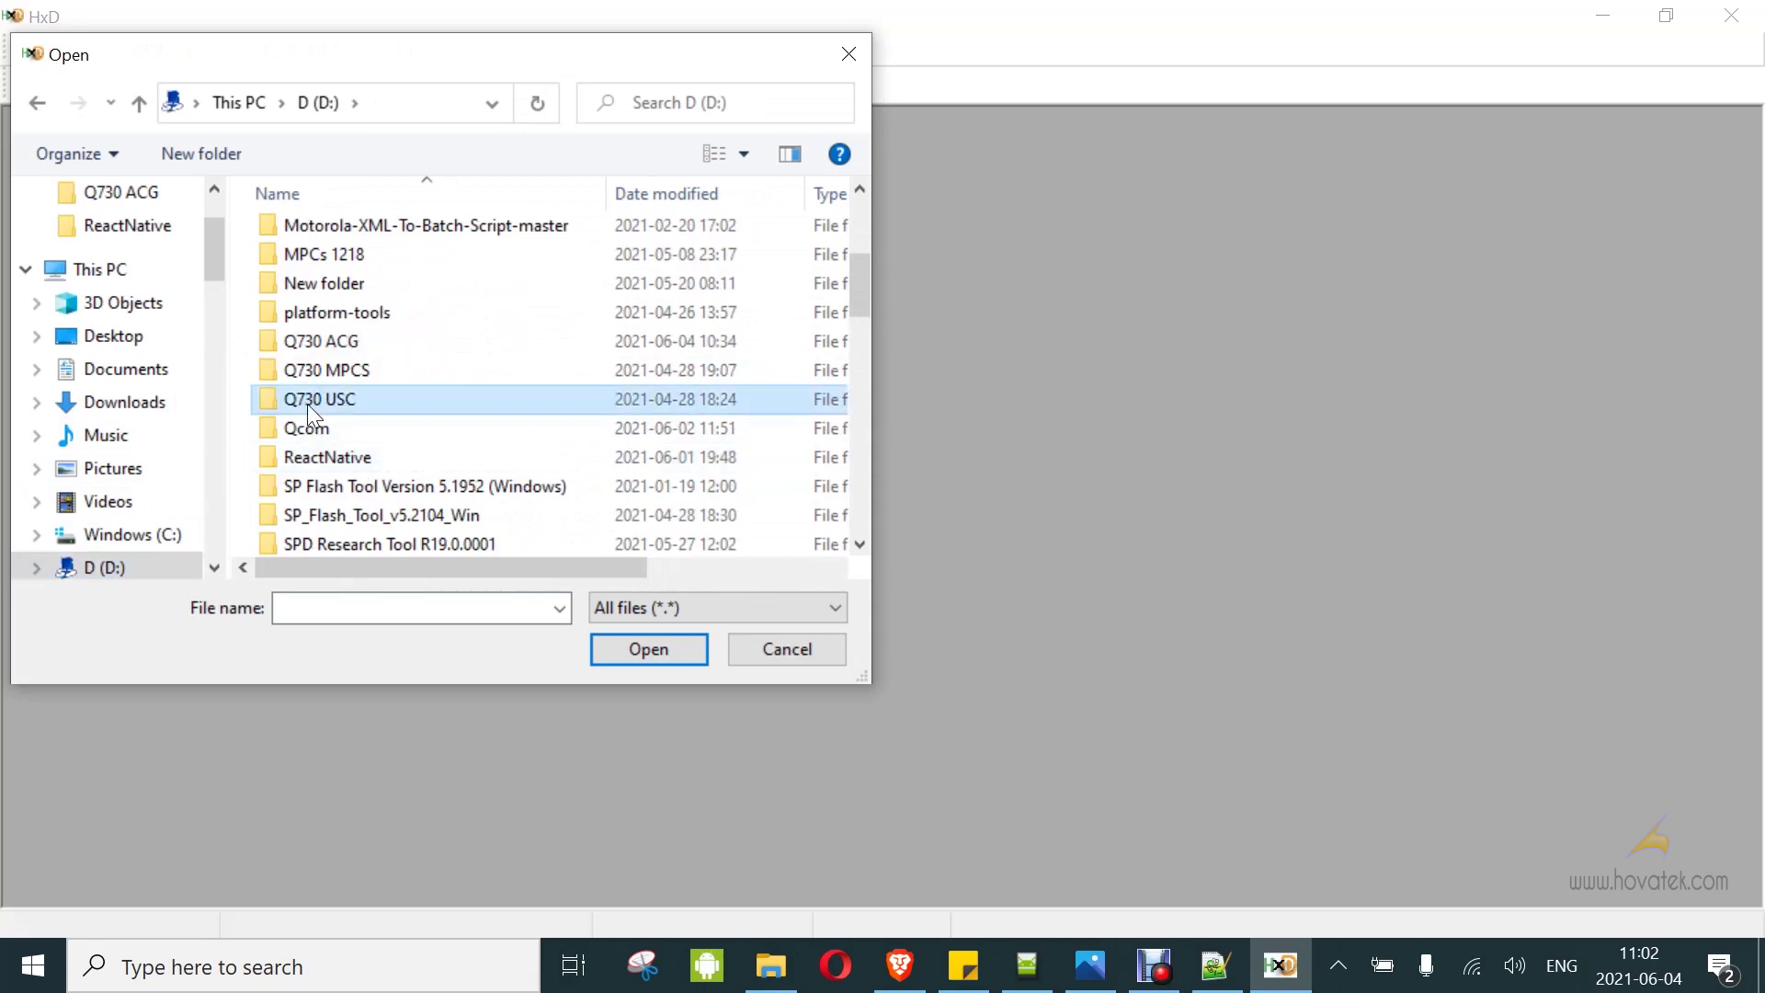
pyautogui.doubleClick(307, 404)
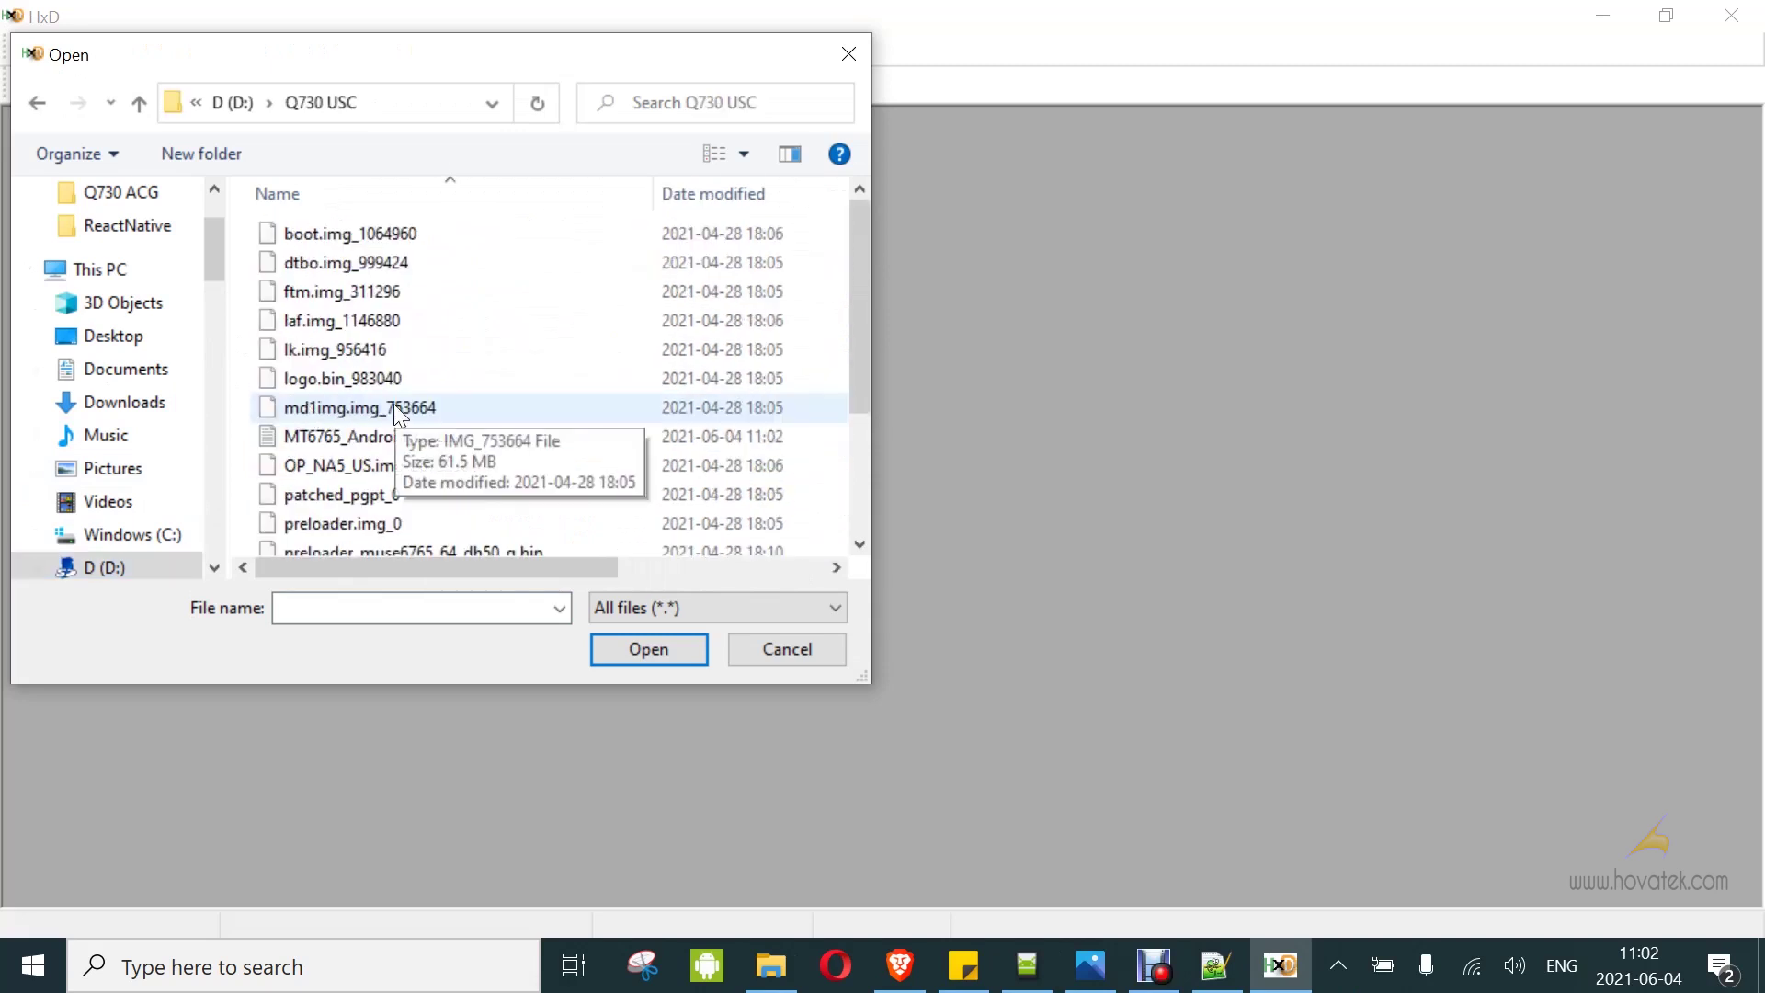
# Scroll patched_pgpt_0 down to the flashinfo entry near offset 2440 and the zero rows below it.
pyautogui.scroll(-2, 364, 446)
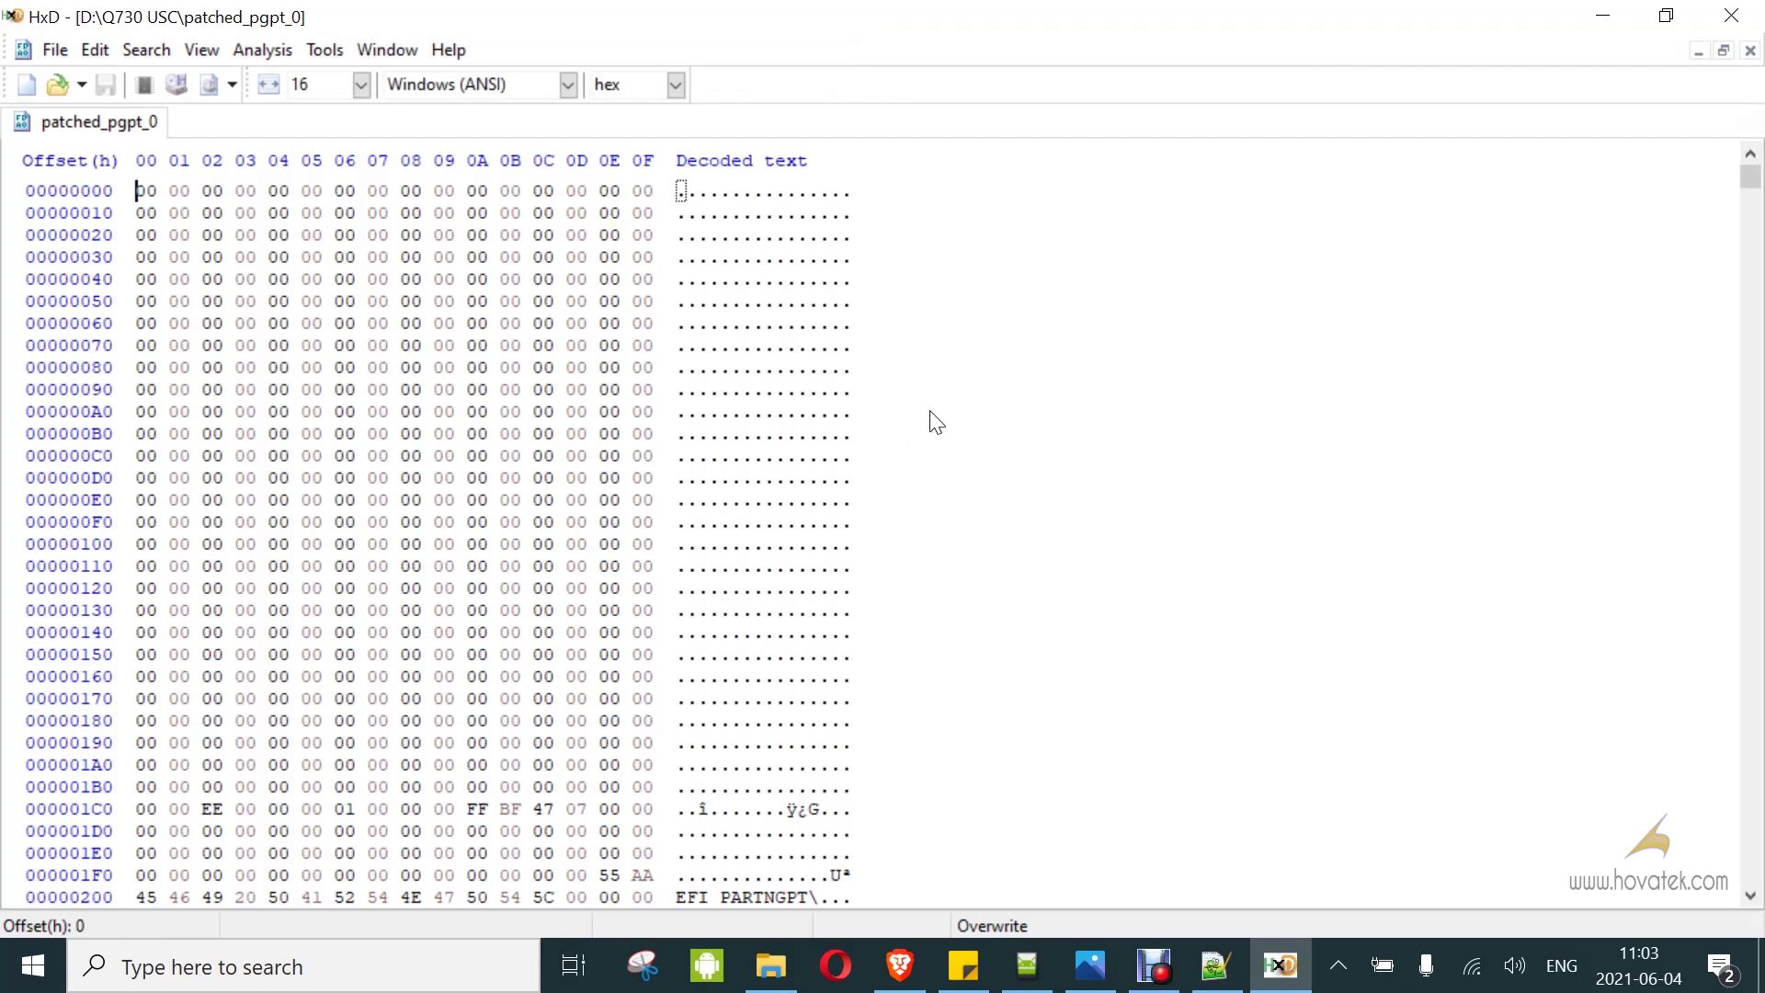
pyautogui.scroll(-1, 934, 421)
pyautogui.scroll(-10, 934, 421)
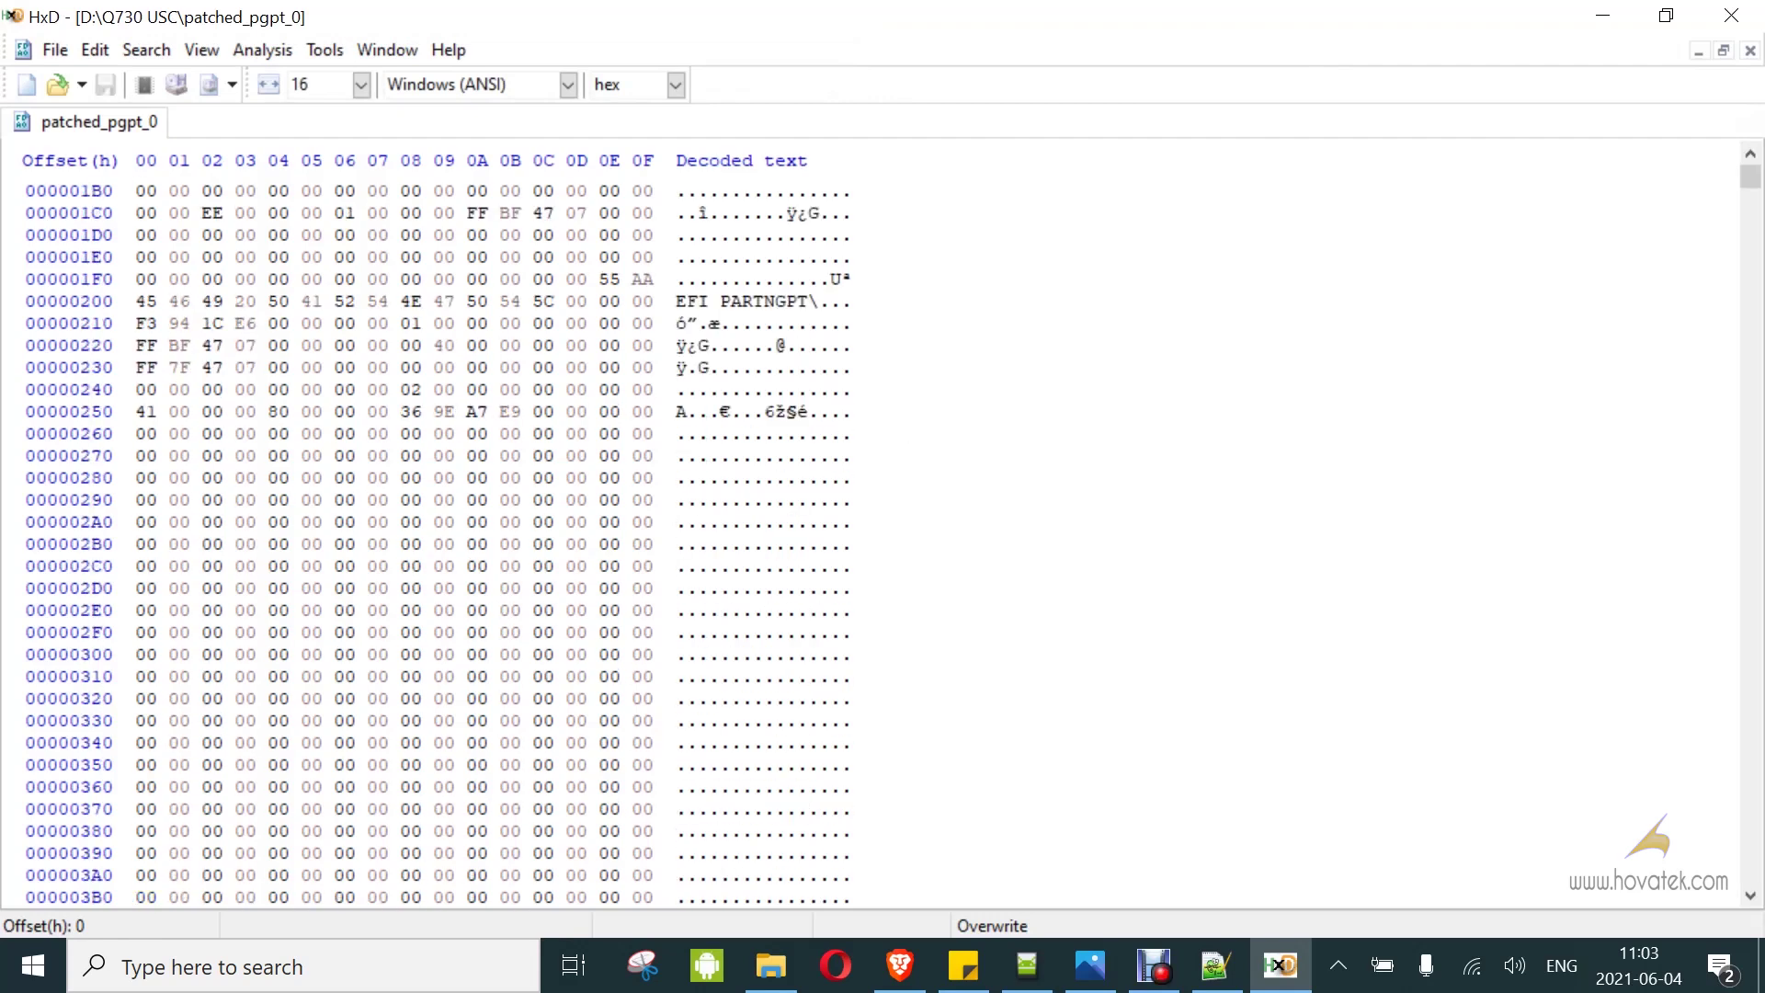
pyautogui.scroll(-7, 934, 421)
pyautogui.scroll(-1, 958, 353)
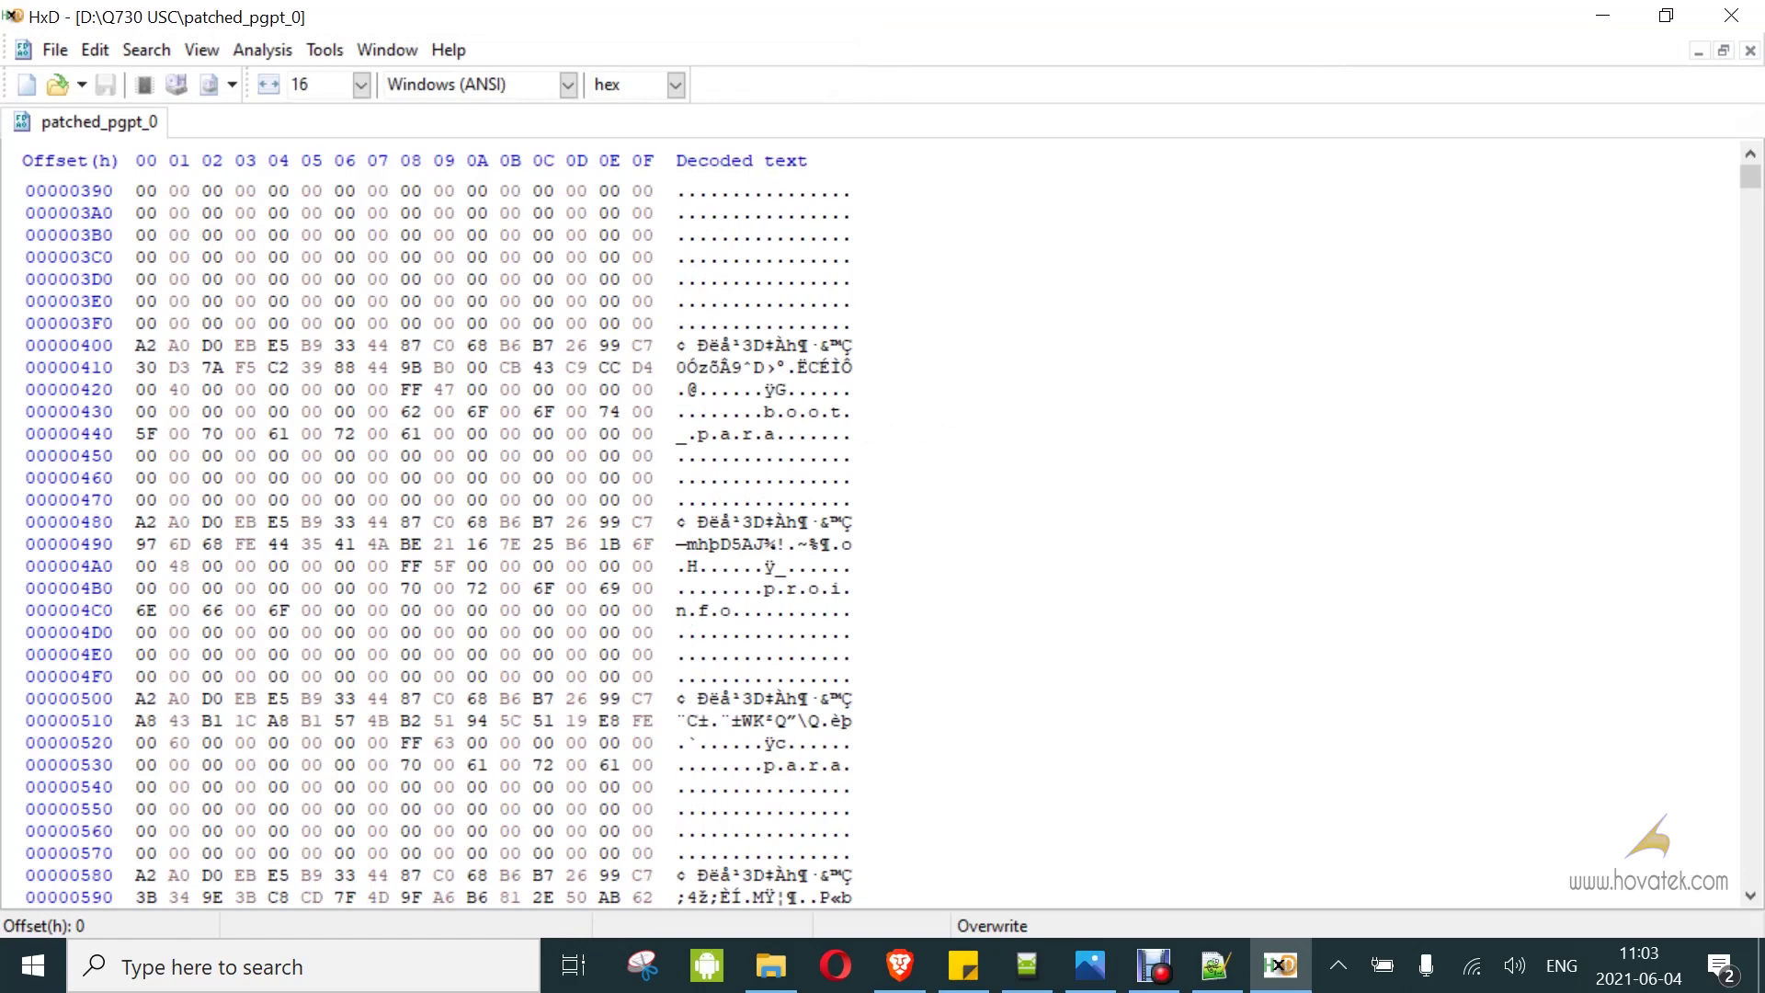
pyautogui.scroll(-11, 441, 543)
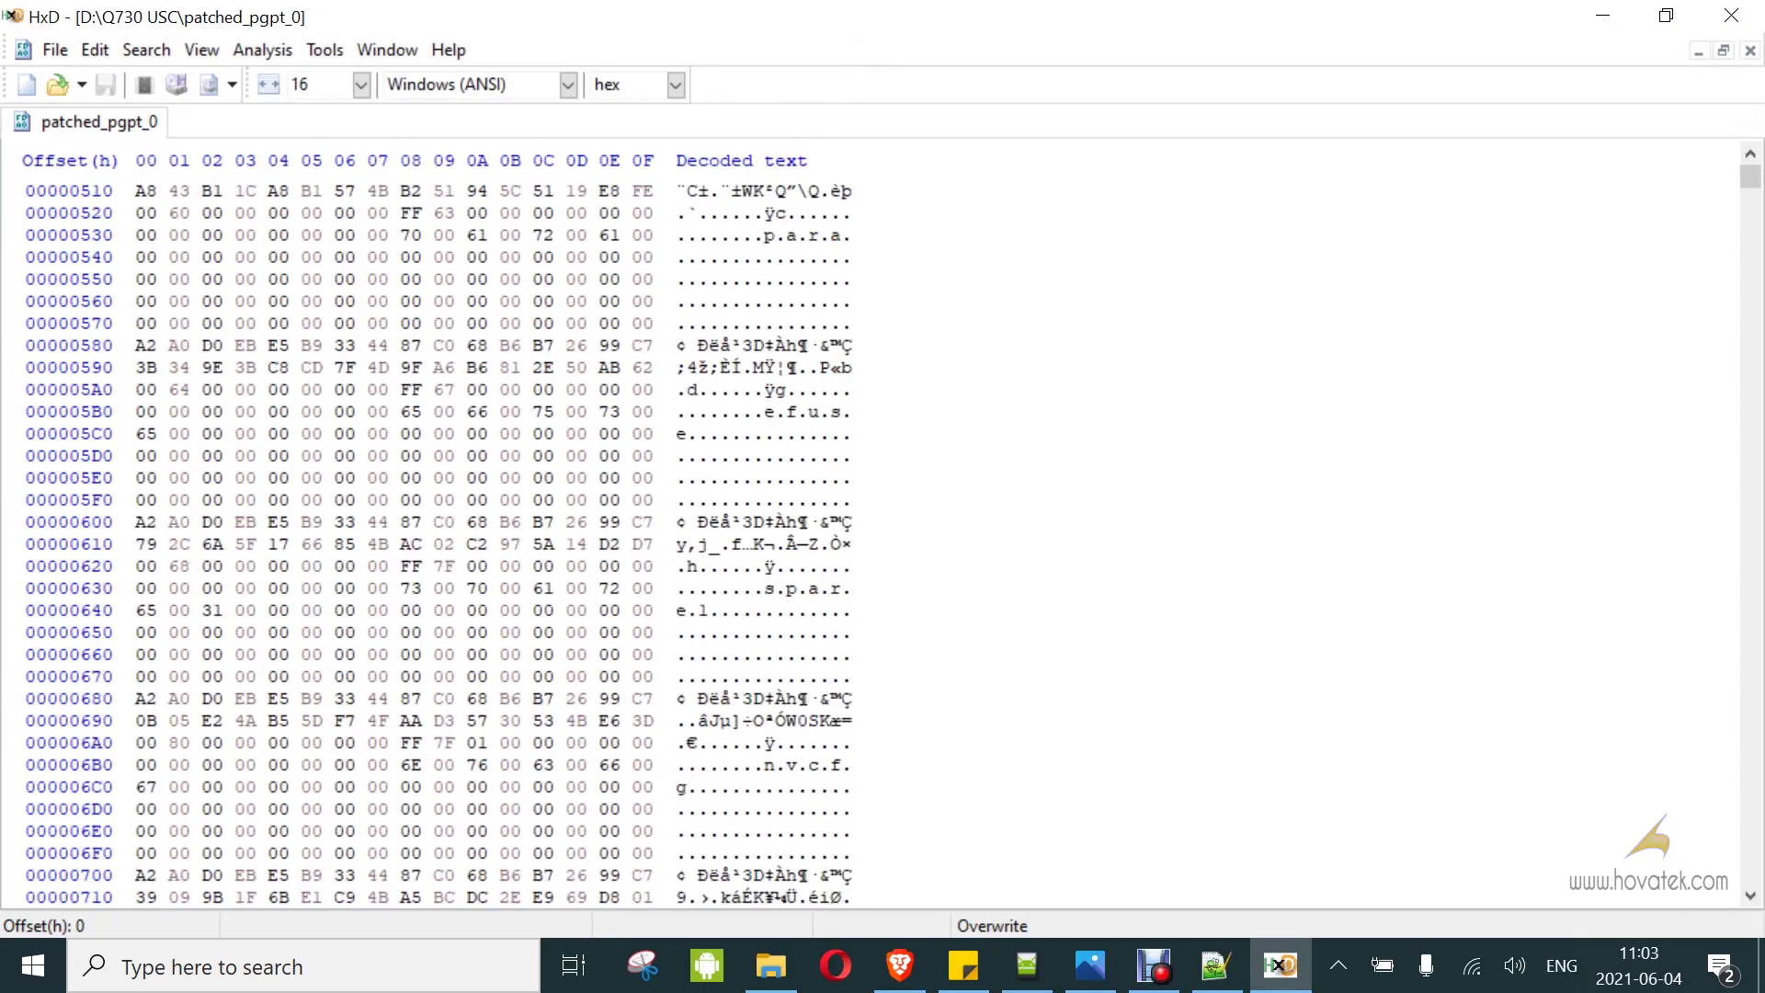
pyautogui.scroll(-11, 441, 542)
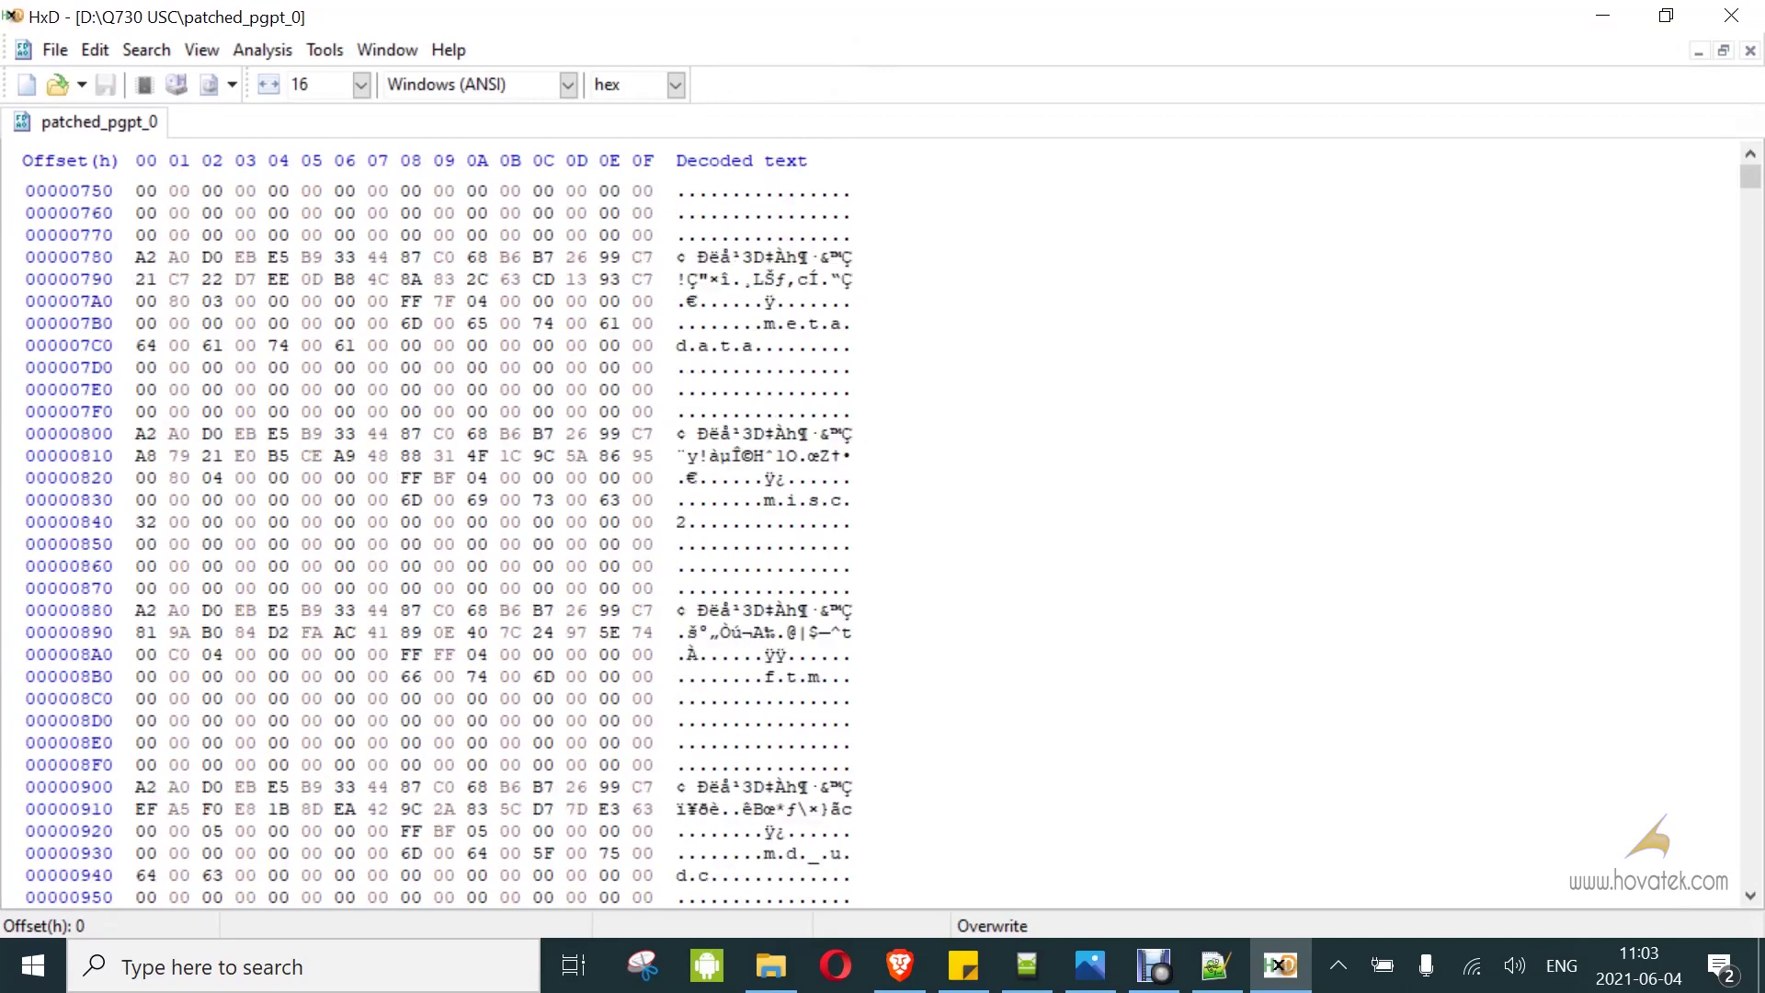
pyautogui.scroll(-11, 441, 543)
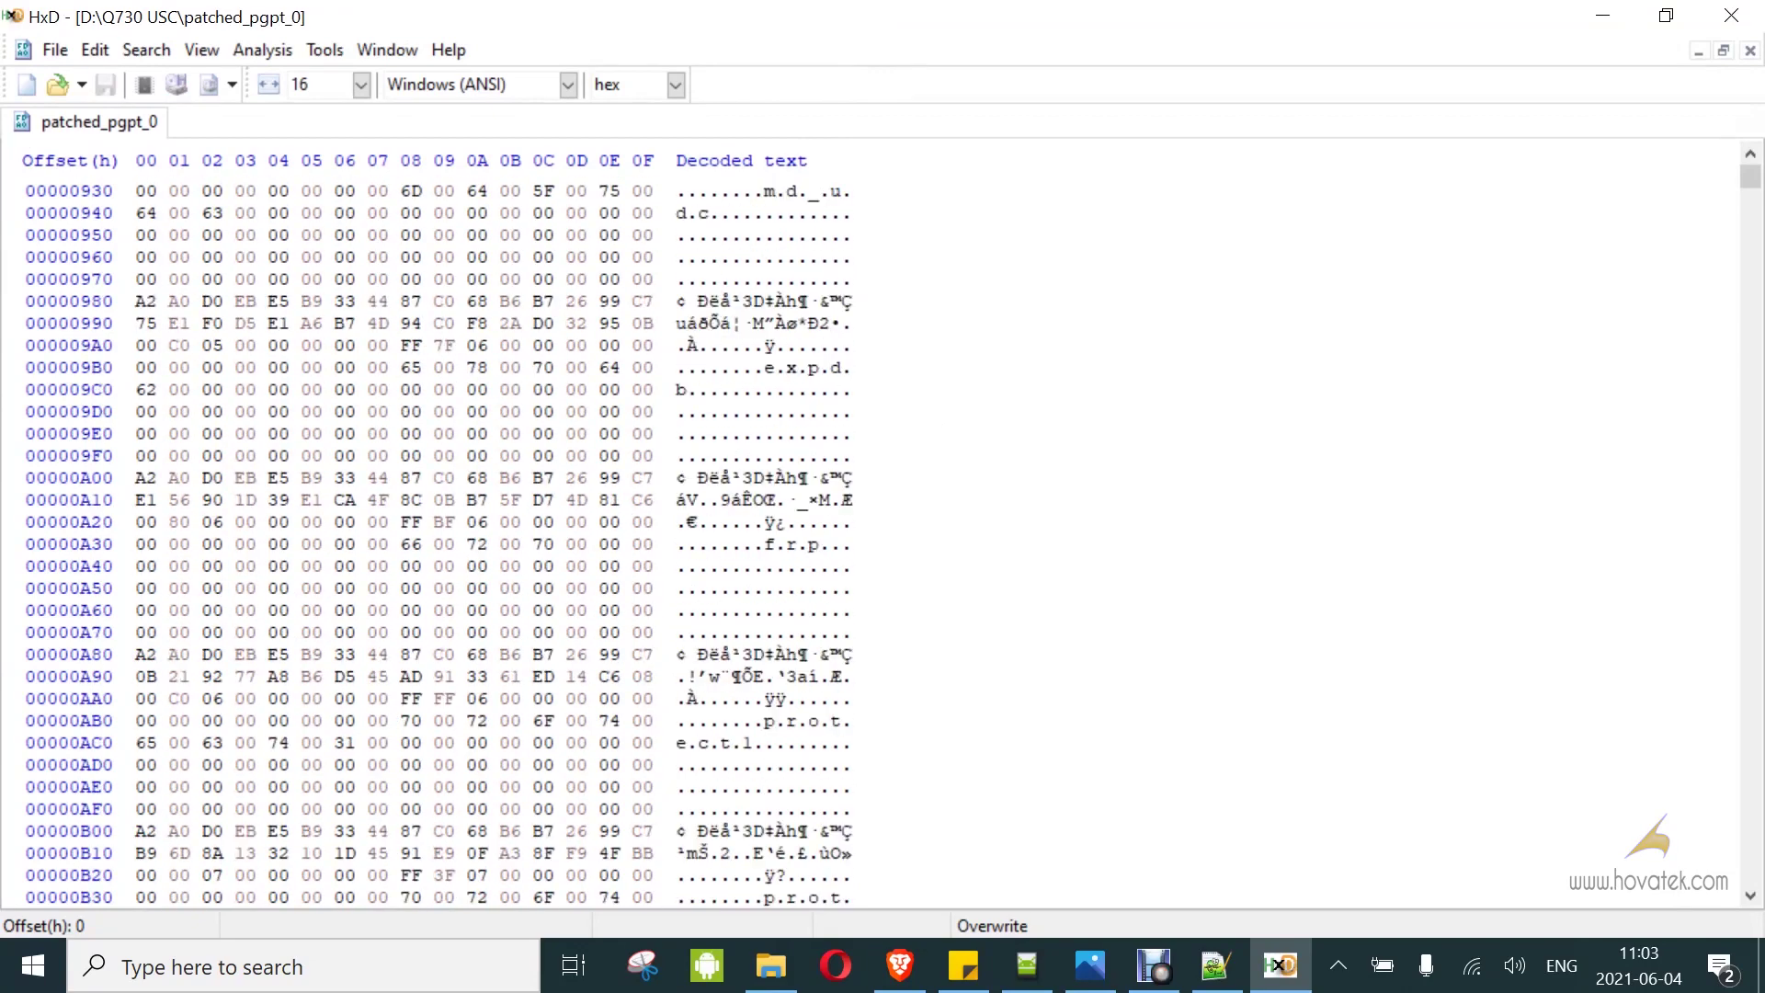
pyautogui.scroll(-5, 441, 542)
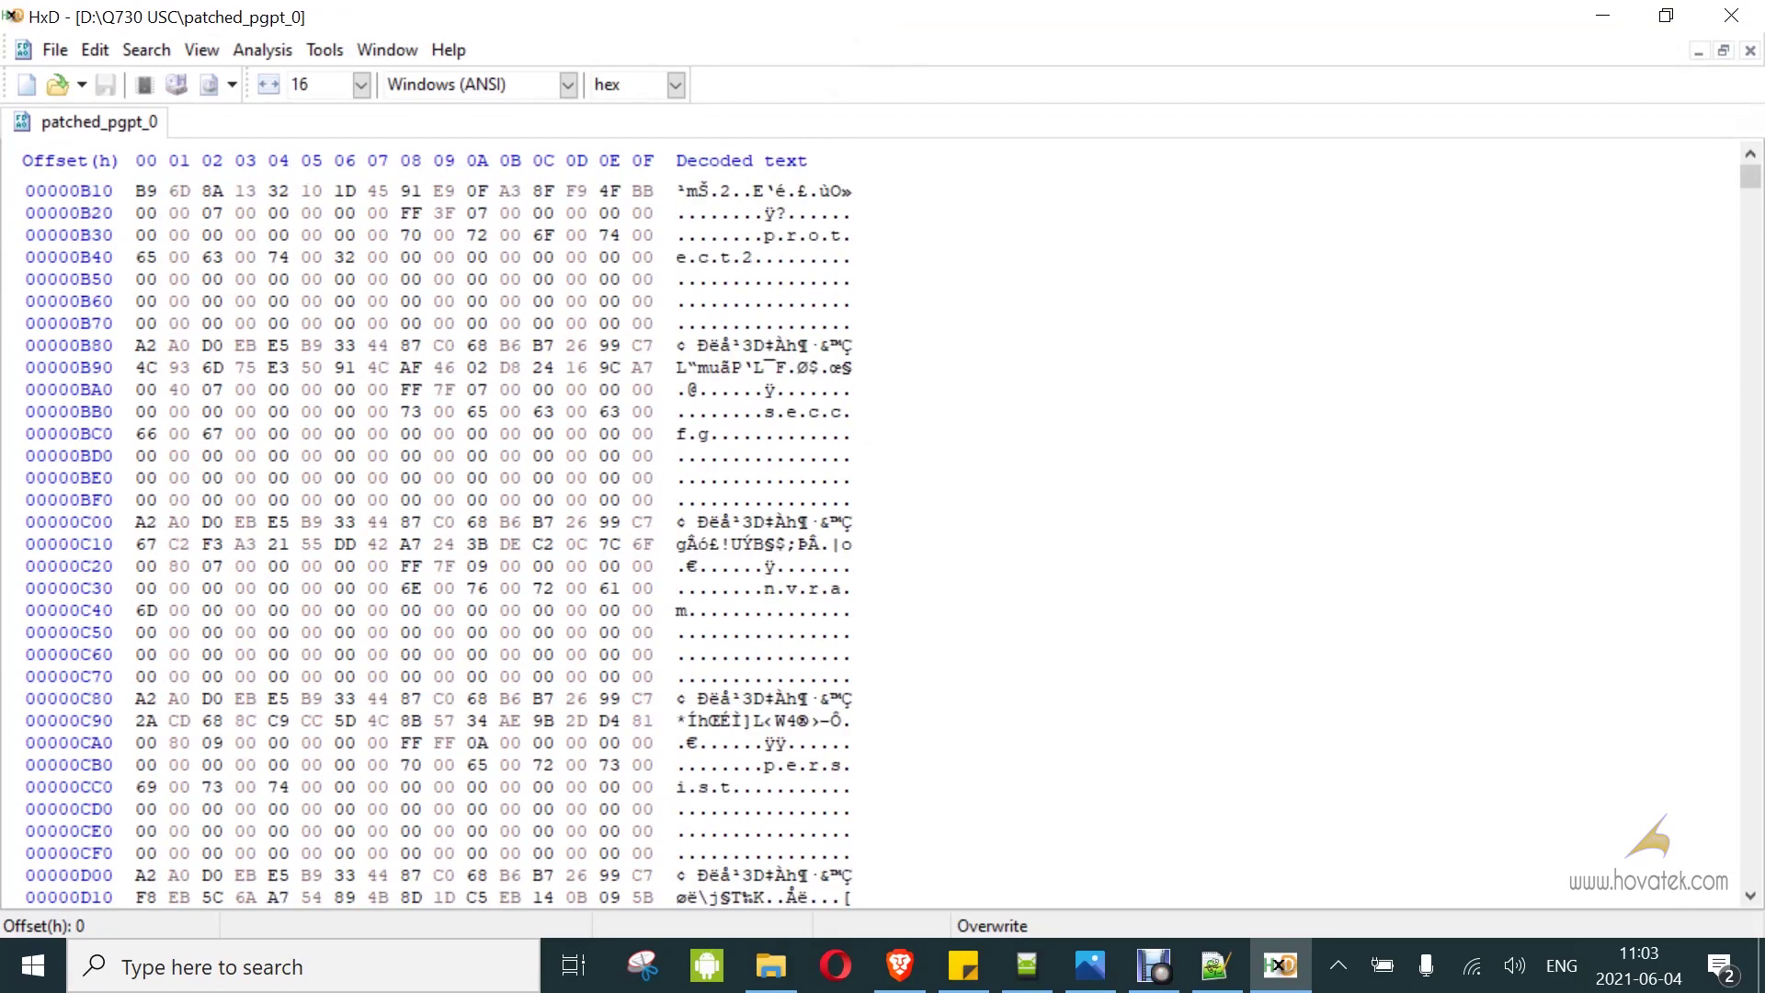
pyautogui.scroll(-13, 433, 533)
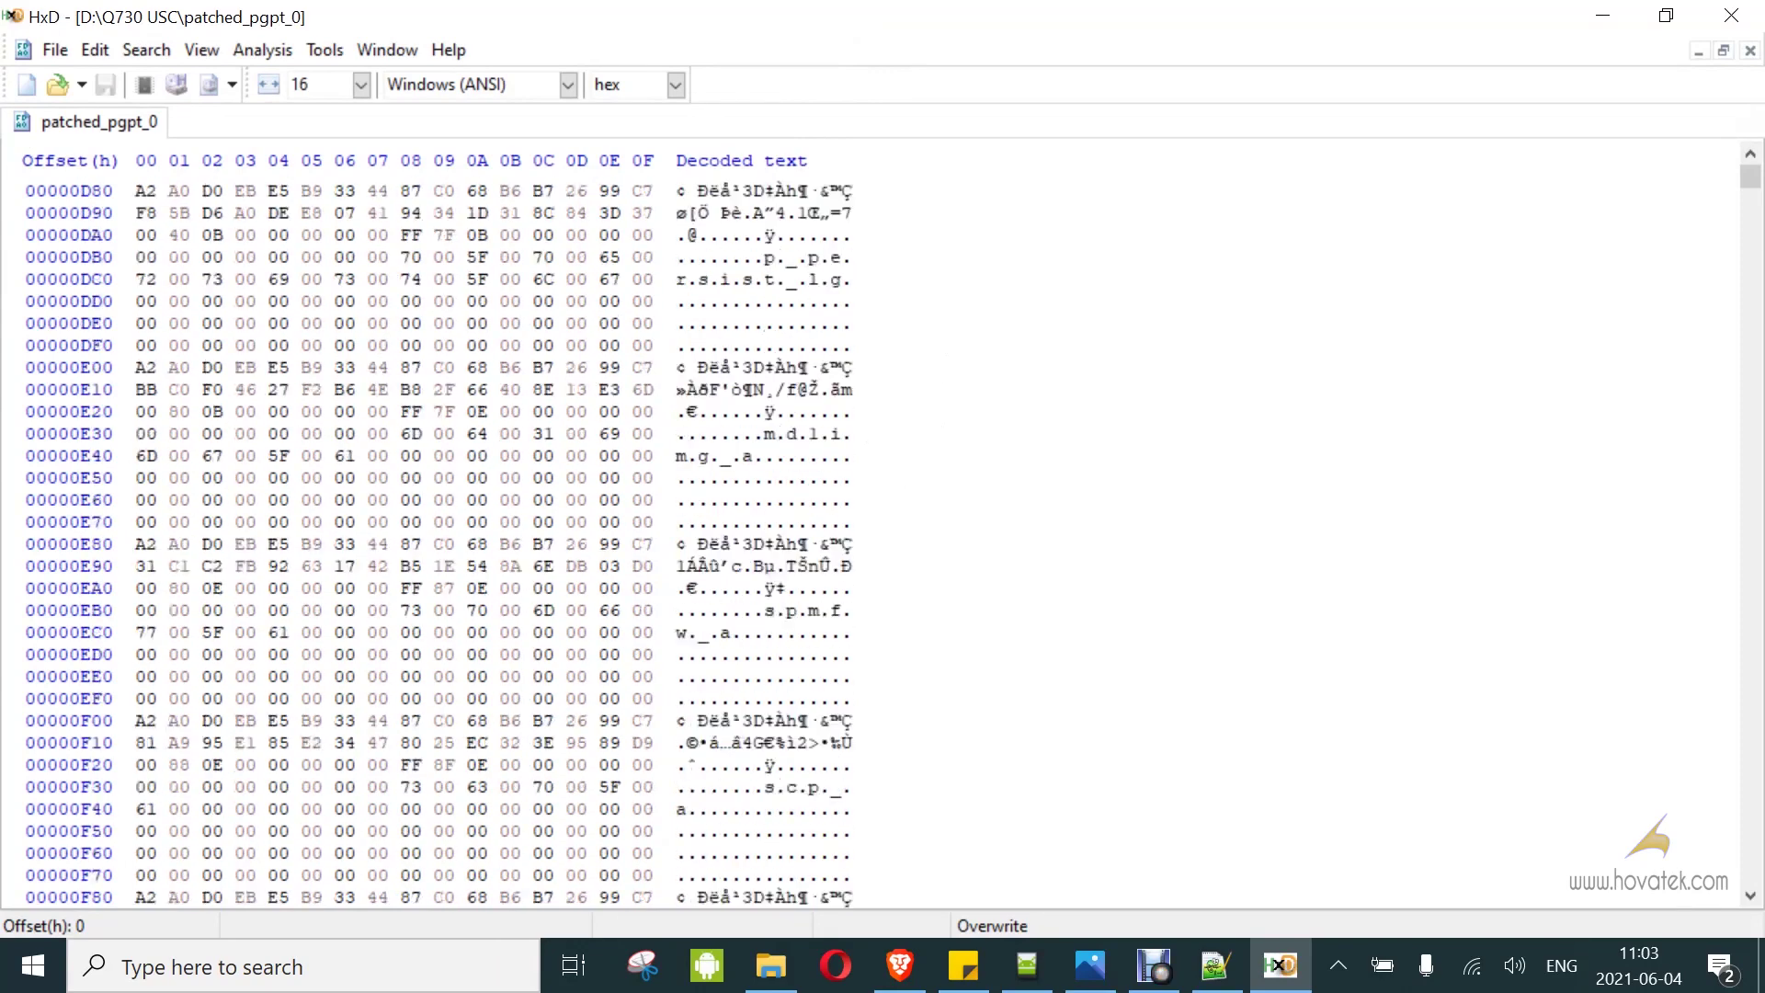
pyautogui.scroll(-14, 432, 533)
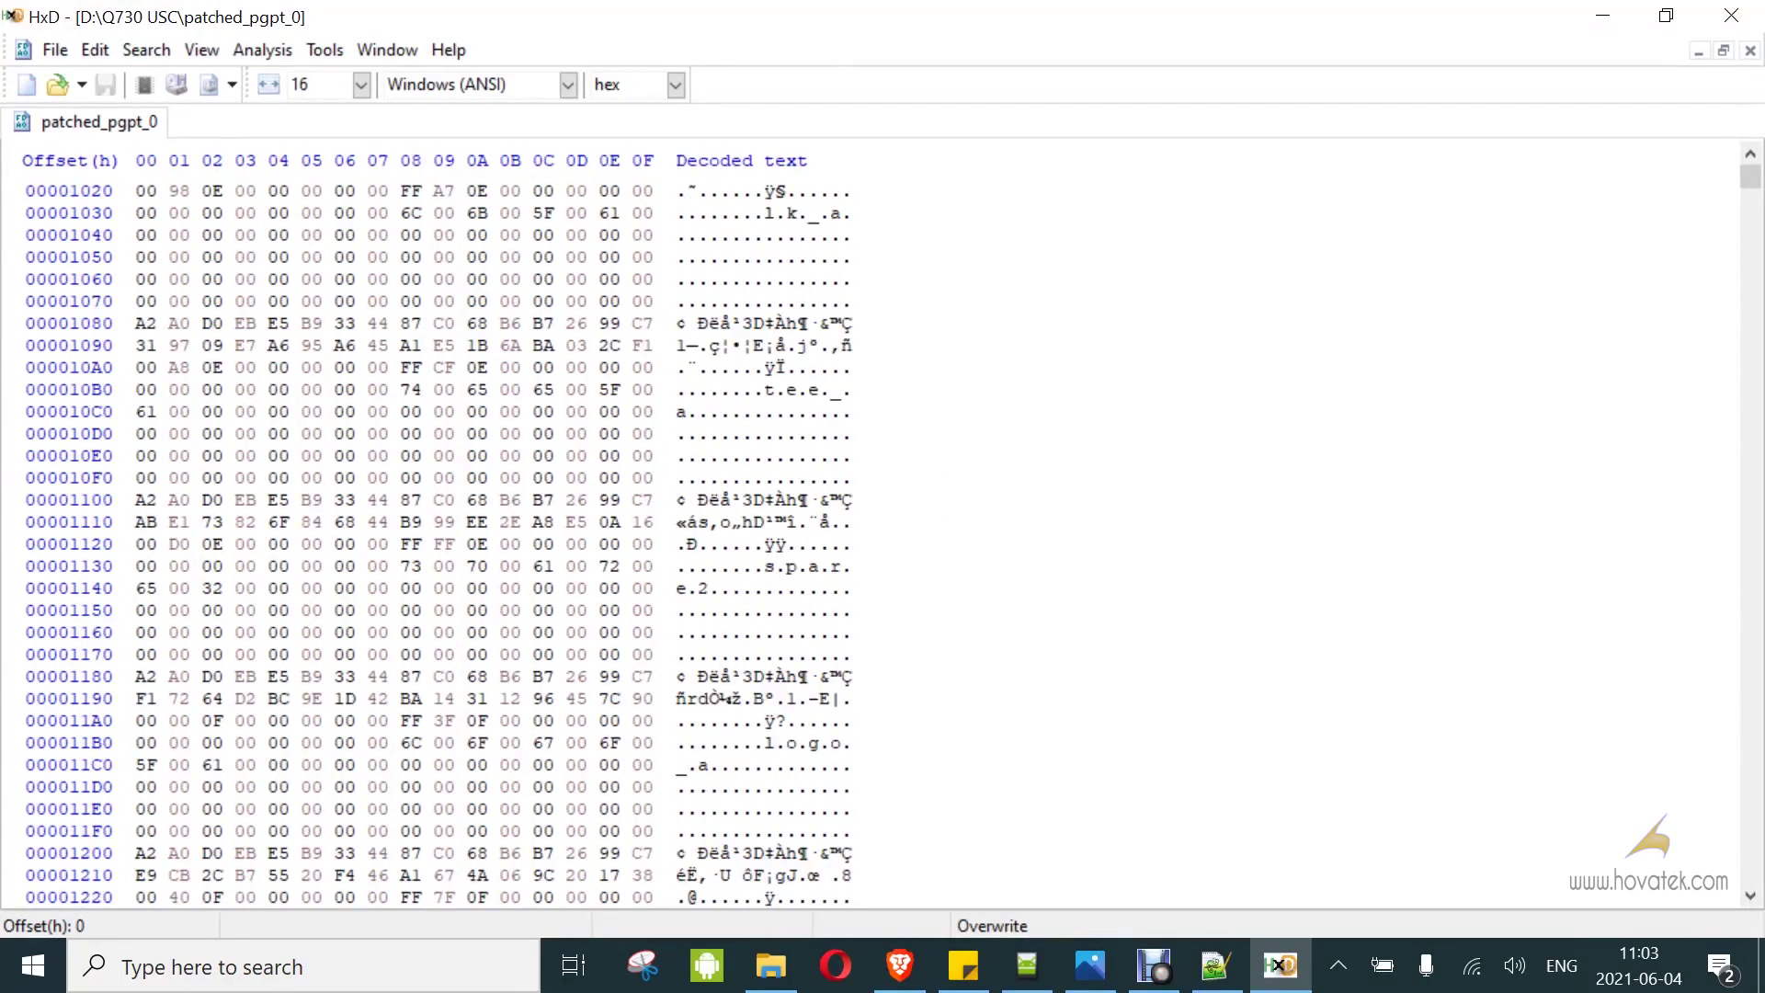
pyautogui.scroll(-18, 432, 533)
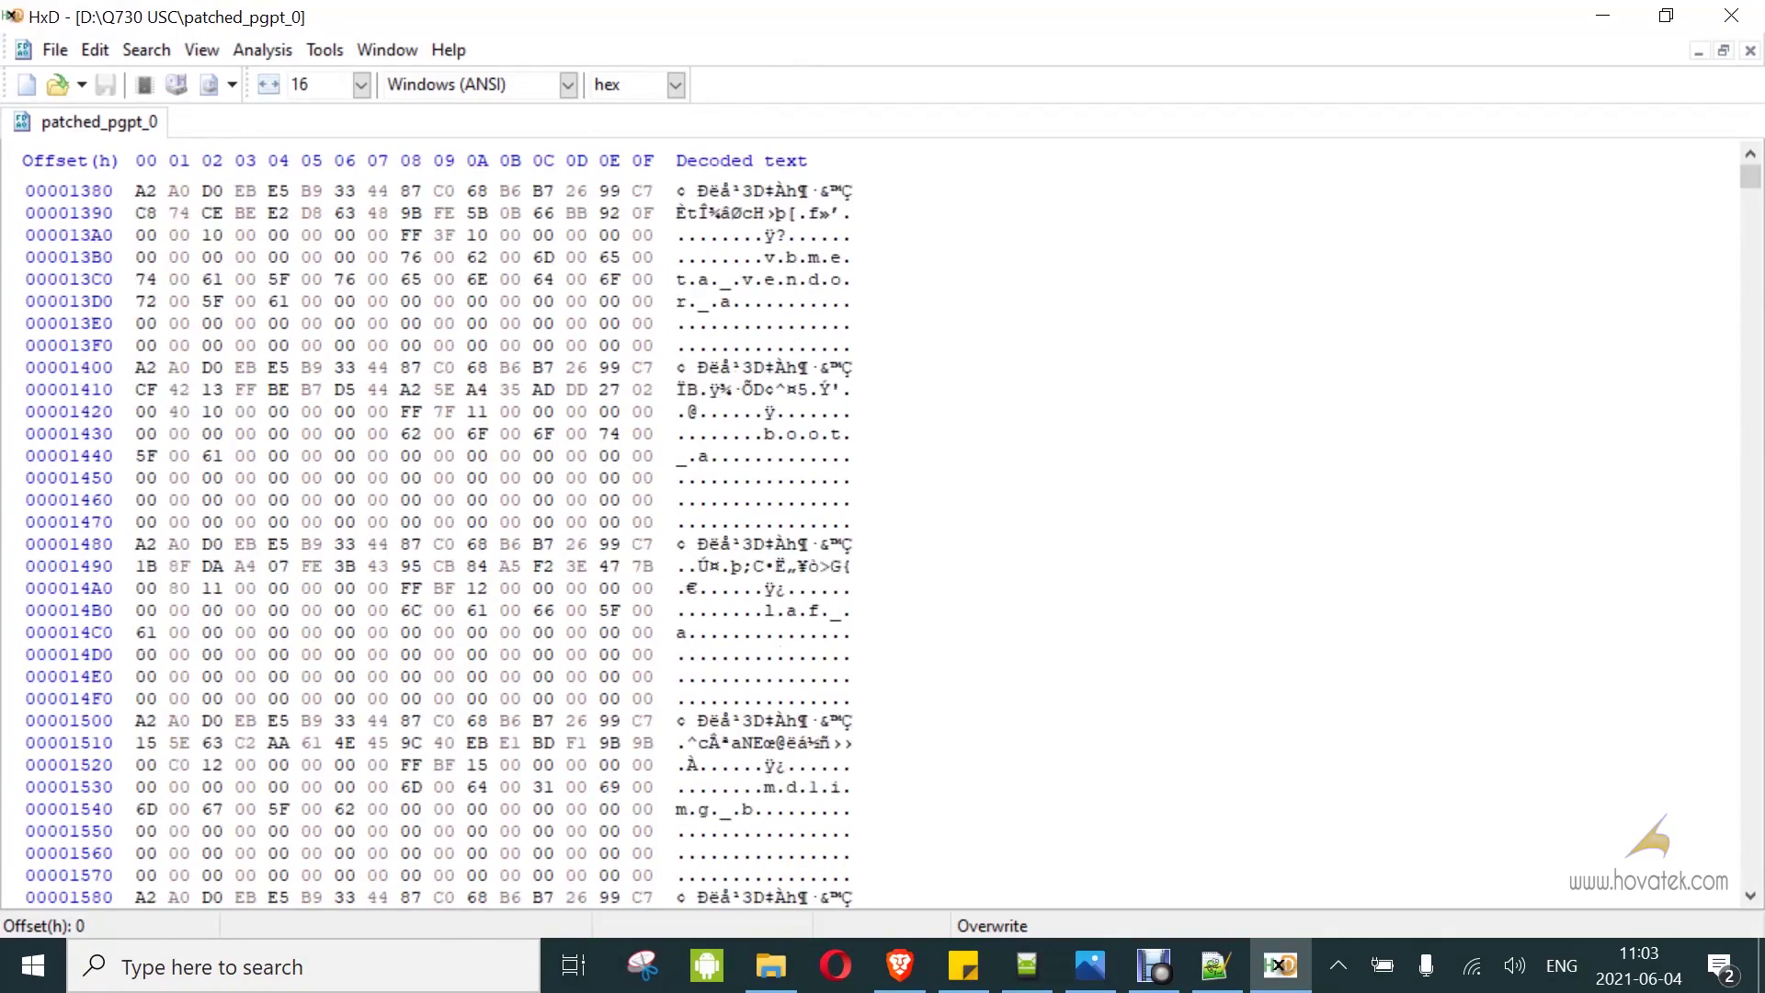
pyautogui.scroll(-16, 432, 533)
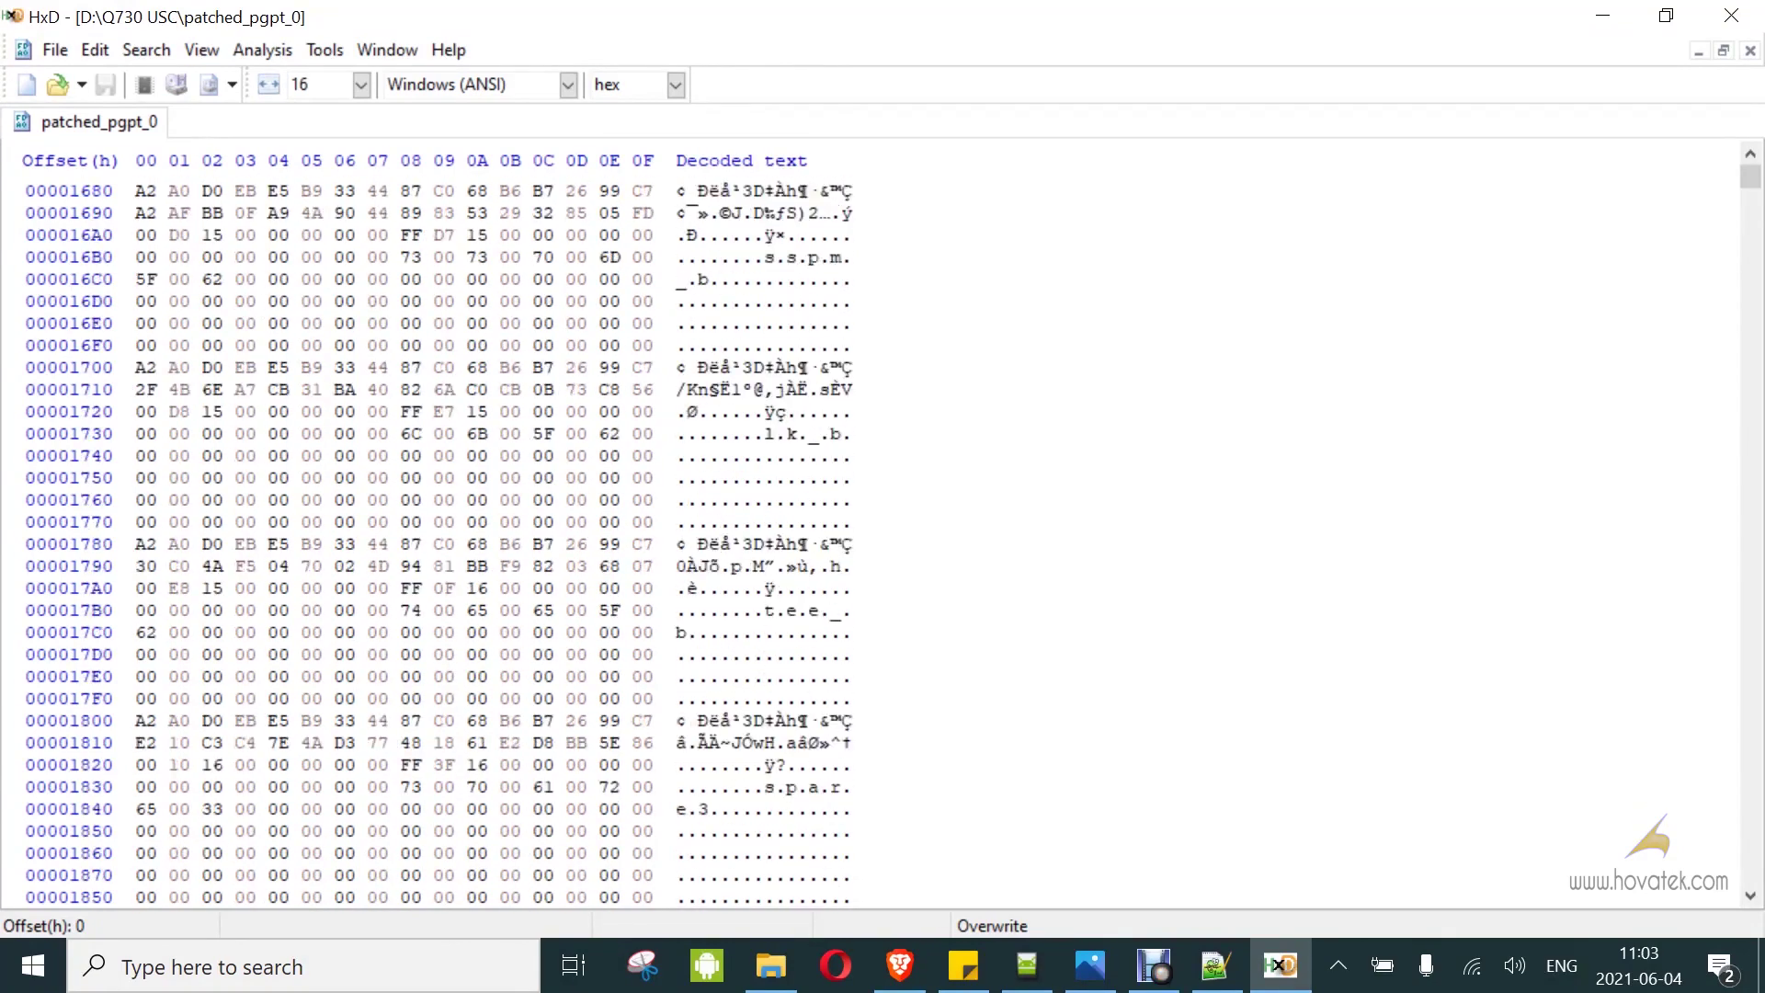
pyautogui.scroll(-14, 432, 533)
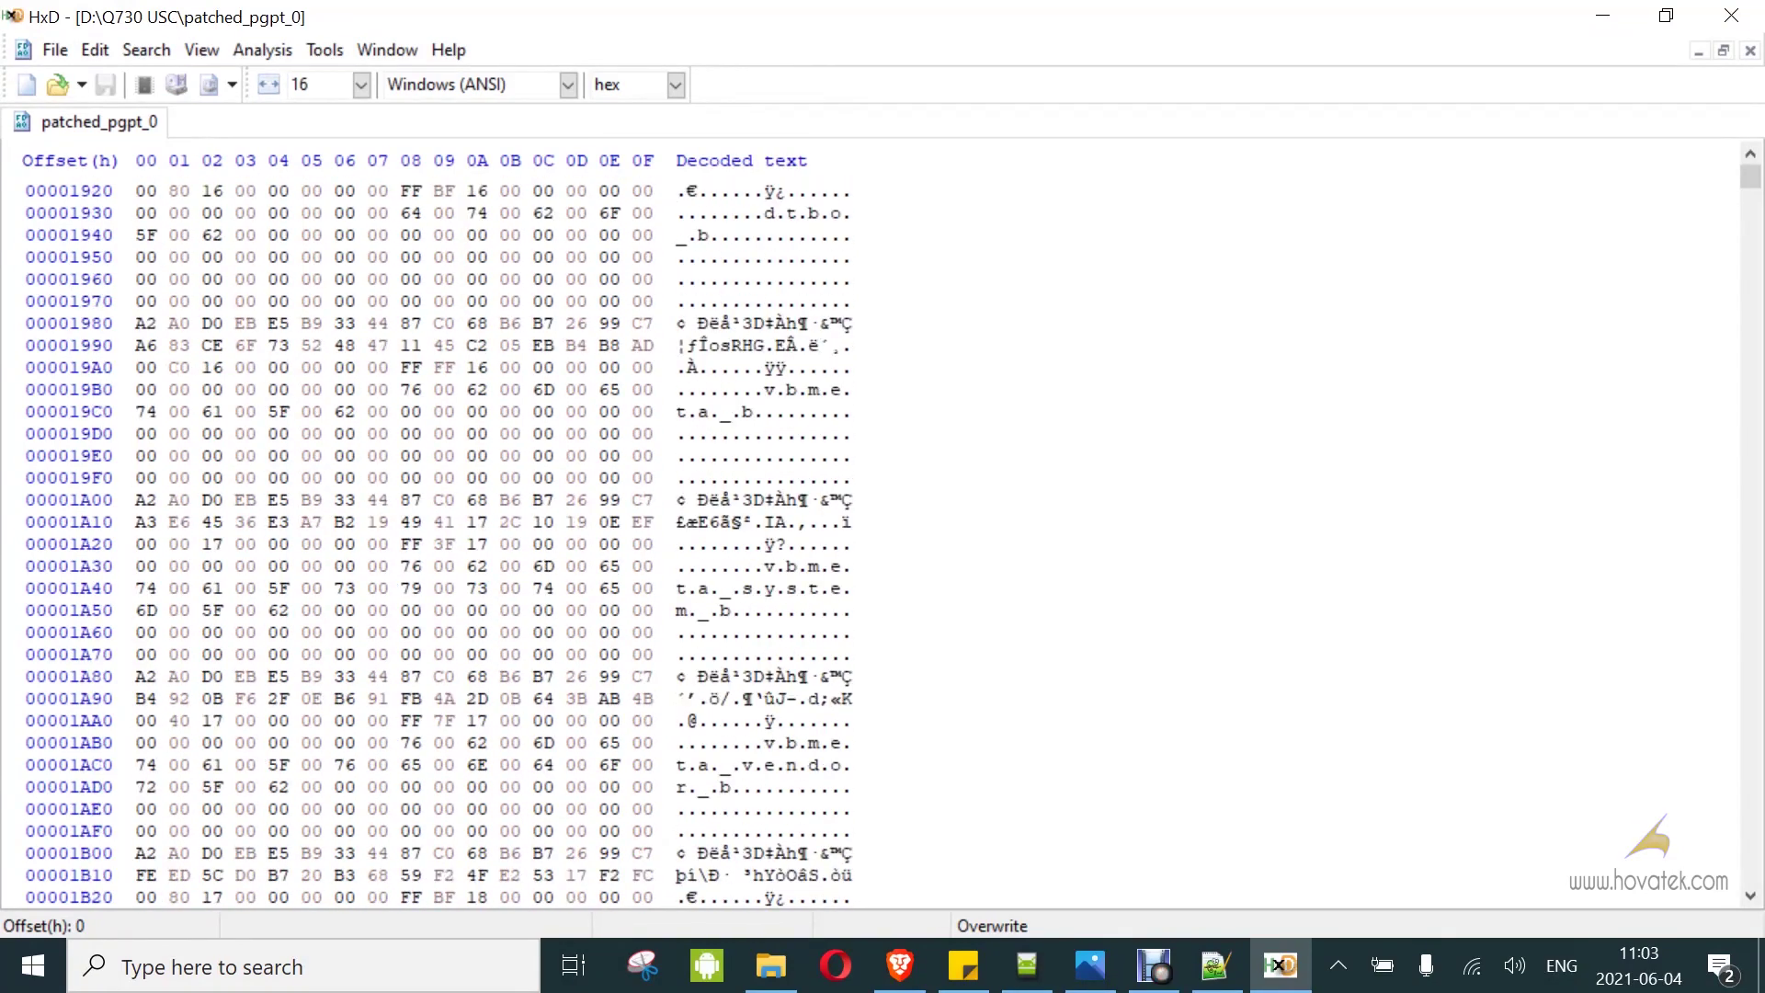
pyautogui.scroll(-16, 432, 533)
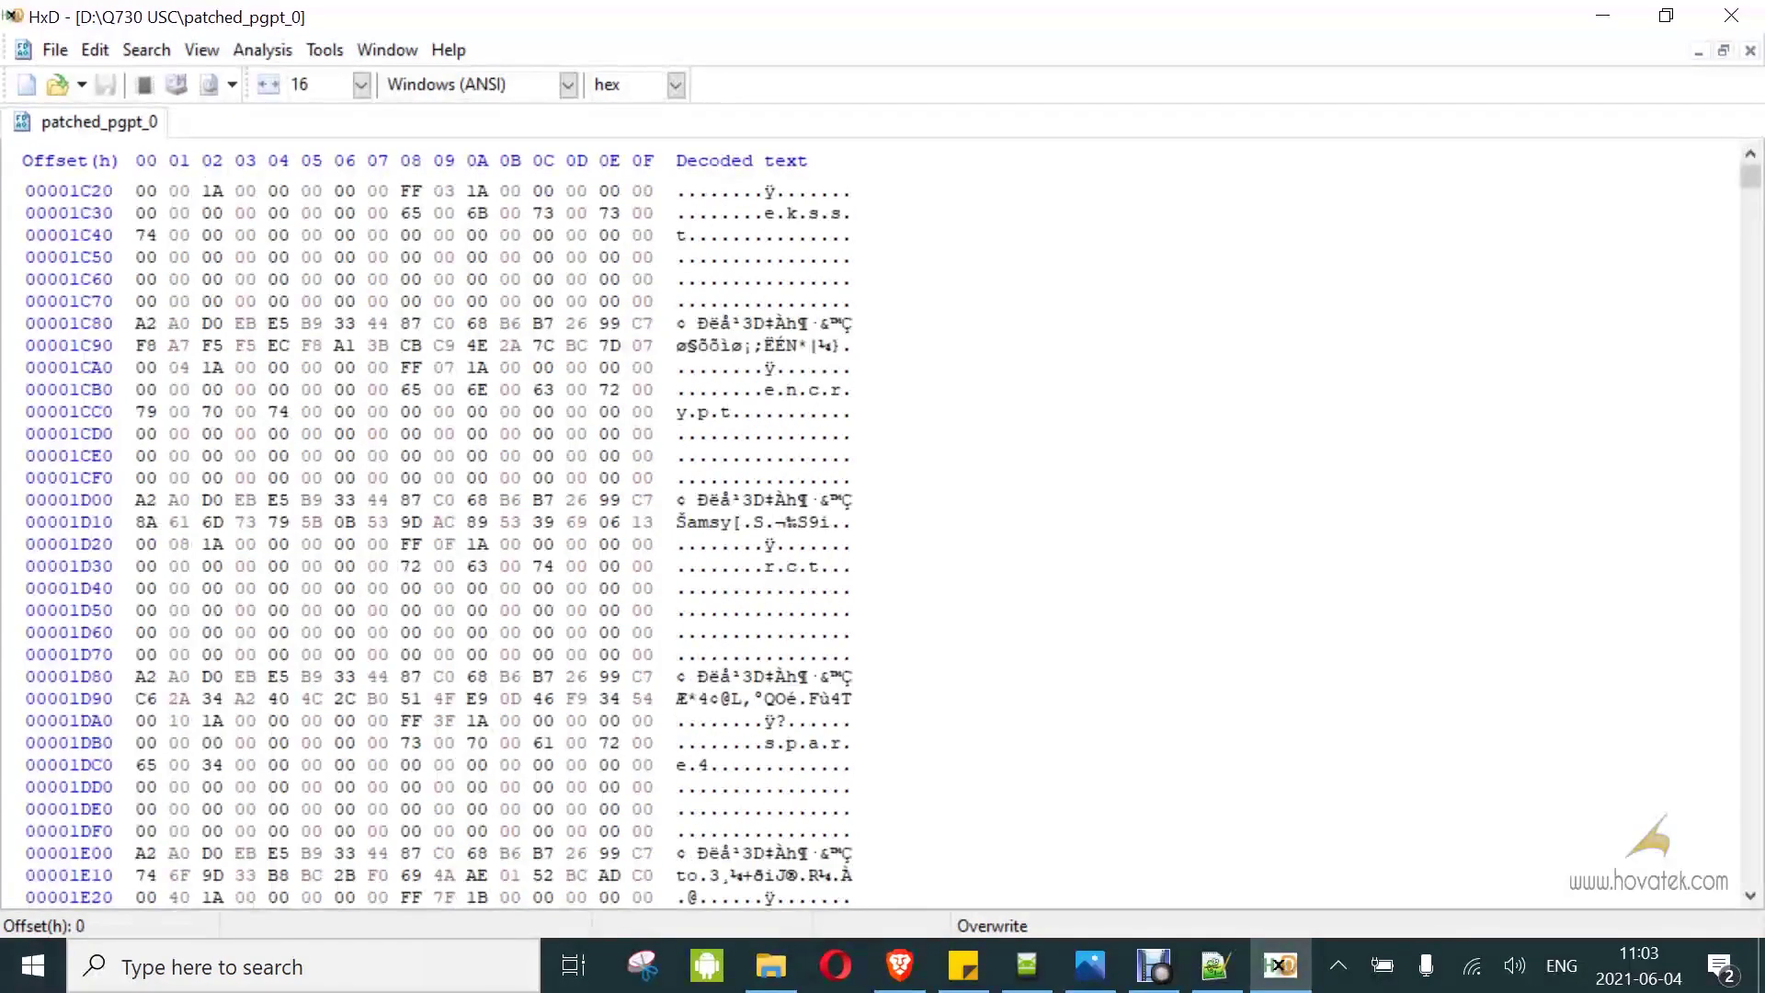
pyautogui.scroll(-15, 432, 534)
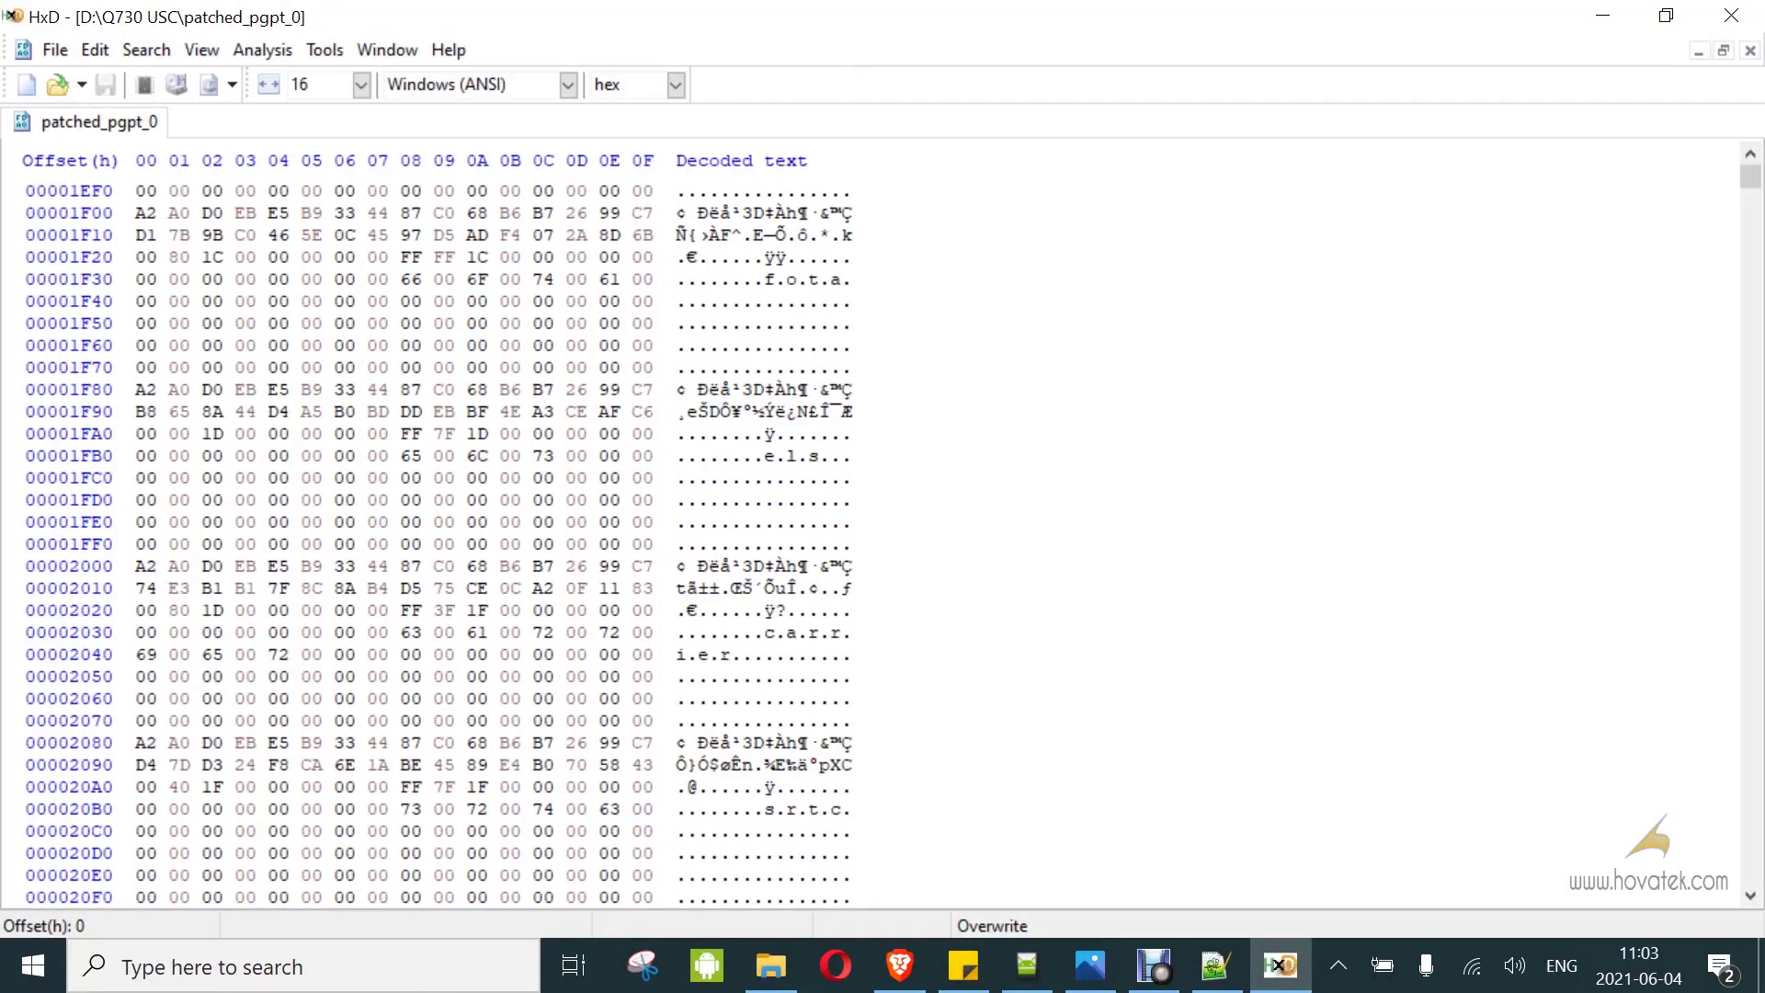
pyautogui.scroll(-20, 432, 533)
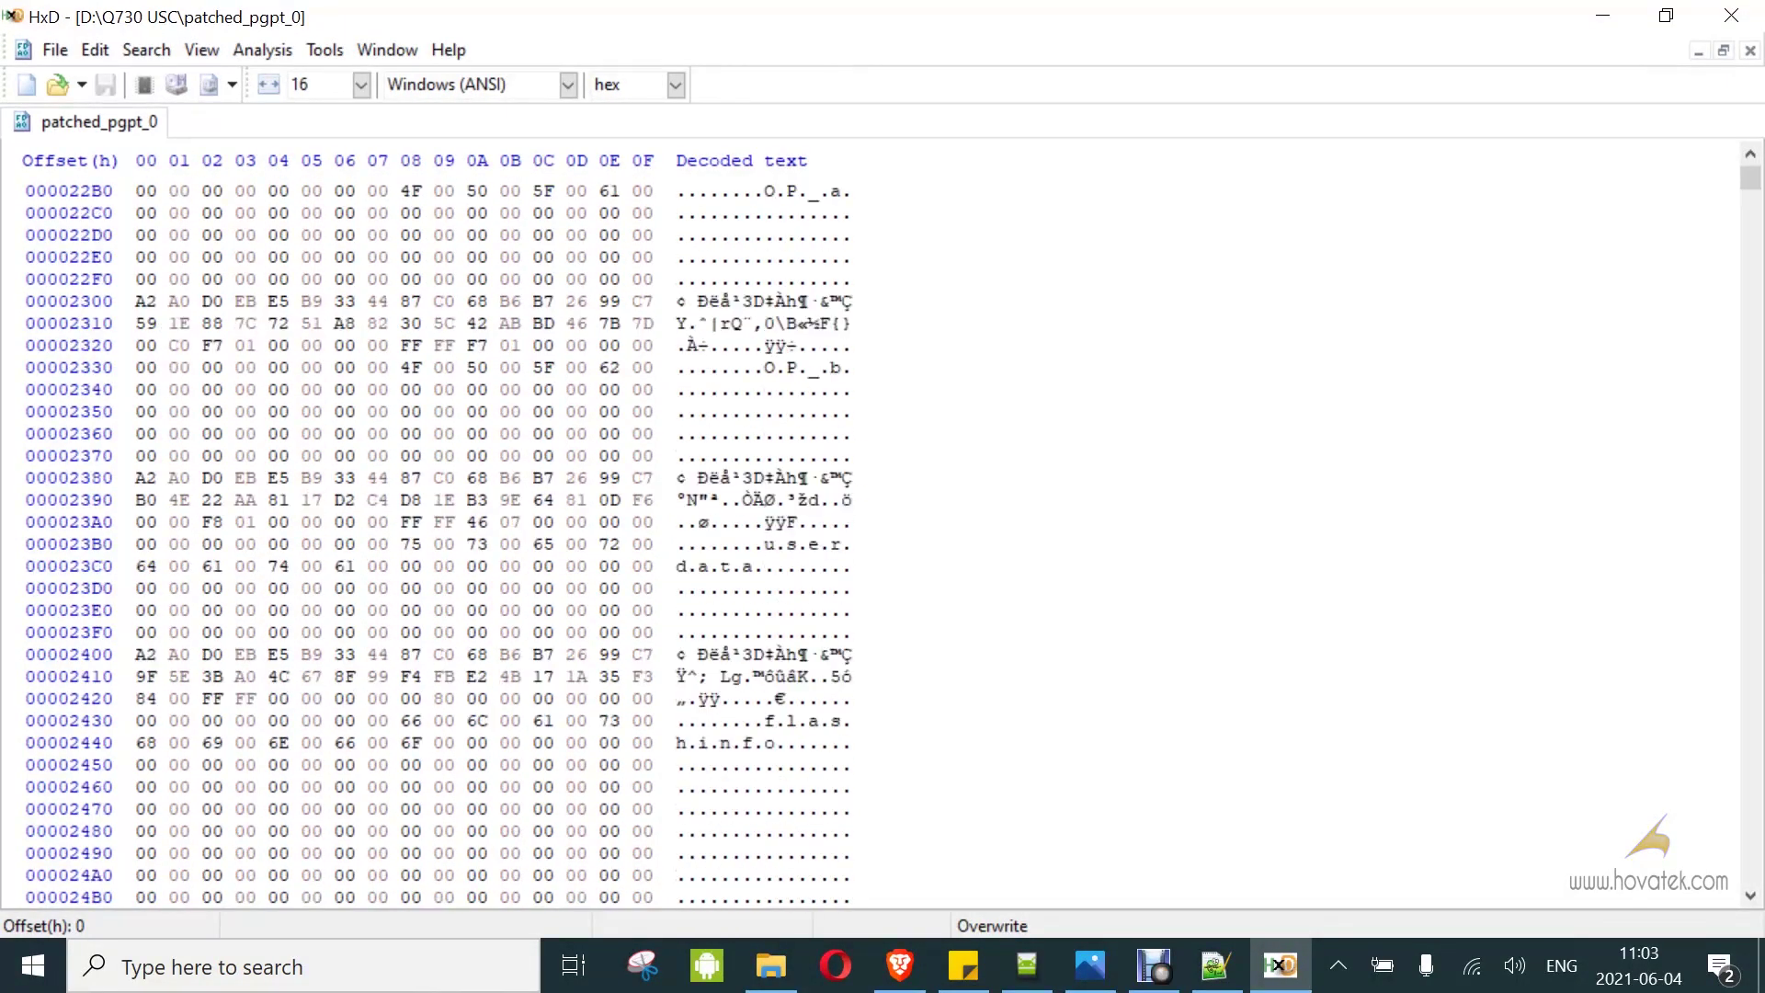
pyautogui.scroll(-3, 432, 533)
pyautogui.scroll(-6, 432, 533)
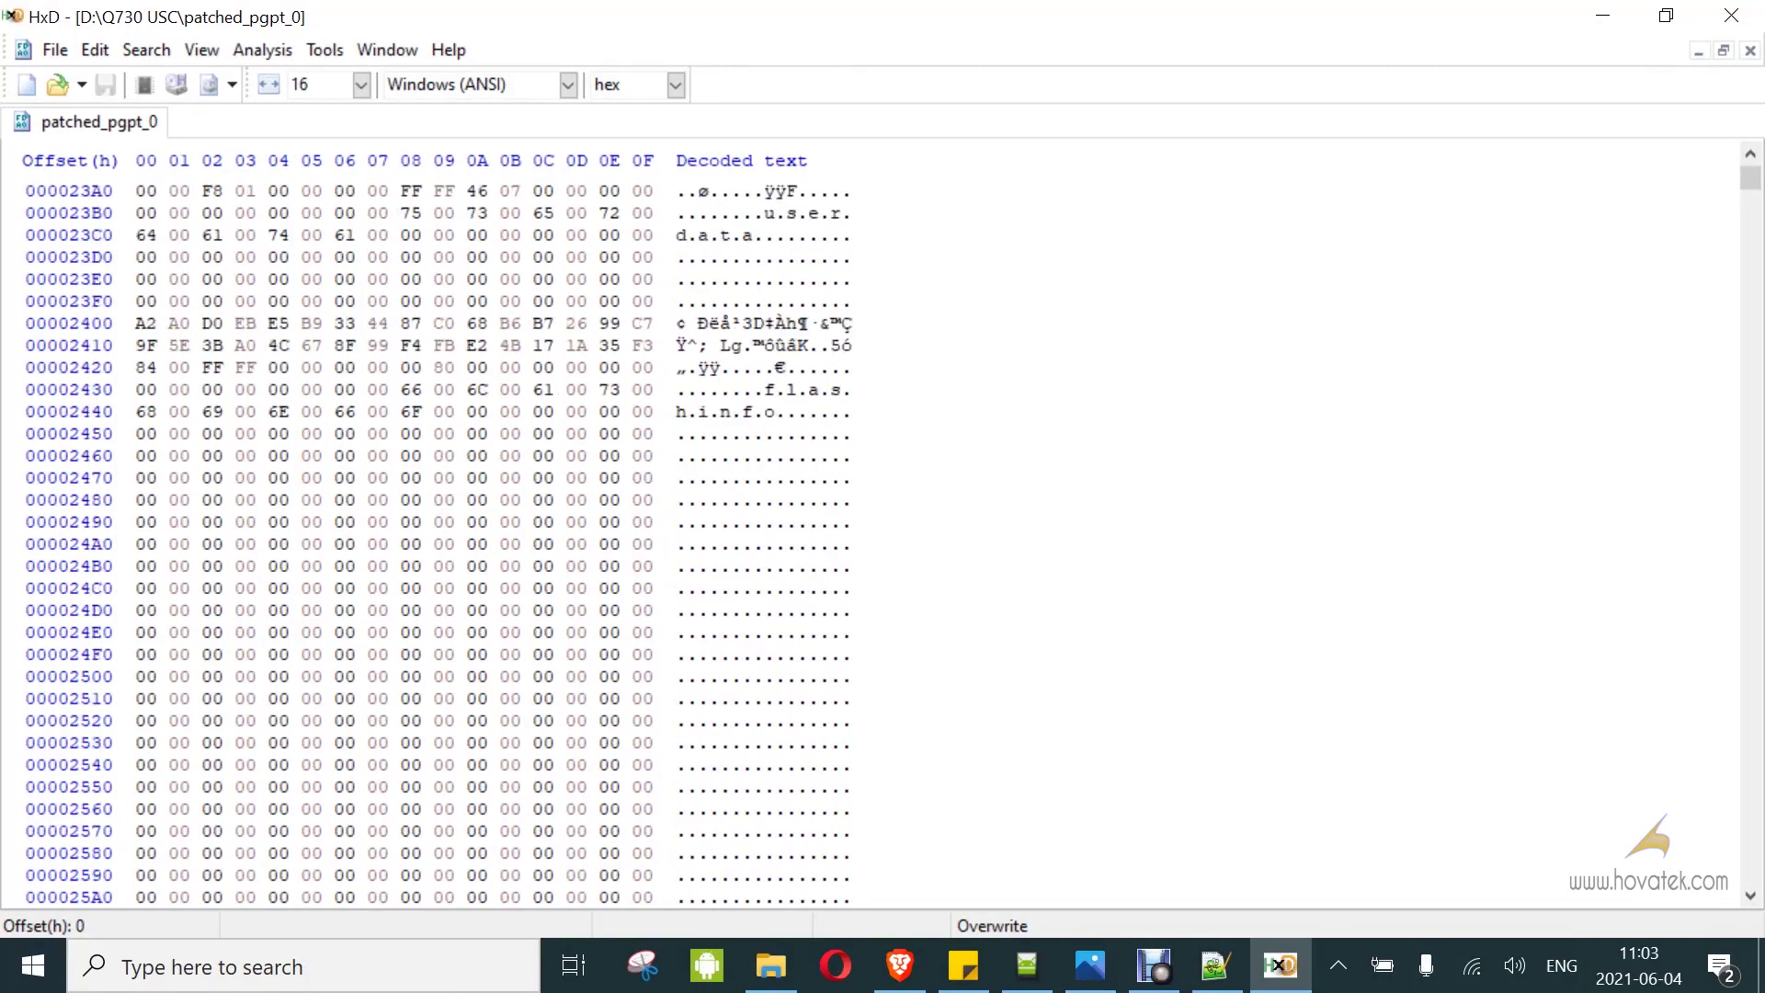
pyautogui.scroll(3, 432, 533)
pyautogui.scroll(2, 432, 533)
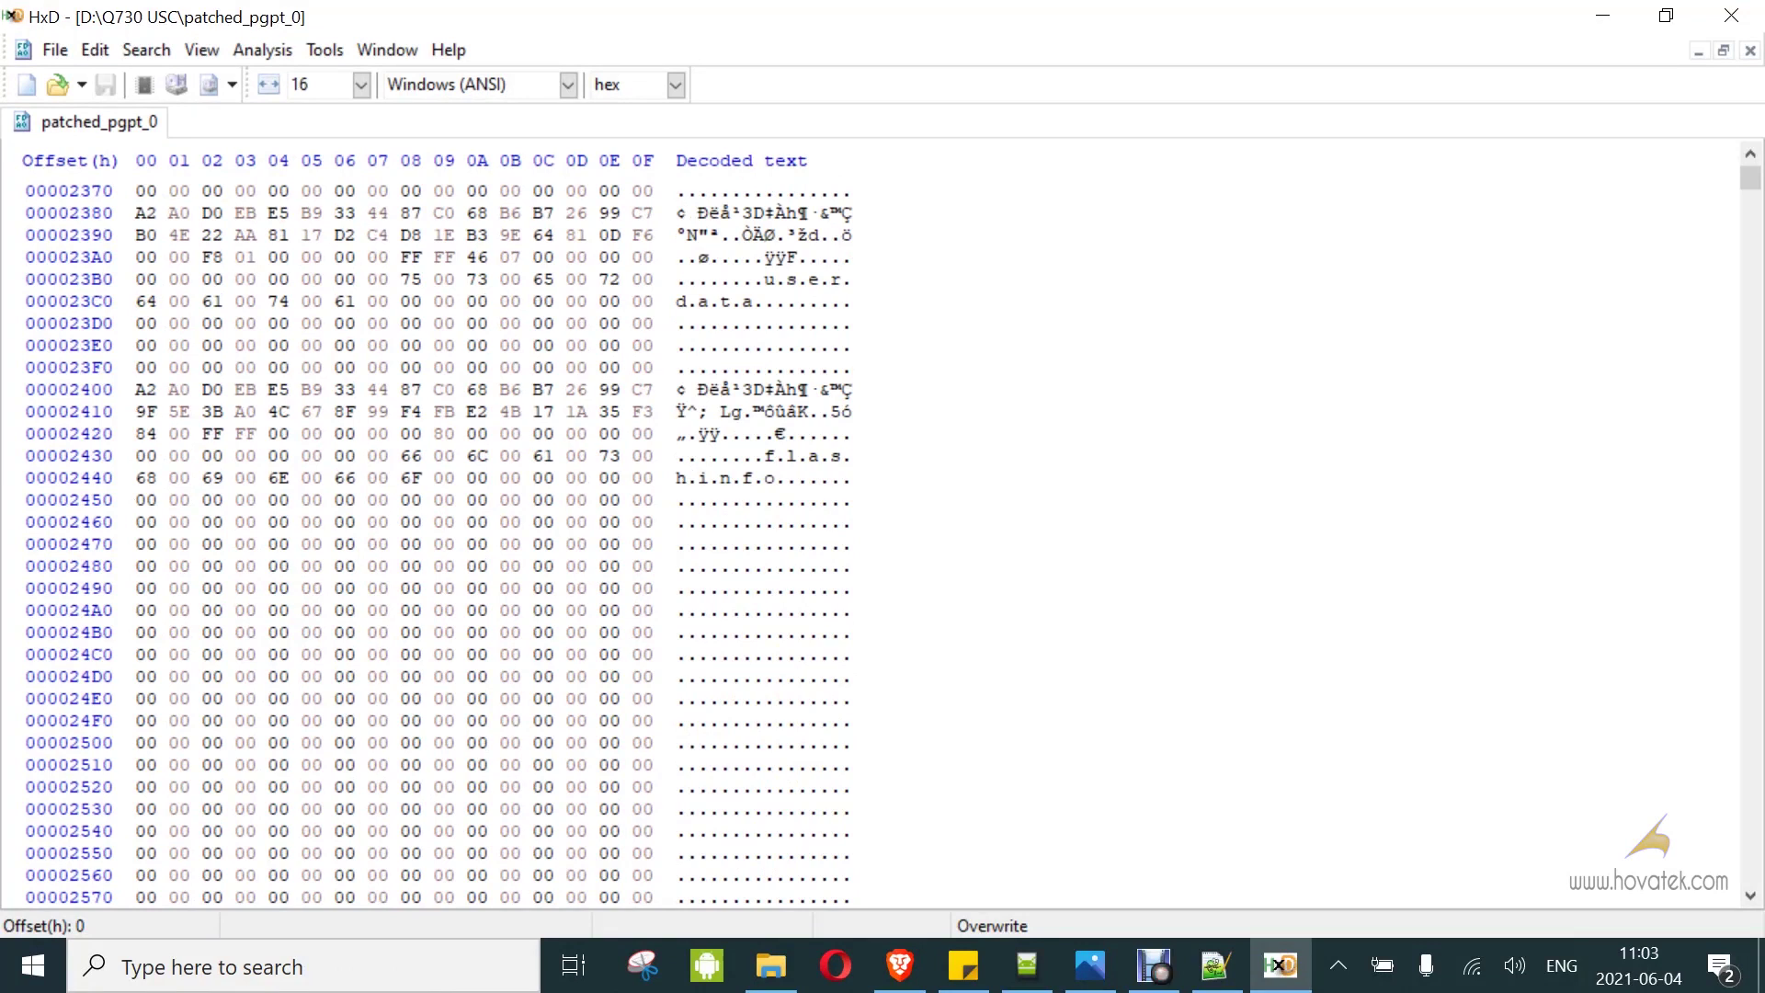
# Strip the padding by replacing every 16-byte zero row with nothing (523707 occurrences replaced).
pyautogui.moveTo(138, 499); pyautogui.dragTo(655, 500)
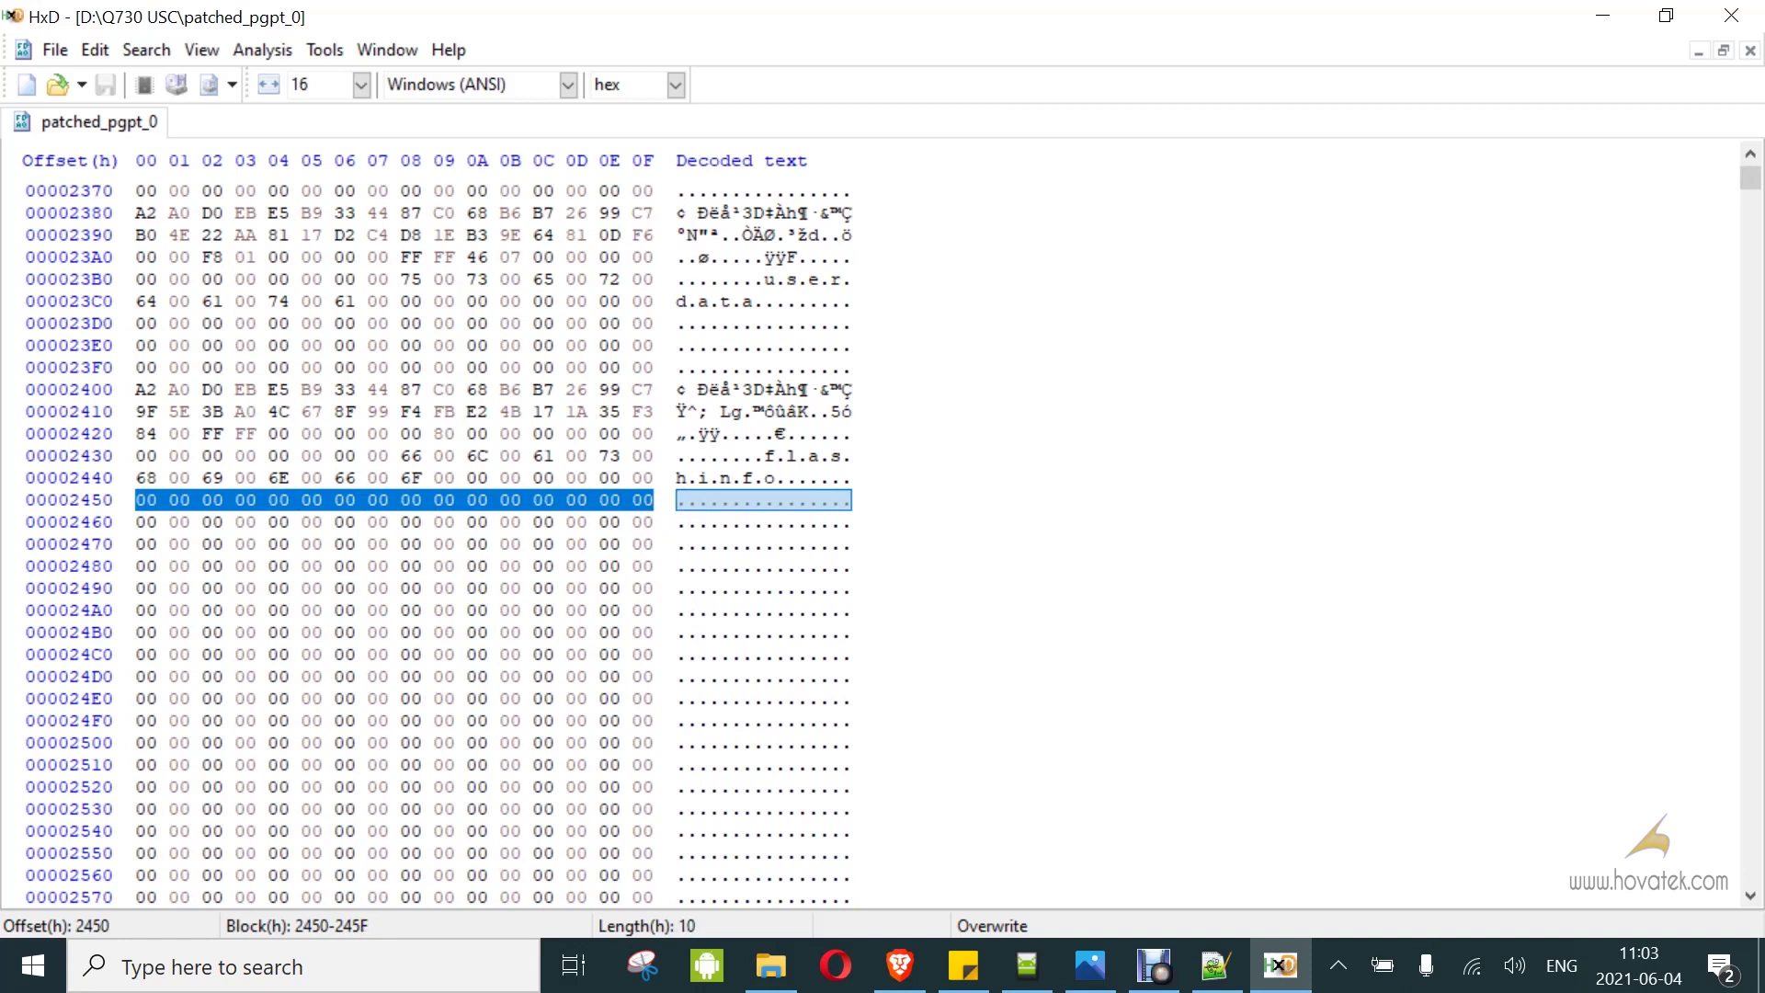
pyautogui.rightClick(433, 499)
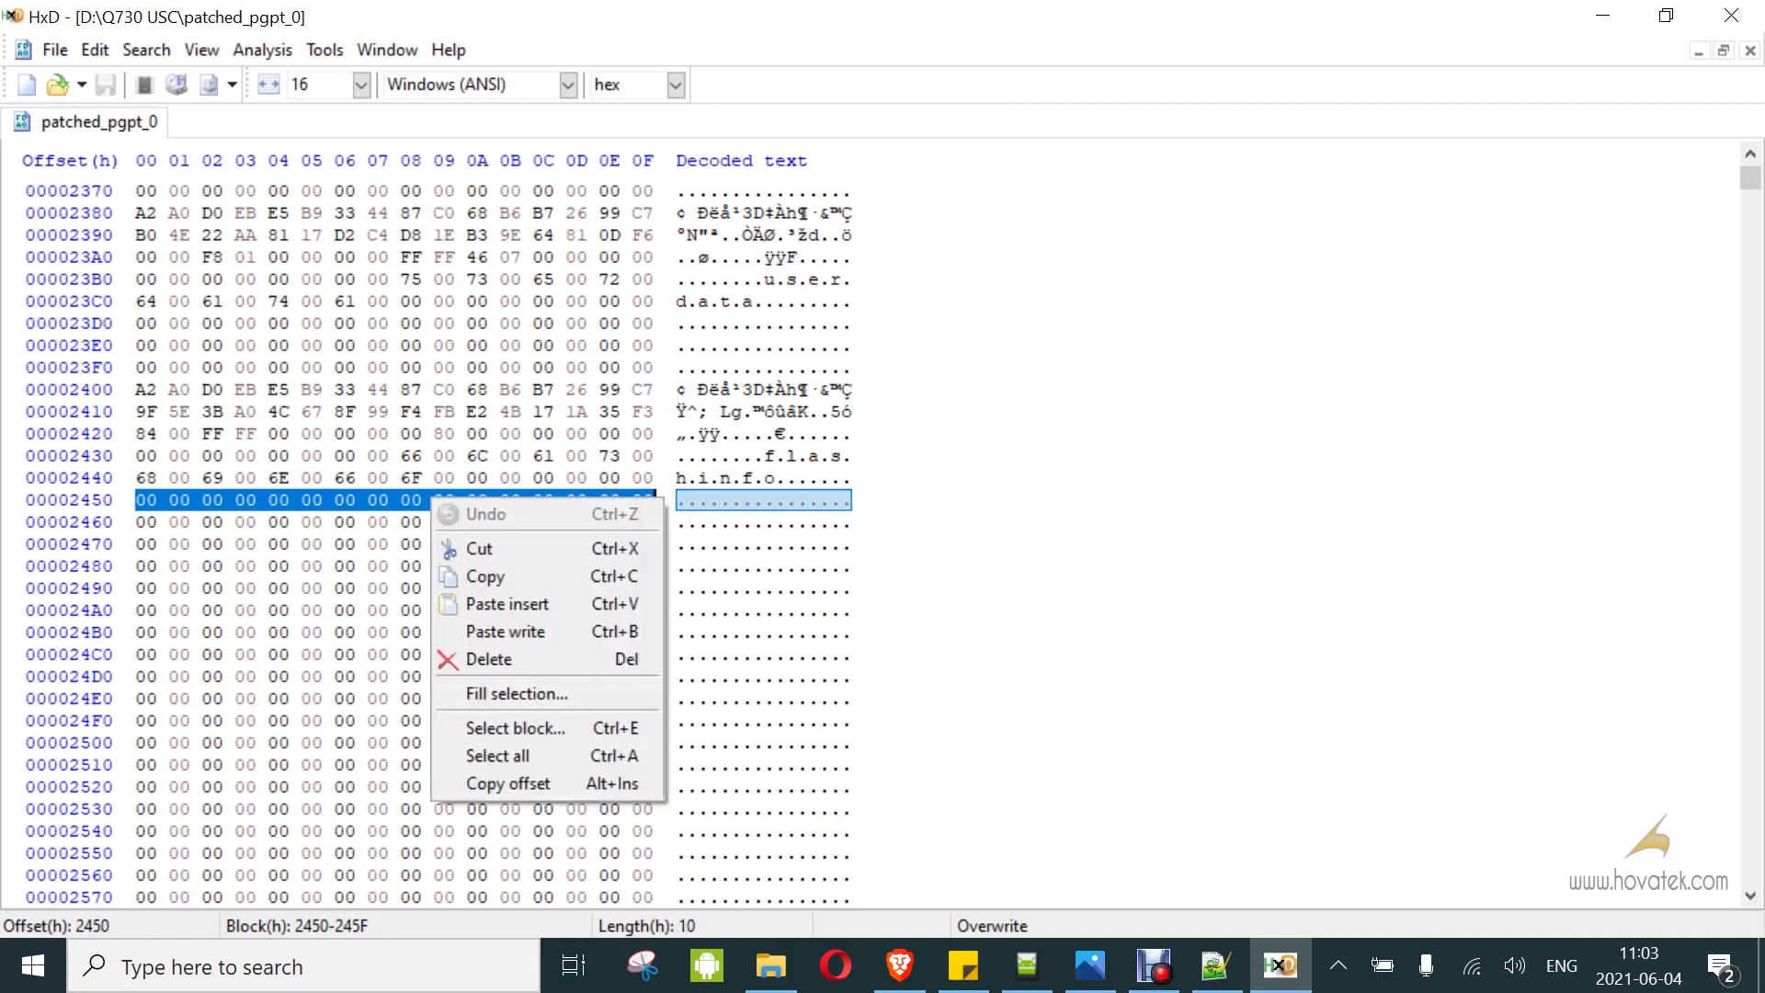
pyautogui.click(483, 576)
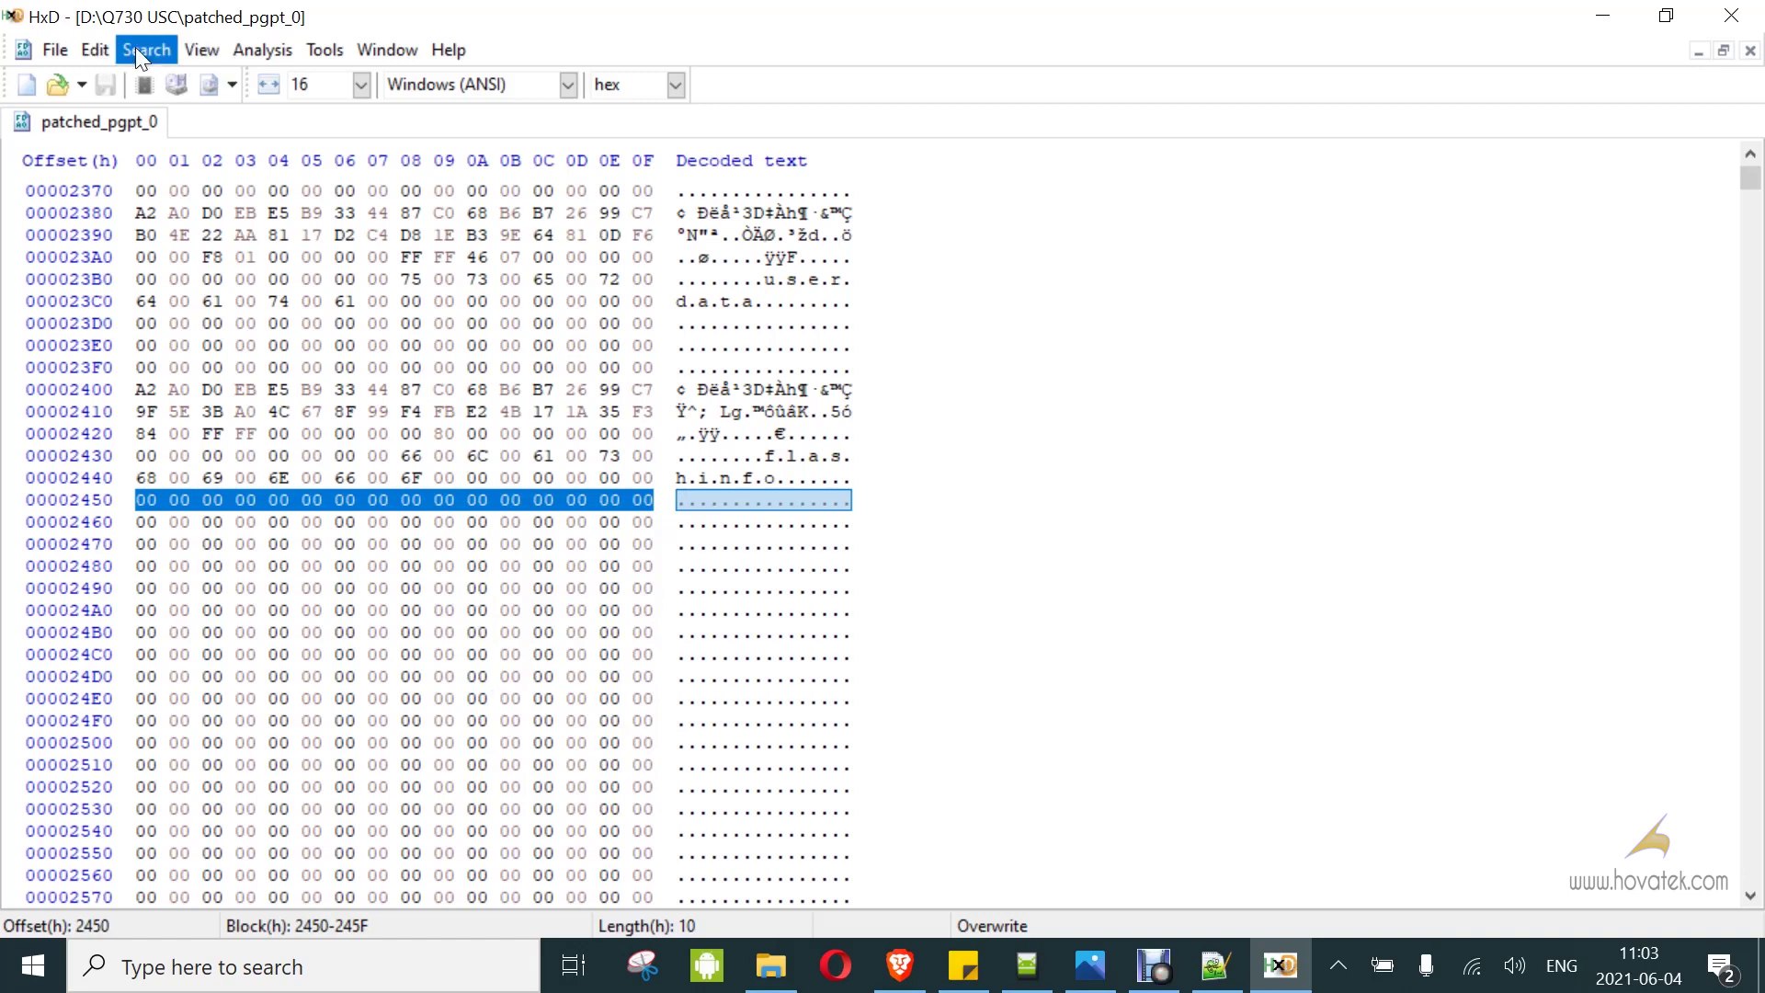
pyautogui.click(144, 48)
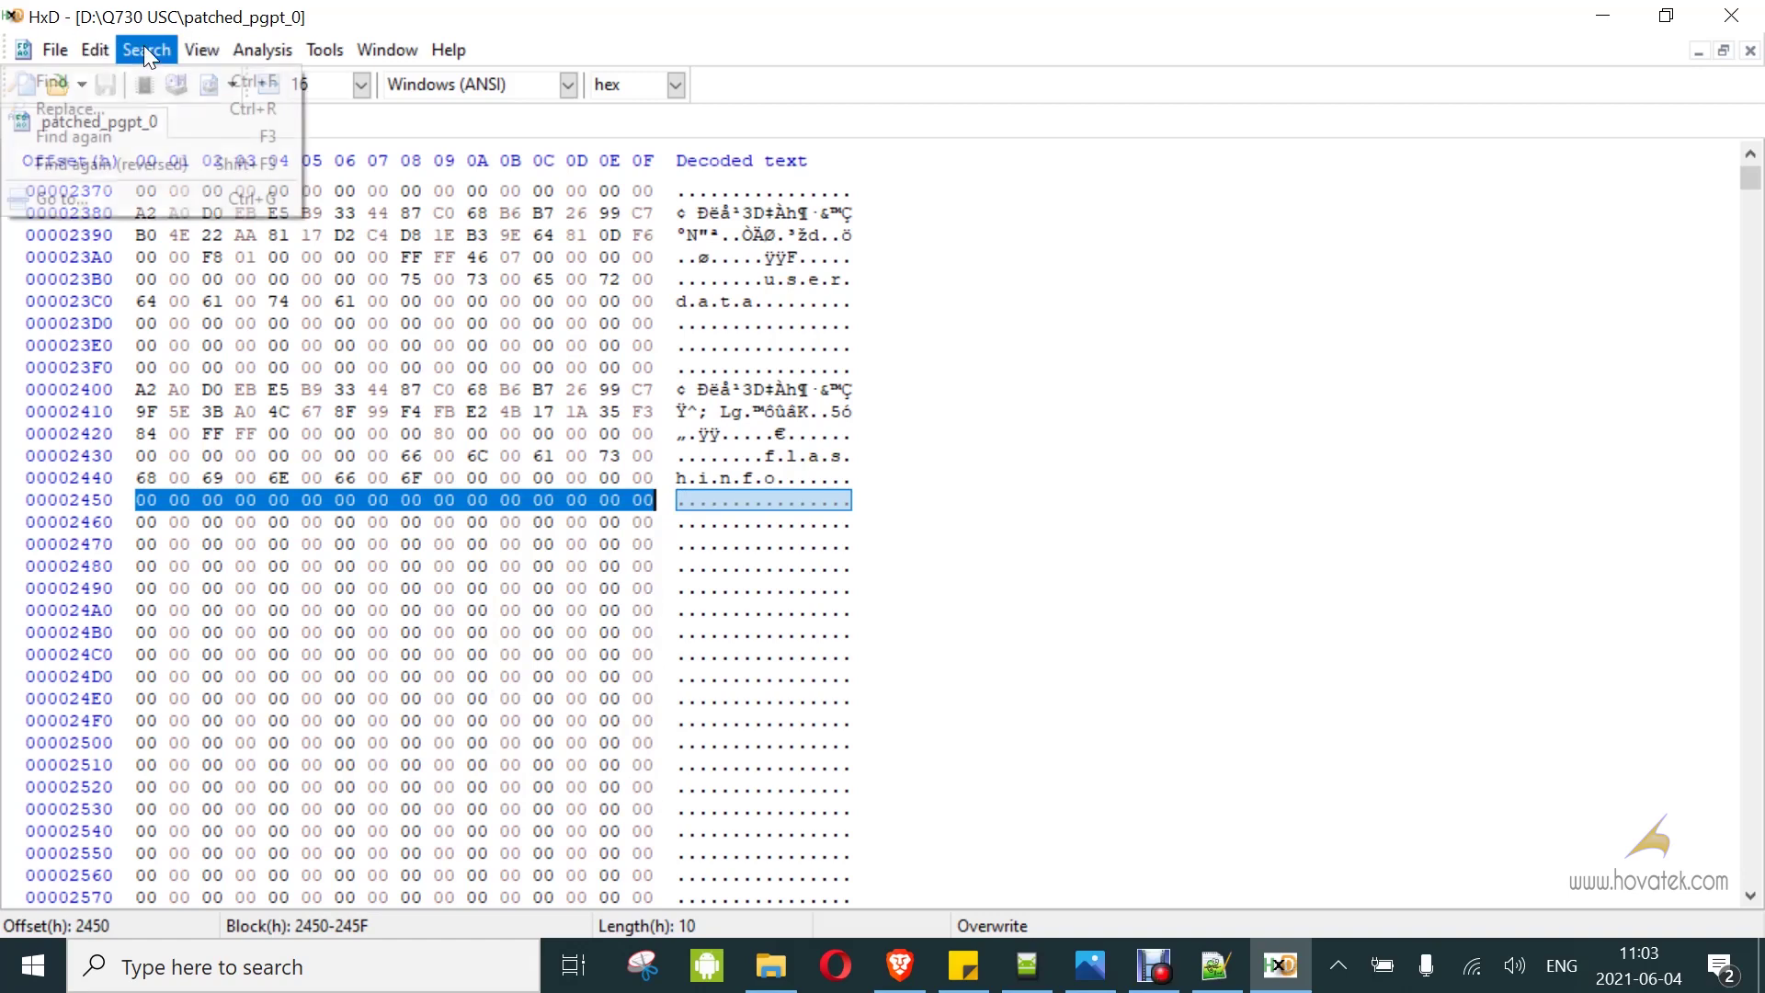
pyautogui.click(103, 112)
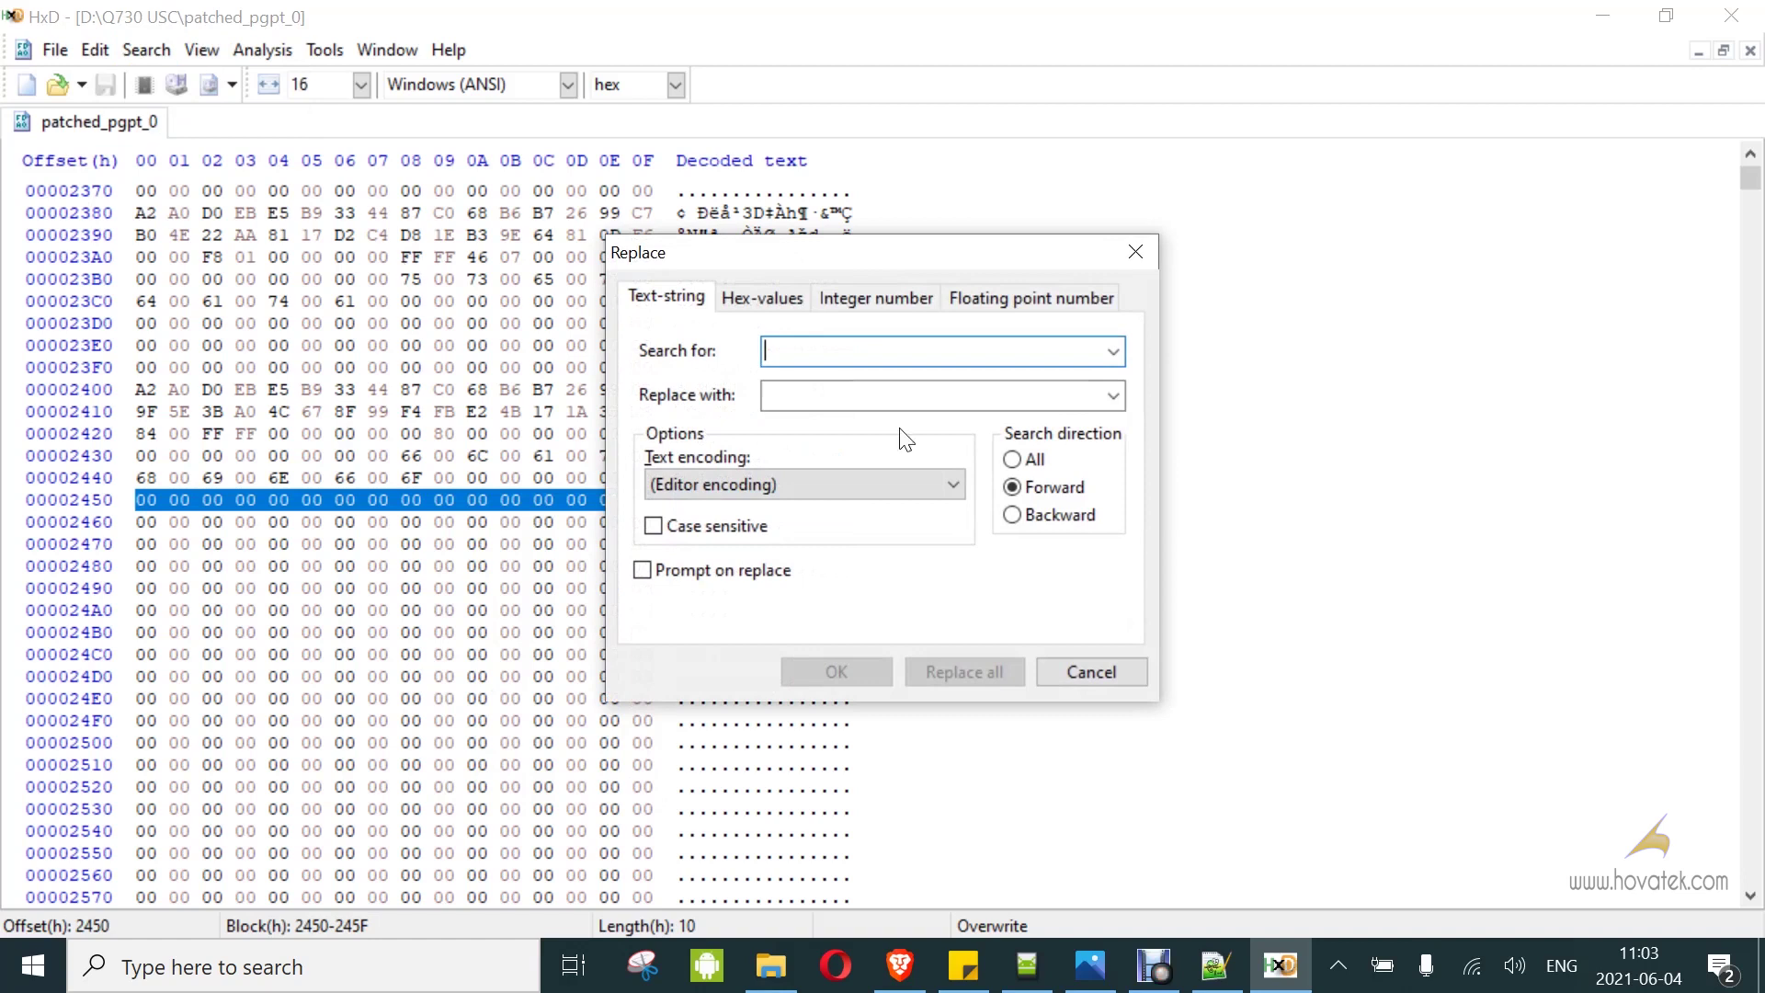
pyautogui.click(768, 300)
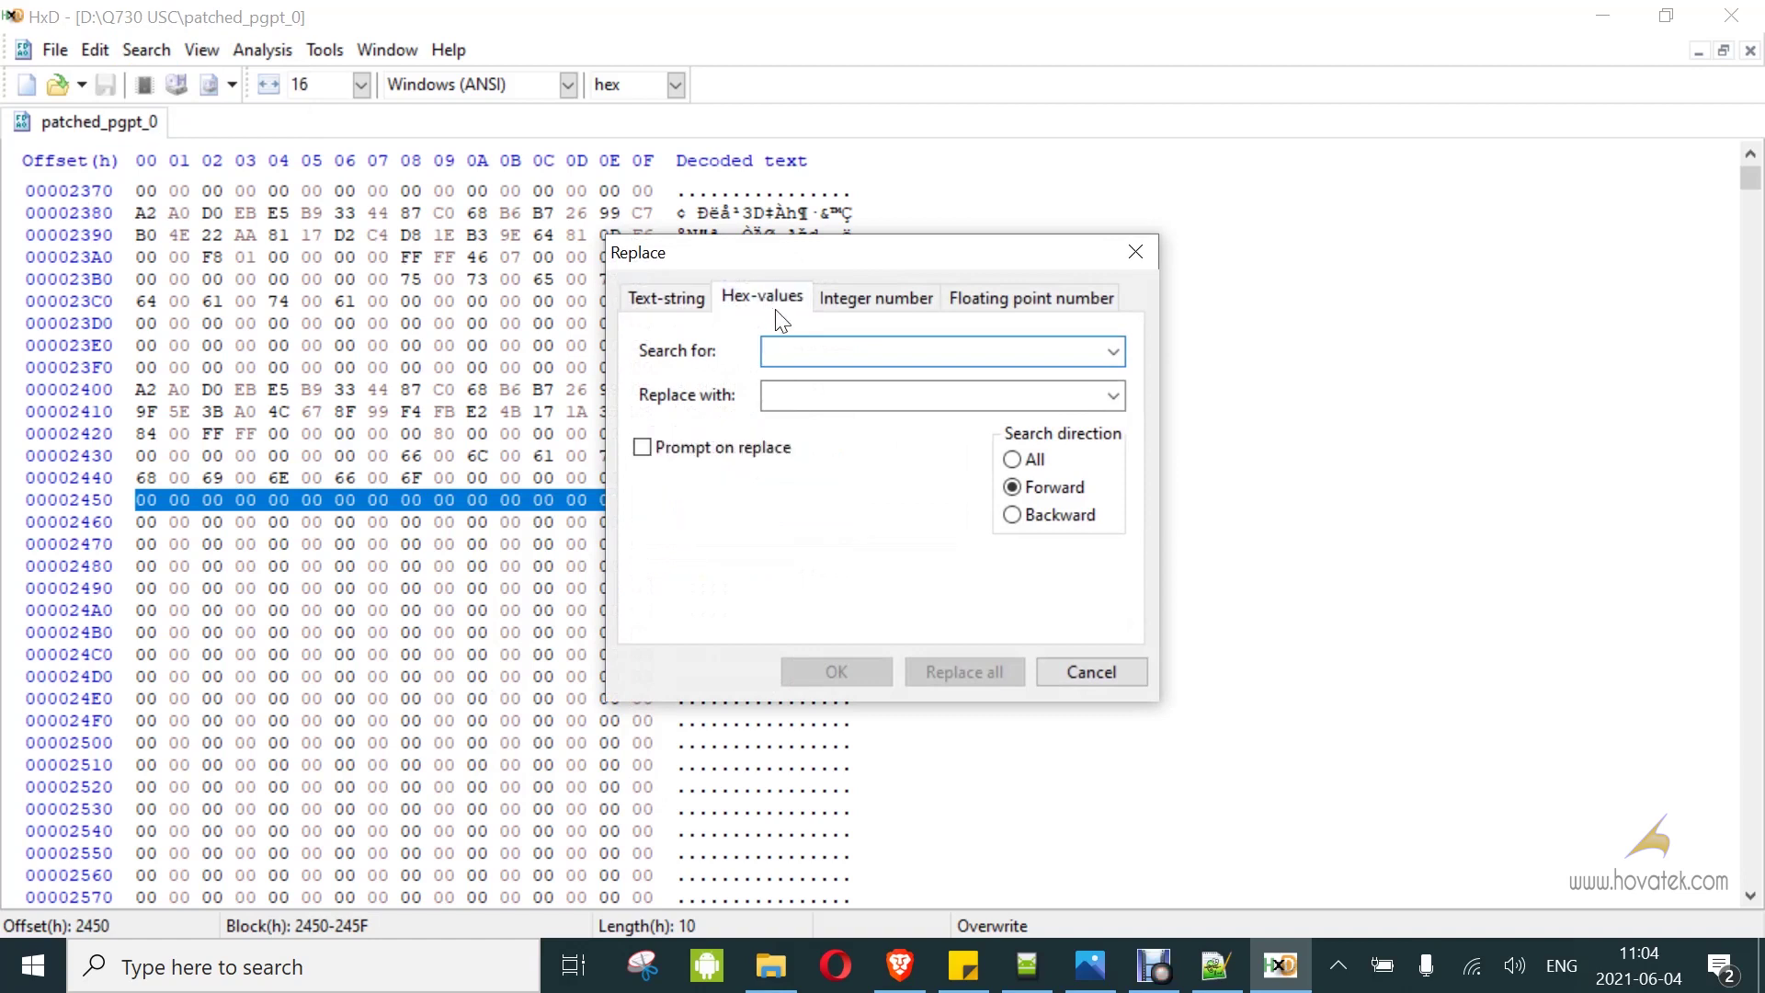
pyautogui.hotkey('ctrl', 'v')
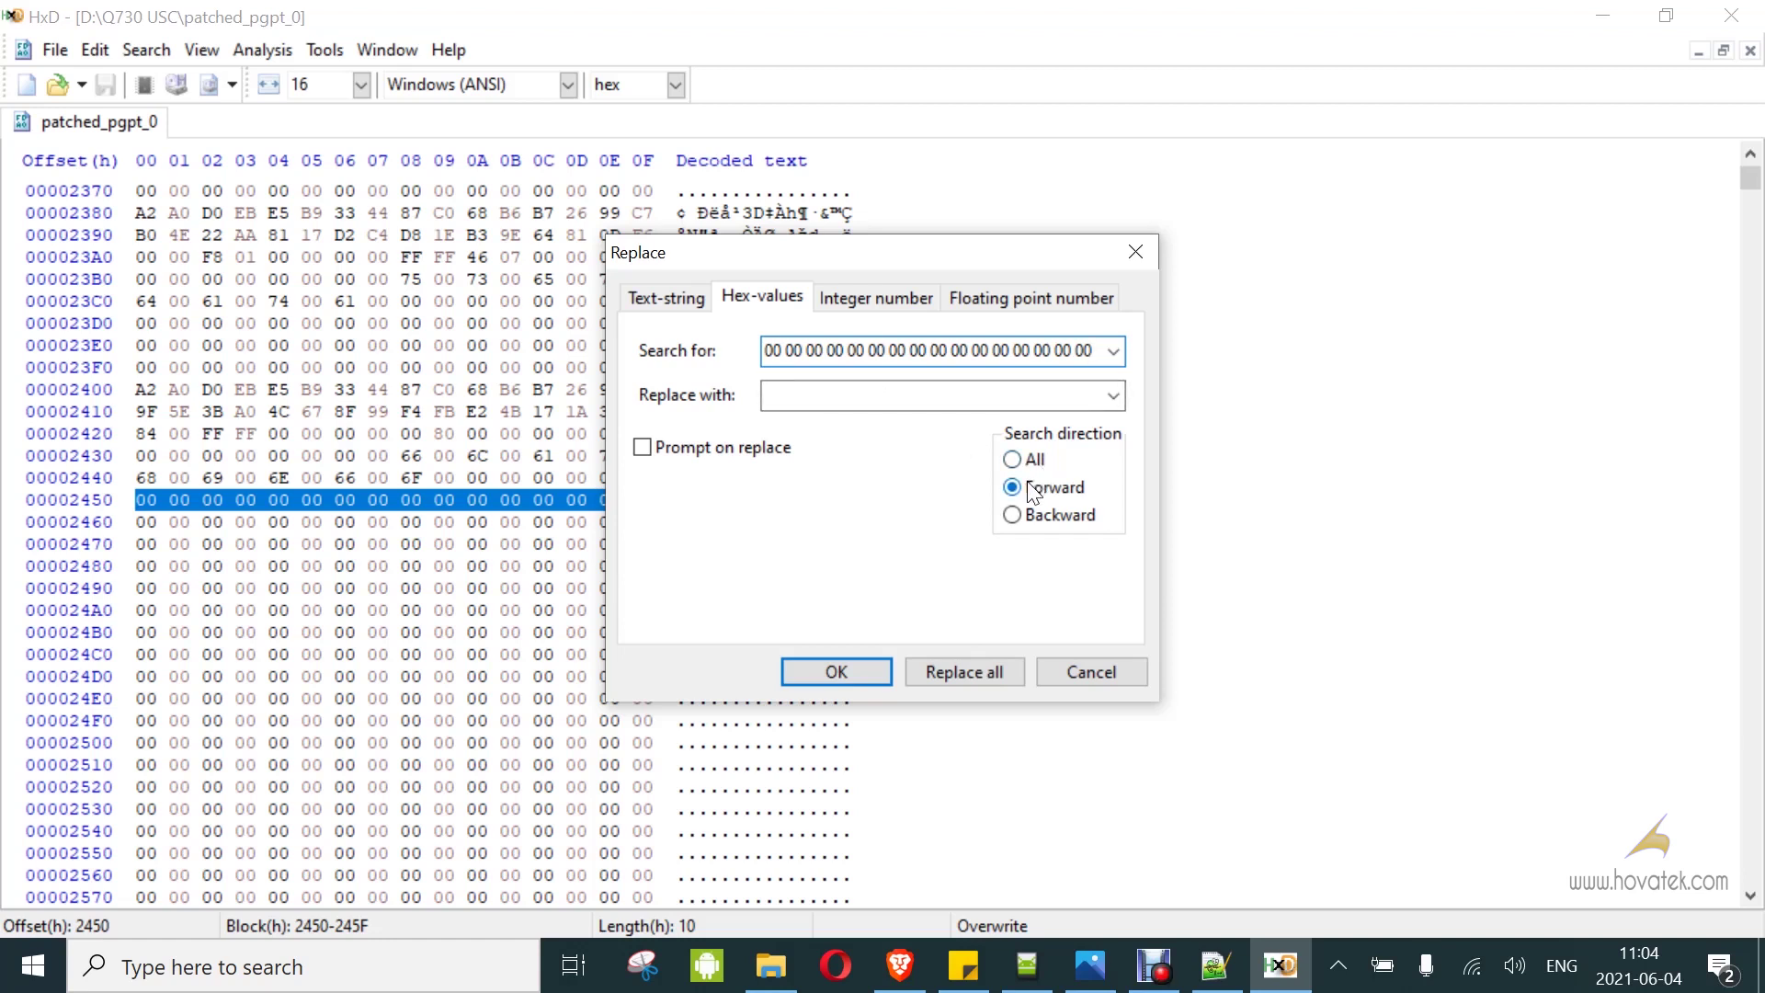
pyautogui.click(963, 675)
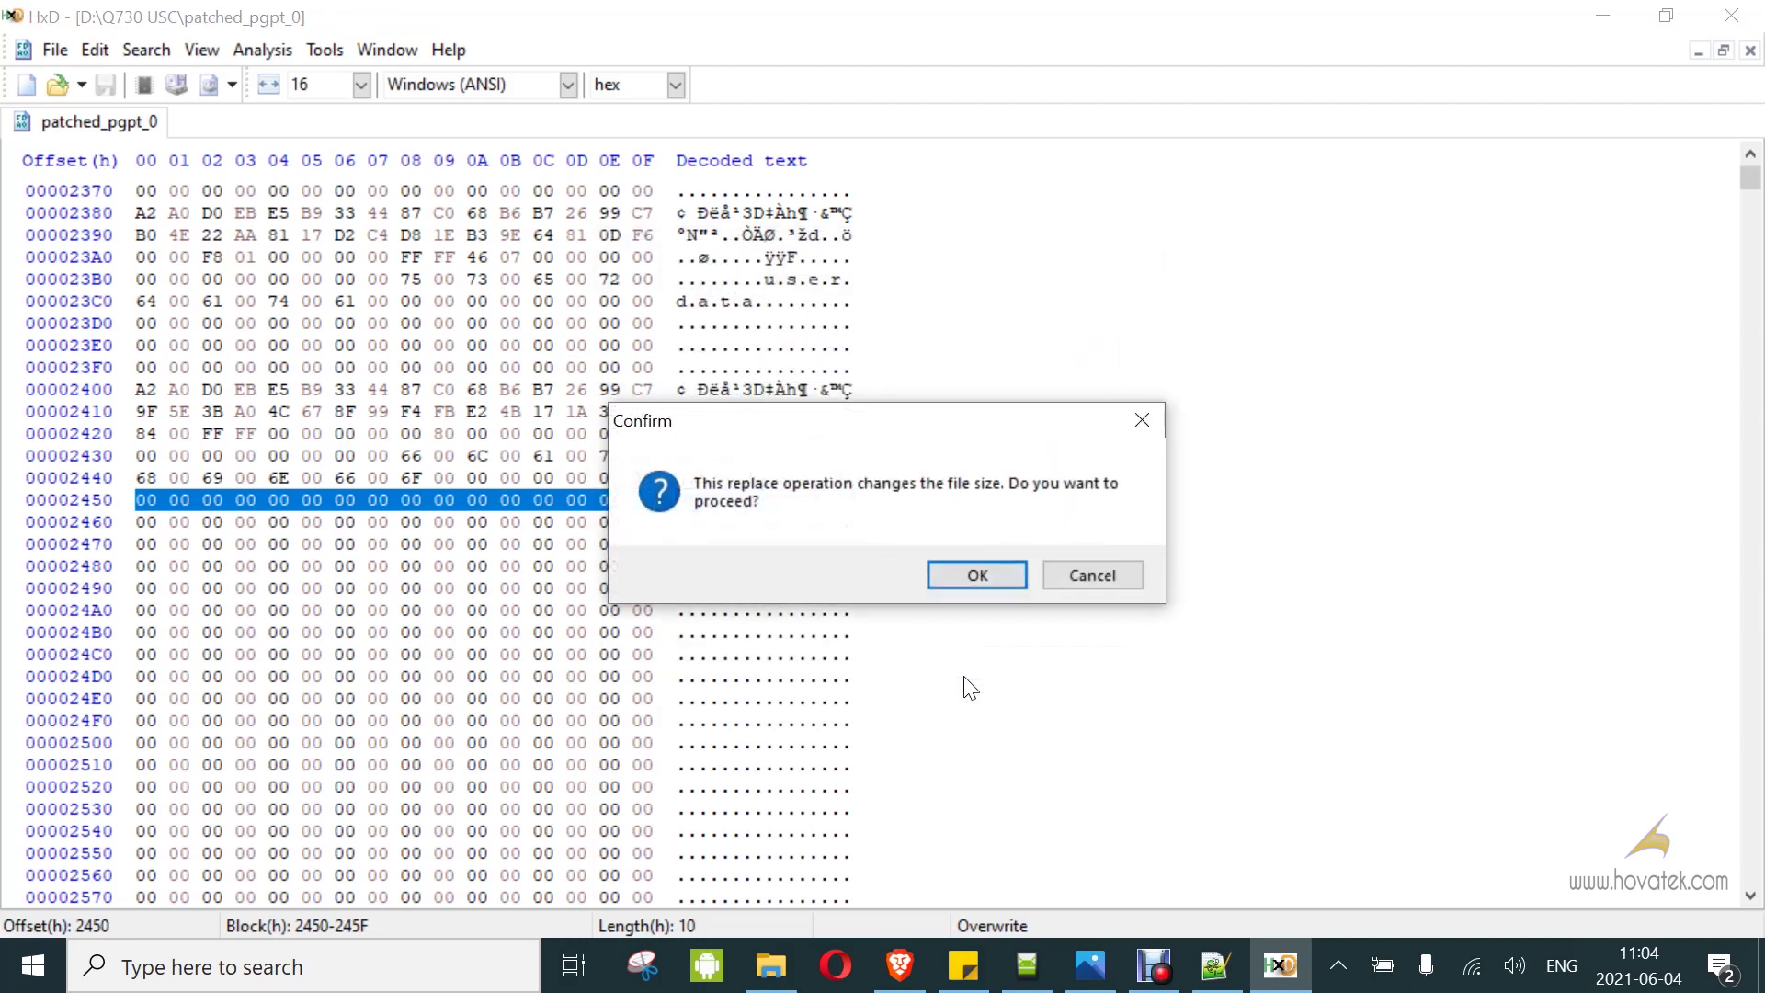
pyautogui.click(978, 576)
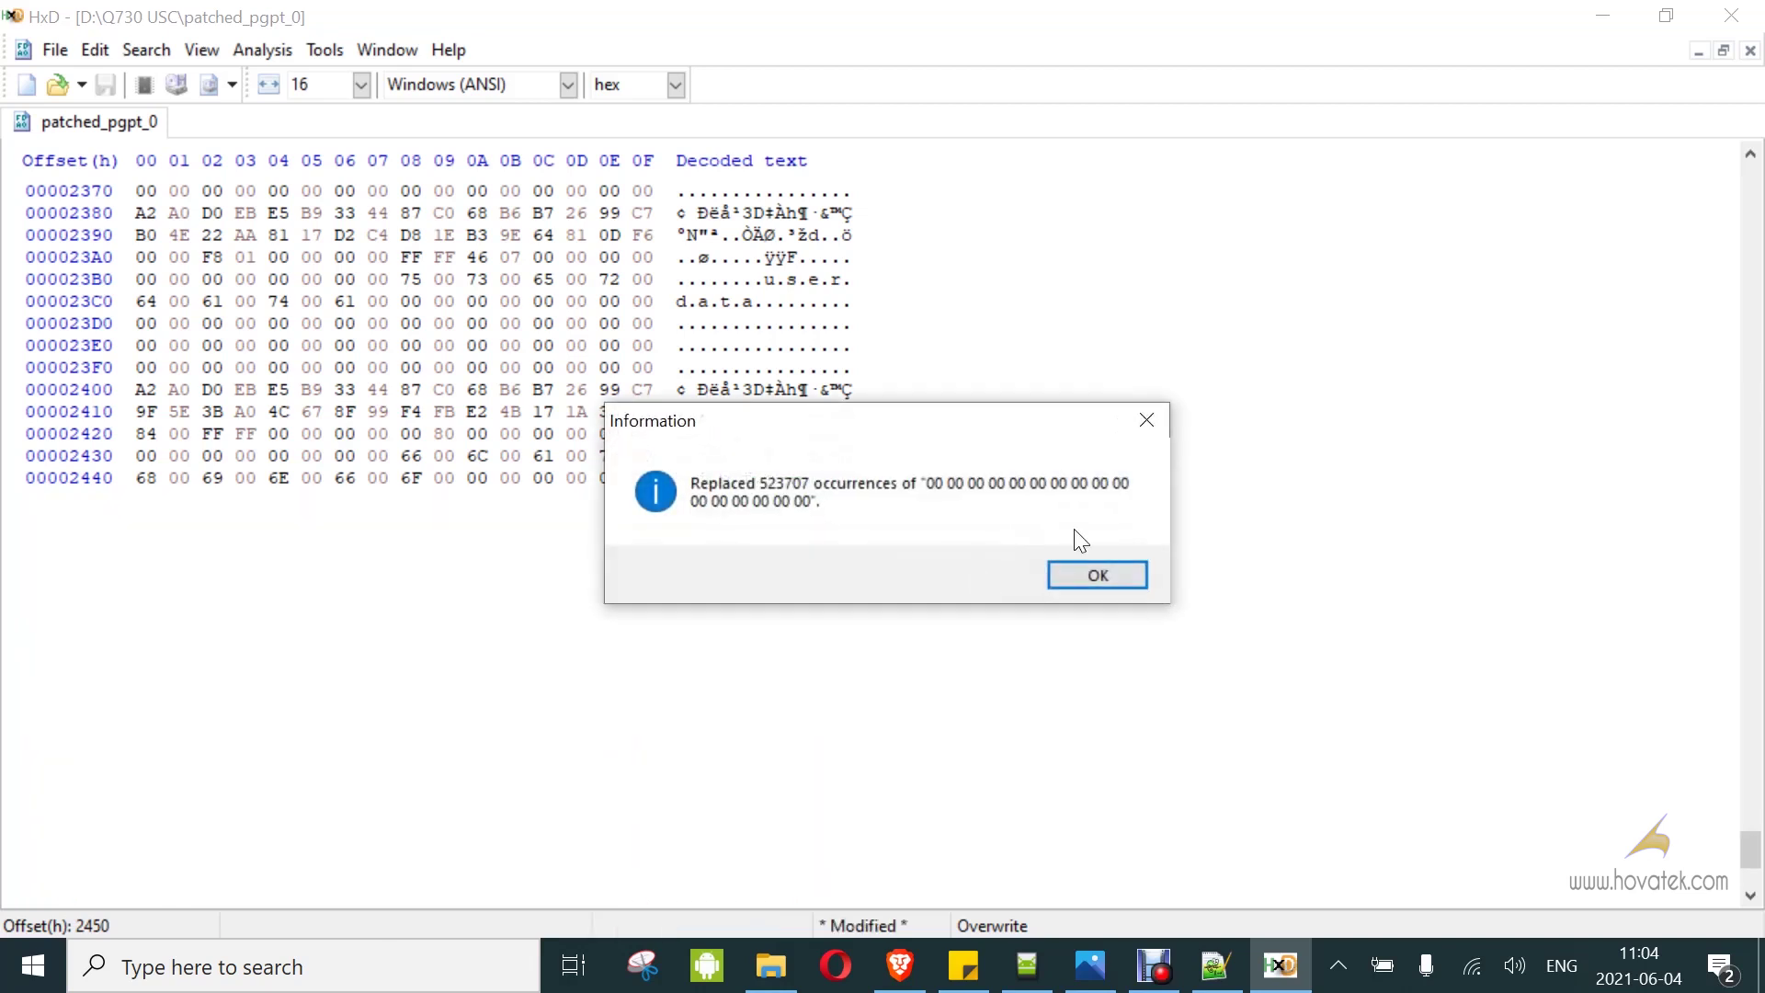
pyautogui.click(1081, 578)
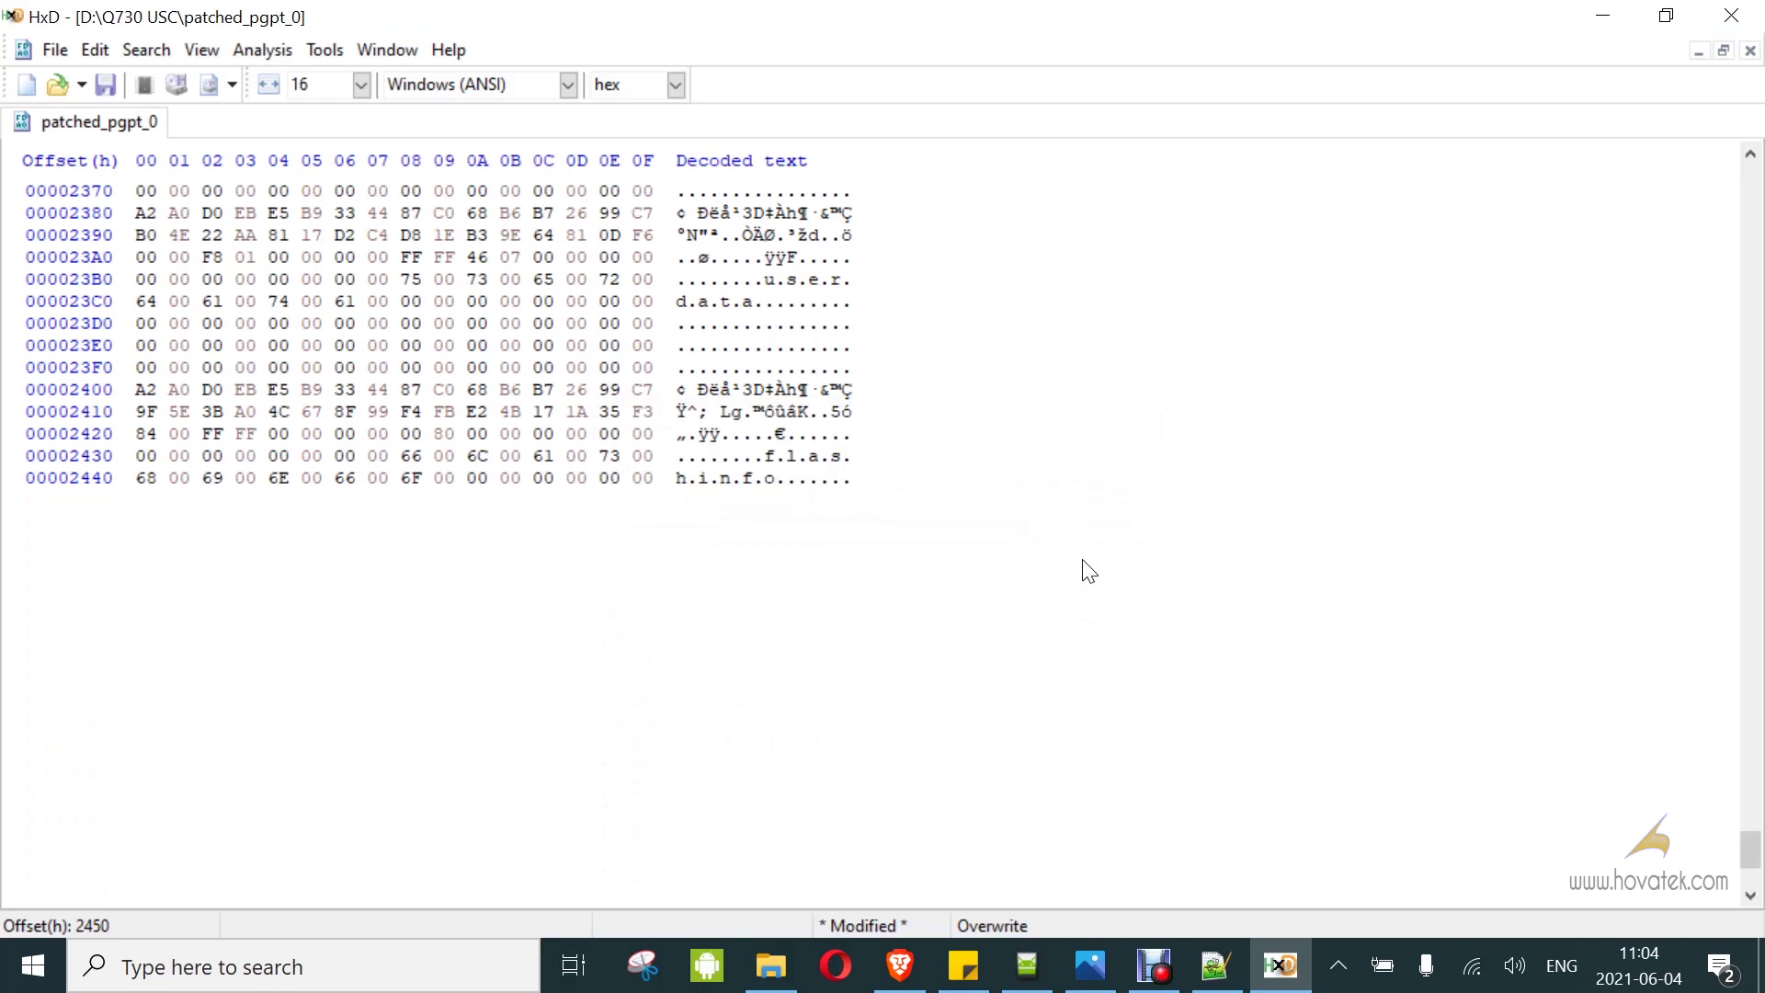
# Save the trimmed patched_pgpt_0 and return to the Q730 USC folder.
pyautogui.hotkey('ctrl', 's')
pyautogui.press('F3')
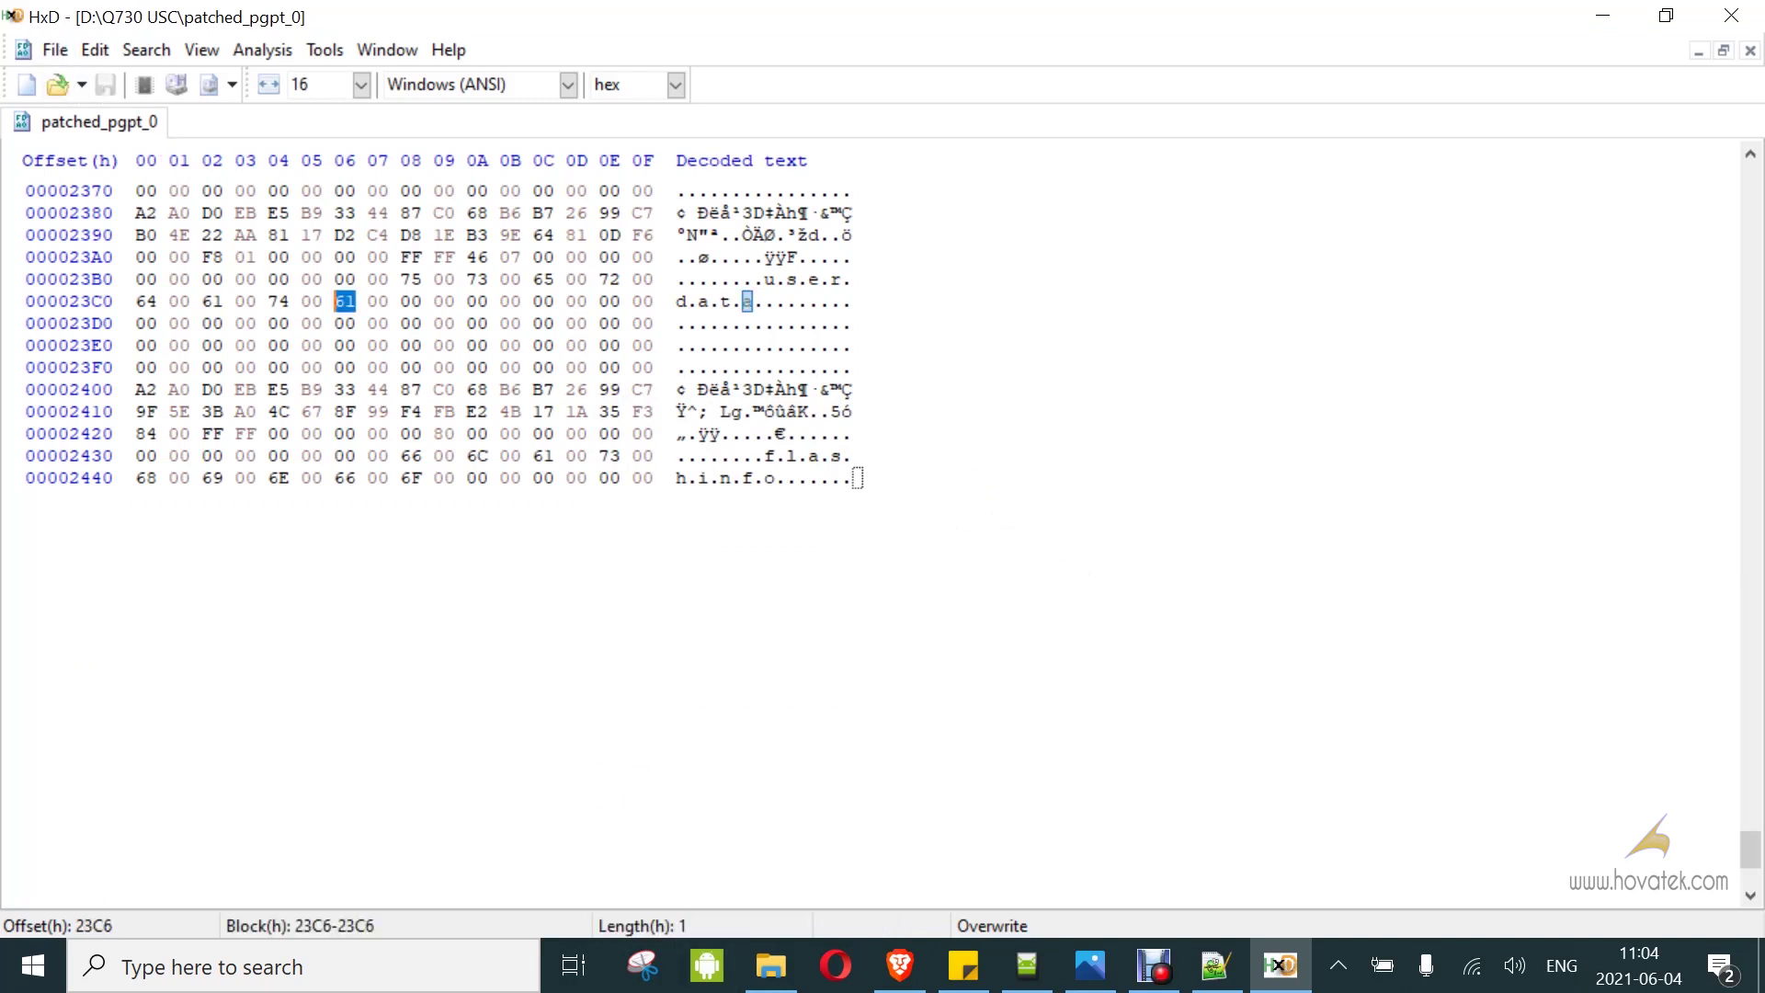
pyautogui.click(774, 976)
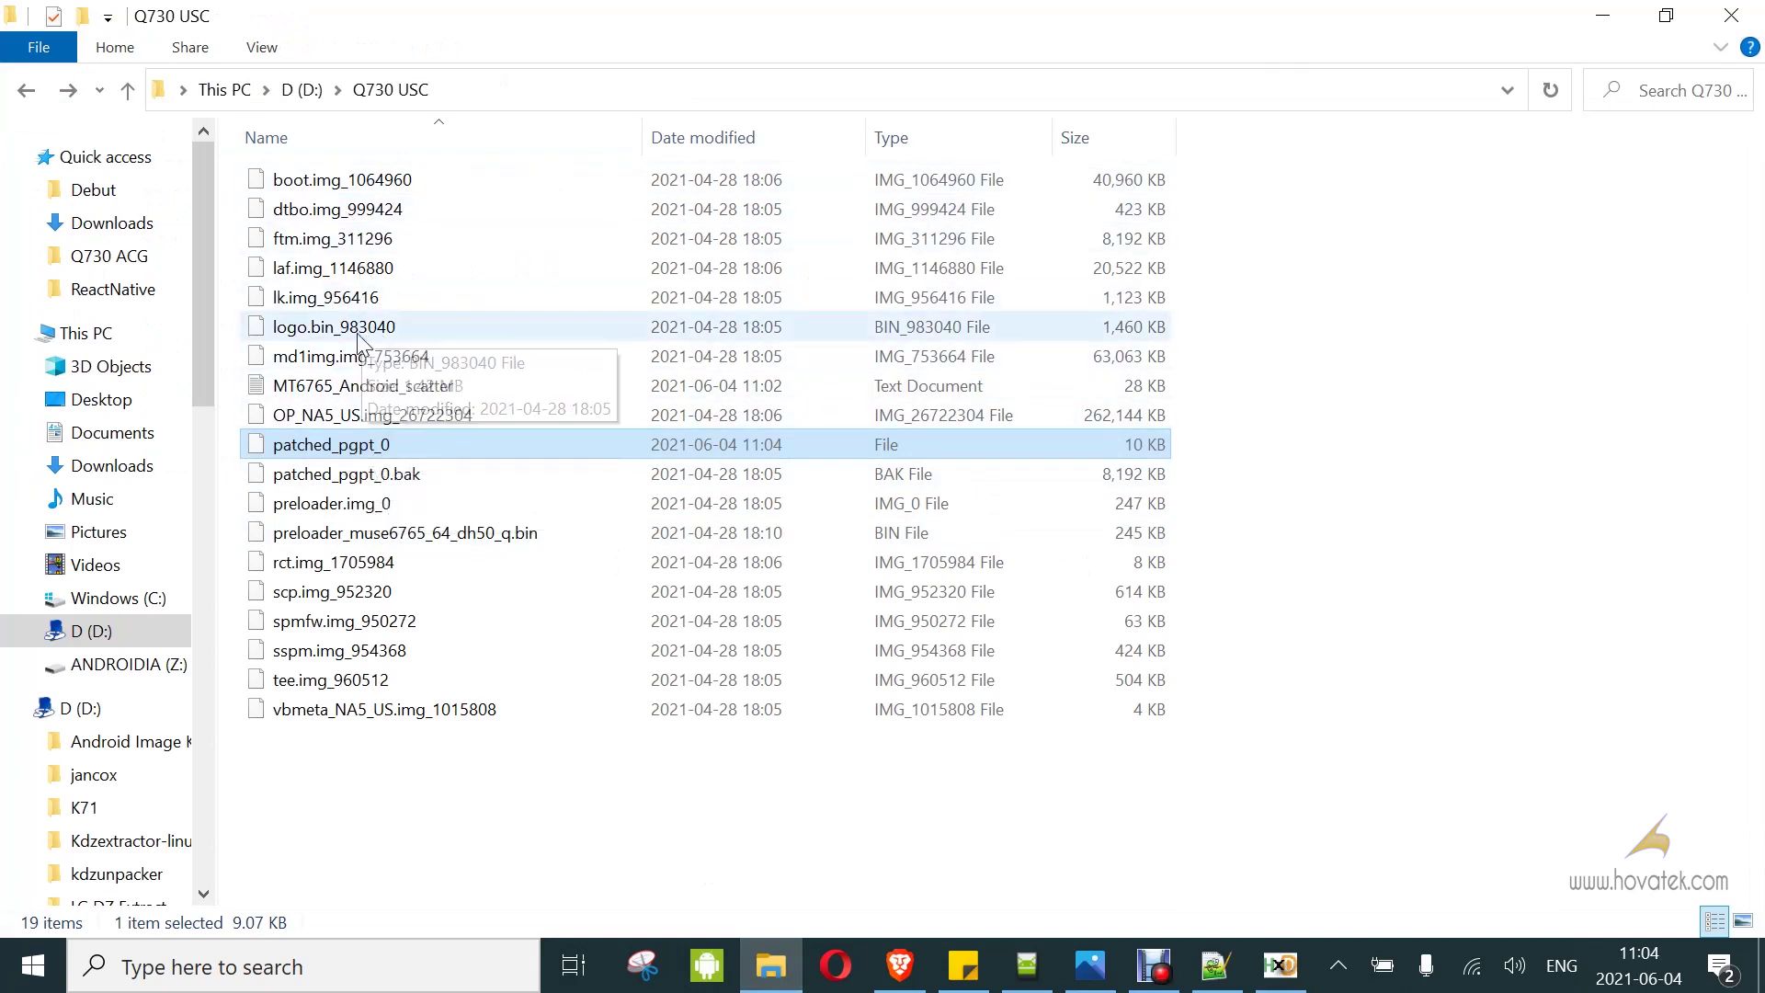
pyautogui.click(350, 271)
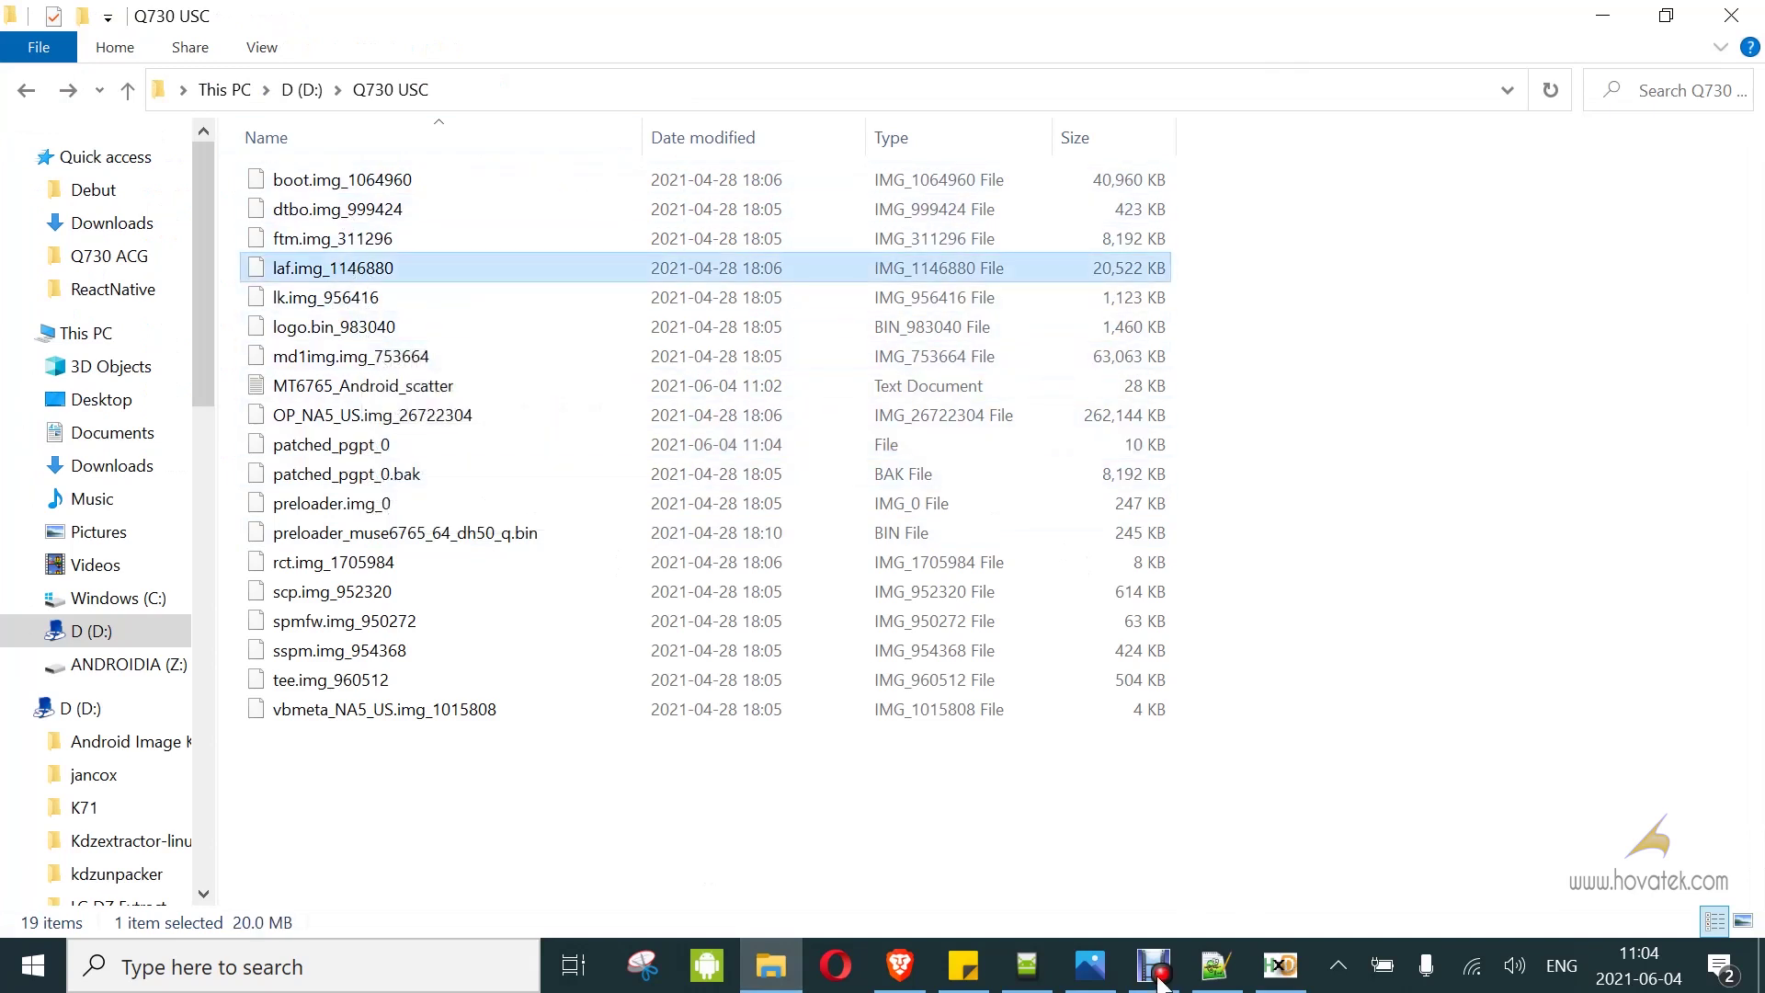
pyautogui.click(1216, 965)
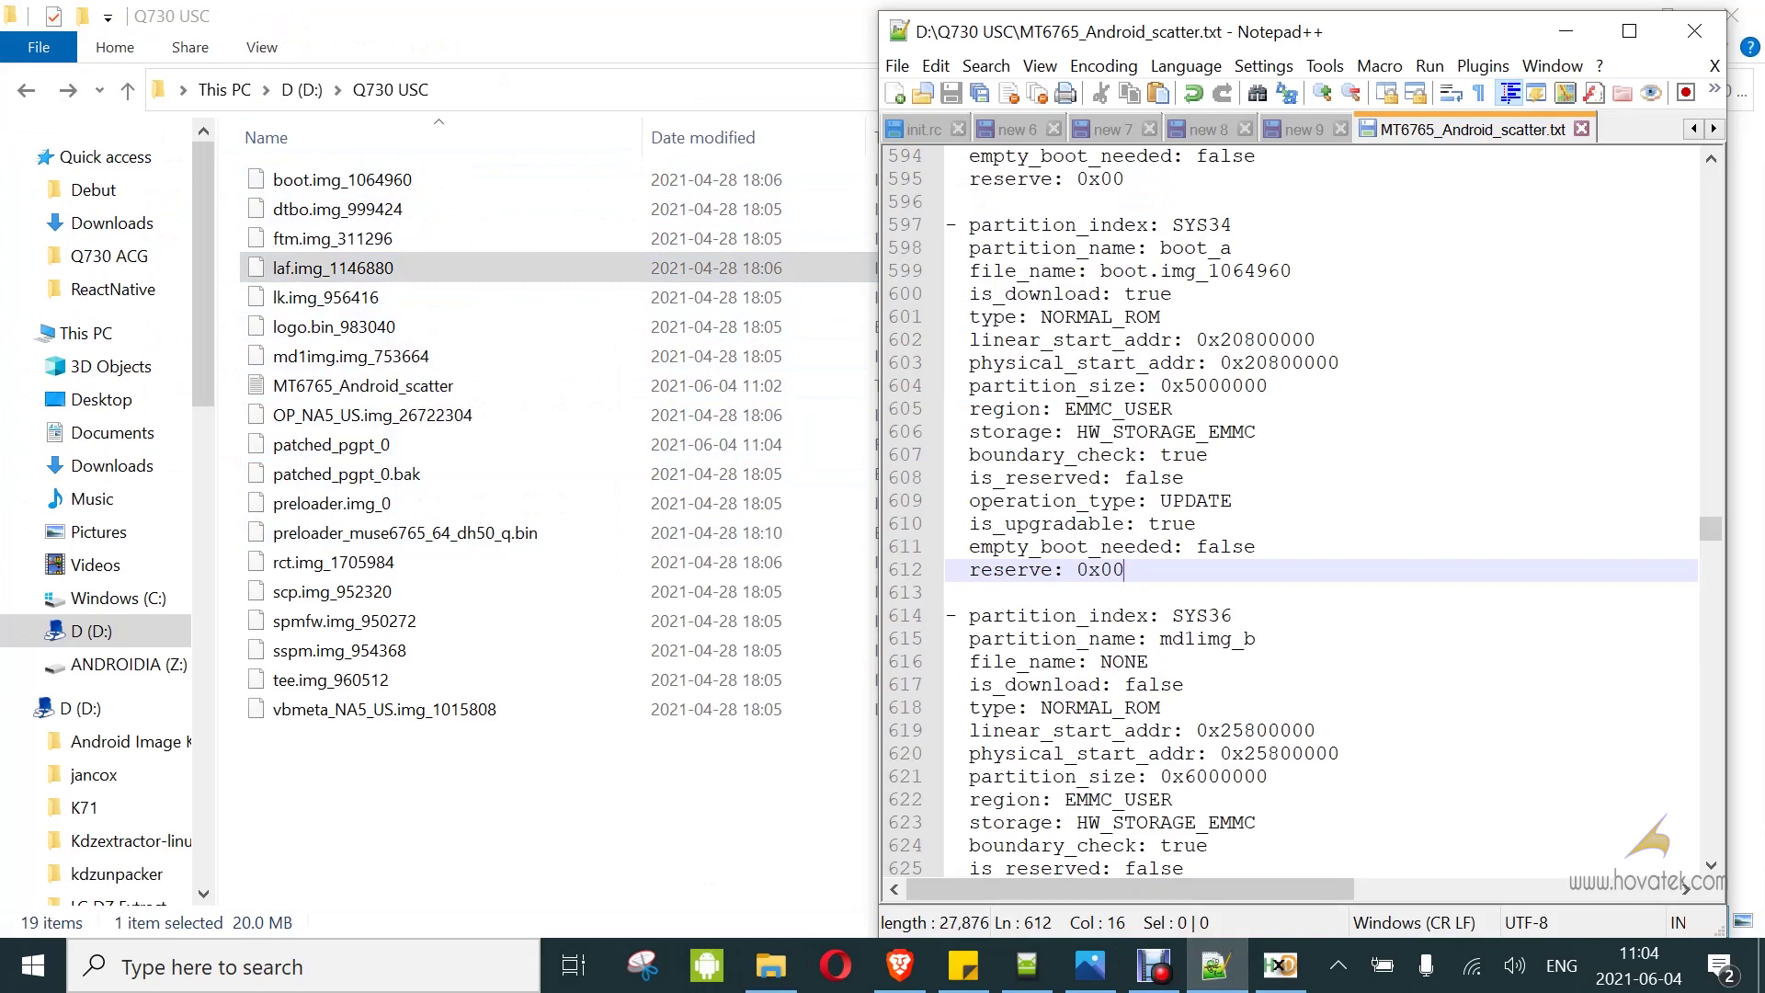
pyautogui.press('Return')
pyautogui.write('- partition_index: SYS35   partition_name: laf_a   file_name: laf.img_1146880   is_download: true   type: NORMAL_ROM   linear_start_addr: 0x23000000   physical_start_addr: 0x23000000   partition_size: 0x2800000   region: EMMC_USER   storage: HW_STORAGE_EMMC   boundary_check: true   is_reserved: false   operation_type: INVISIBLE   is_upgradable: false   empty_boot_needed: false   reserve: 0x00')
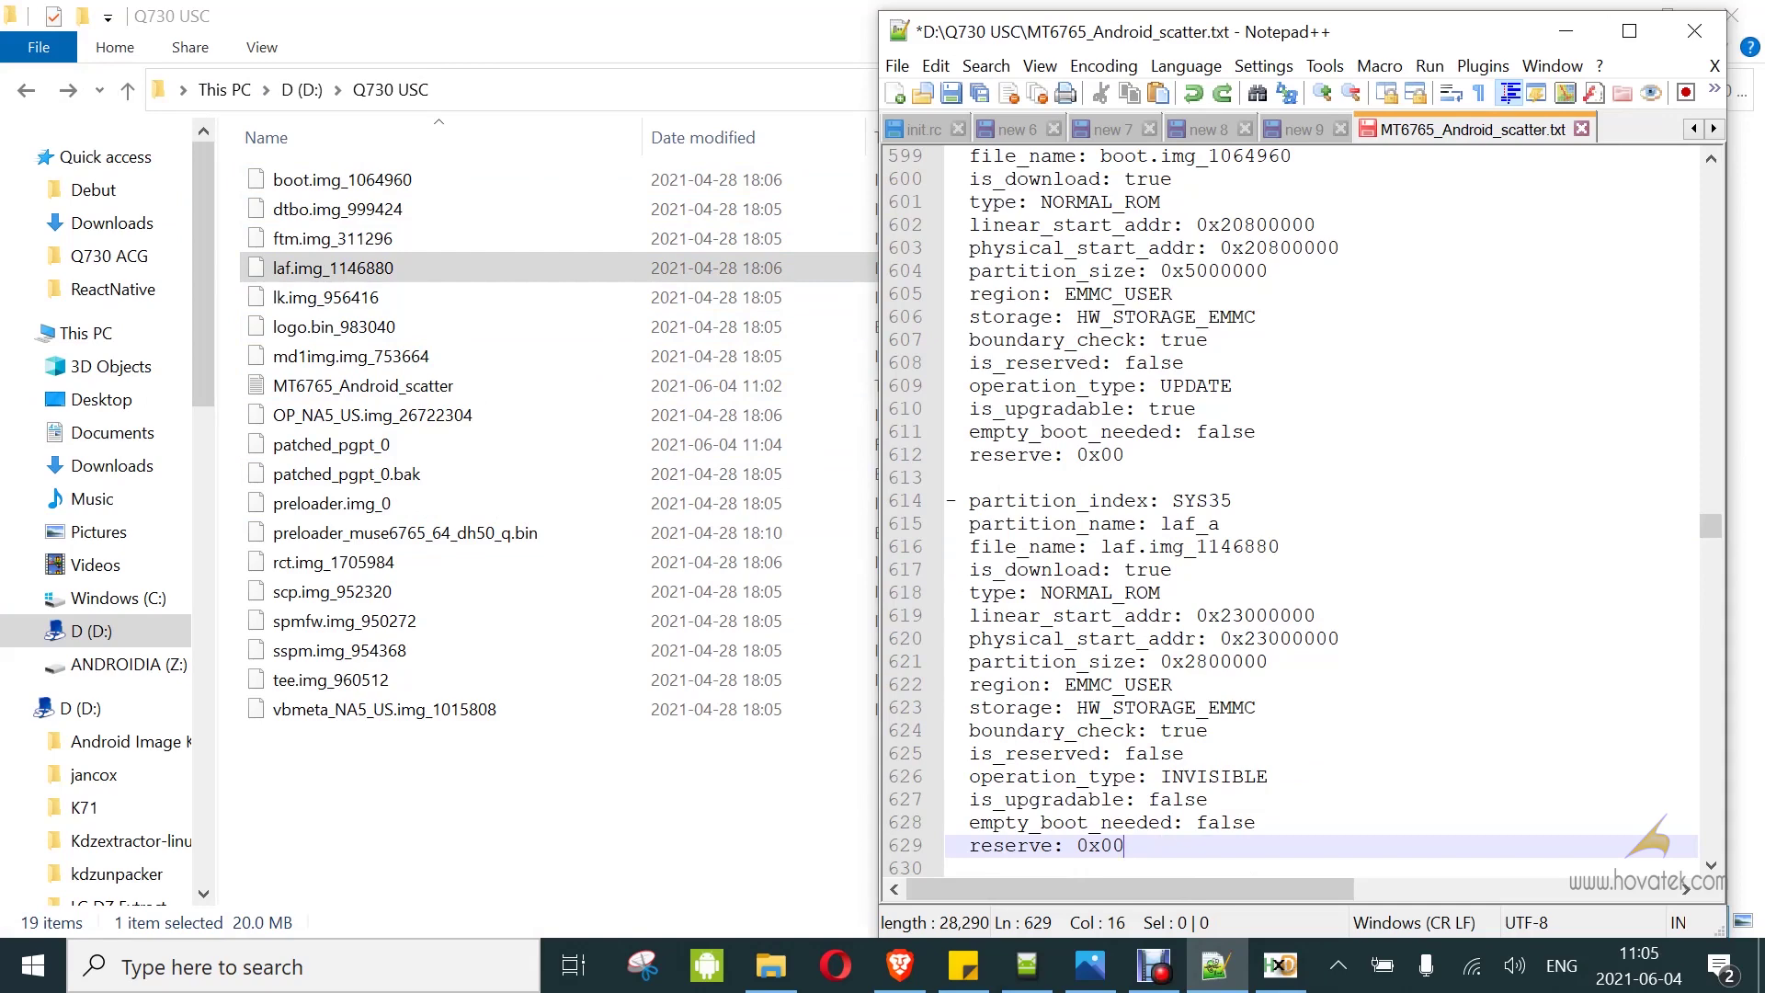
pyautogui.click(325, 268)
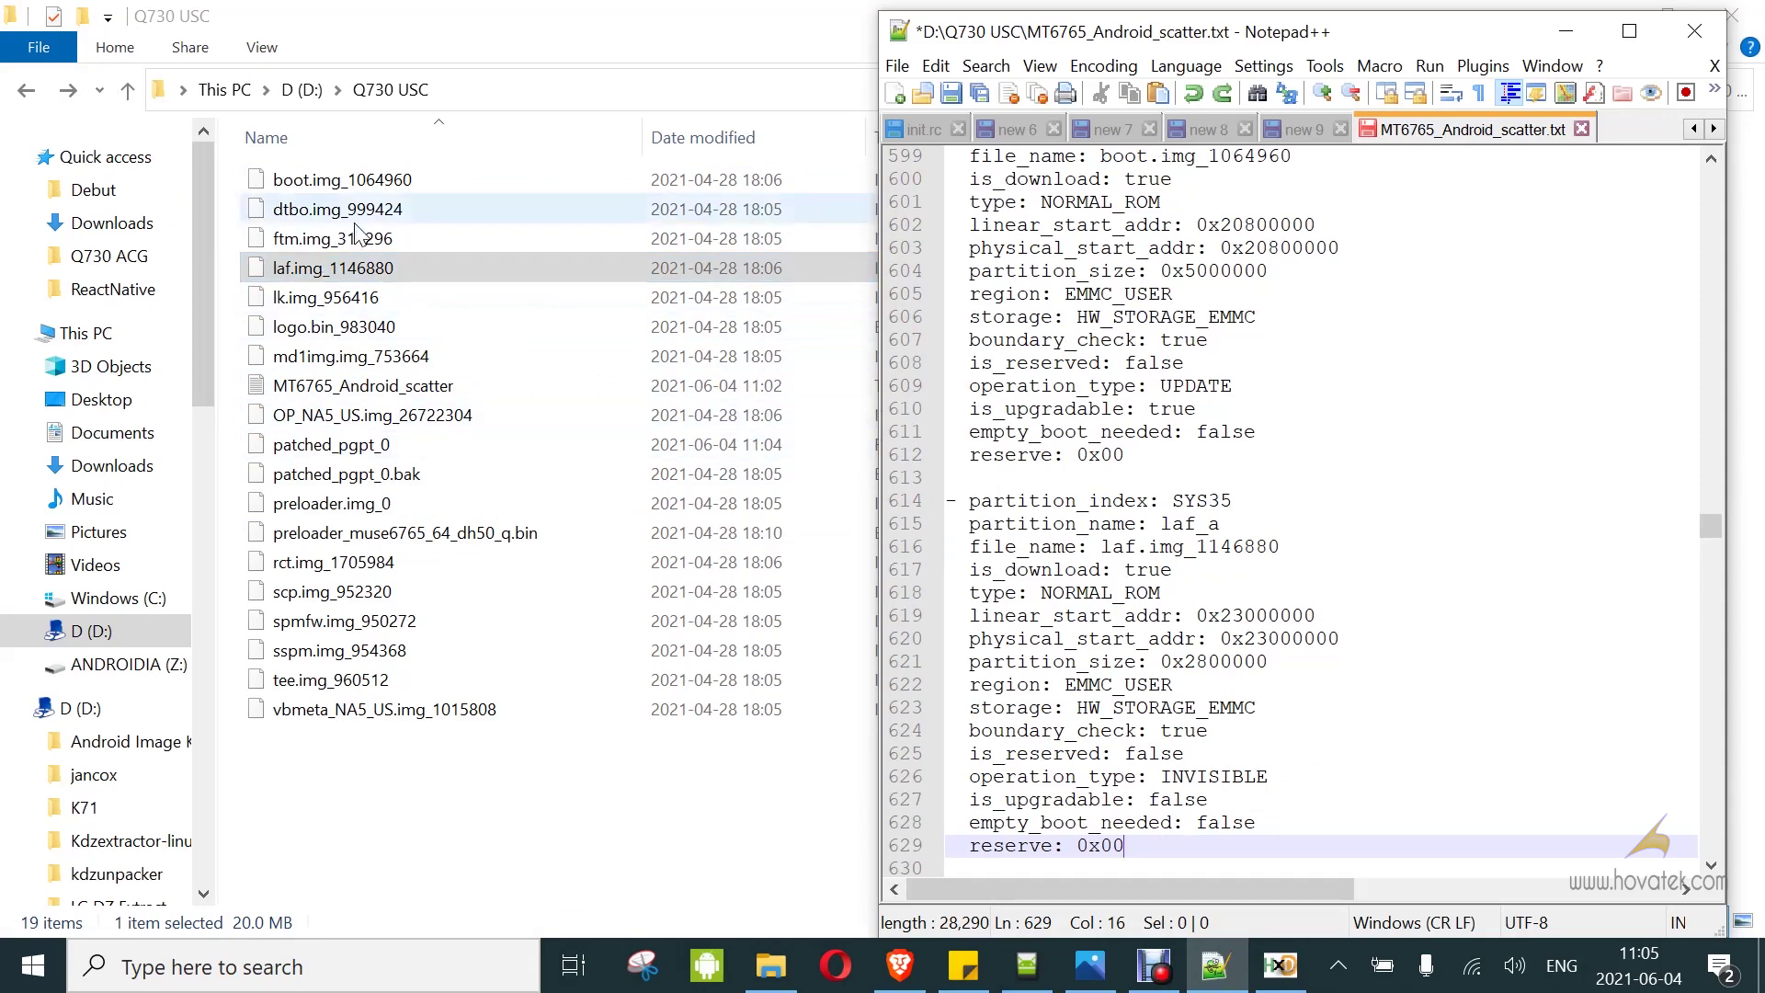
pyautogui.hotkey('ctrl', 'z')
pyautogui.hotkey('ctrl', 'z')
pyautogui.hotkey('ctrl', 'z')
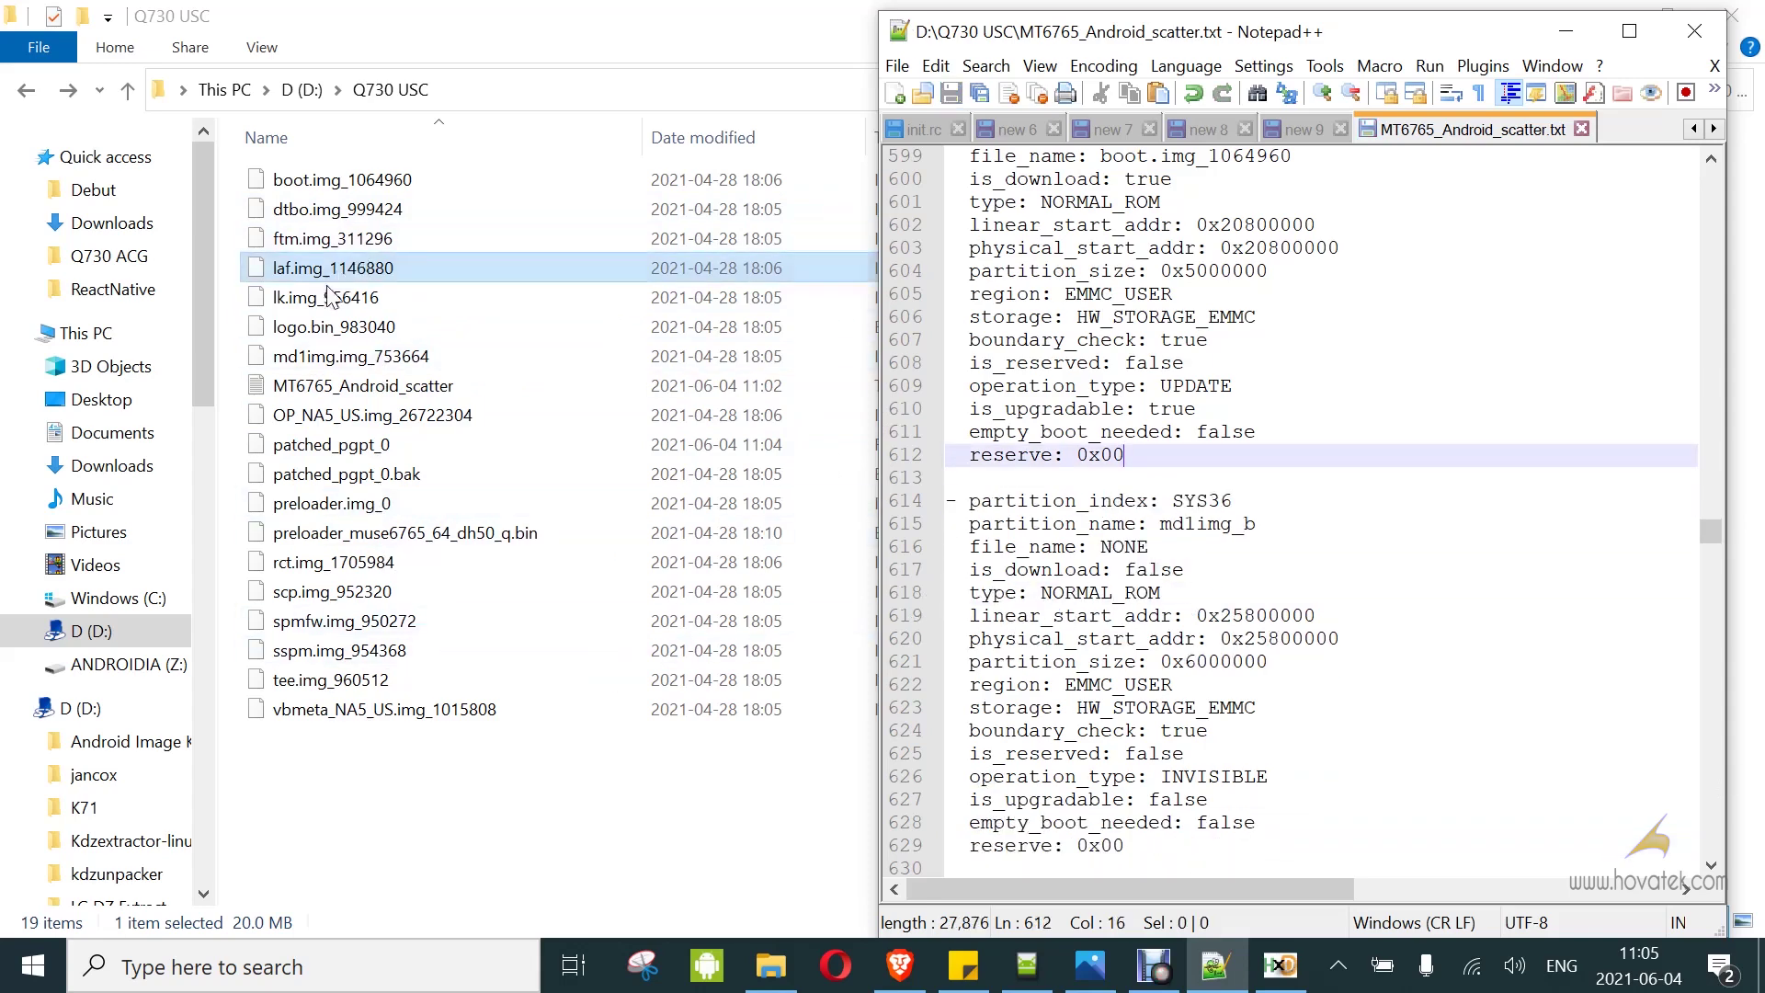
pyautogui.click(353, 268)
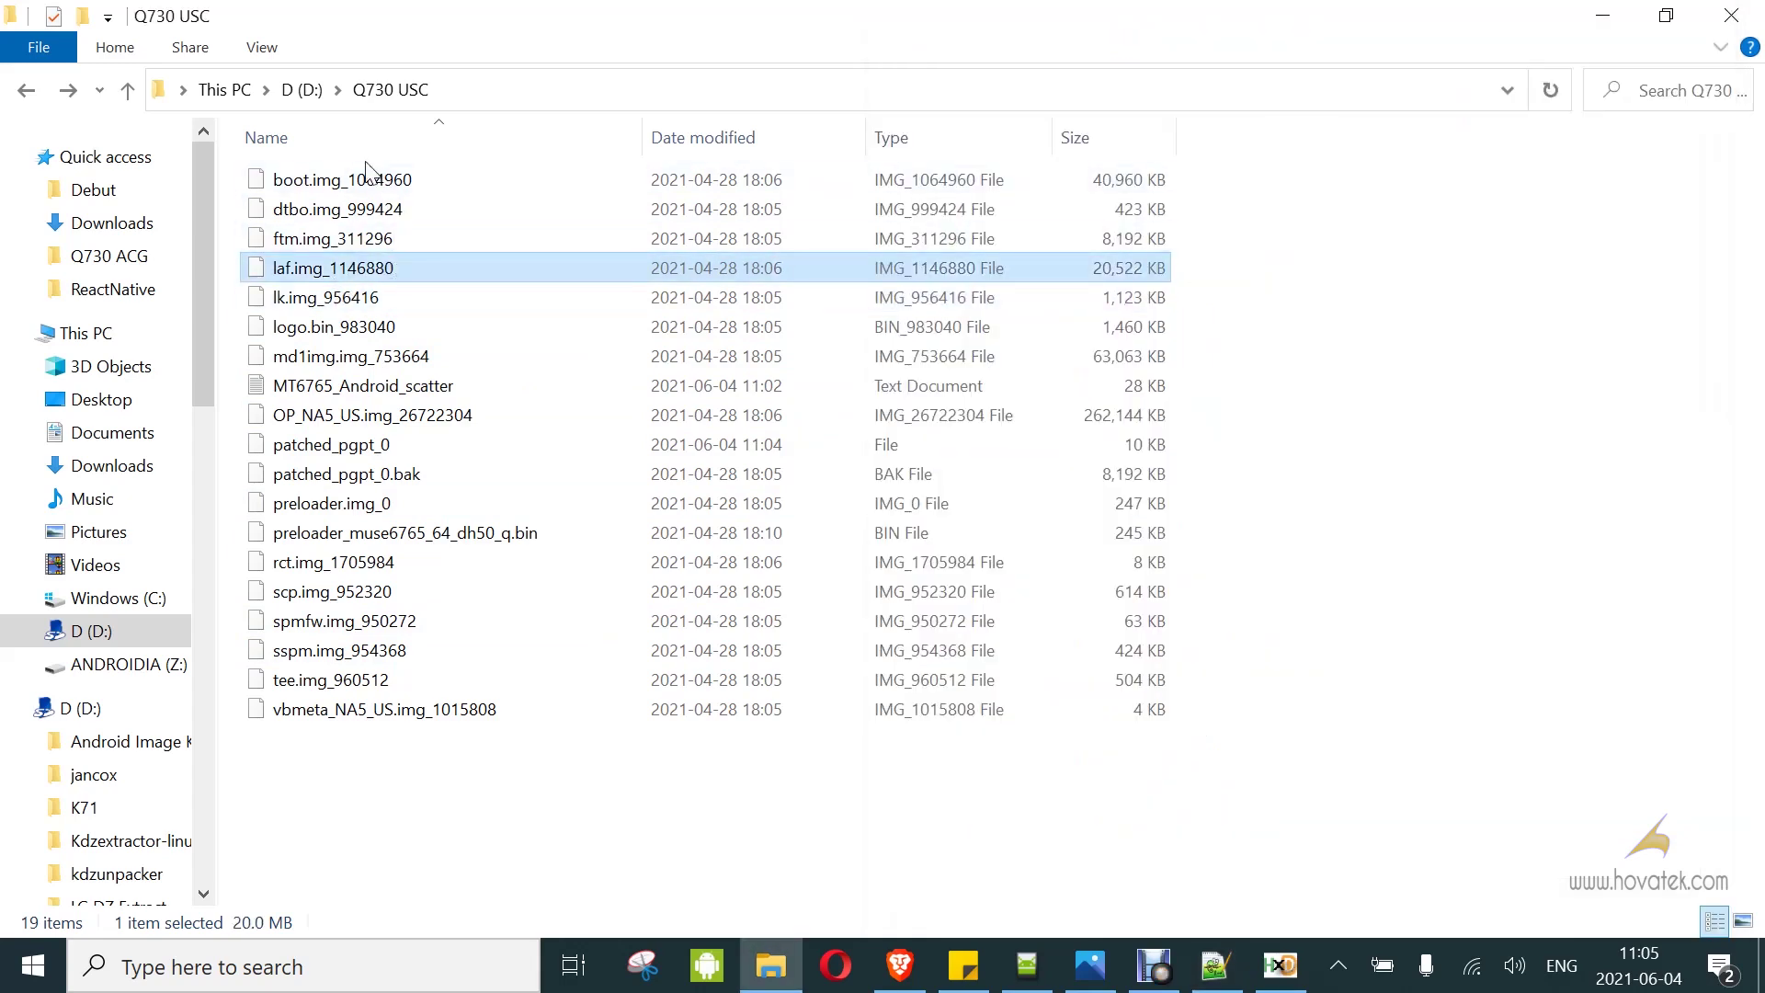
pyautogui.click(1280, 966)
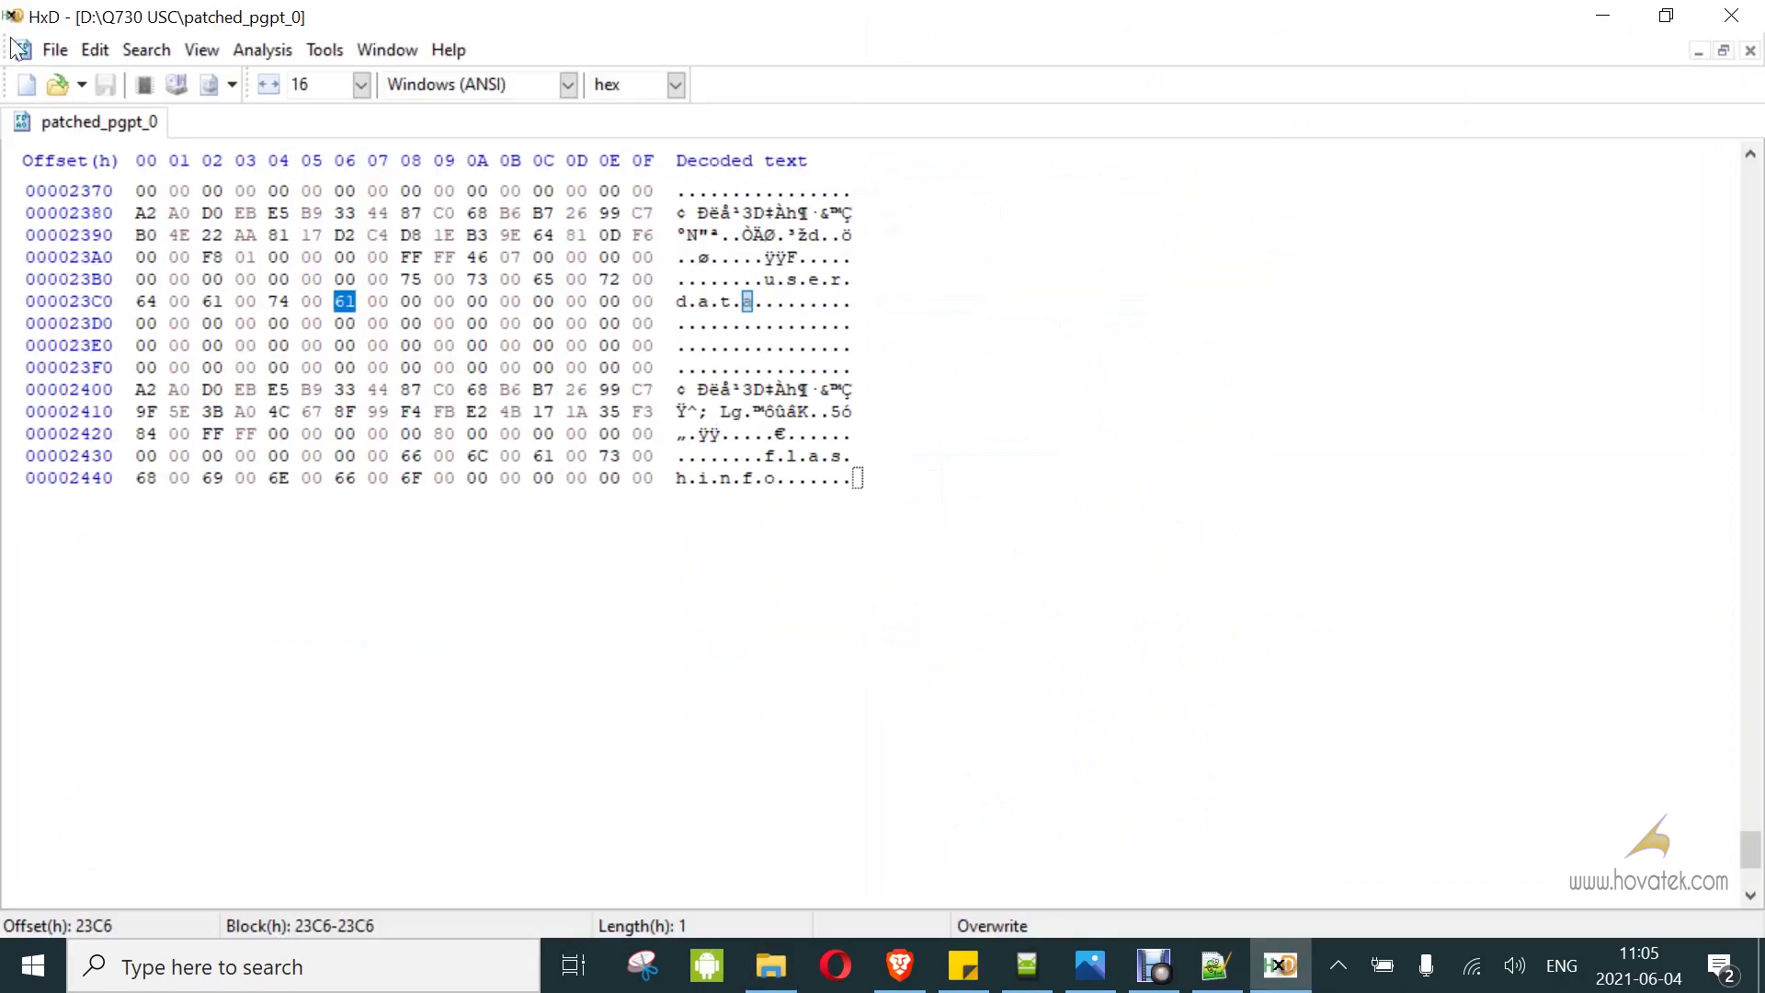
# Open boot.img_1064960 and laf.img_1146880 in HxD.
pyautogui.click(38, 48)
pyautogui.click(49, 108)
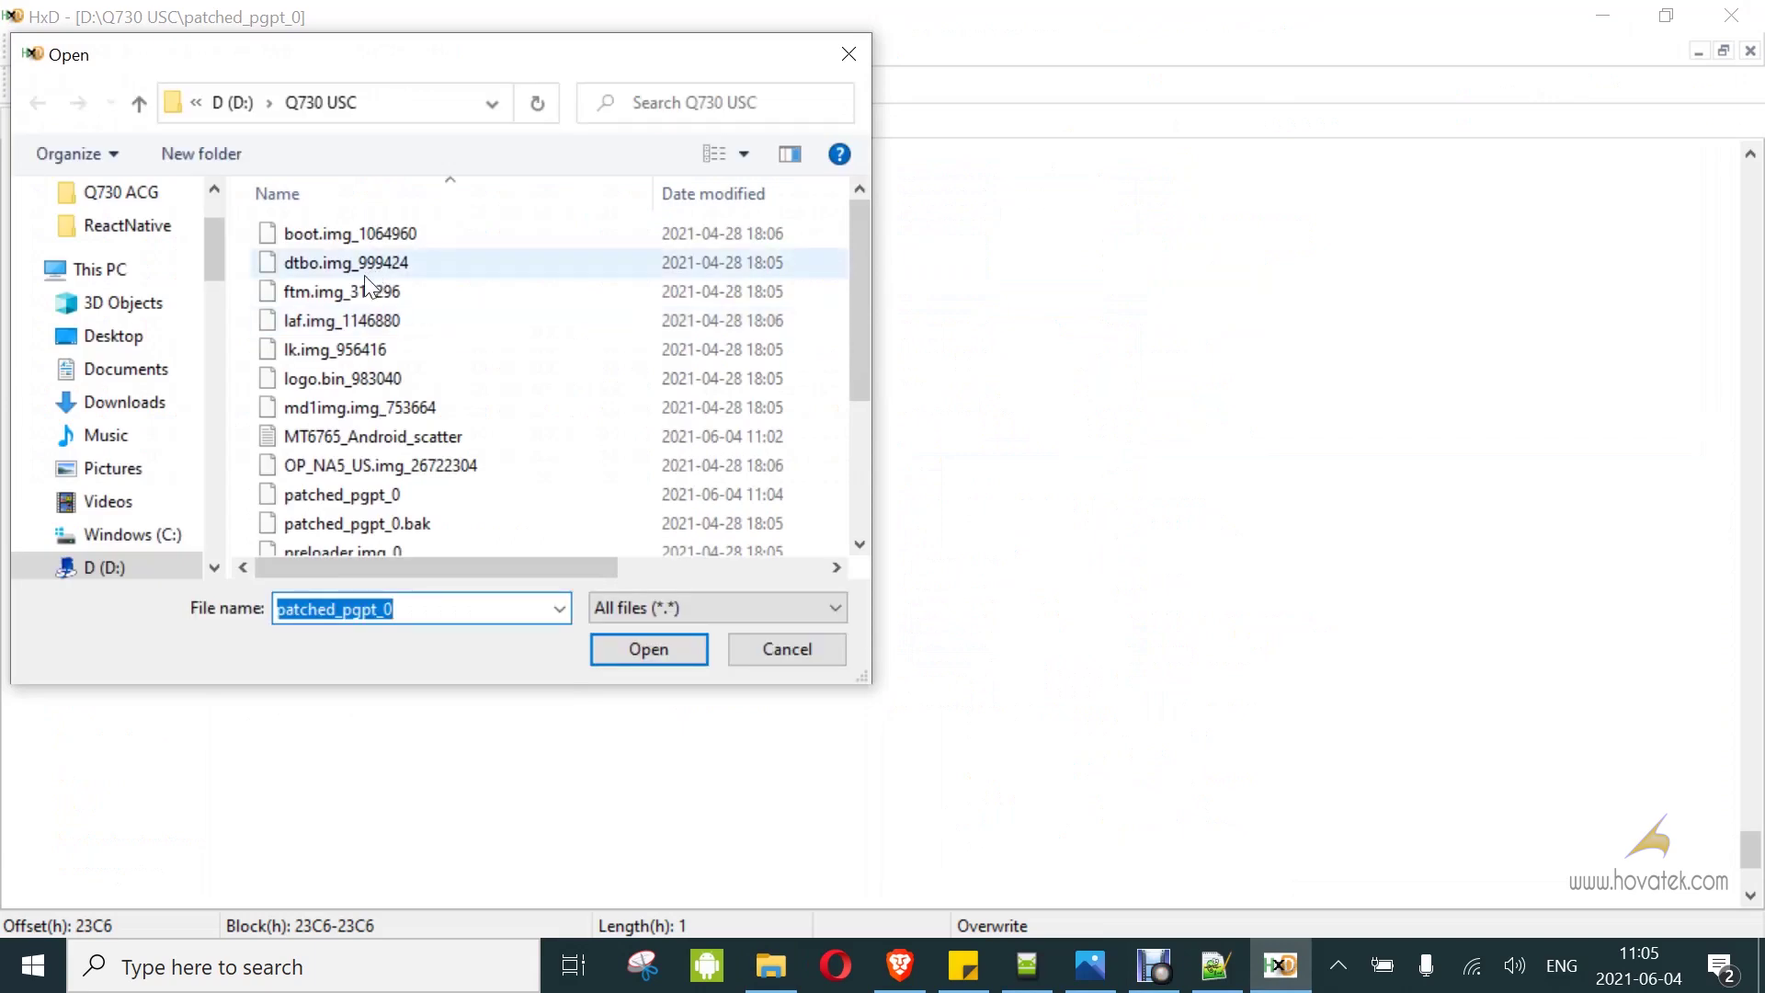
pyautogui.doubleClick(362, 231)
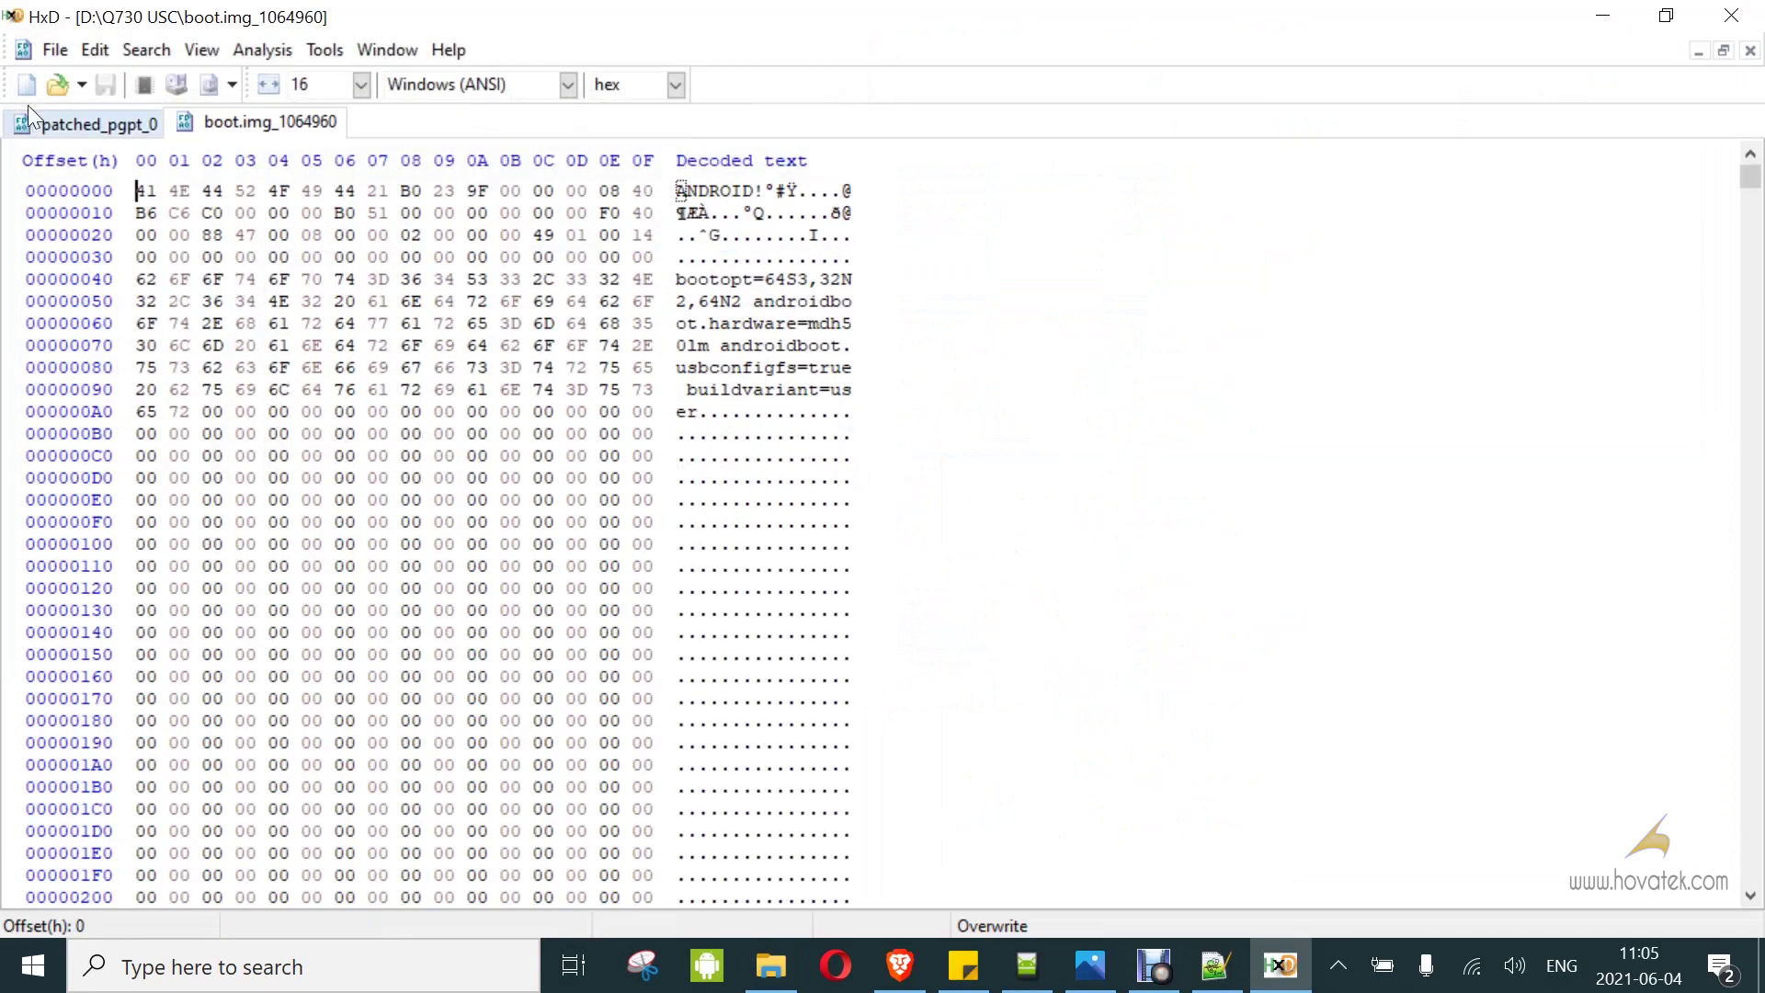
pyautogui.click(53, 55)
pyautogui.click(63, 108)
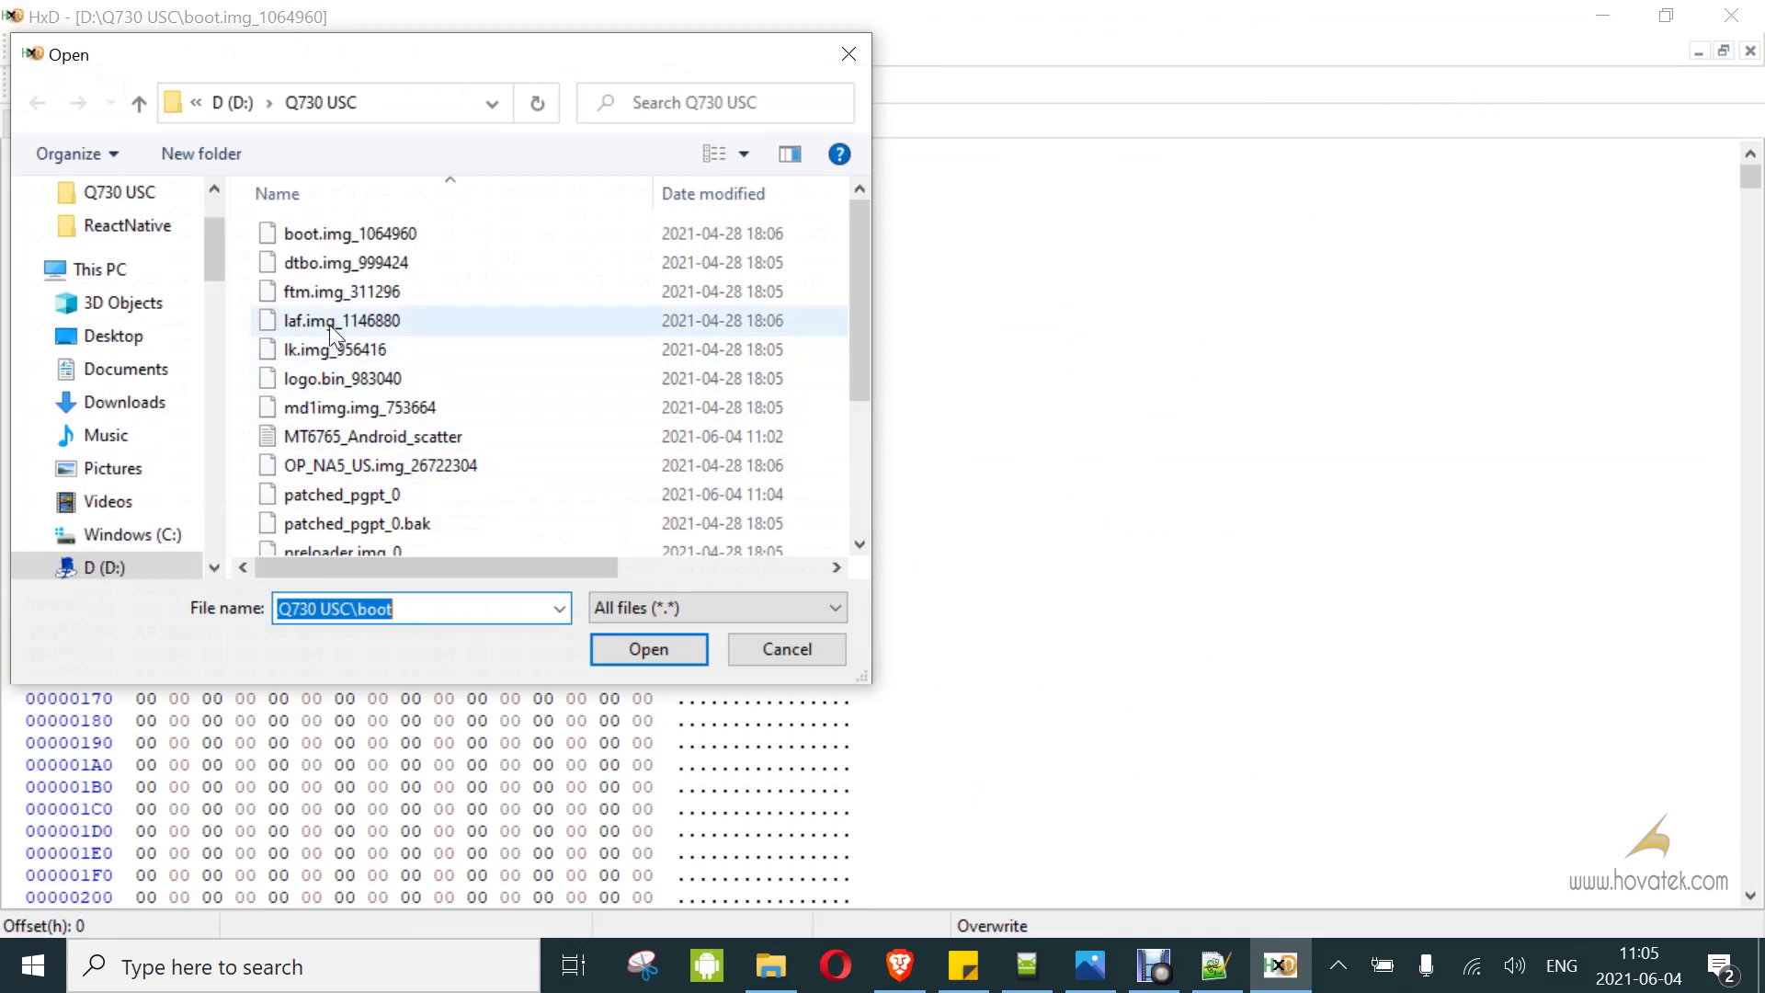
pyautogui.doubleClick(323, 318)
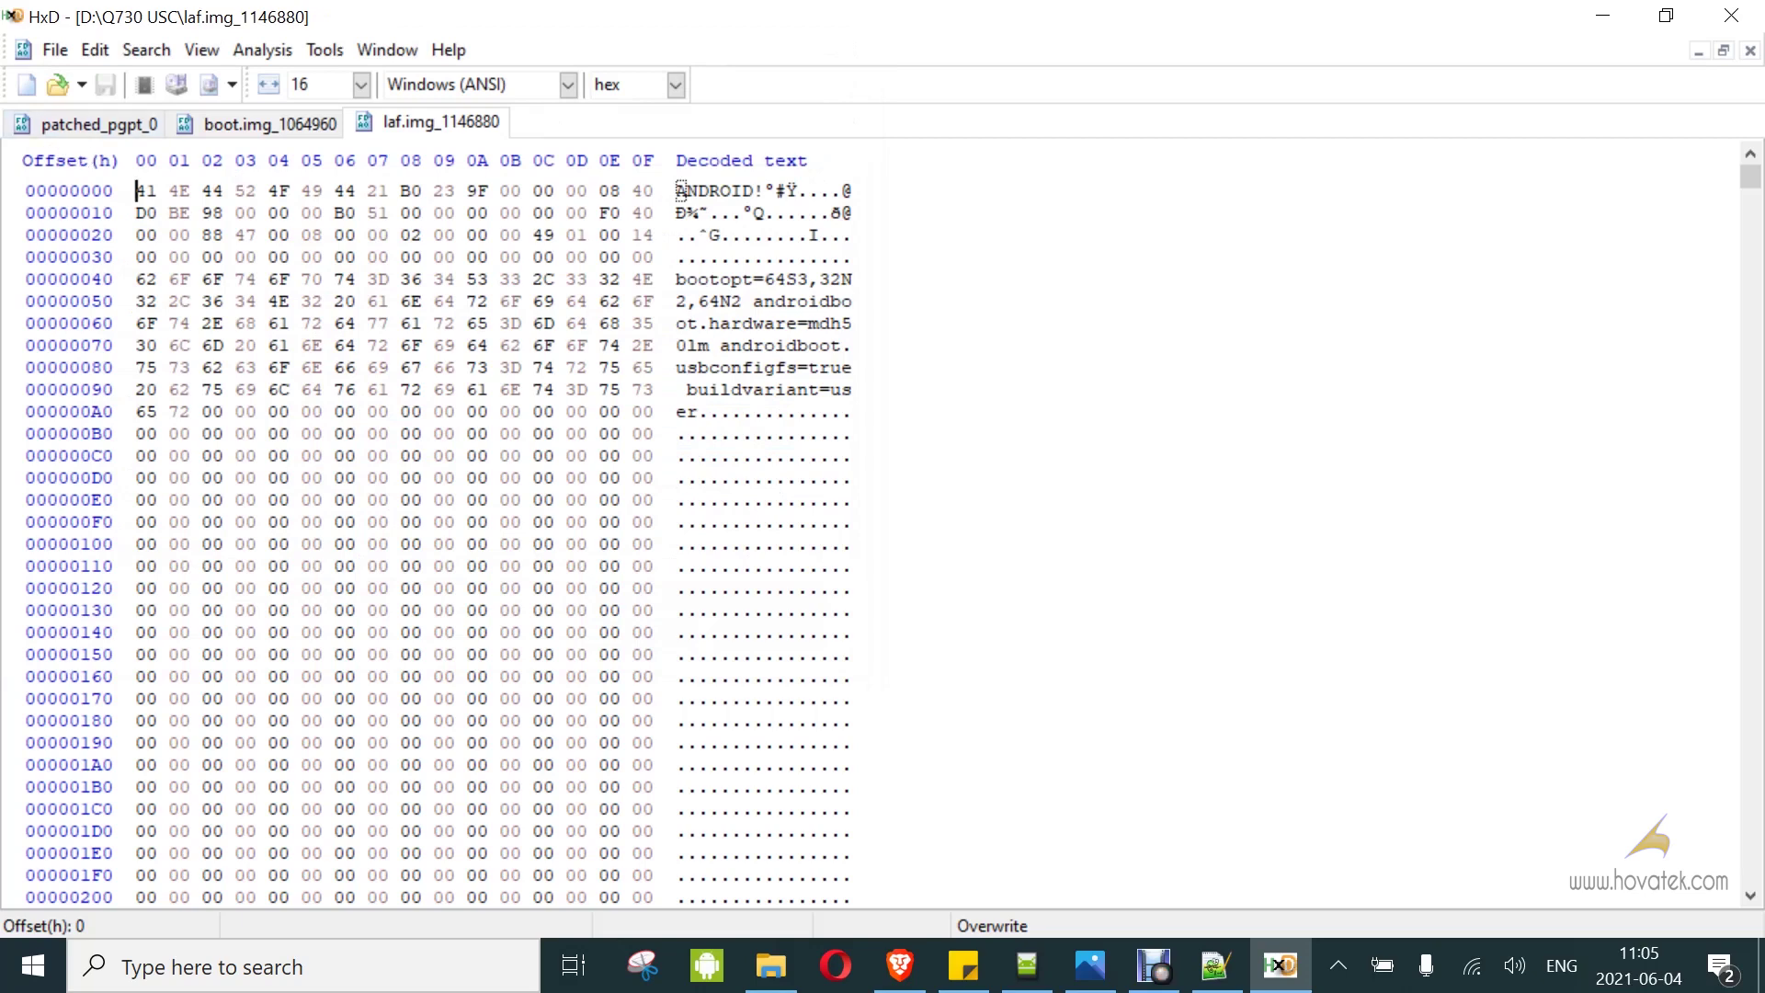
# Copy the entire laf.img_1146880 contents and switch back to boot.img_1064960.
pyautogui.hotkey('ctrl', 'a')
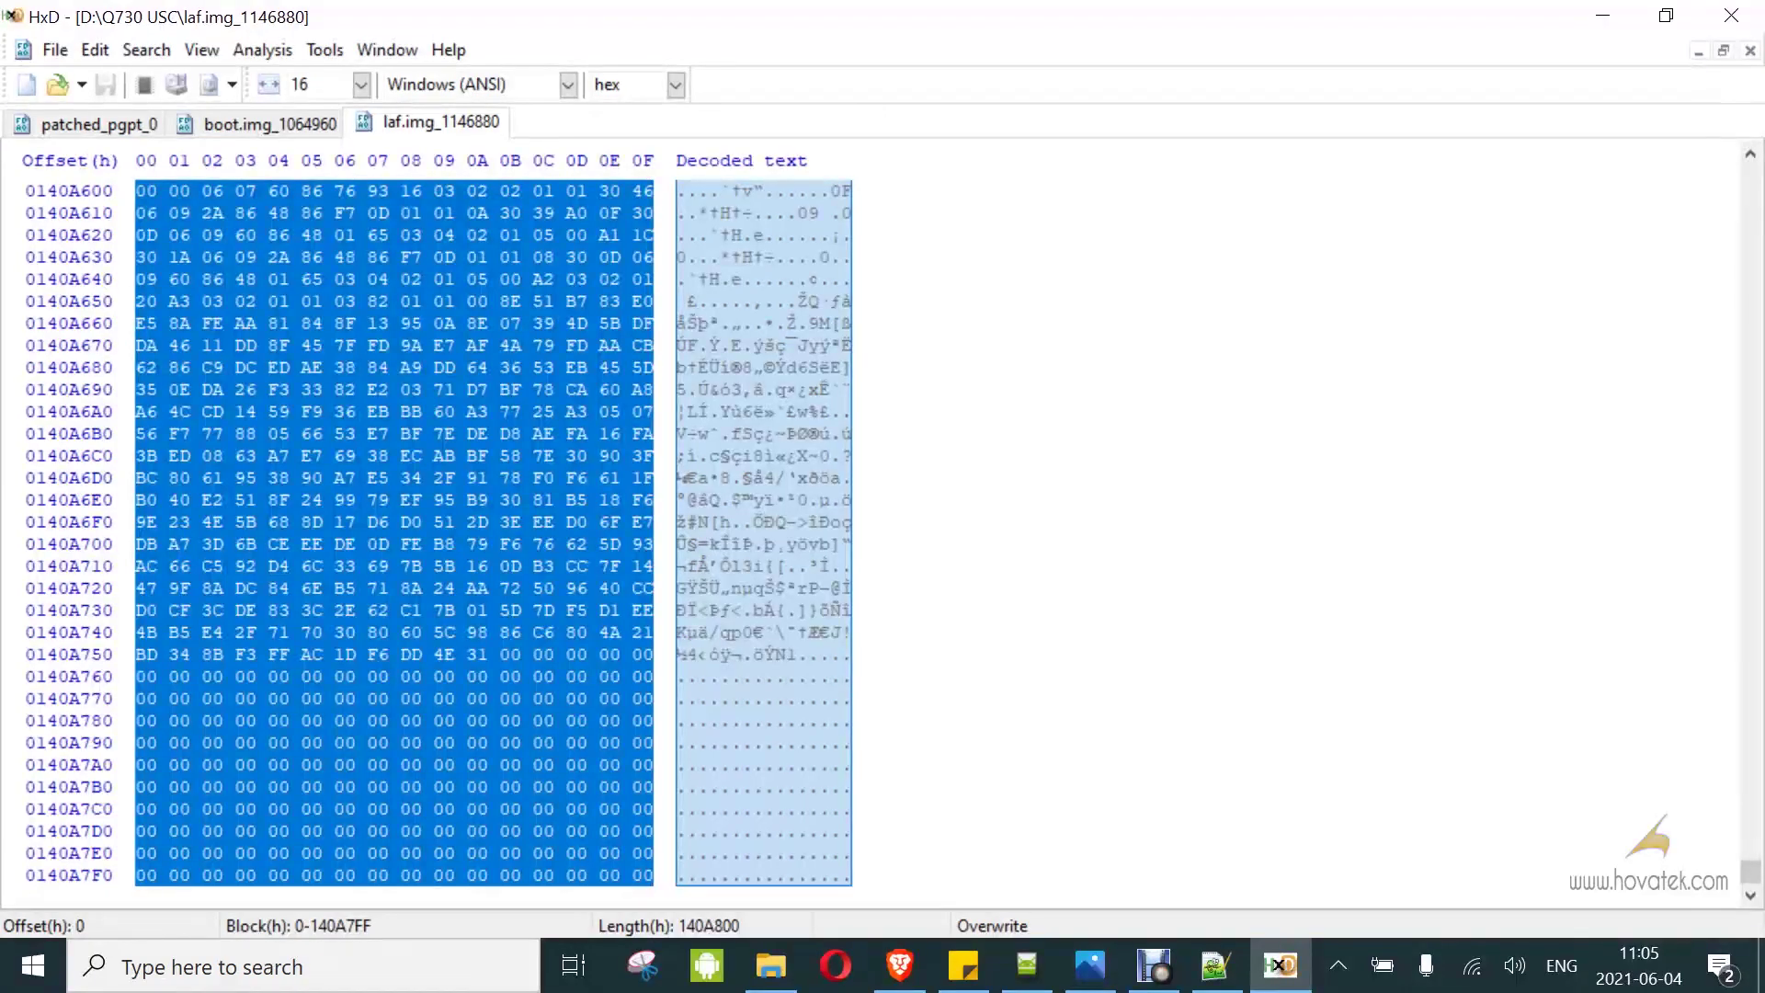
pyautogui.rightClick(299, 267)
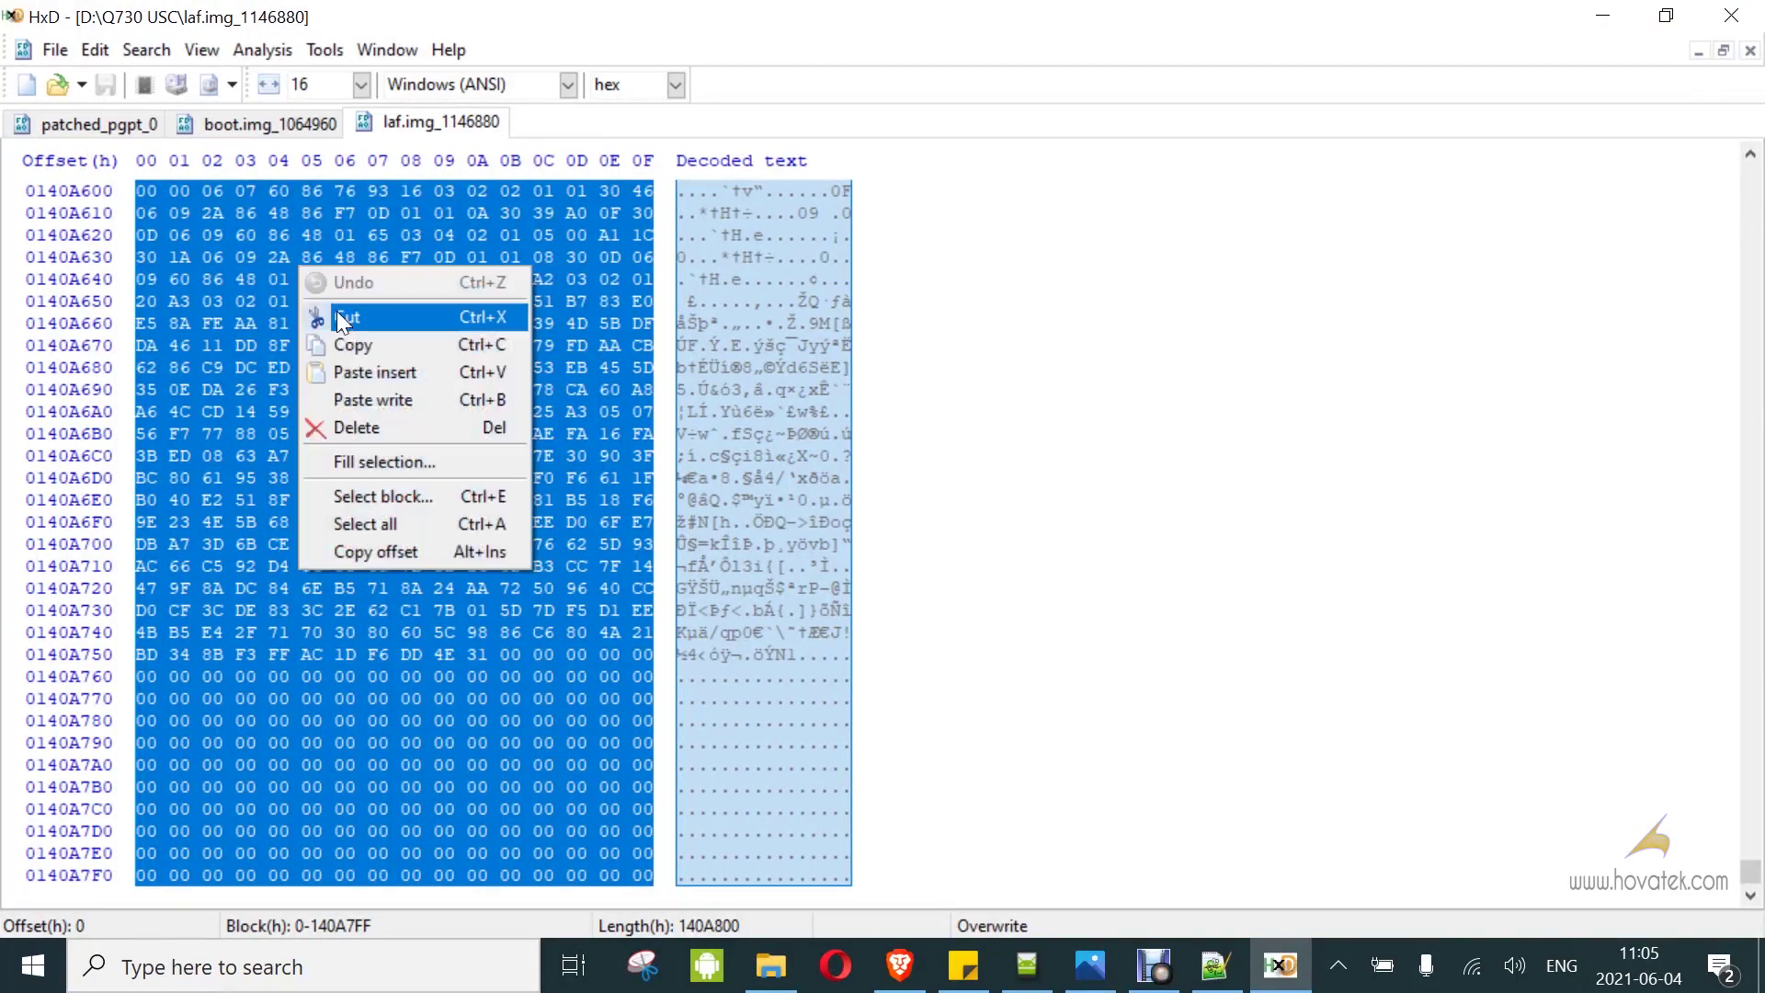
pyautogui.click(355, 345)
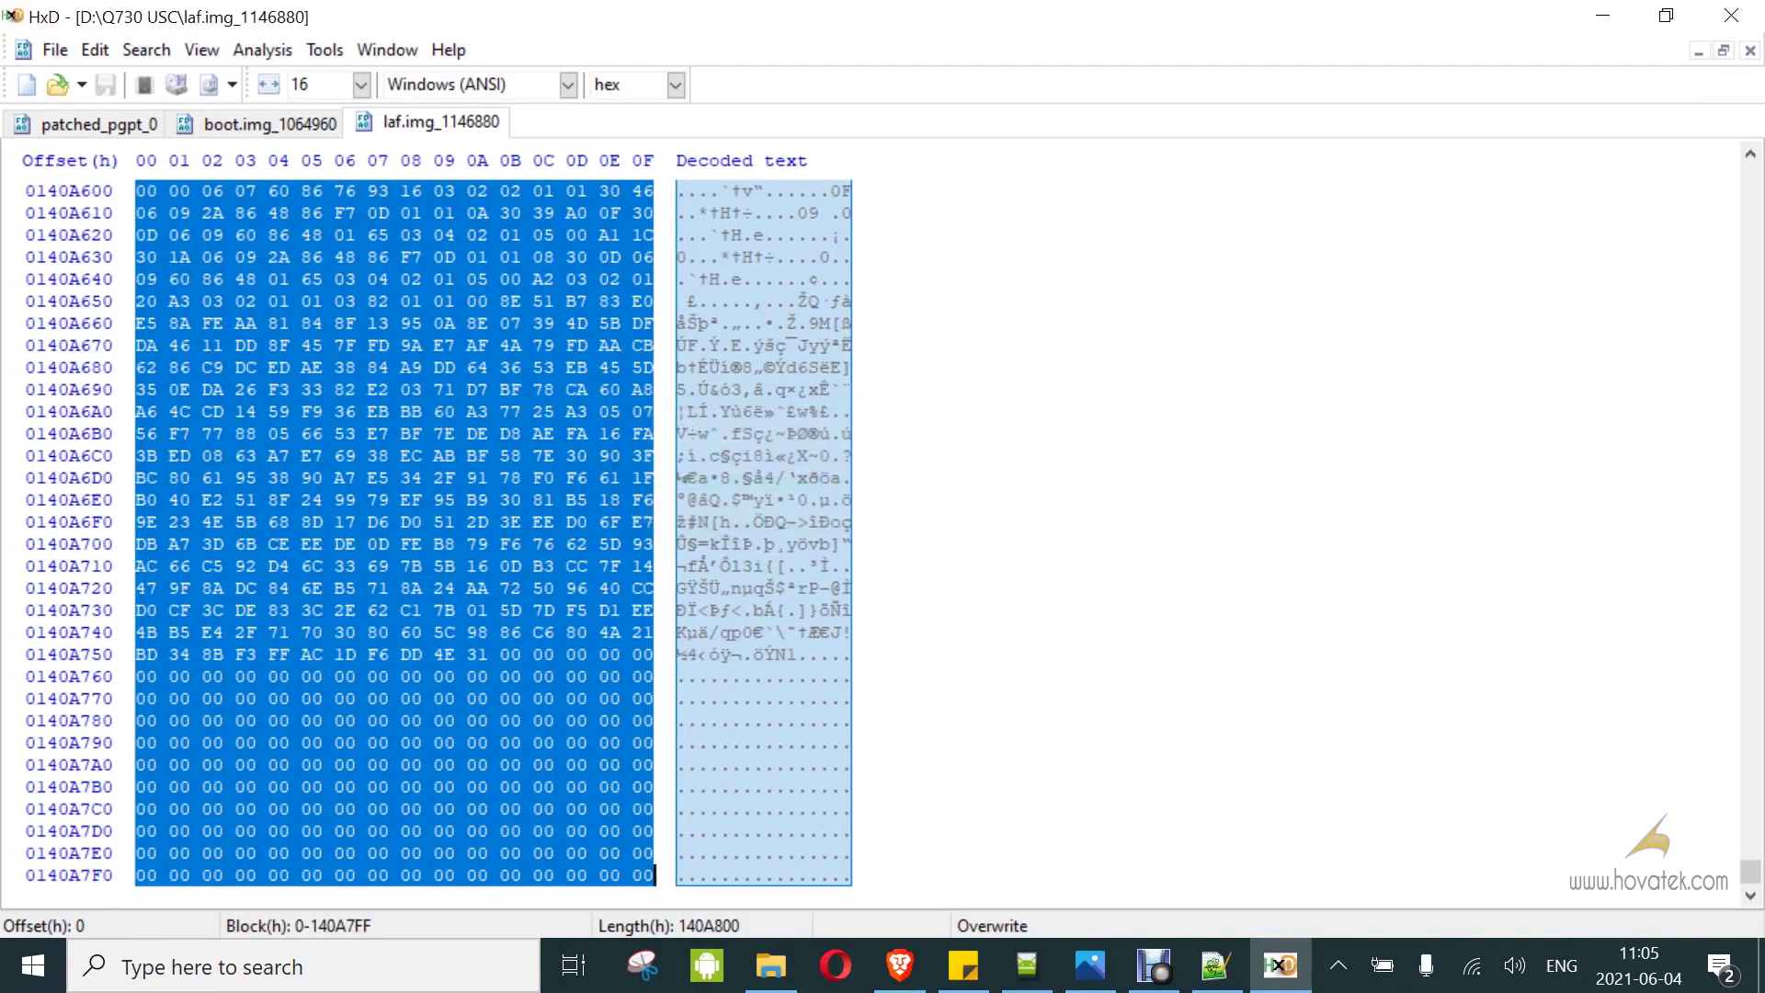
pyautogui.click(224, 123)
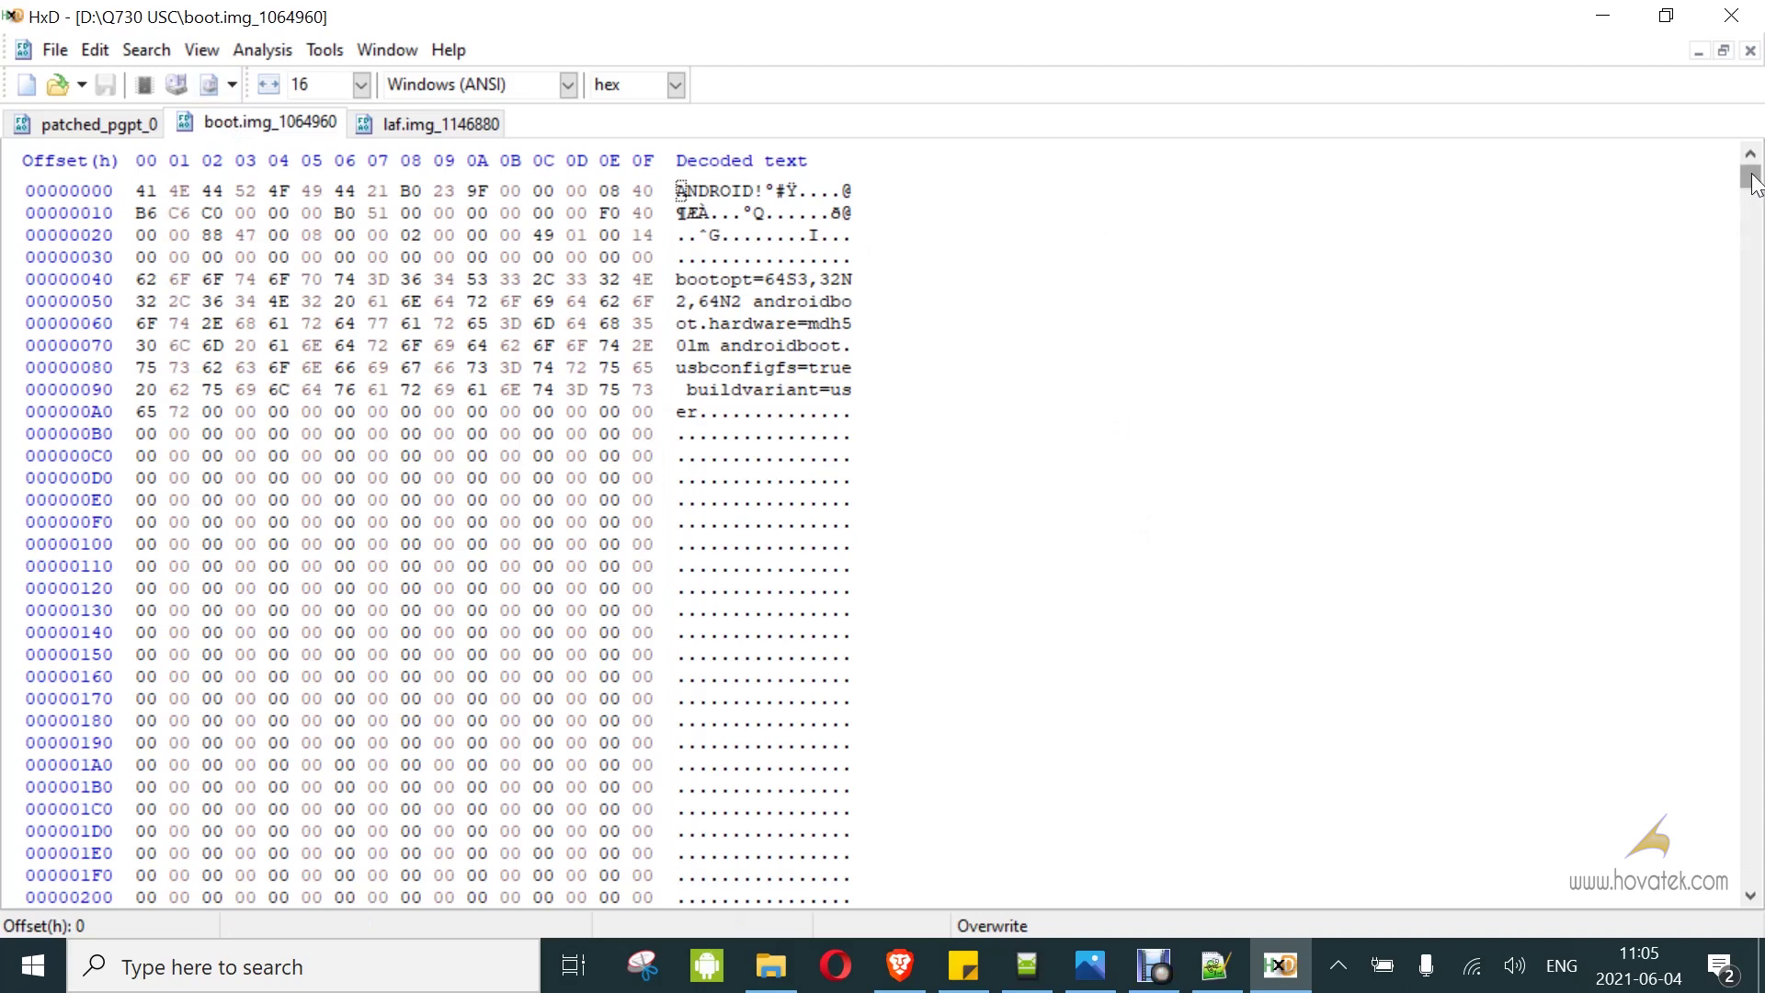
# Paste the laf data after boot.img_1064960's last byte, accepting the size change to 0x3C0A800.
pyautogui.moveTo(1747, 184); pyautogui.dragTo(1753, 890)
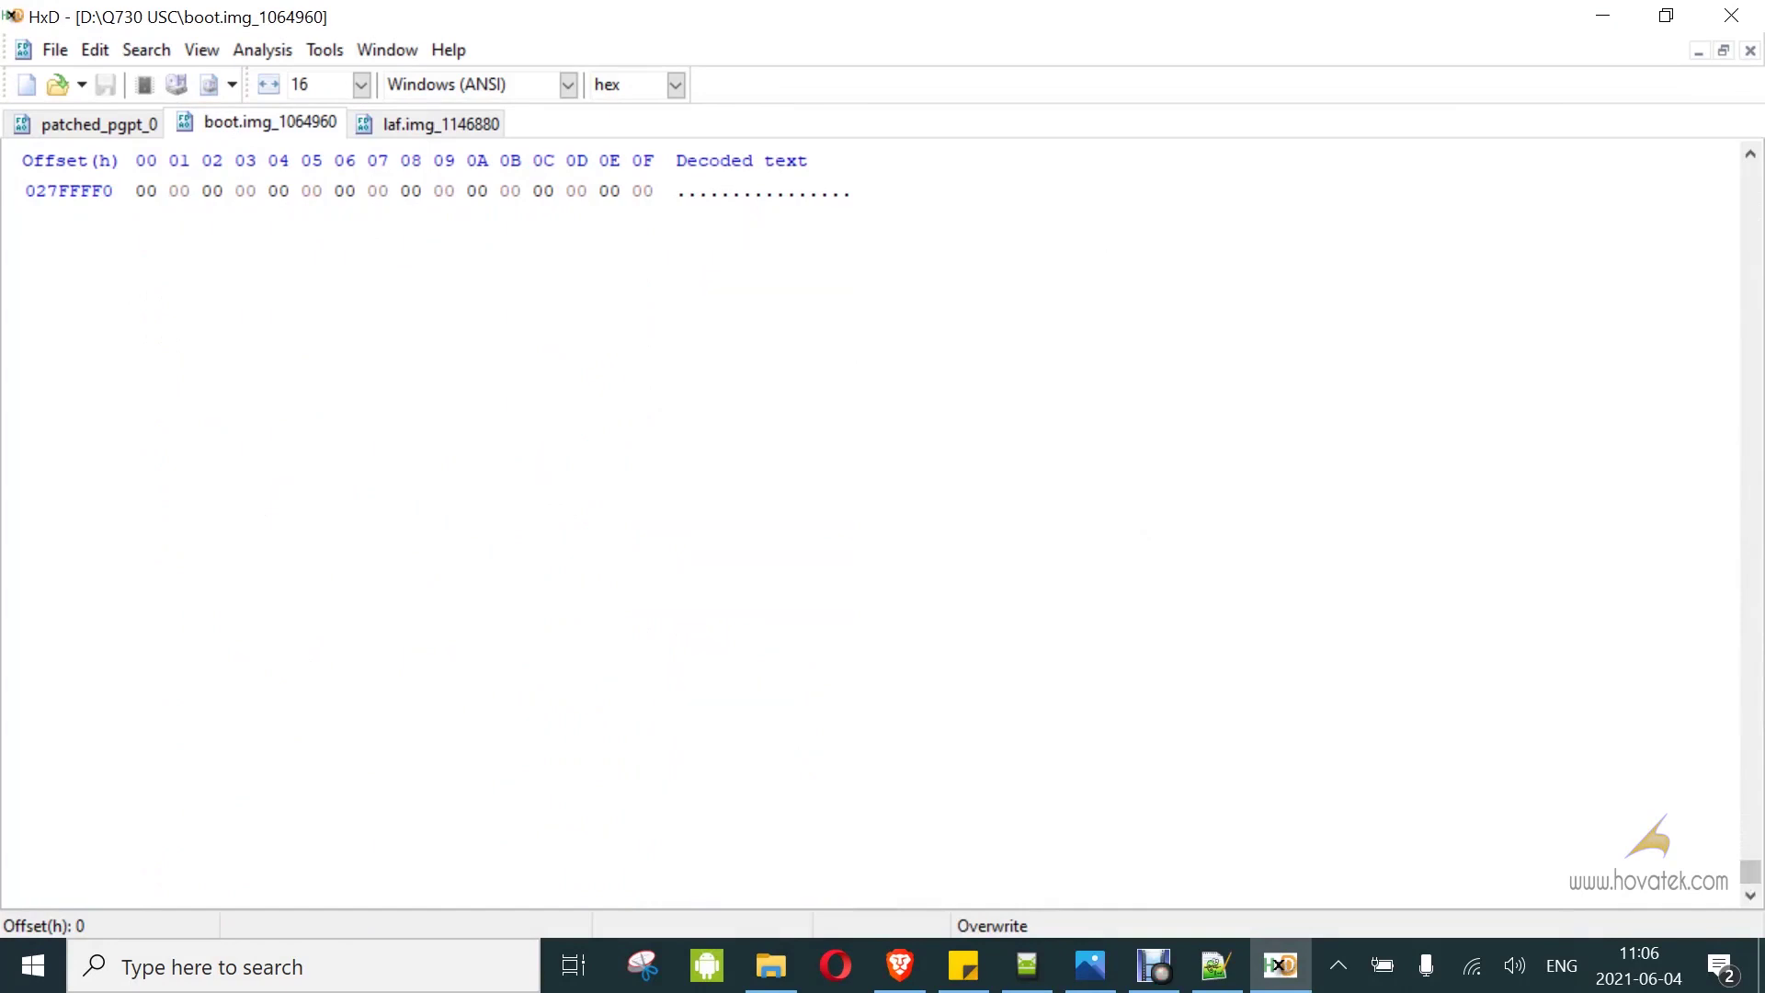
pyautogui.scroll(2, 432, 257)
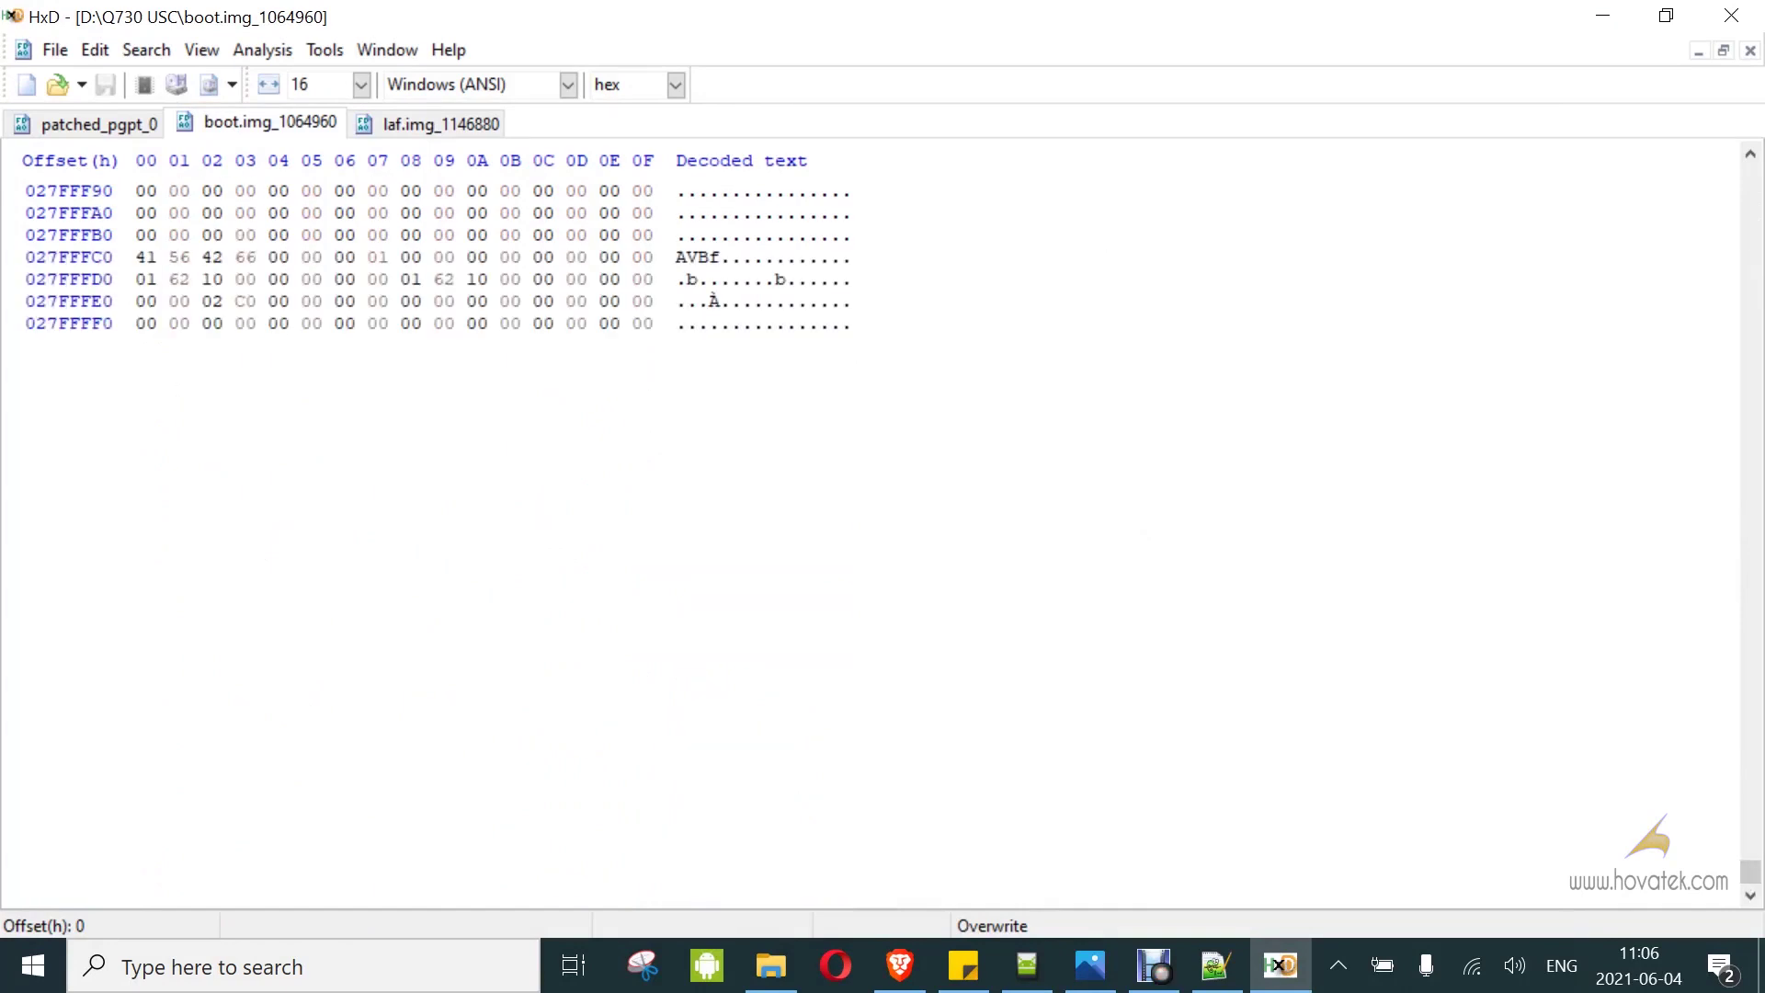
pyautogui.click(656, 329)
pyautogui.hotkey('ctrl', 'v')
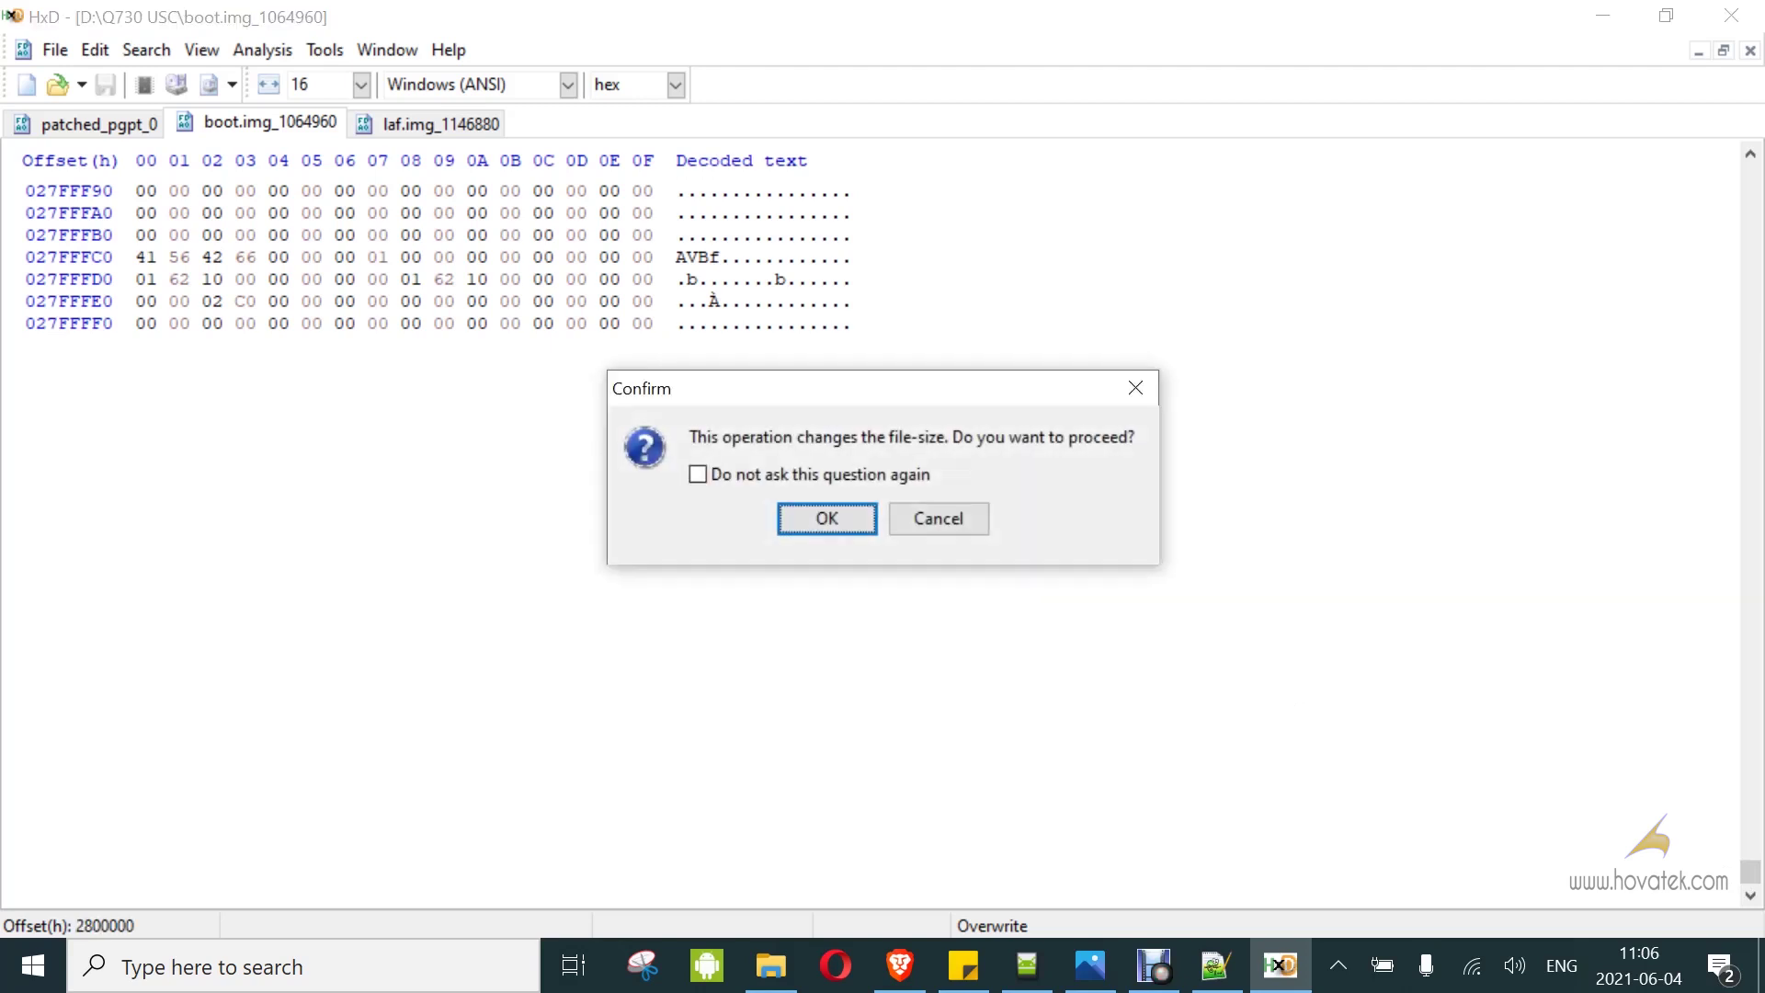
pyautogui.click(826, 518)
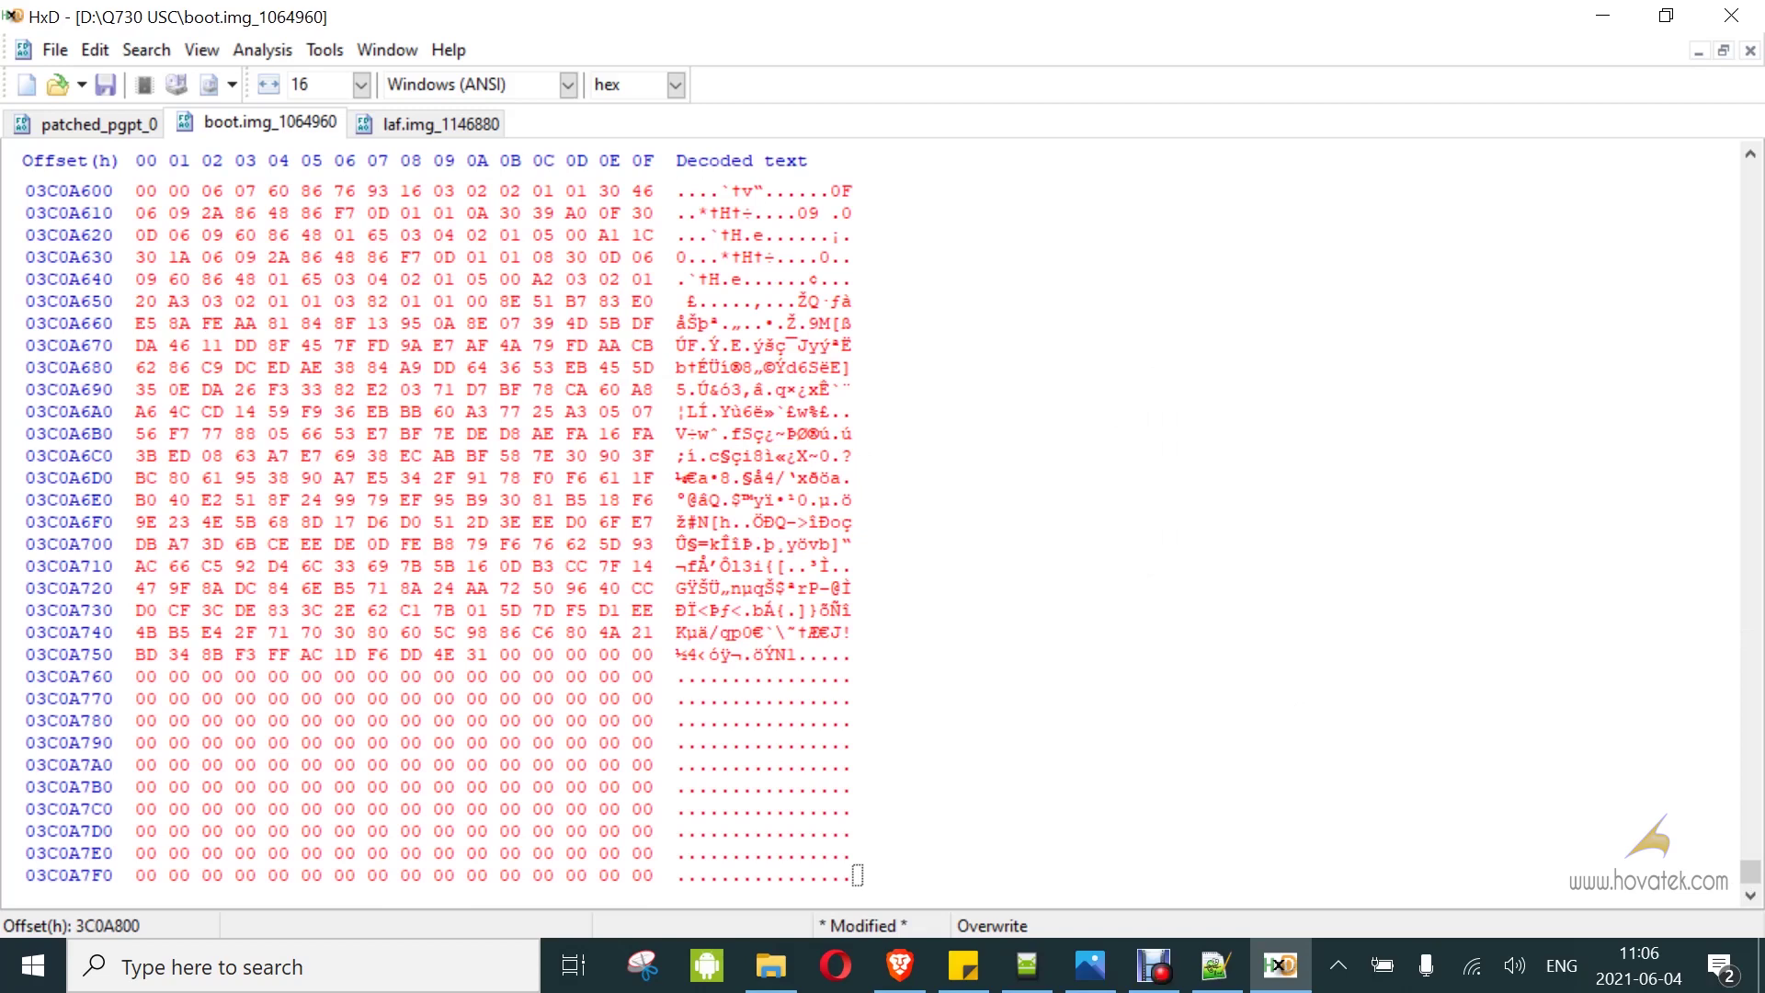
pyautogui.click(781, 970)
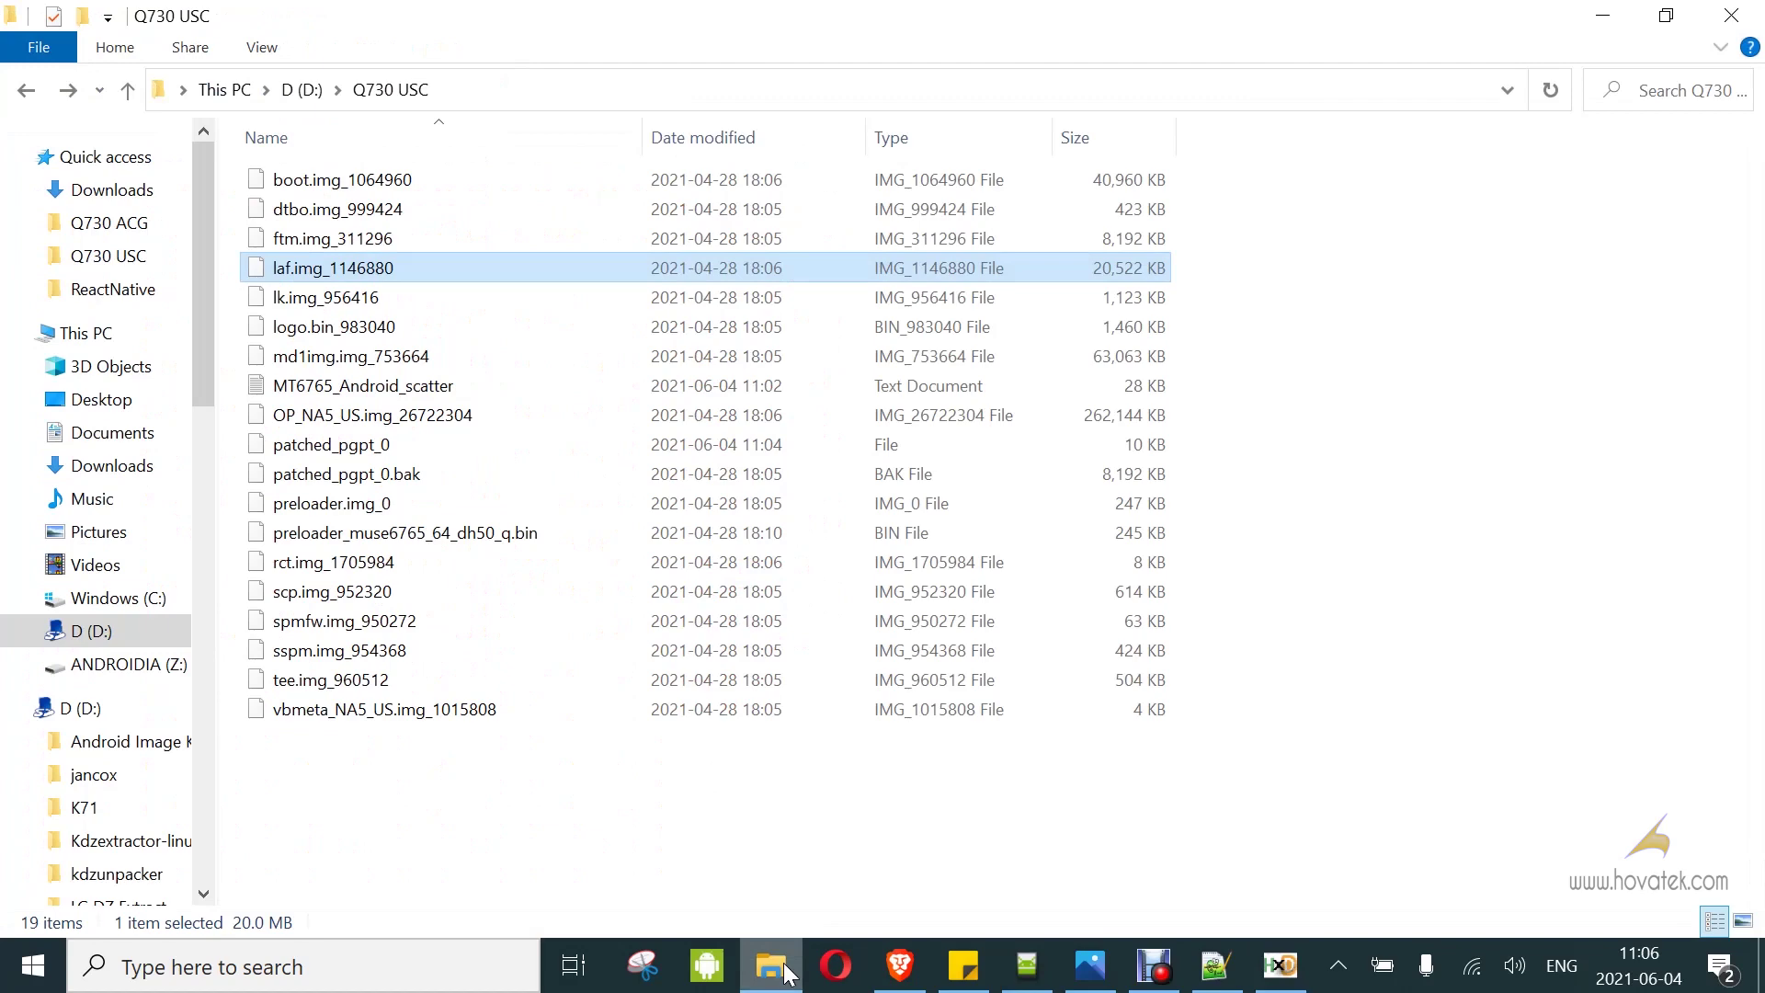
# Save boot.img_1064960 and confirm in Explorer it now measures 61,482 KB beside its .bak backup.
pyautogui.click(786, 973)
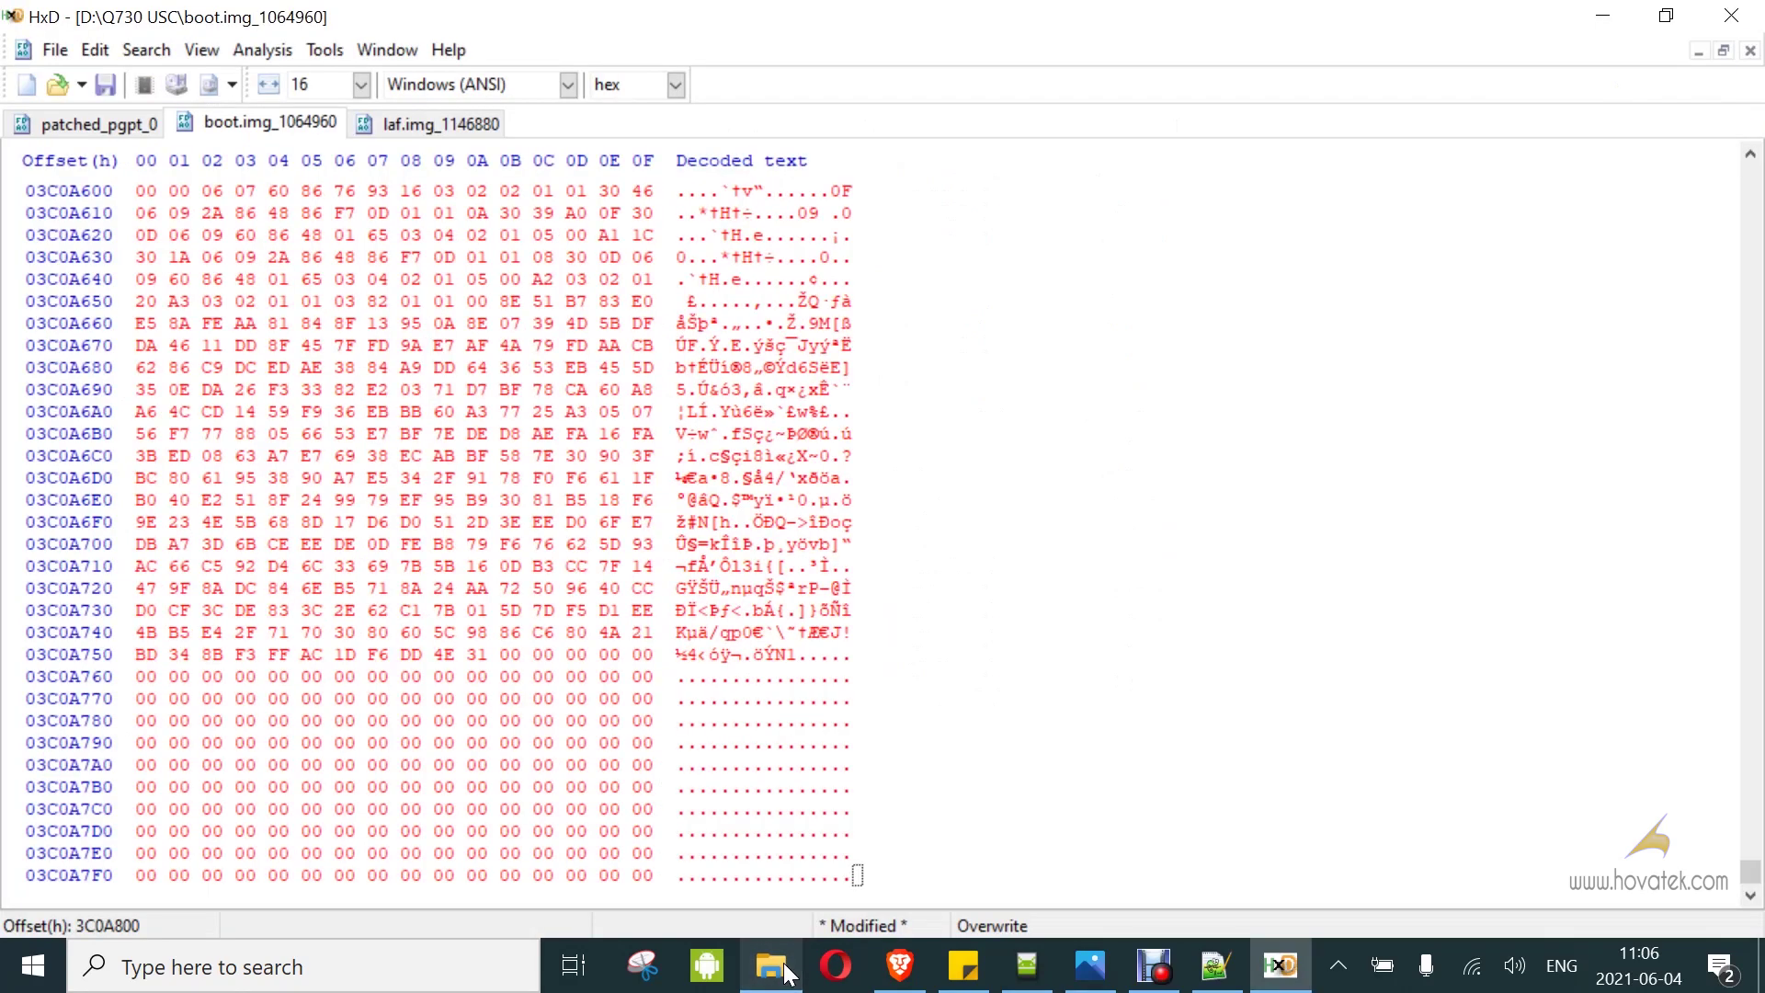
pyautogui.hotkey('ctrl', 's')
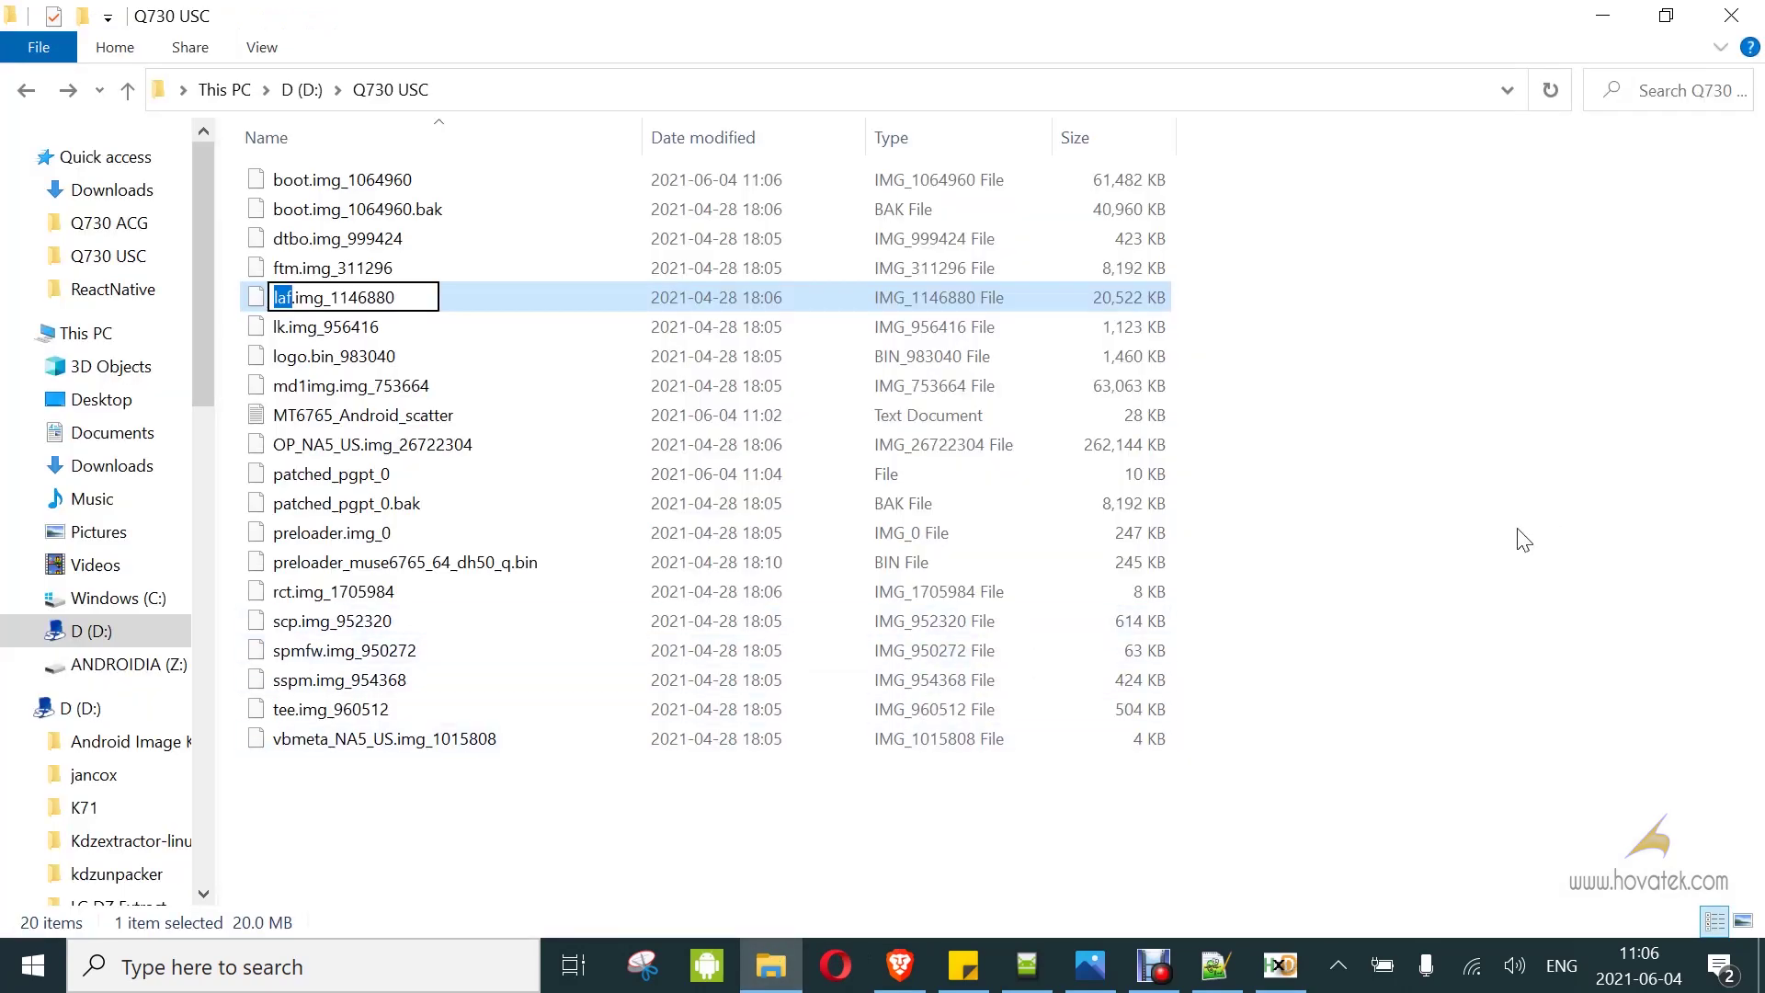
pyautogui.press('Tab')
pyautogui.press('Escape')
pyautogui.click(1491, 535)
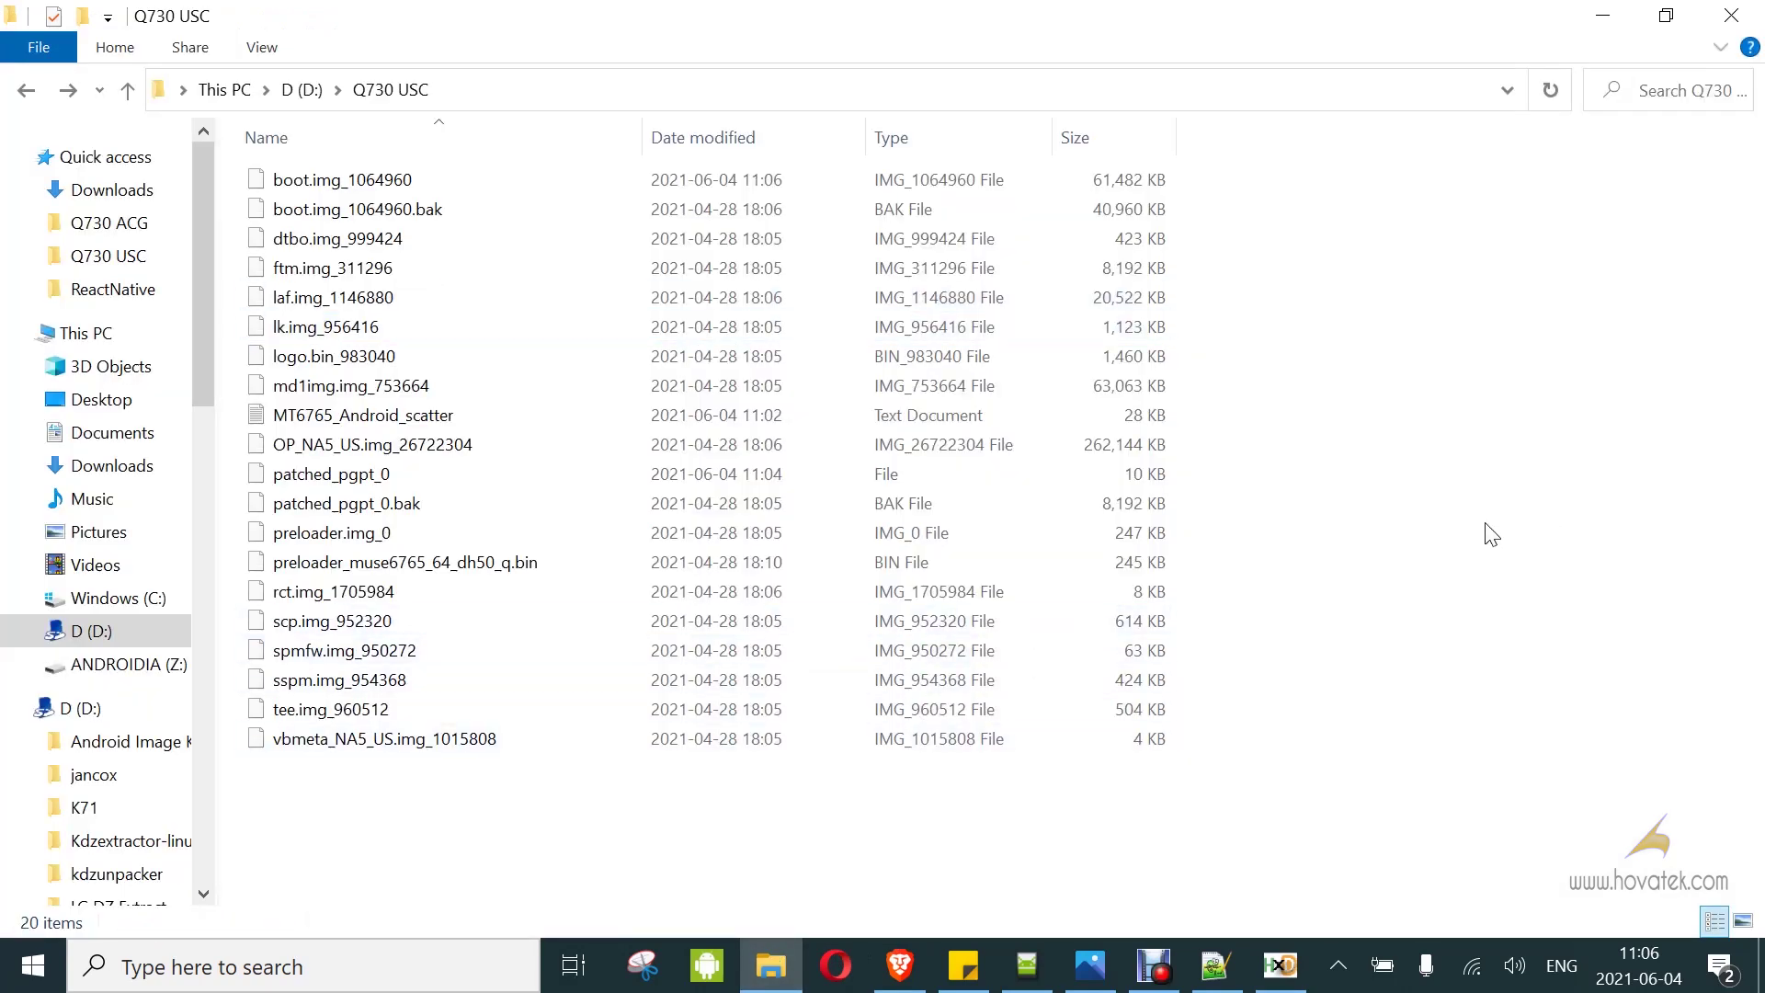
pyautogui.click(372, 179)
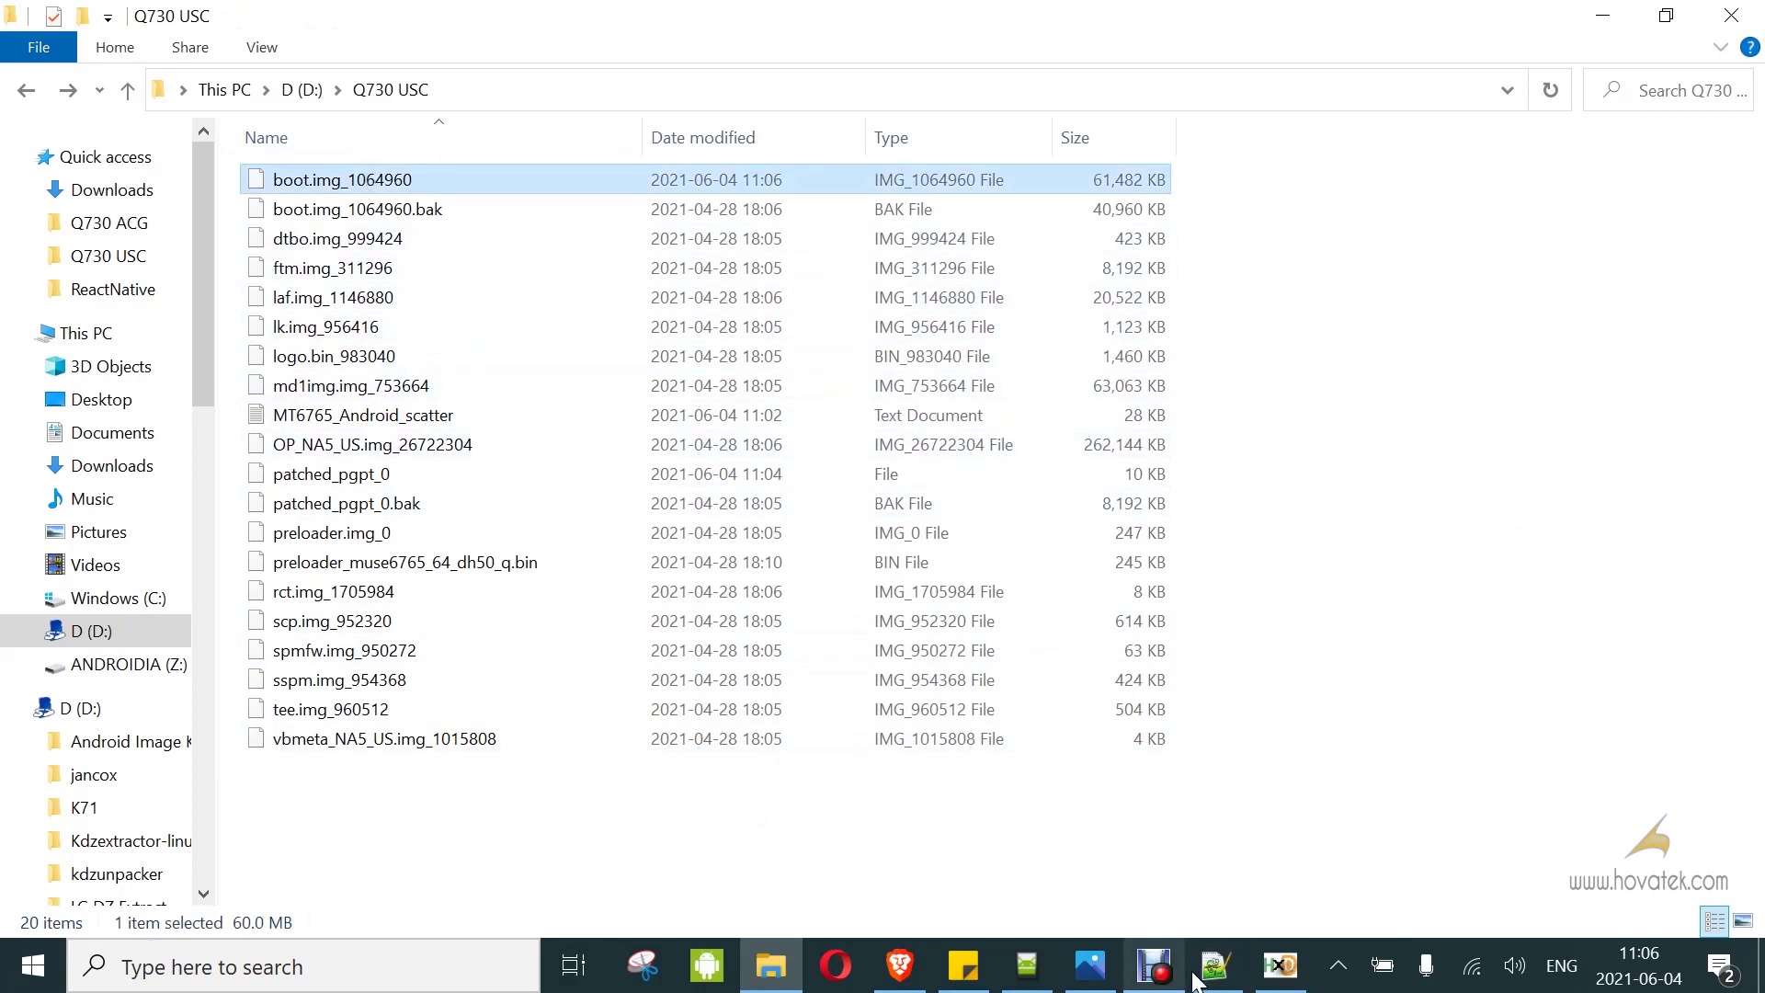
pyautogui.moveTo(1214, 980)
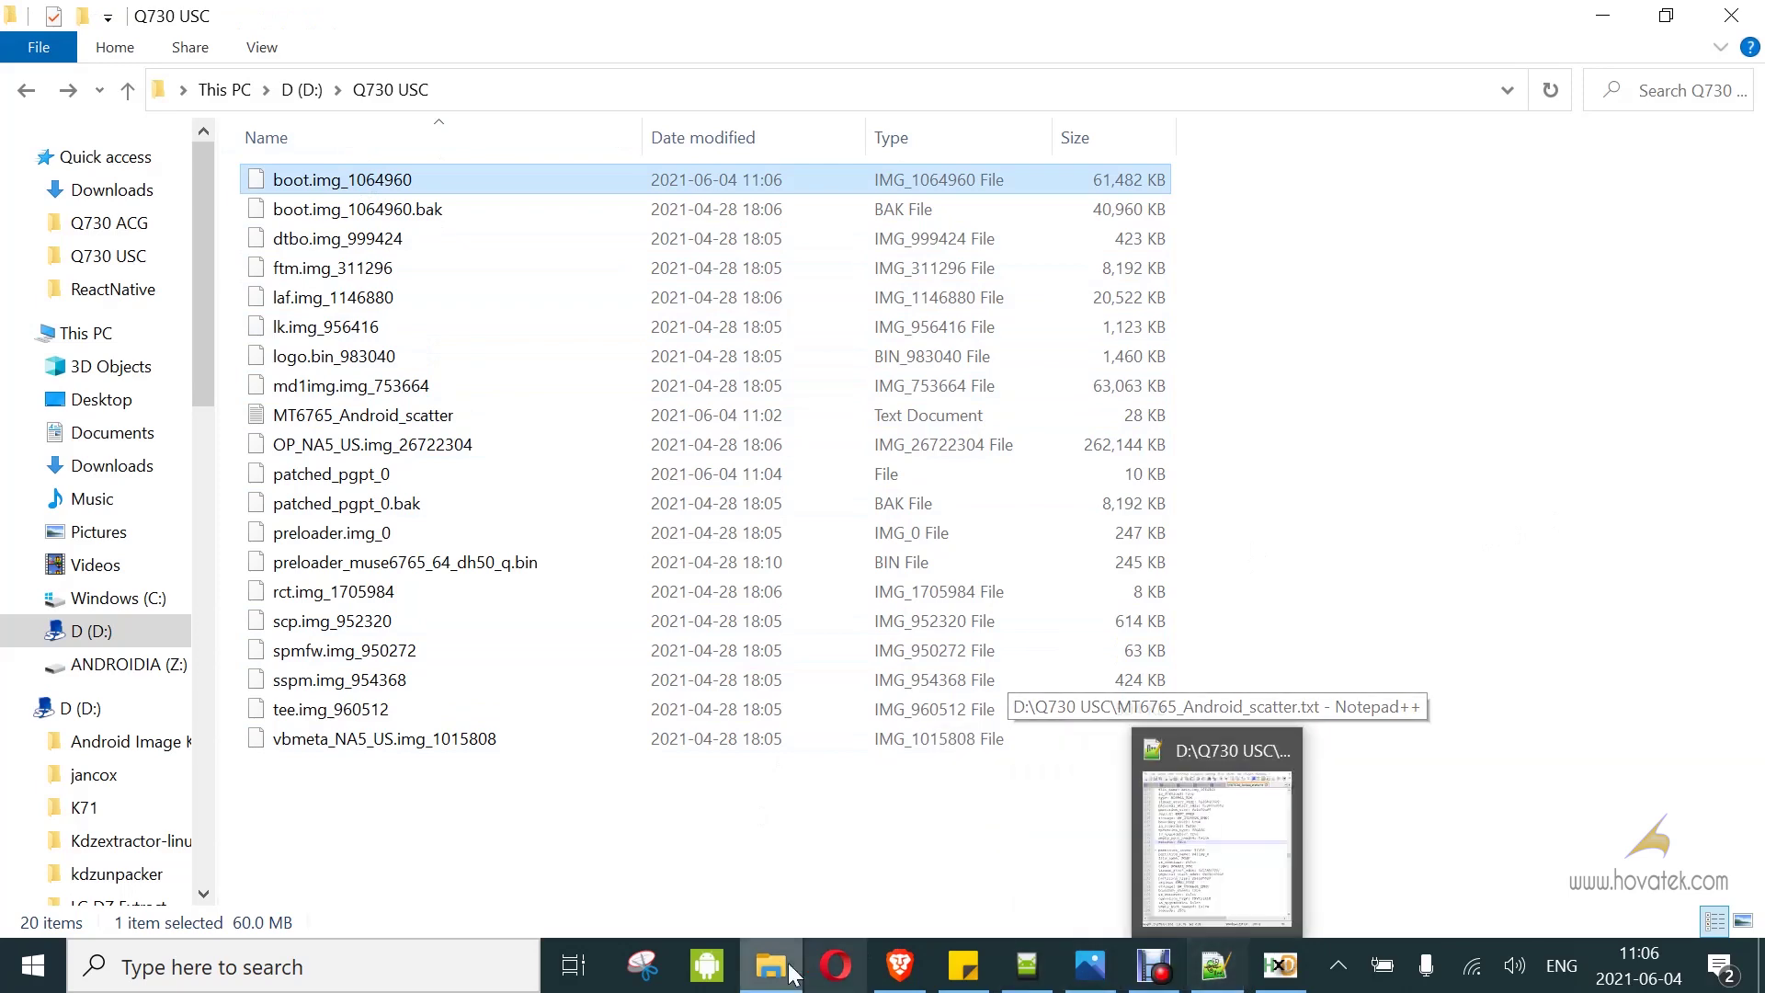
# Show patched_pgpt_0 in HxD from its start down to the EFI PART header at 0x200.
pyautogui.click(1278, 976)
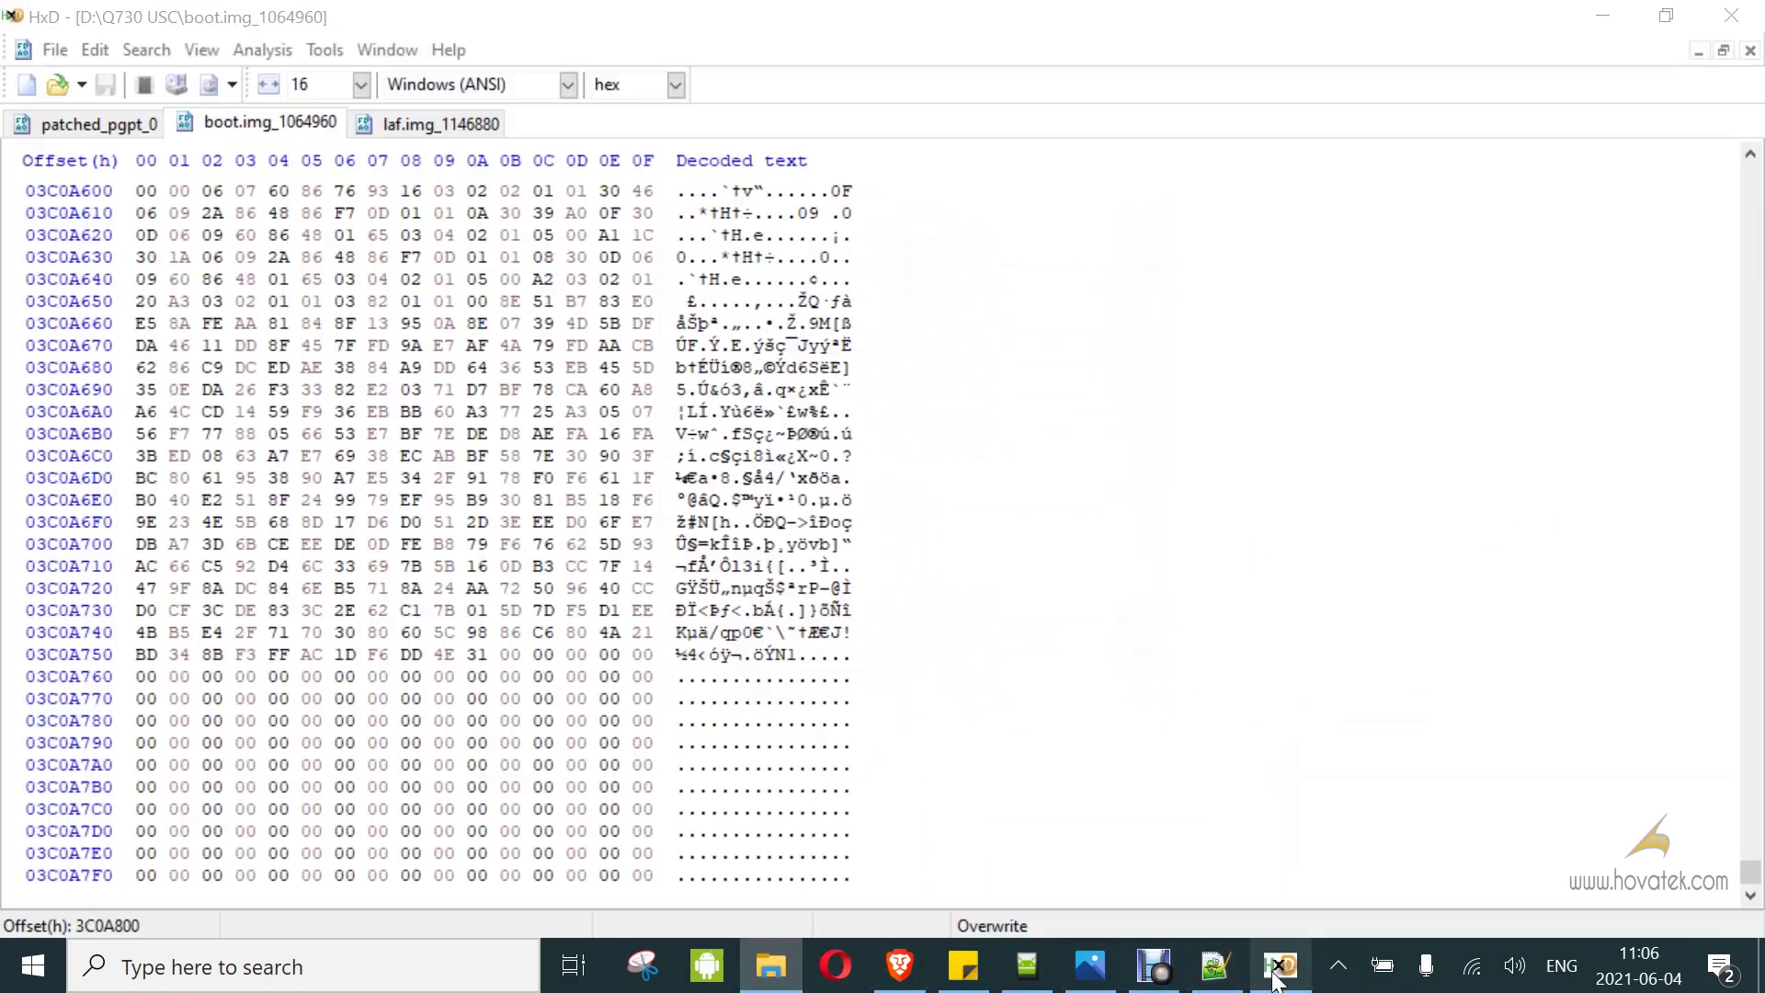
pyautogui.click(66, 125)
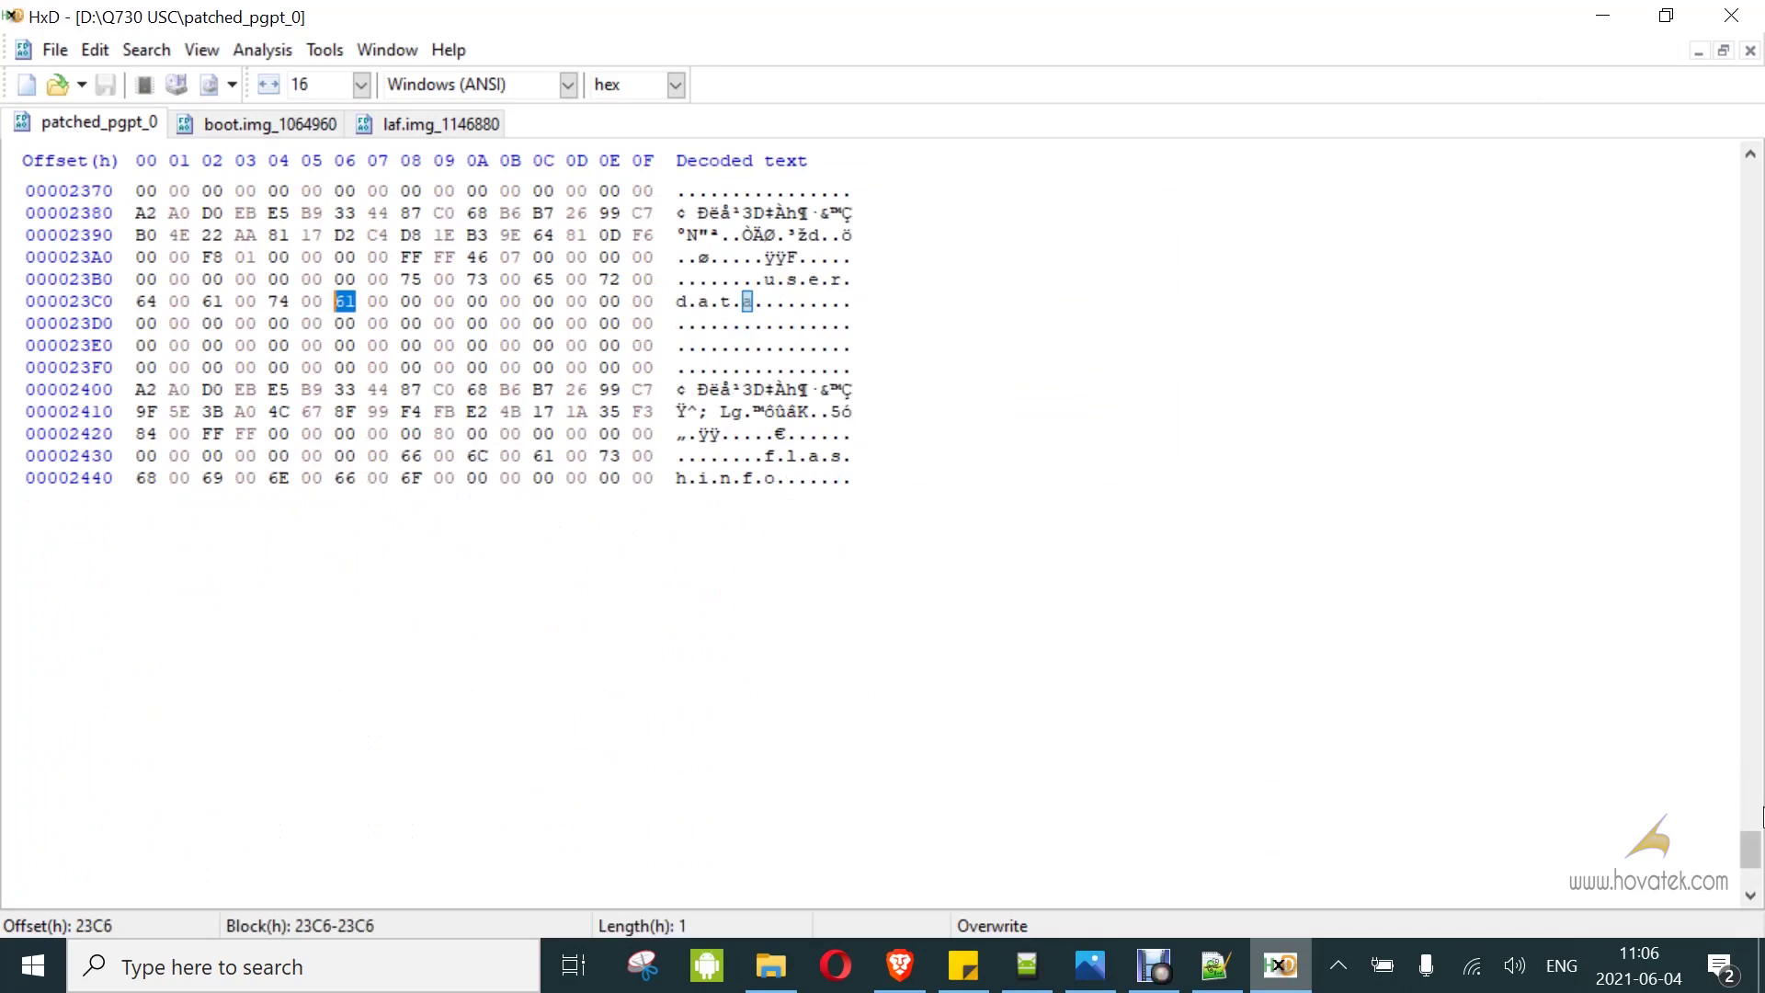
pyautogui.moveTo(1754, 841); pyautogui.dragTo(1752, 170)
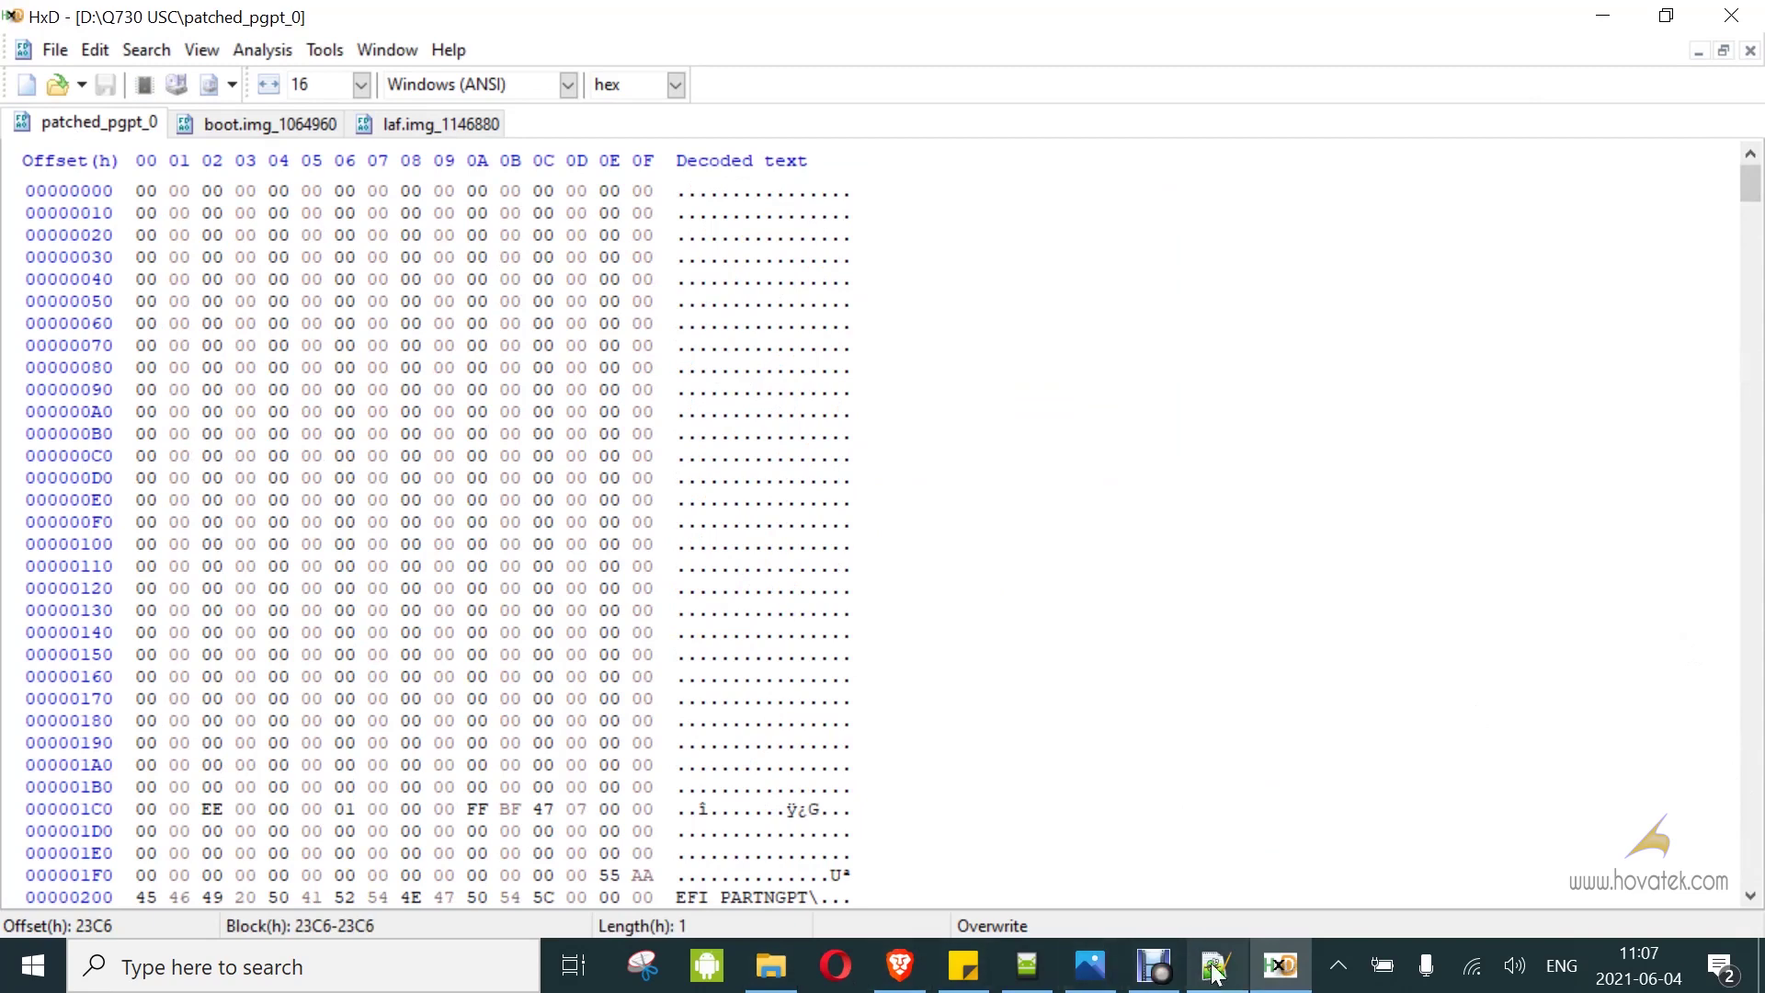
# Load MT6765_Android_scatter.txt again as SP Flash Tool's scatter-loading file.
pyautogui.click(1027, 965)
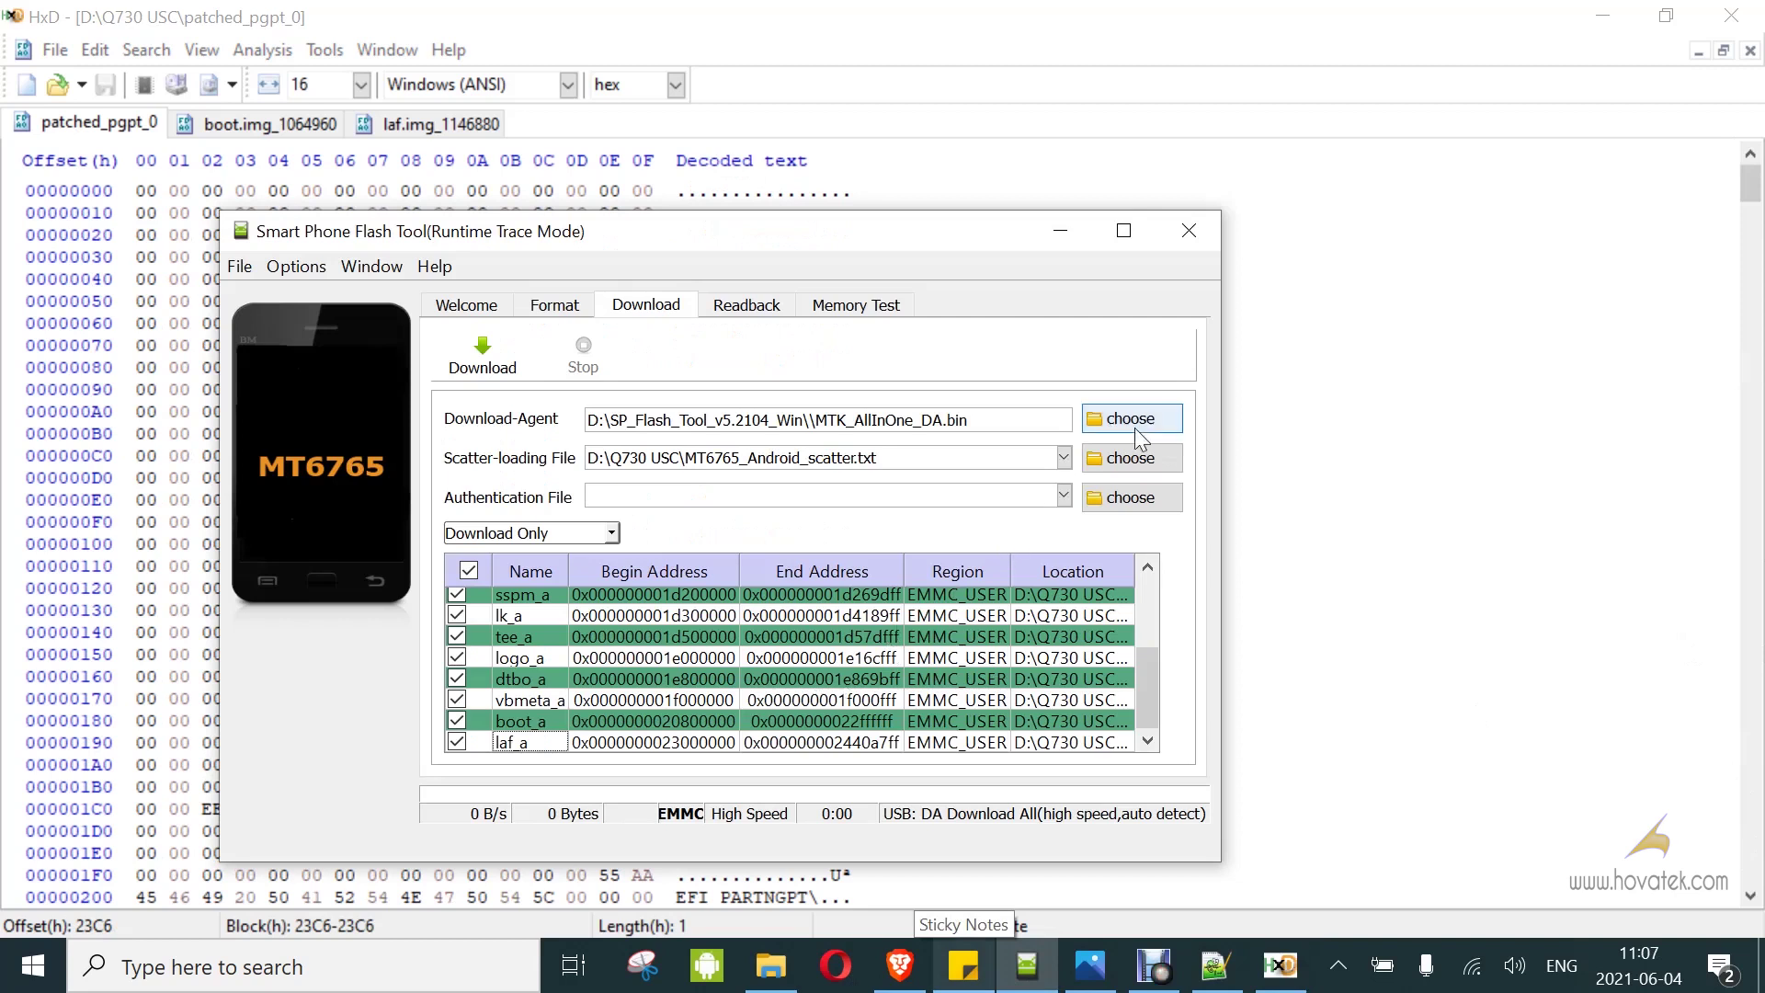
pyautogui.click(1140, 467)
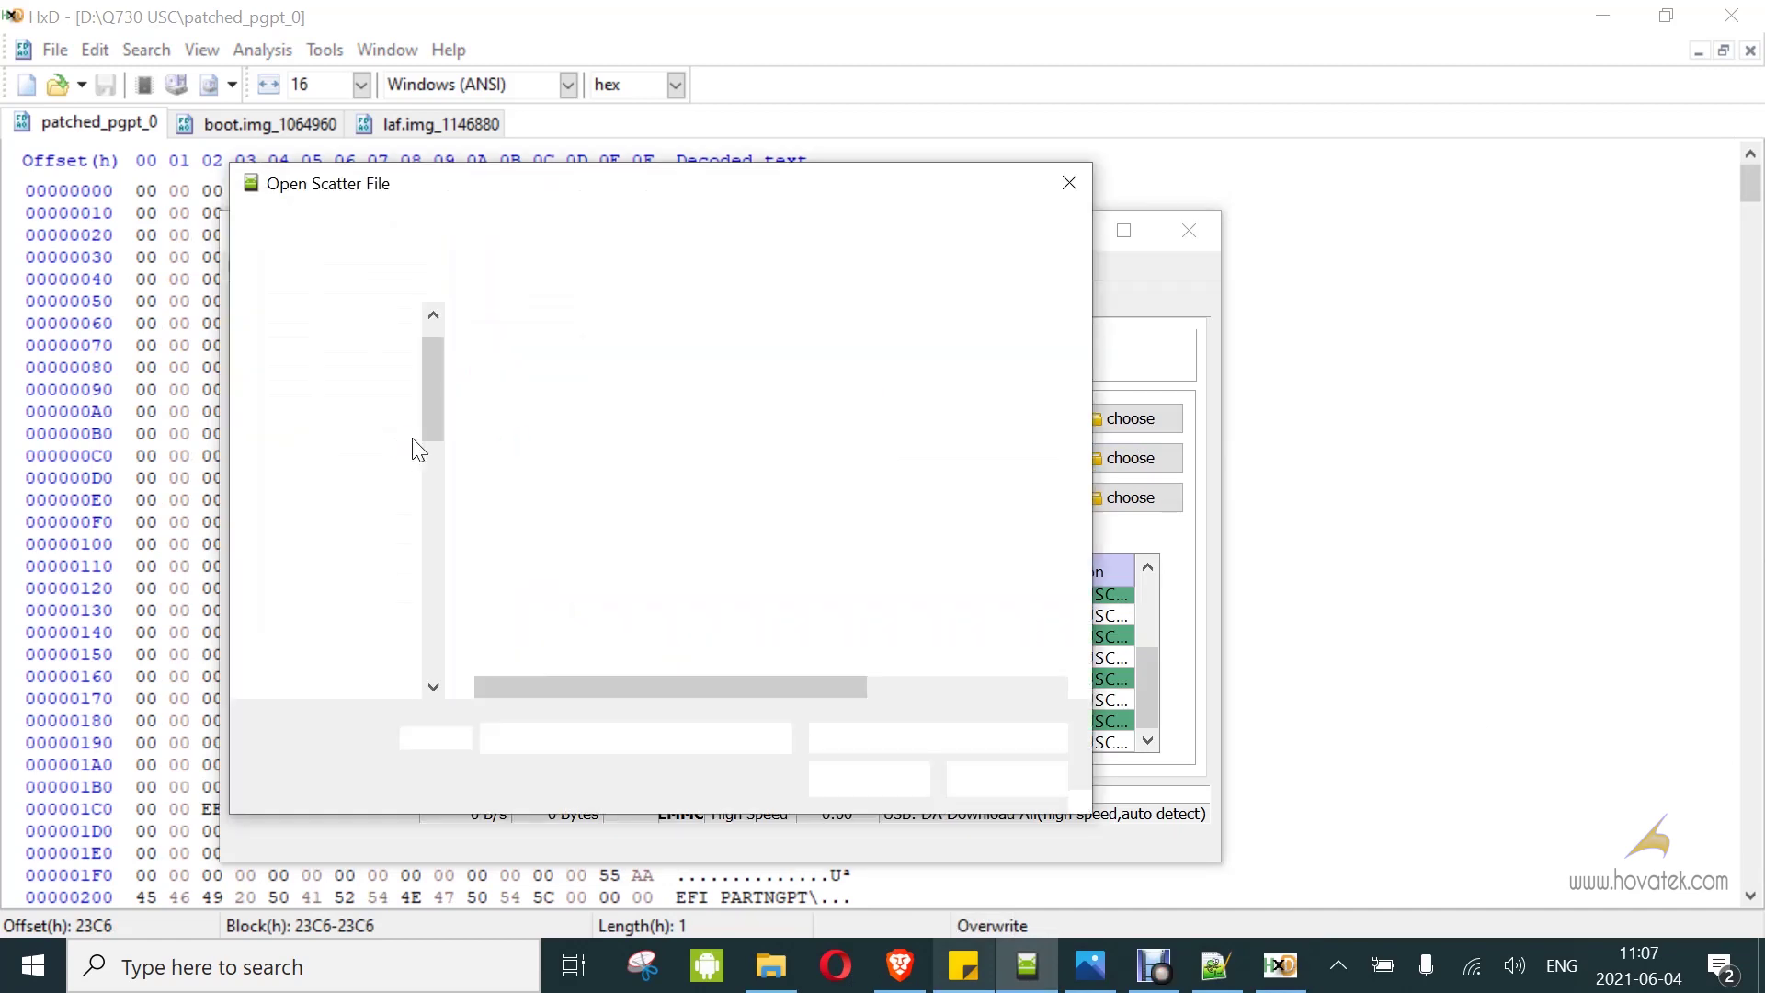
pyautogui.doubleClick(593, 364)
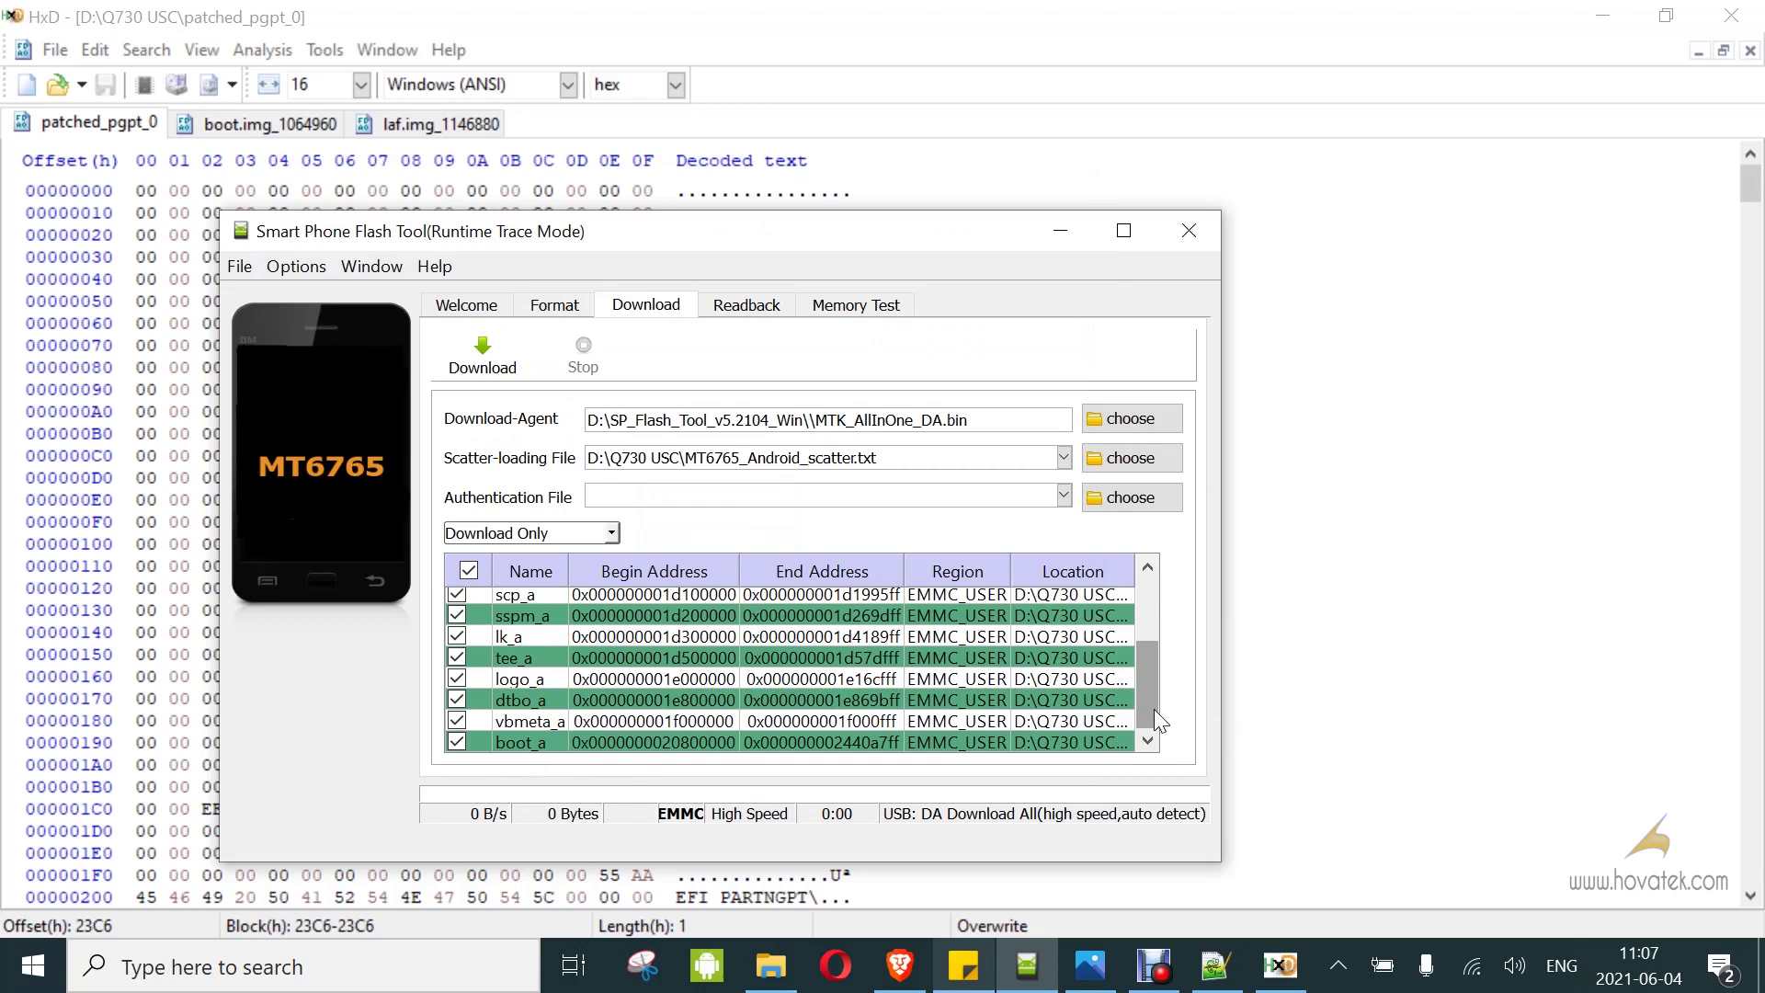
pyautogui.moveTo(1155, 709); pyautogui.dragTo(1166, 582)
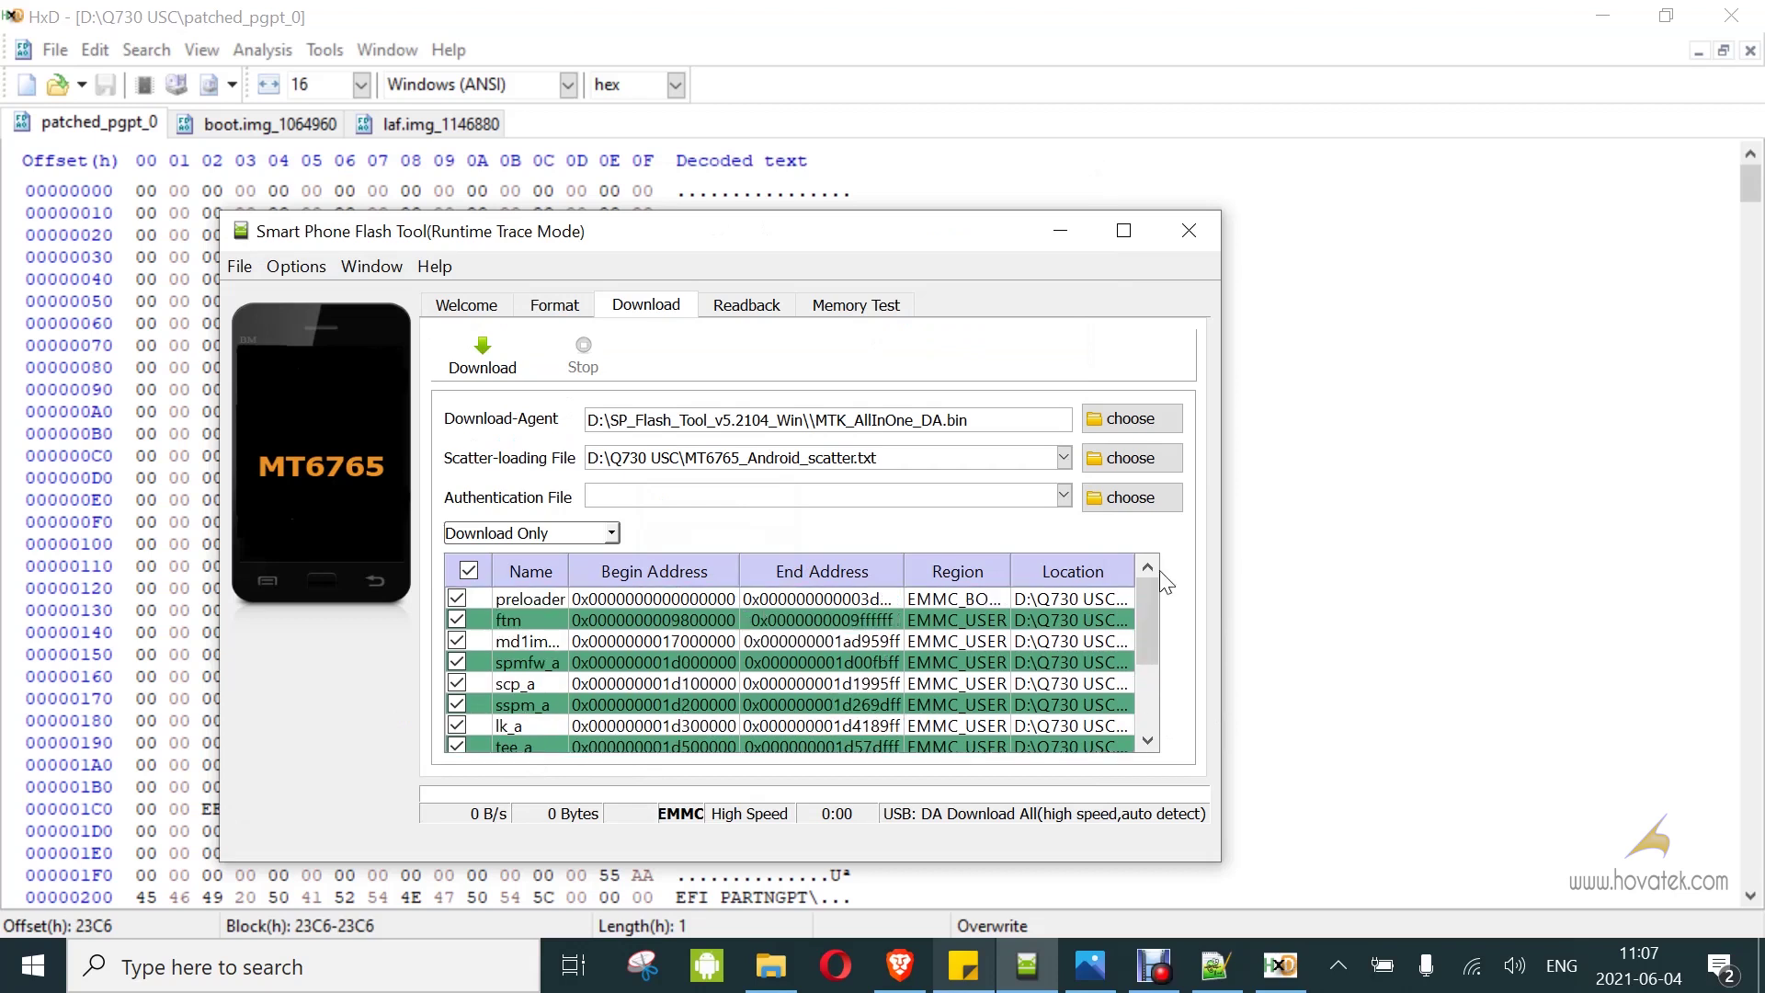
pyautogui.click(474, 533)
# Set Format All + Download and widen the window to review partition paths down to boot_a.
pyautogui.click(508, 555)
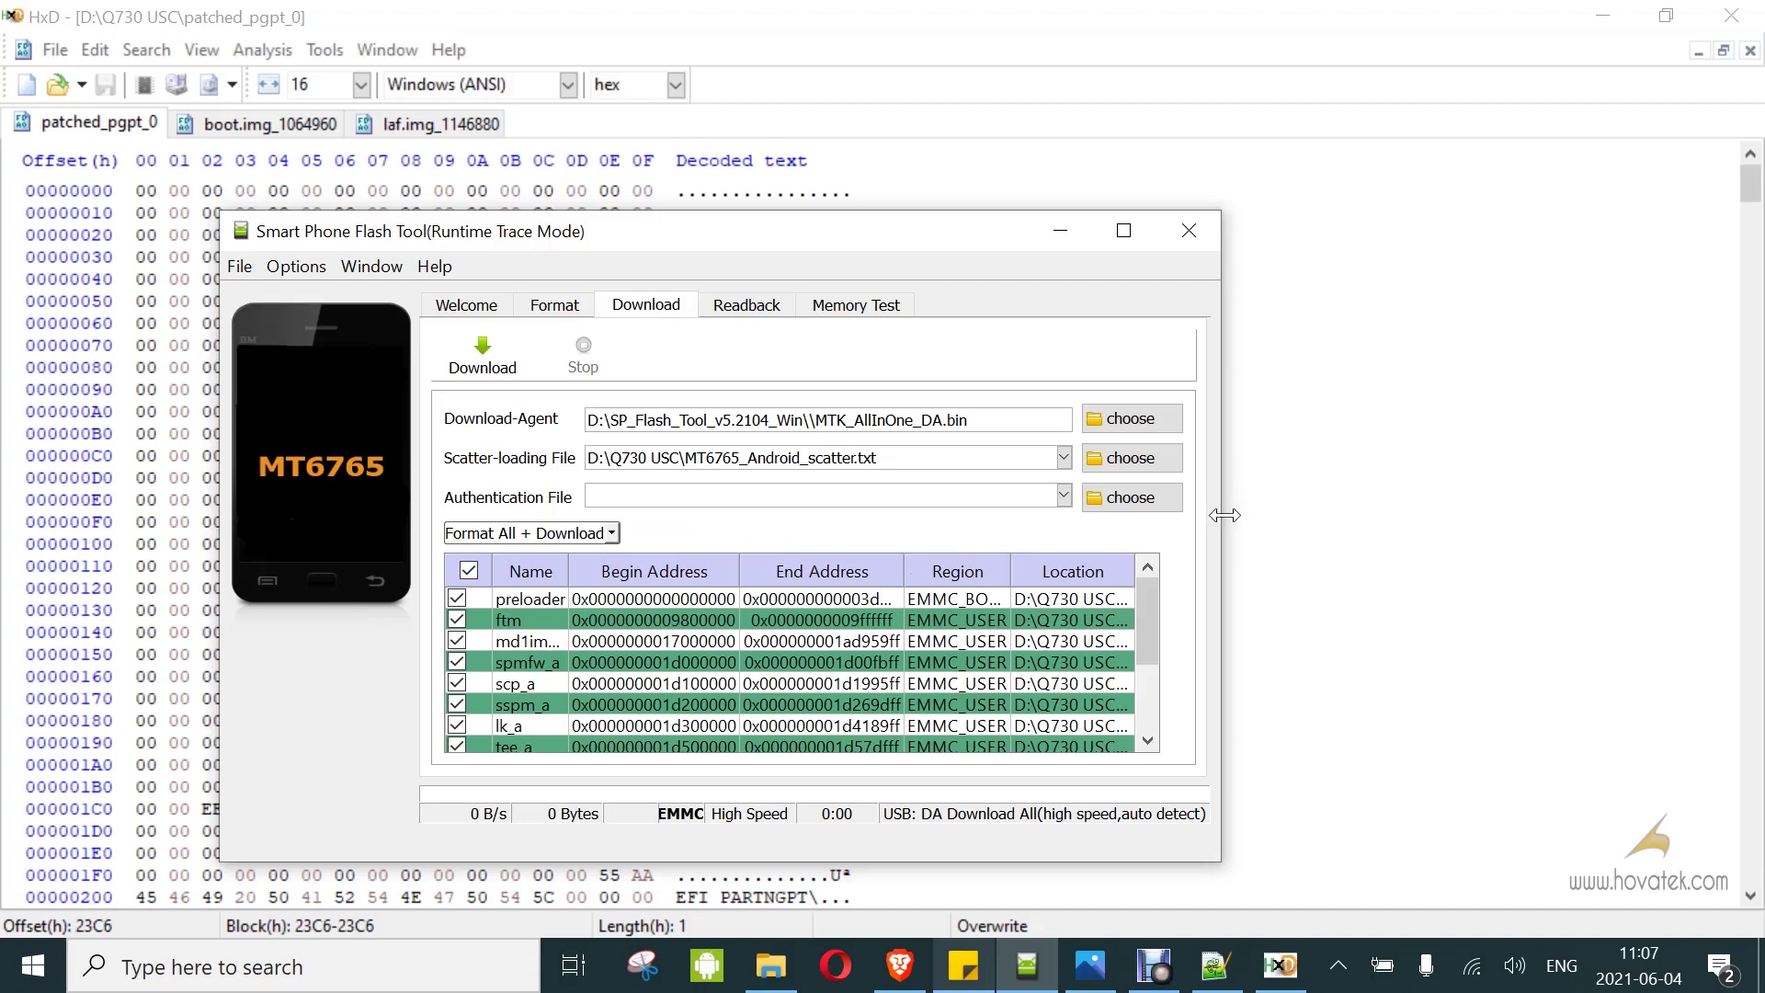
pyautogui.moveTo(1224, 515); pyautogui.dragTo(1558, 543)
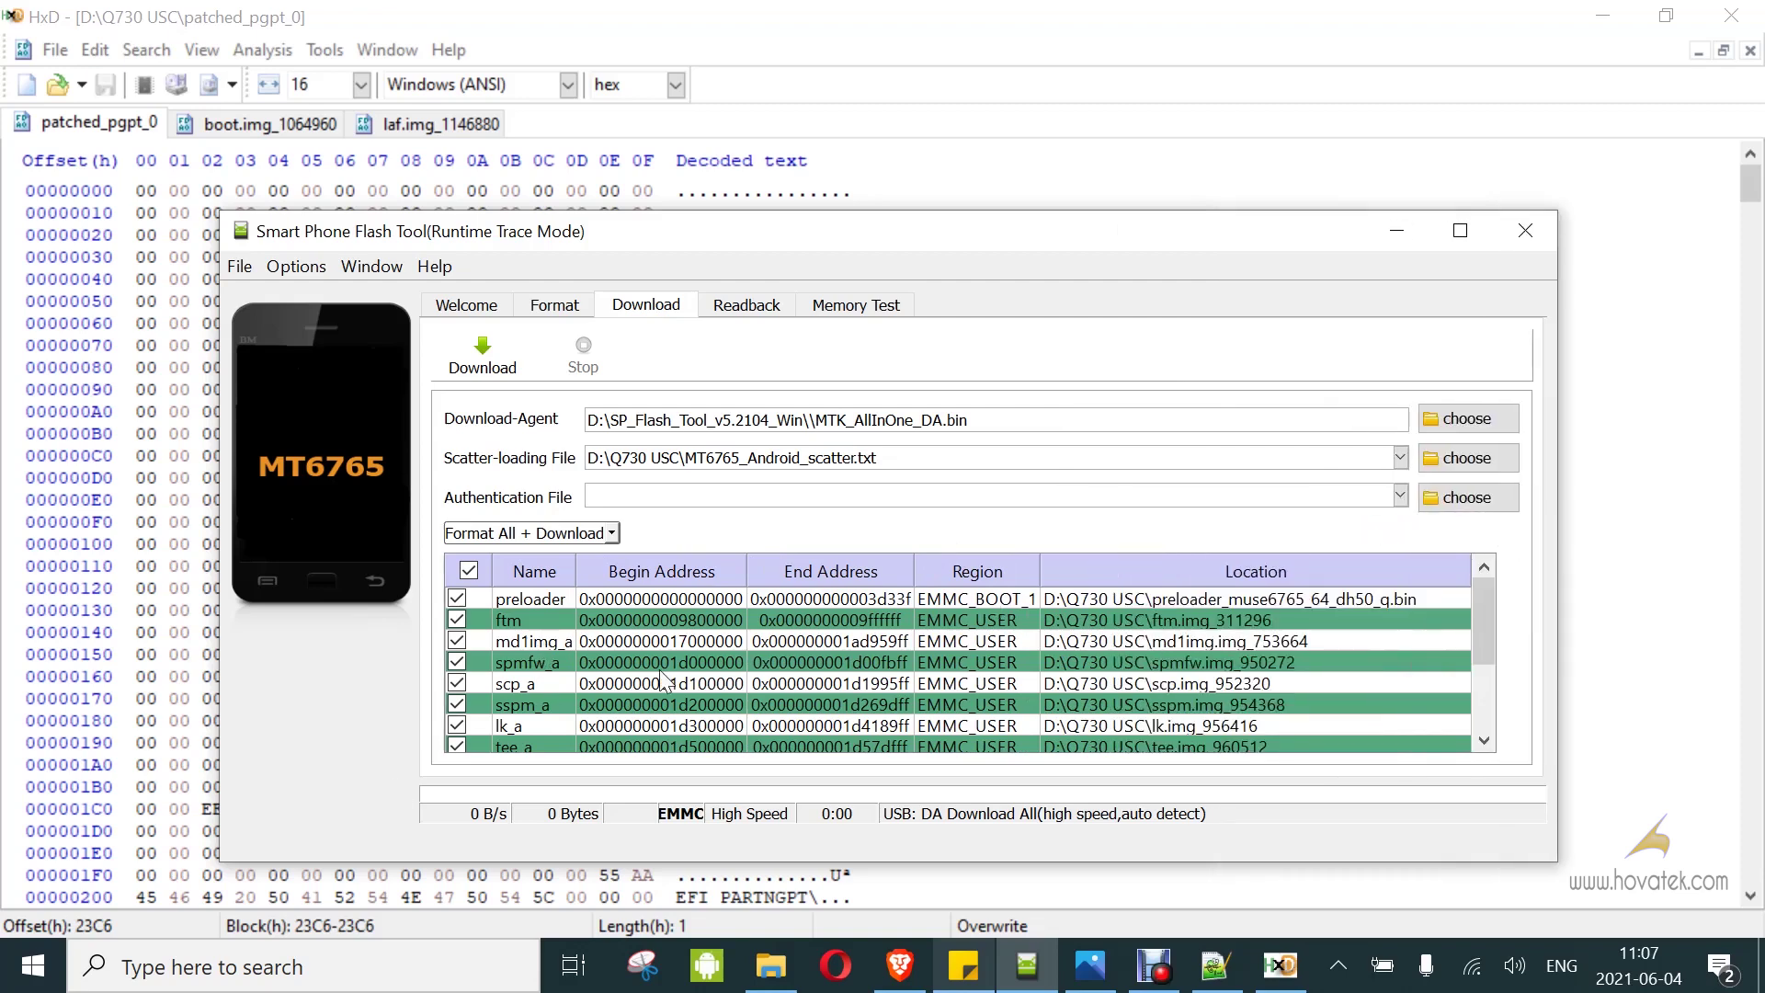
pyautogui.scroll(-2, 1234, 642)
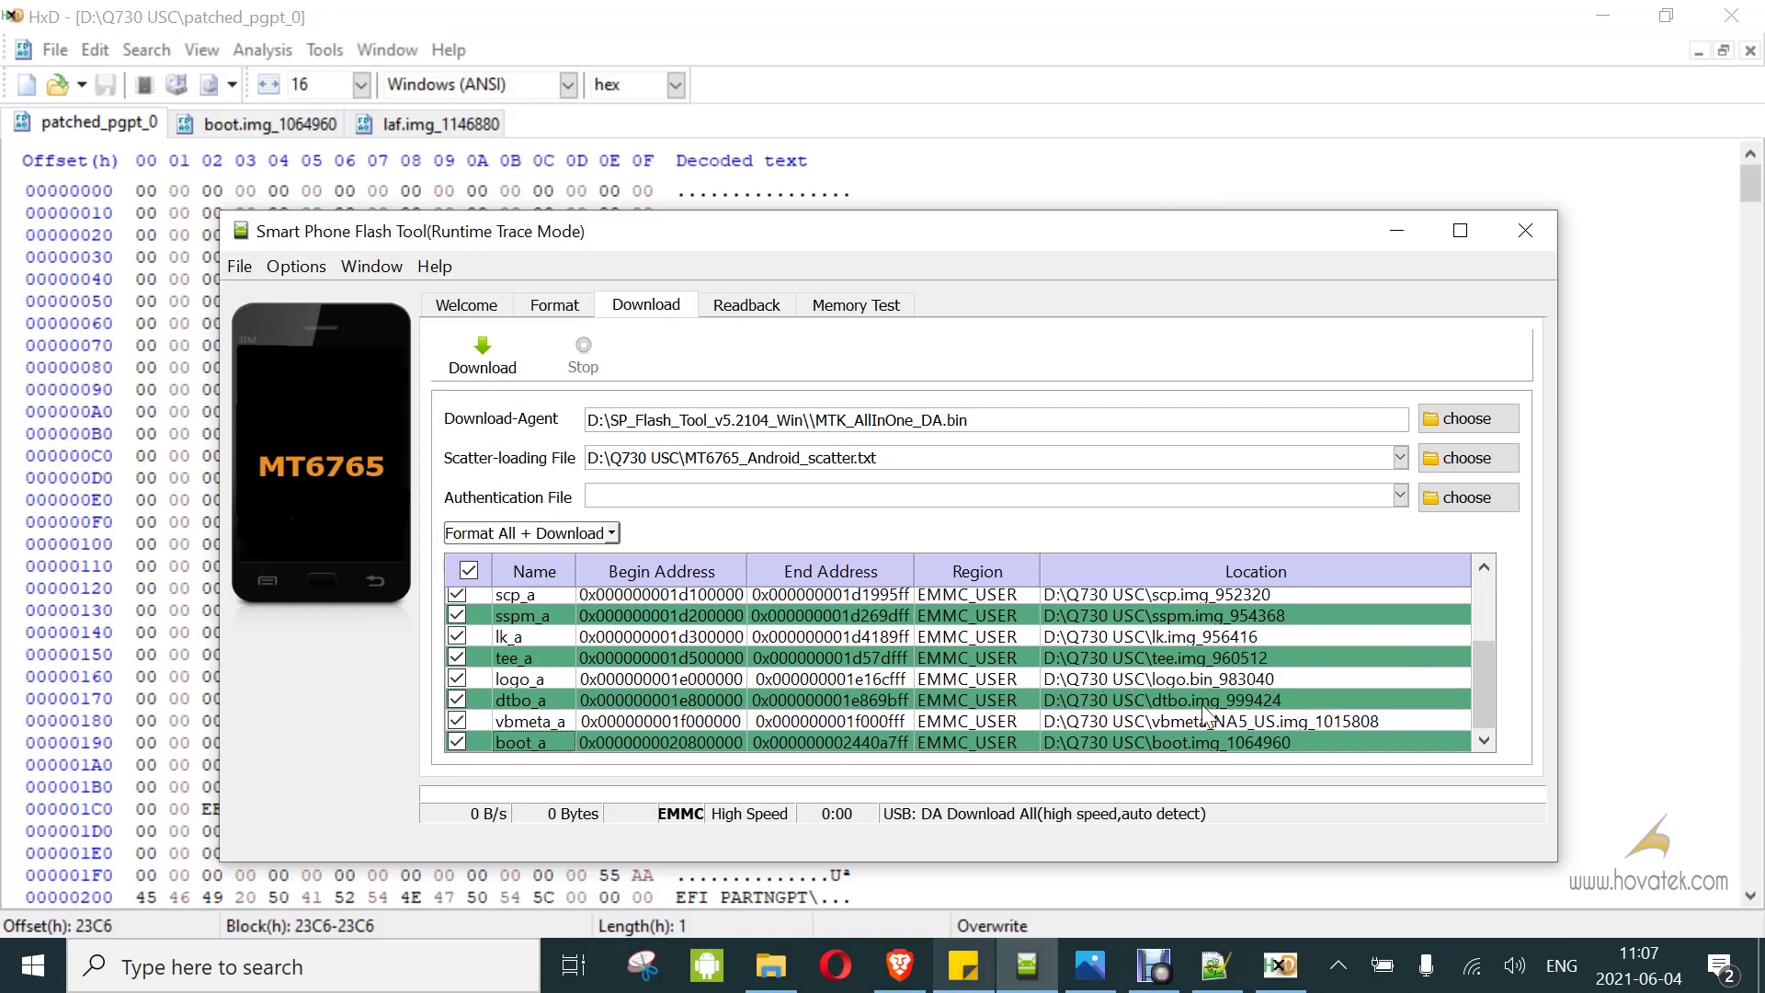
pyautogui.click(1208, 982)
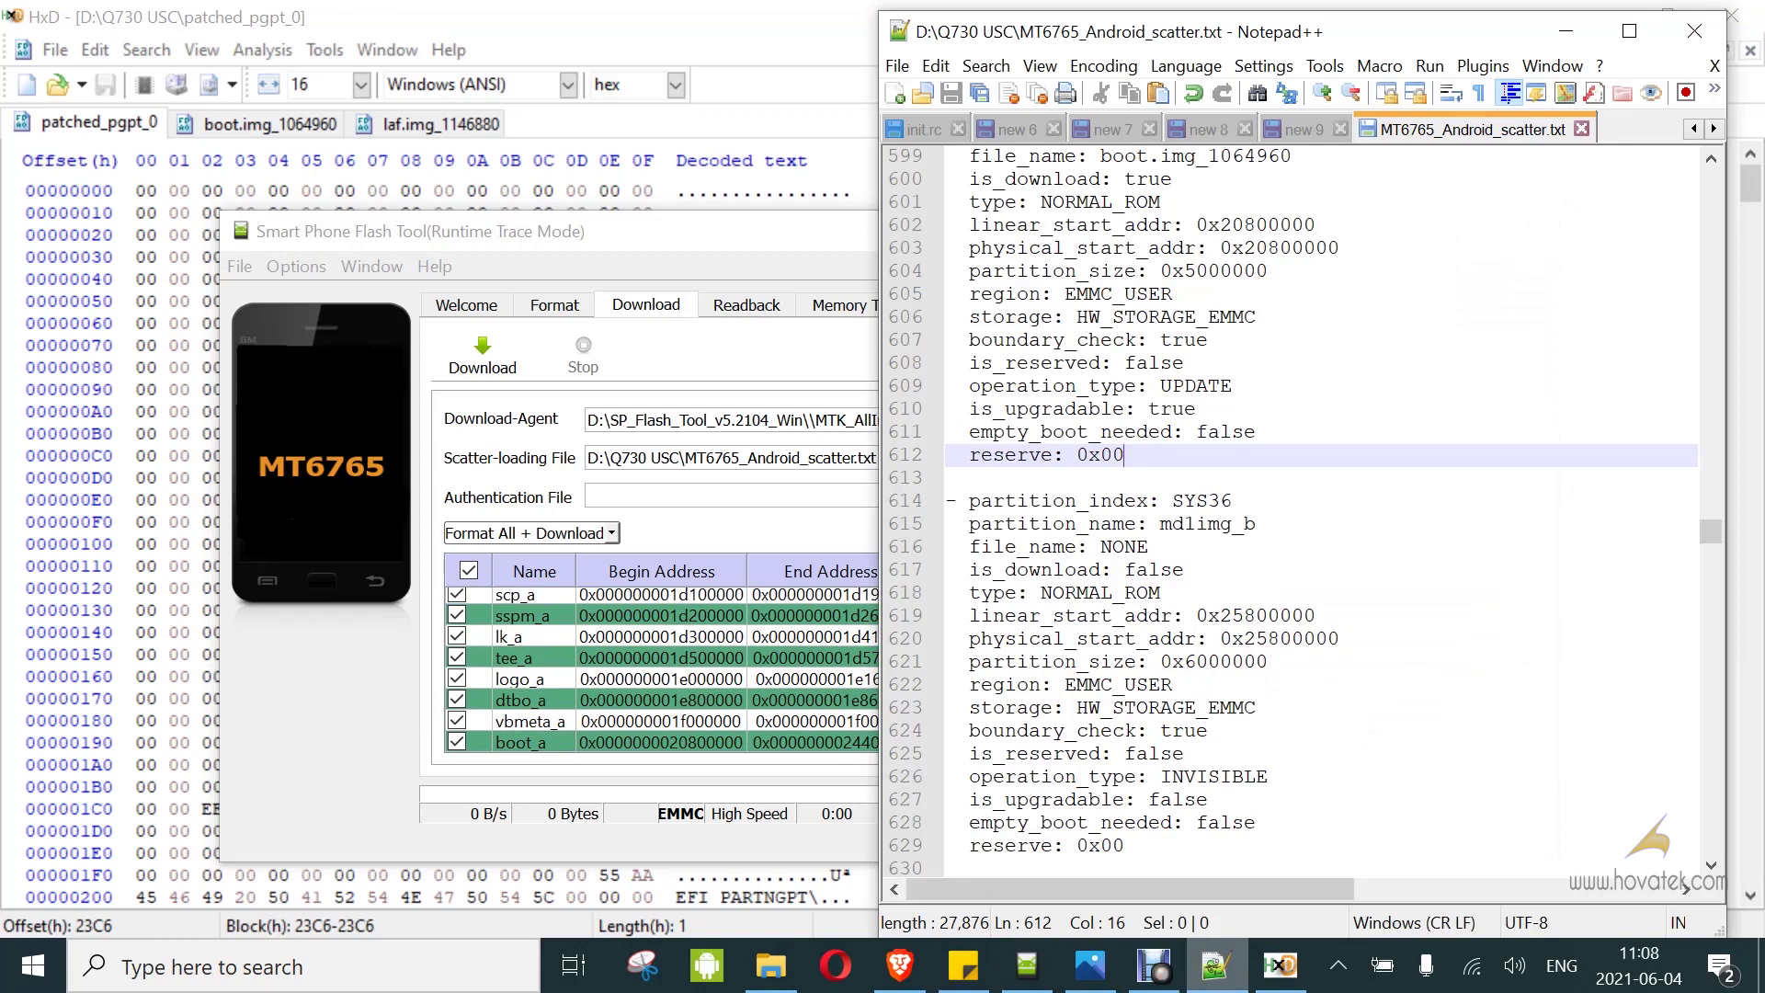
# Change the pgpt entry's is_download from false to true in the scatter file.
pyautogui.click(1125, 569)
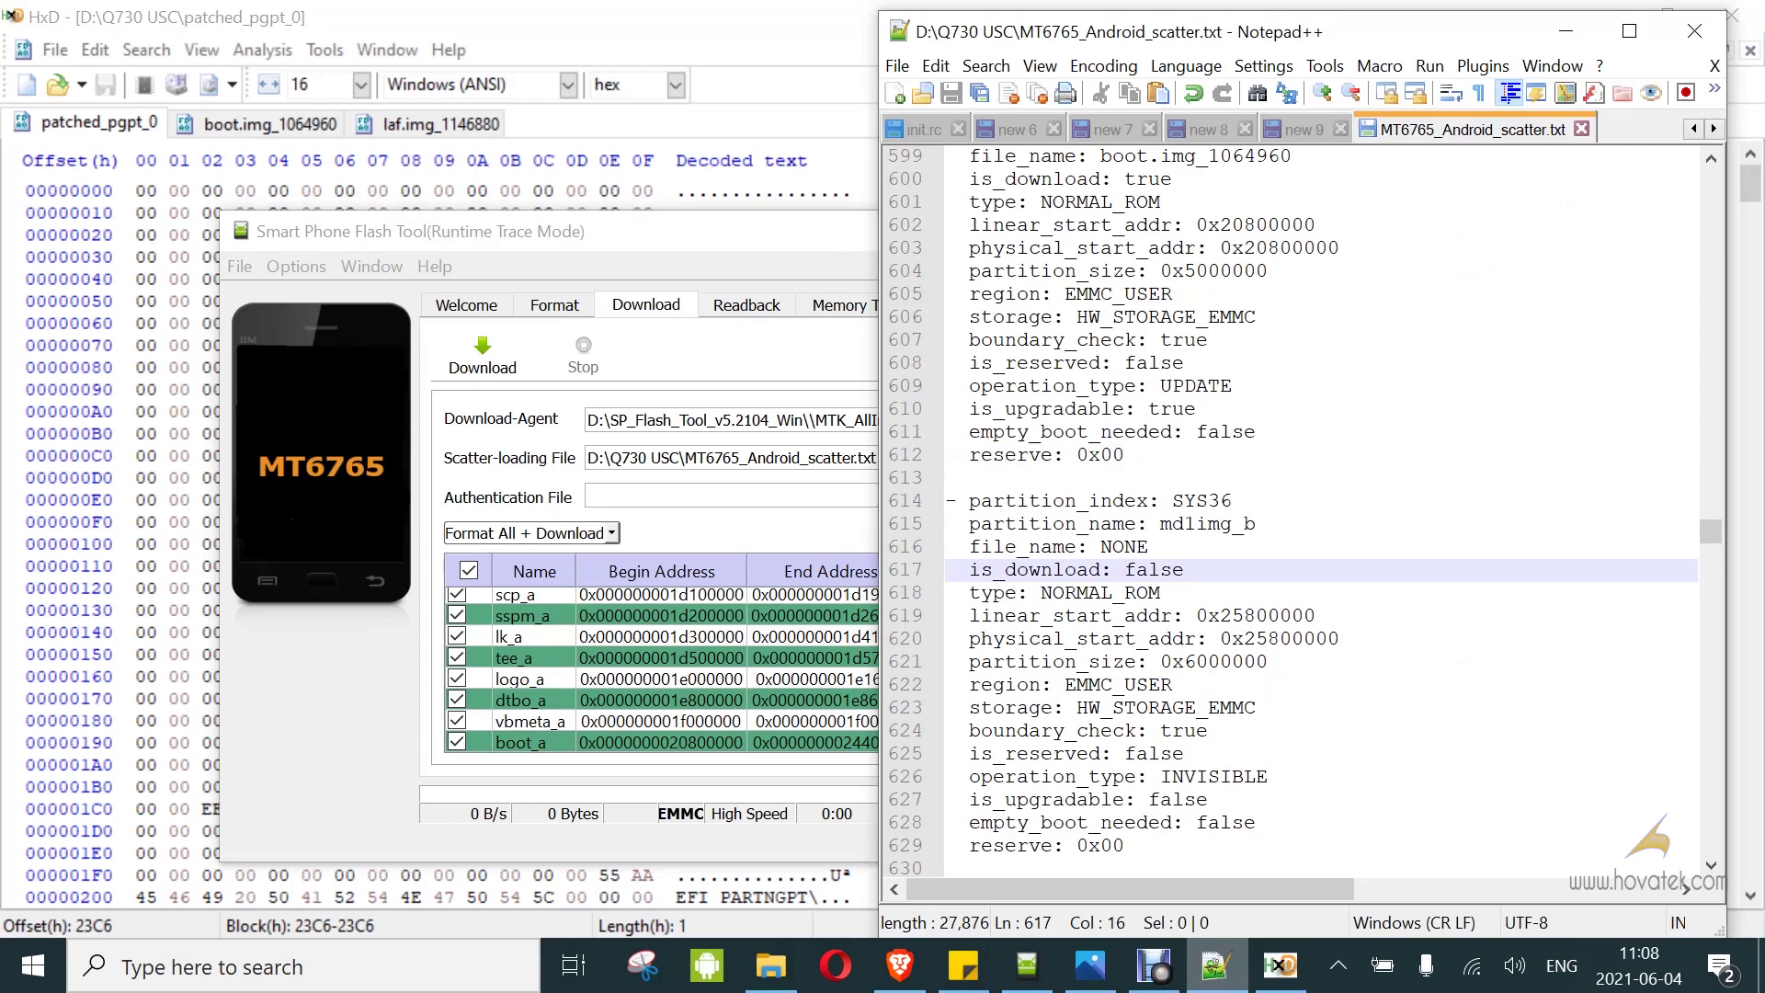
pyautogui.click(805, 533)
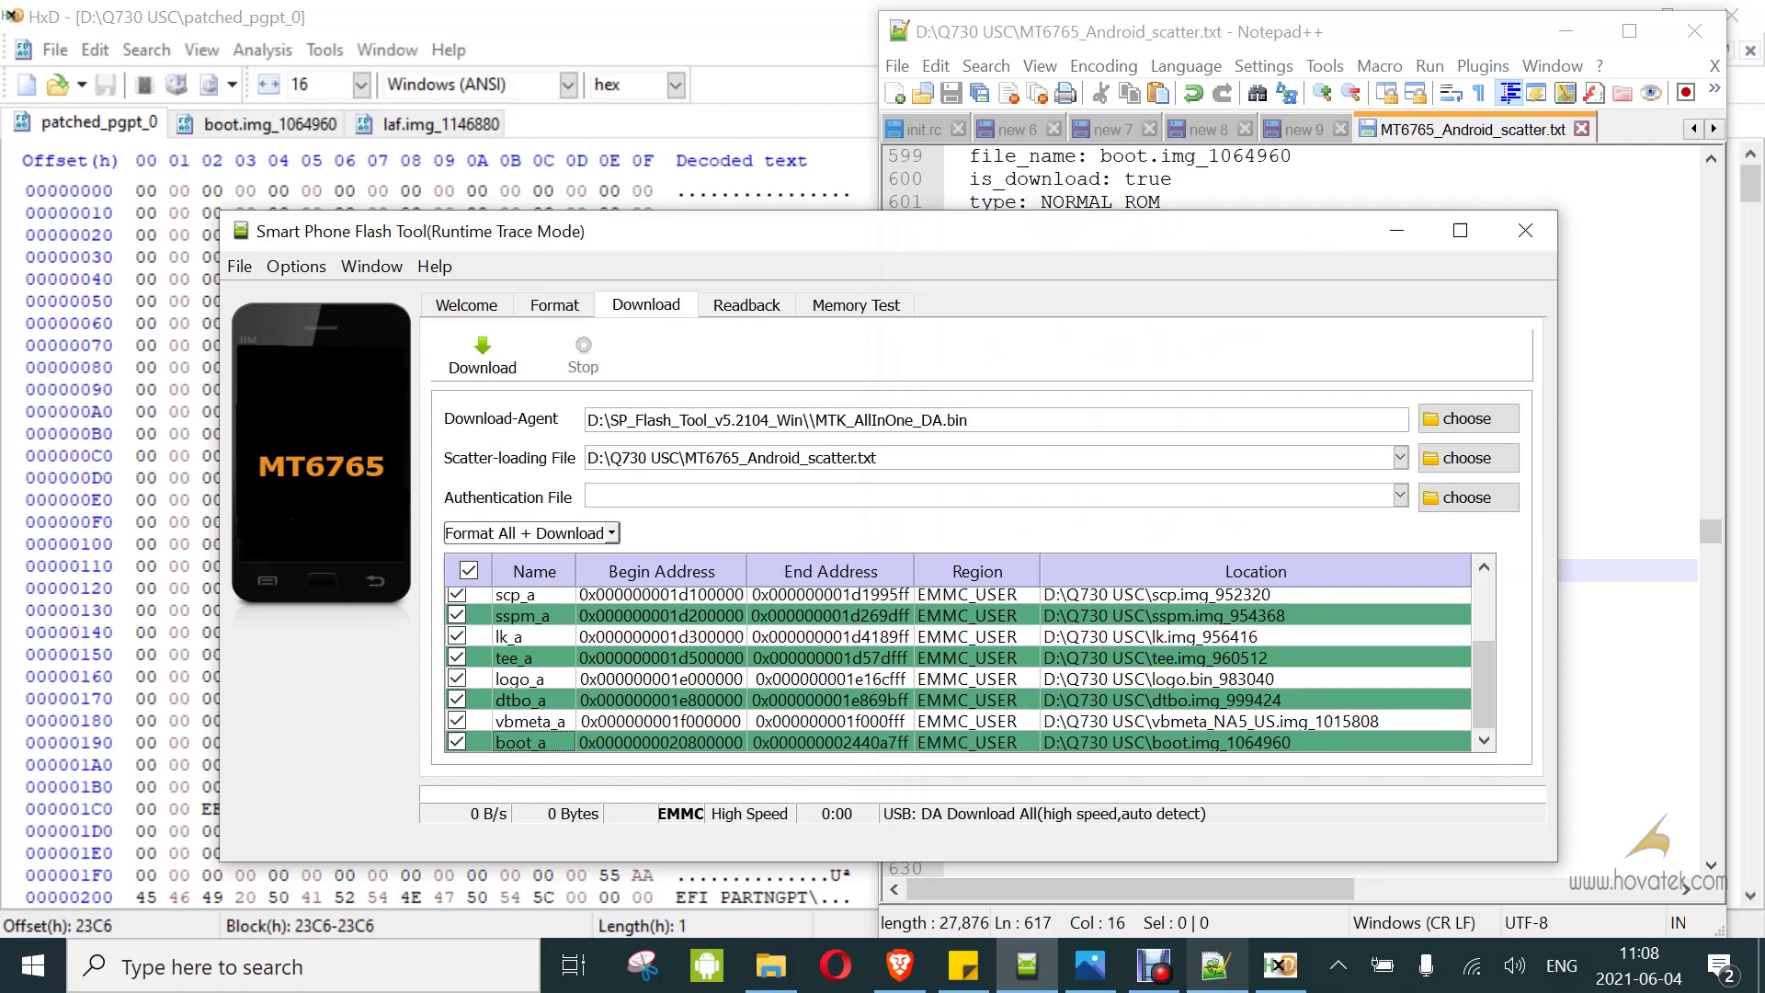
pyautogui.click(1256, 523)
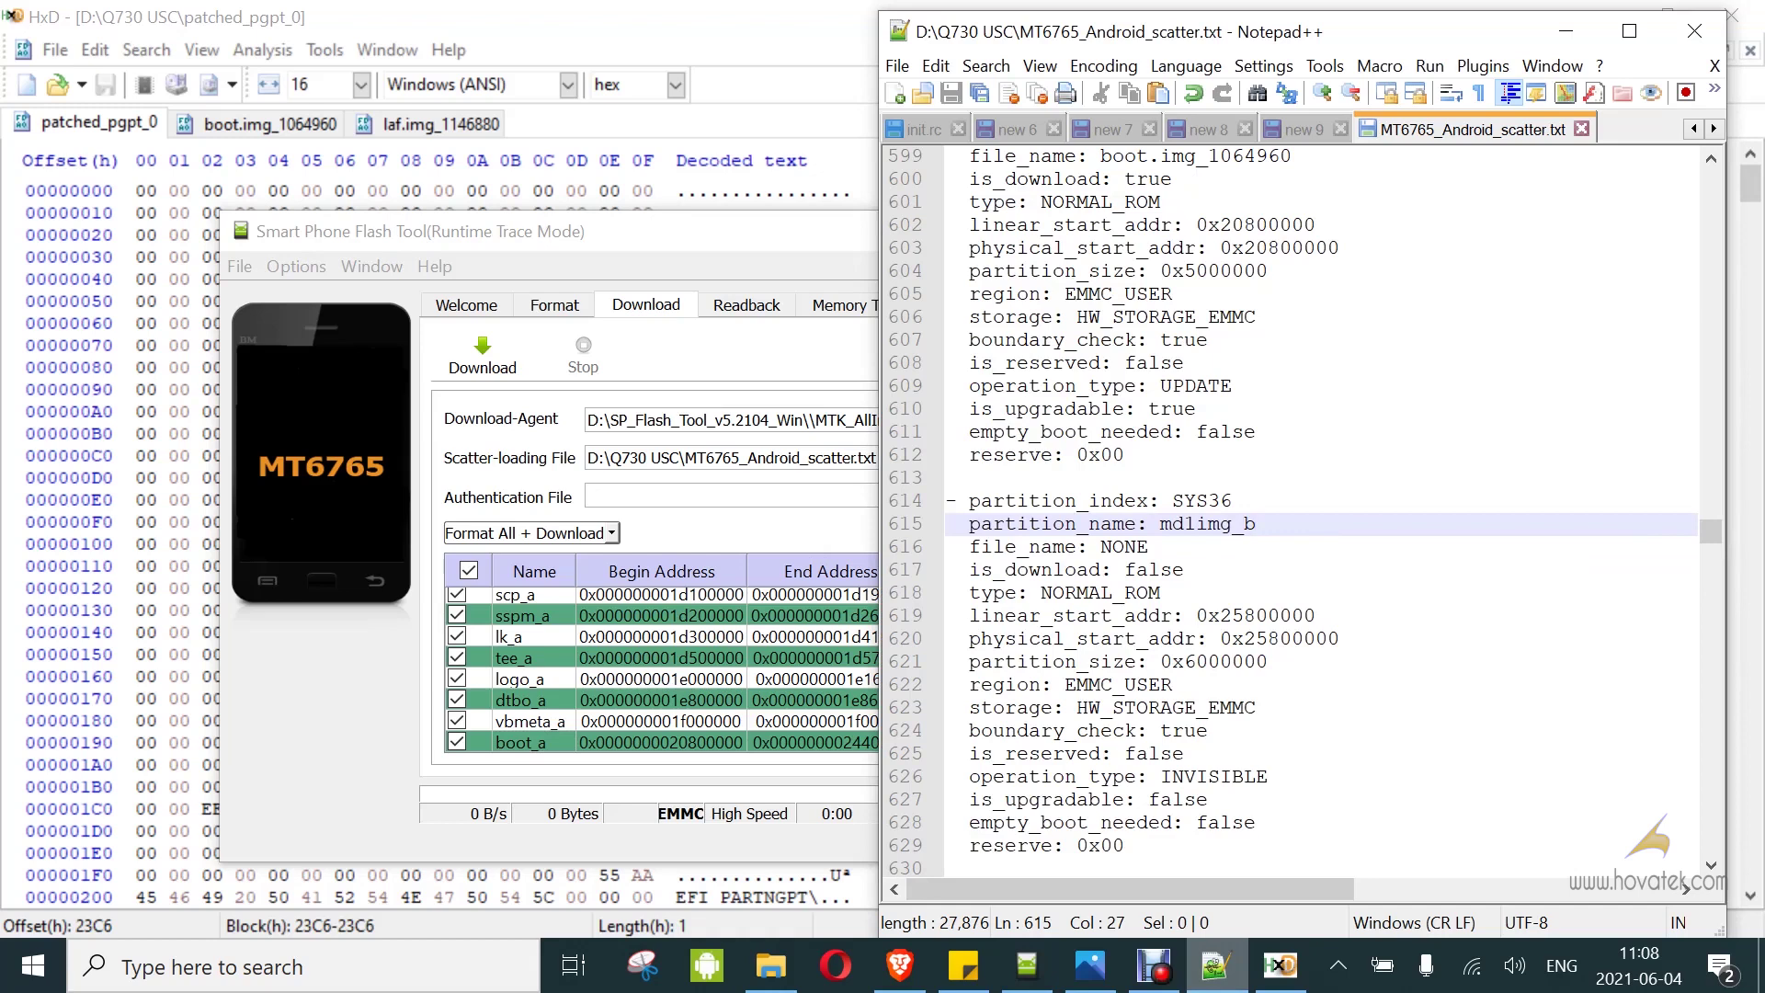
pyautogui.moveTo(1712, 526); pyautogui.dragTo(1711, 177)
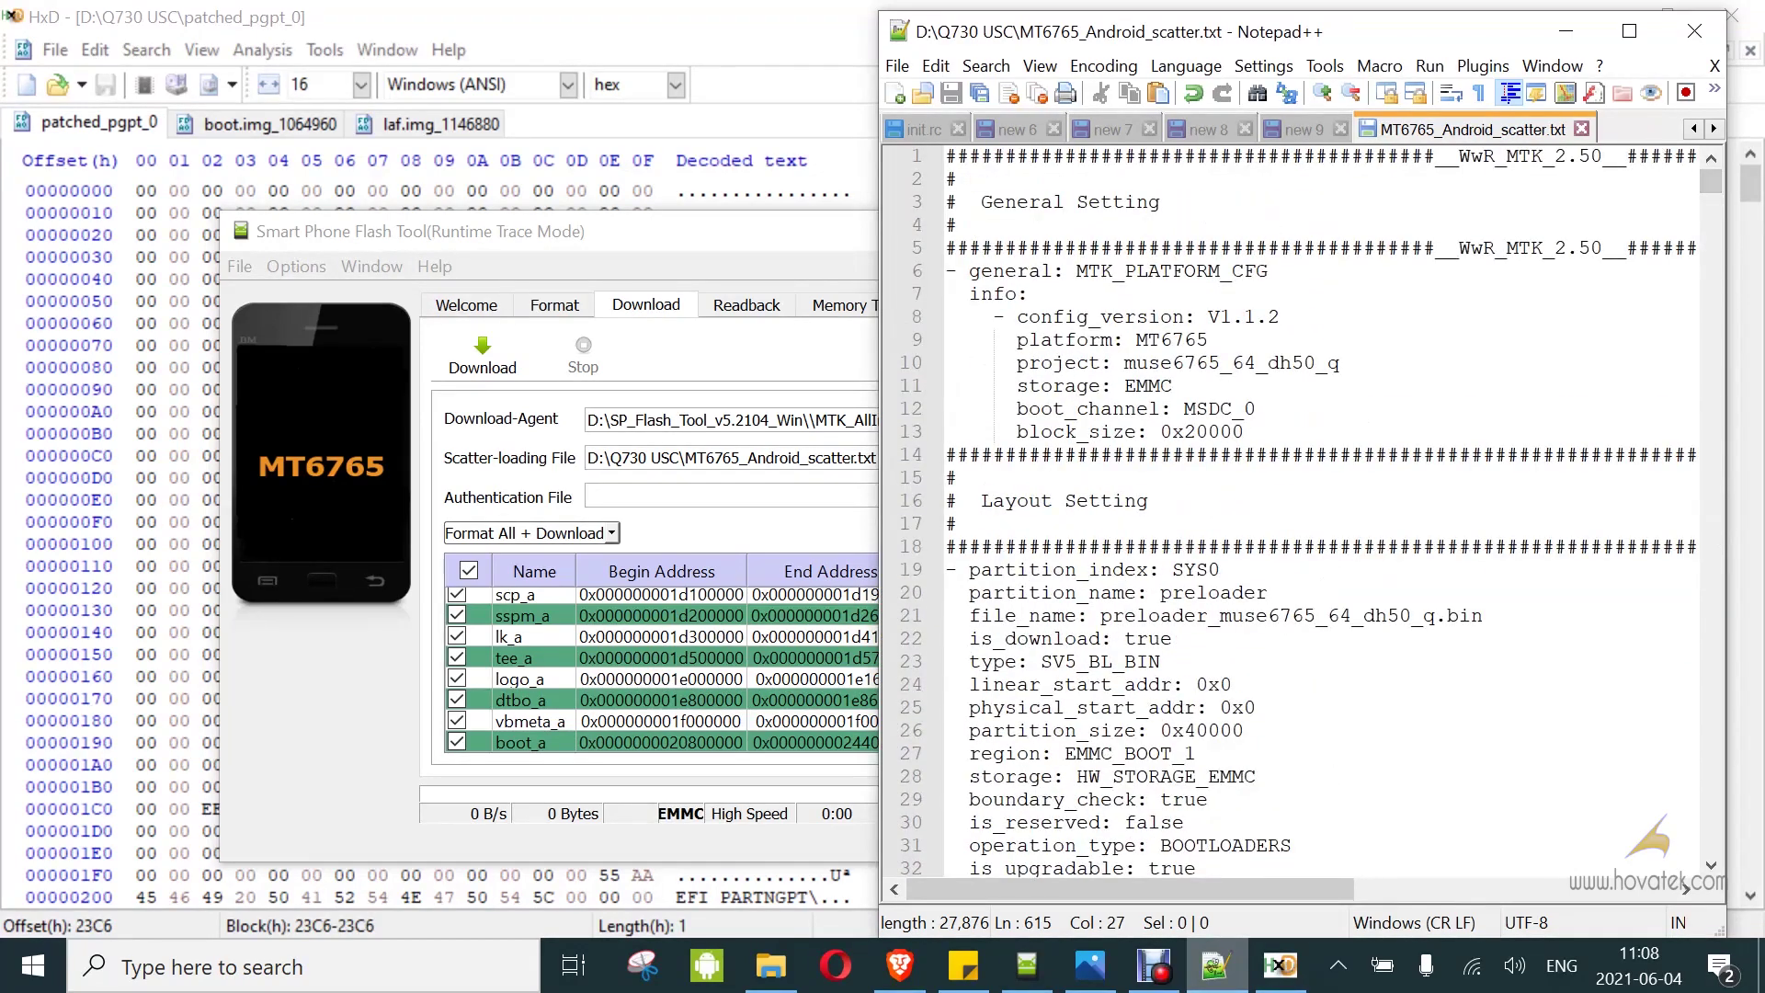
pyautogui.scroll(-5, 1324, 505)
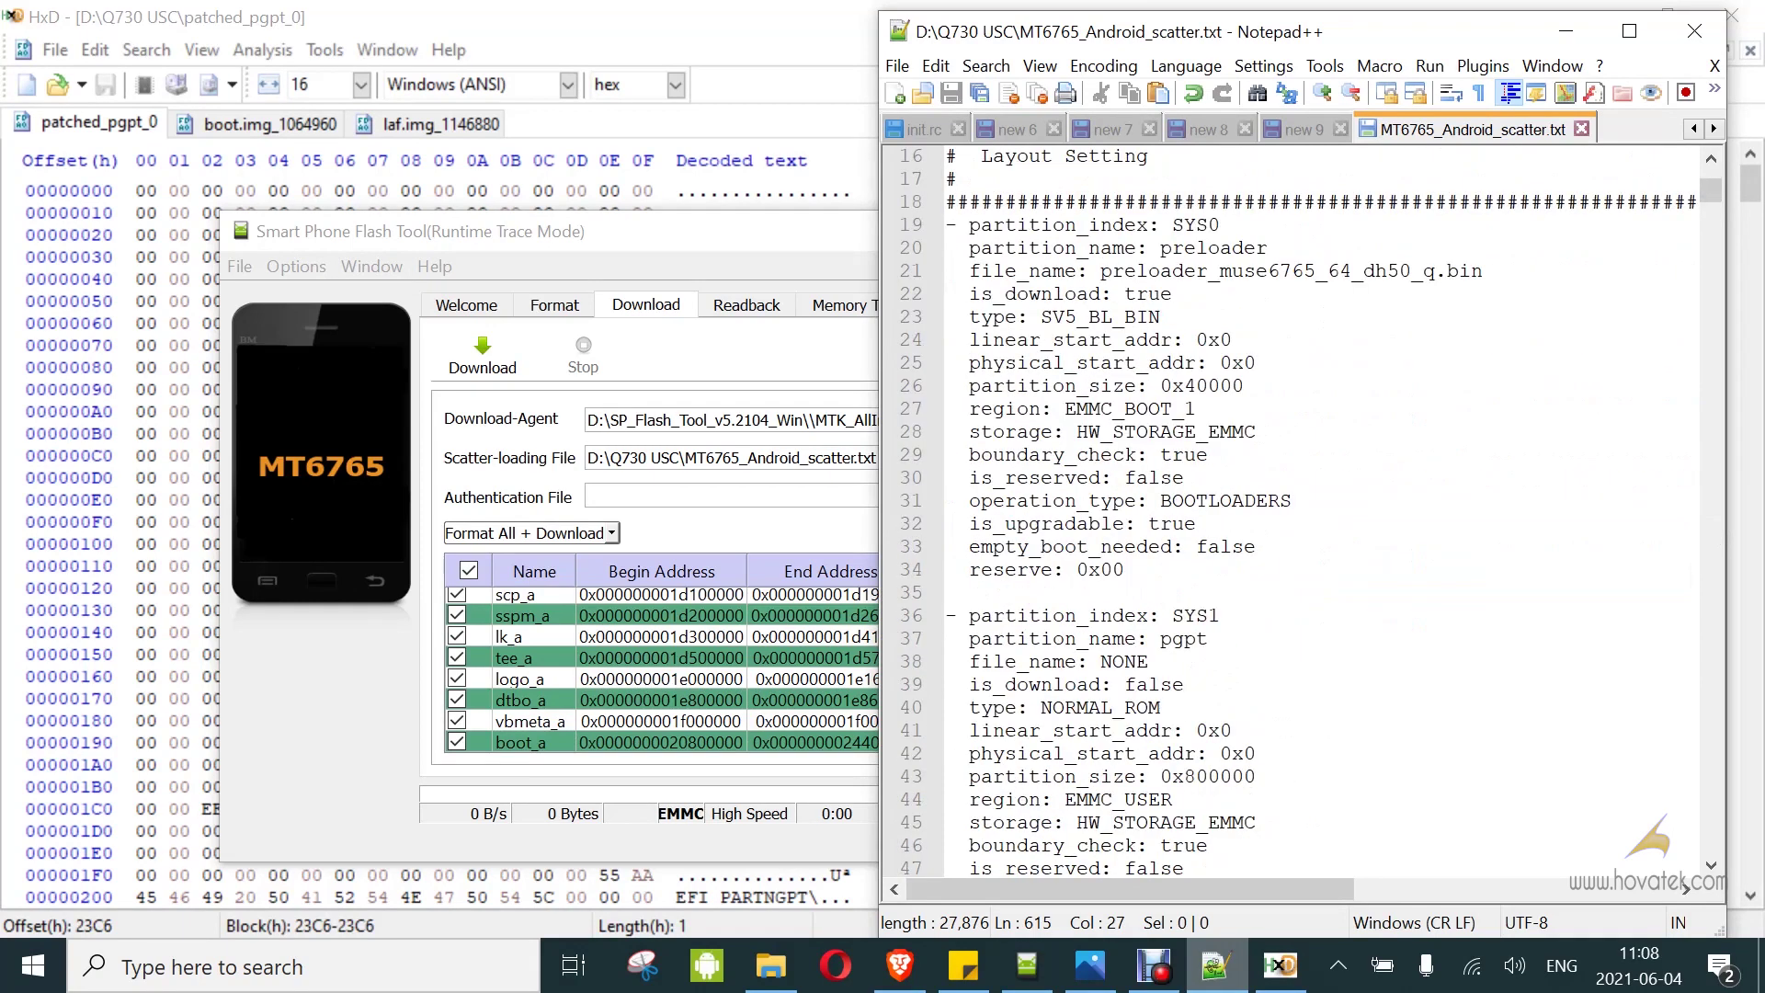
pyautogui.click(1184, 684)
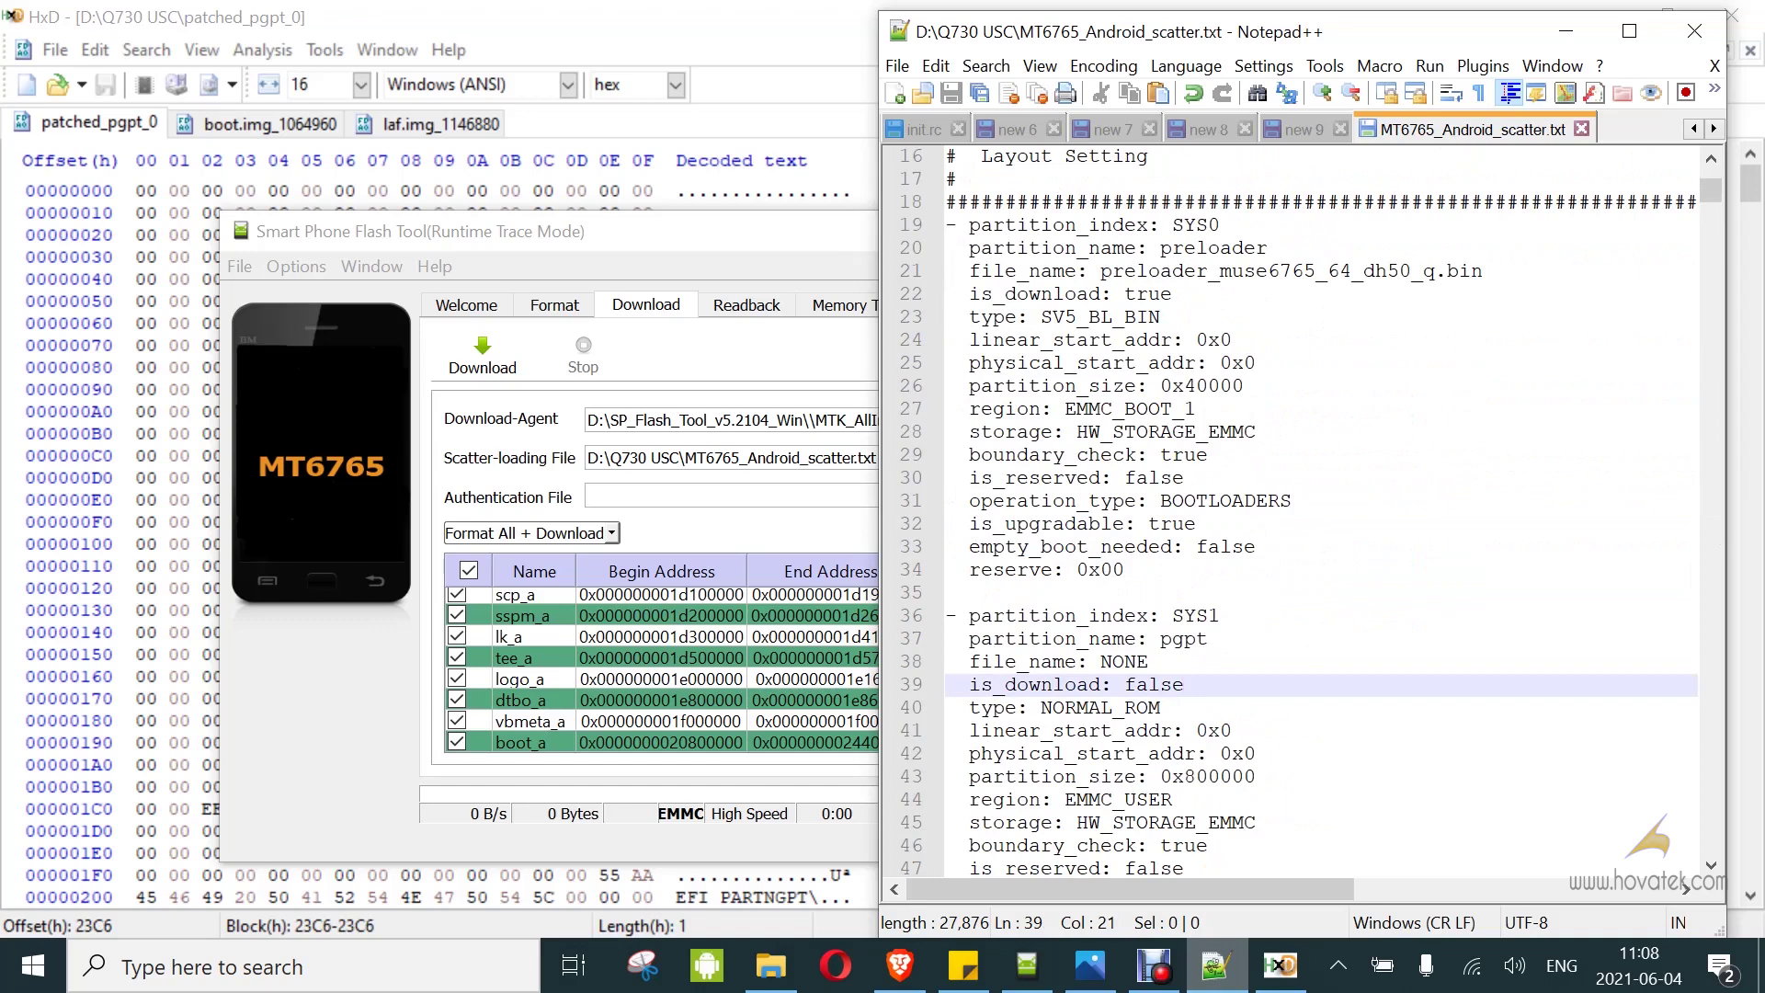
pyautogui.press('BackSpace')
pyautogui.press('BackSpace')
pyautogui.press('BackSpace')
pyautogui.press('BackSpace')
pyautogui.press('BackSpace')
pyautogui.write('tr')
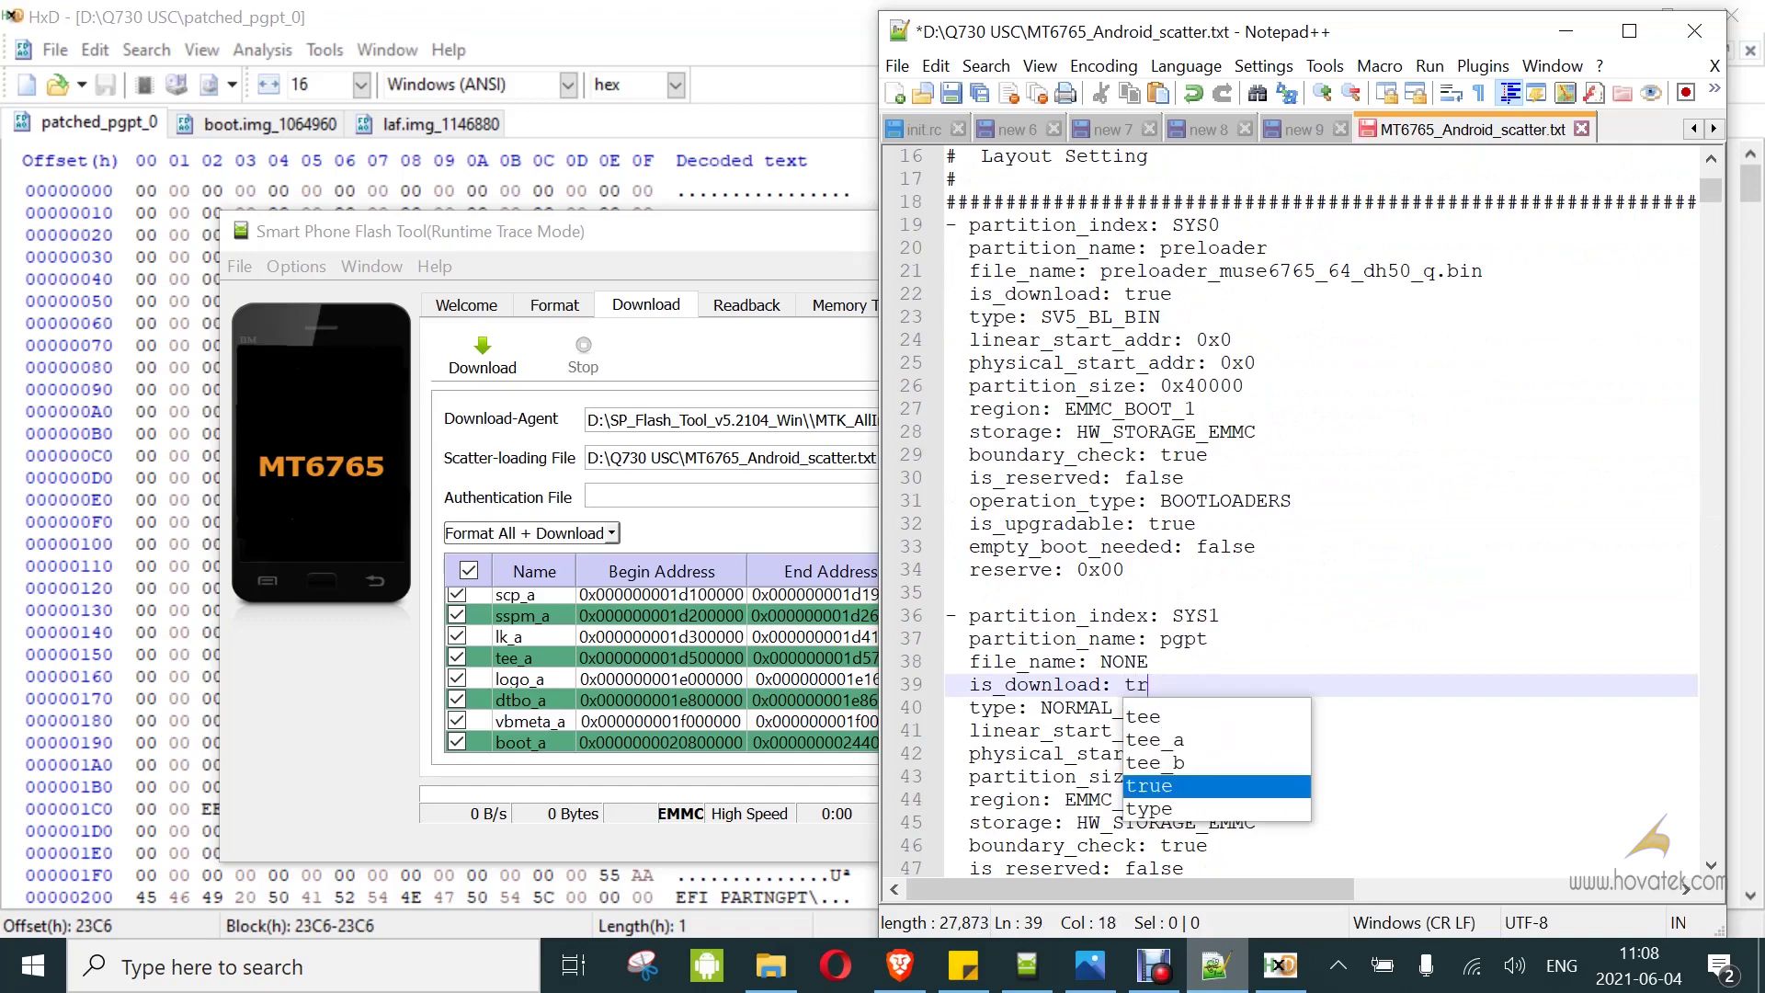
pyautogui.write('ue')
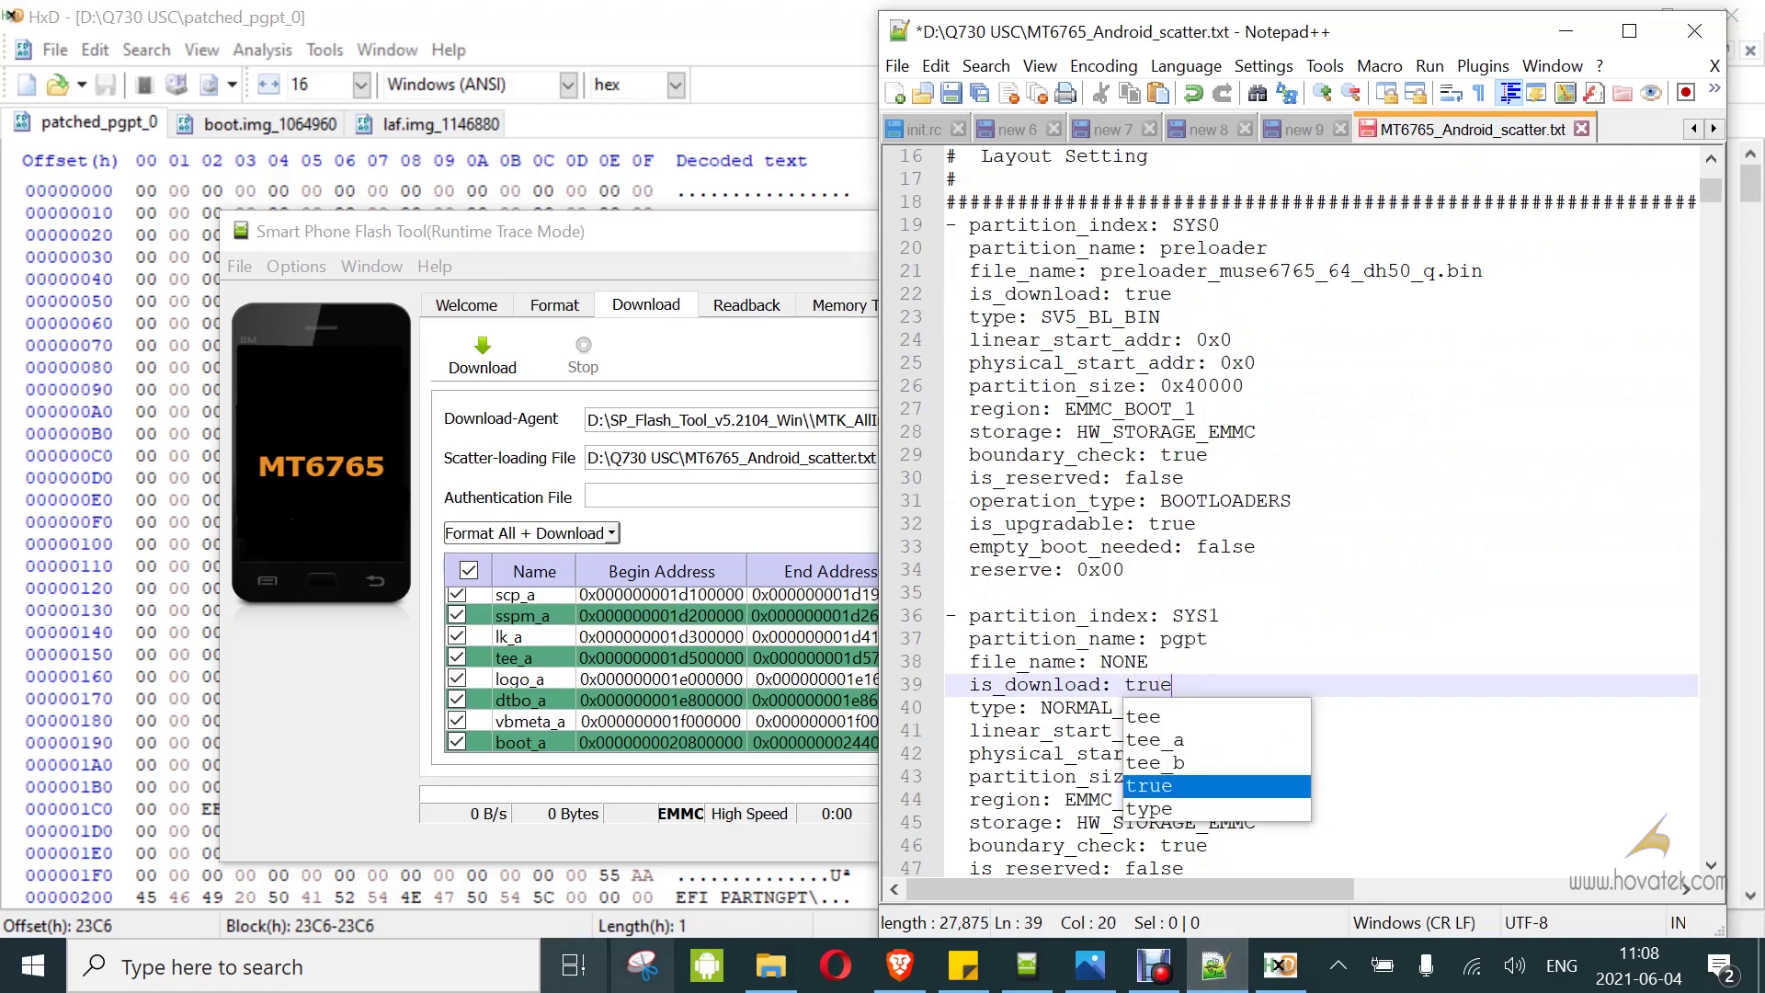
pyautogui.click(768, 967)
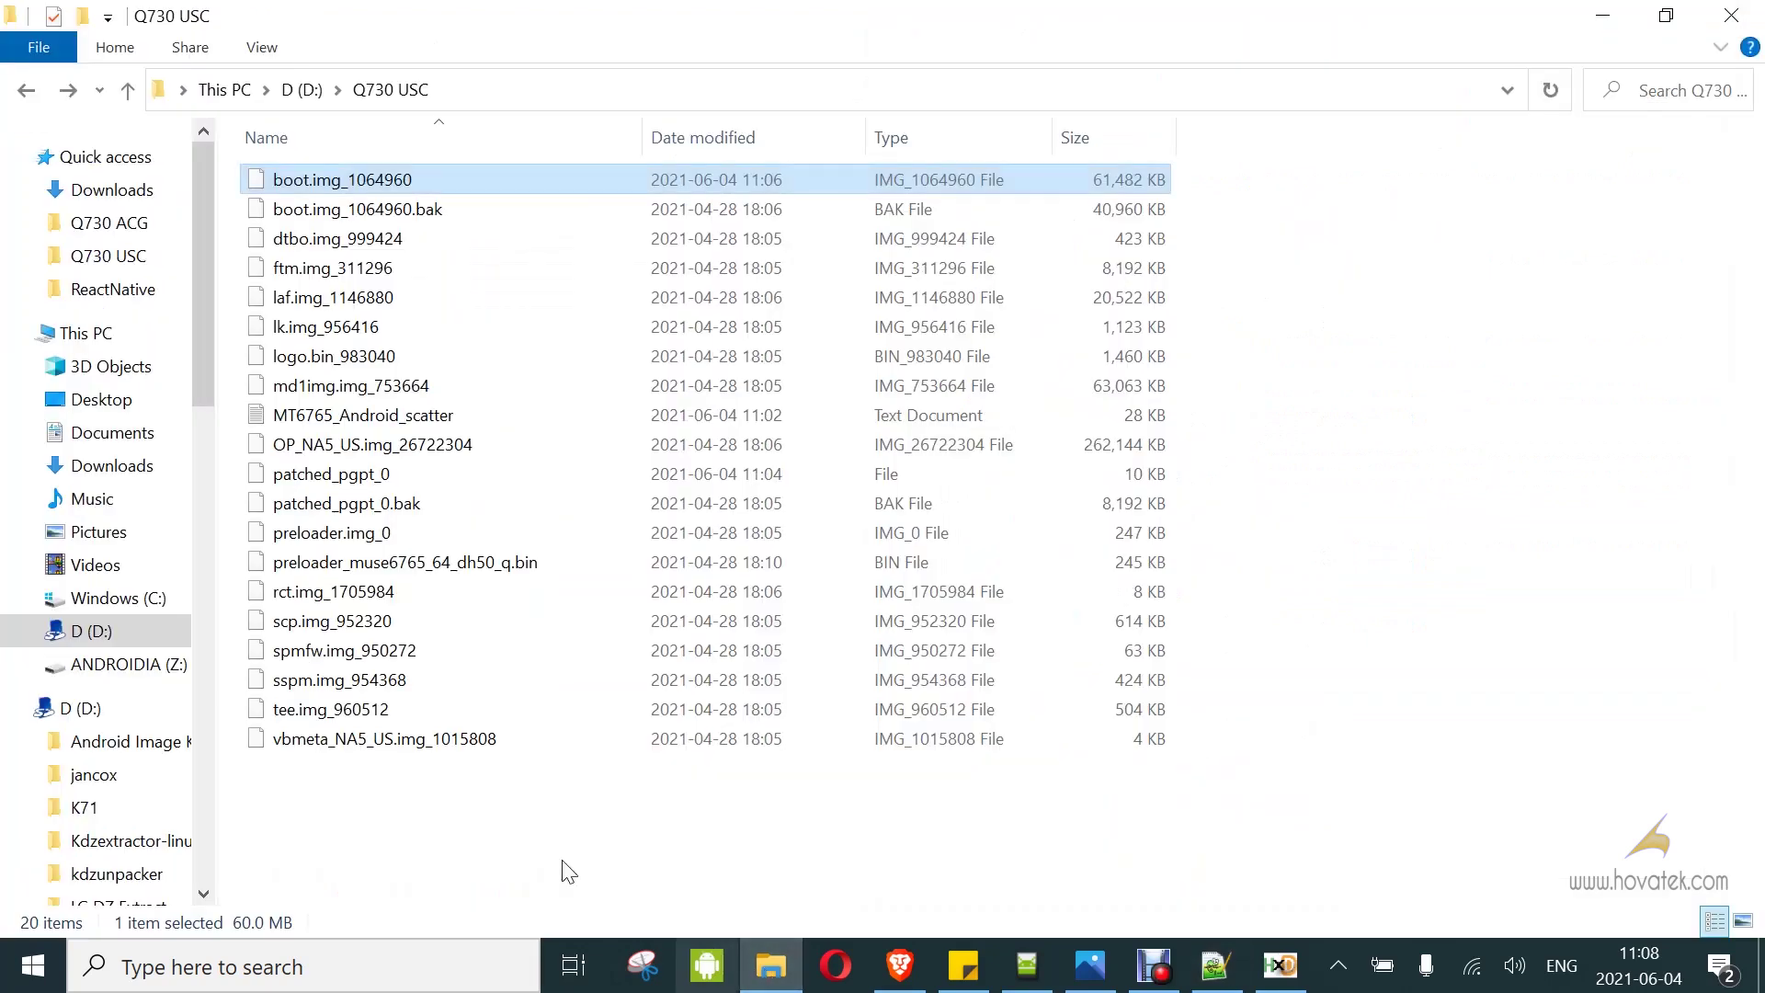
# Select patched_pgpt_0 in the Q730 USC folder and copy its file name.
pyautogui.click(369, 483)
pyautogui.click(370, 484)
pyautogui.hotkey('ctrl', 'c')
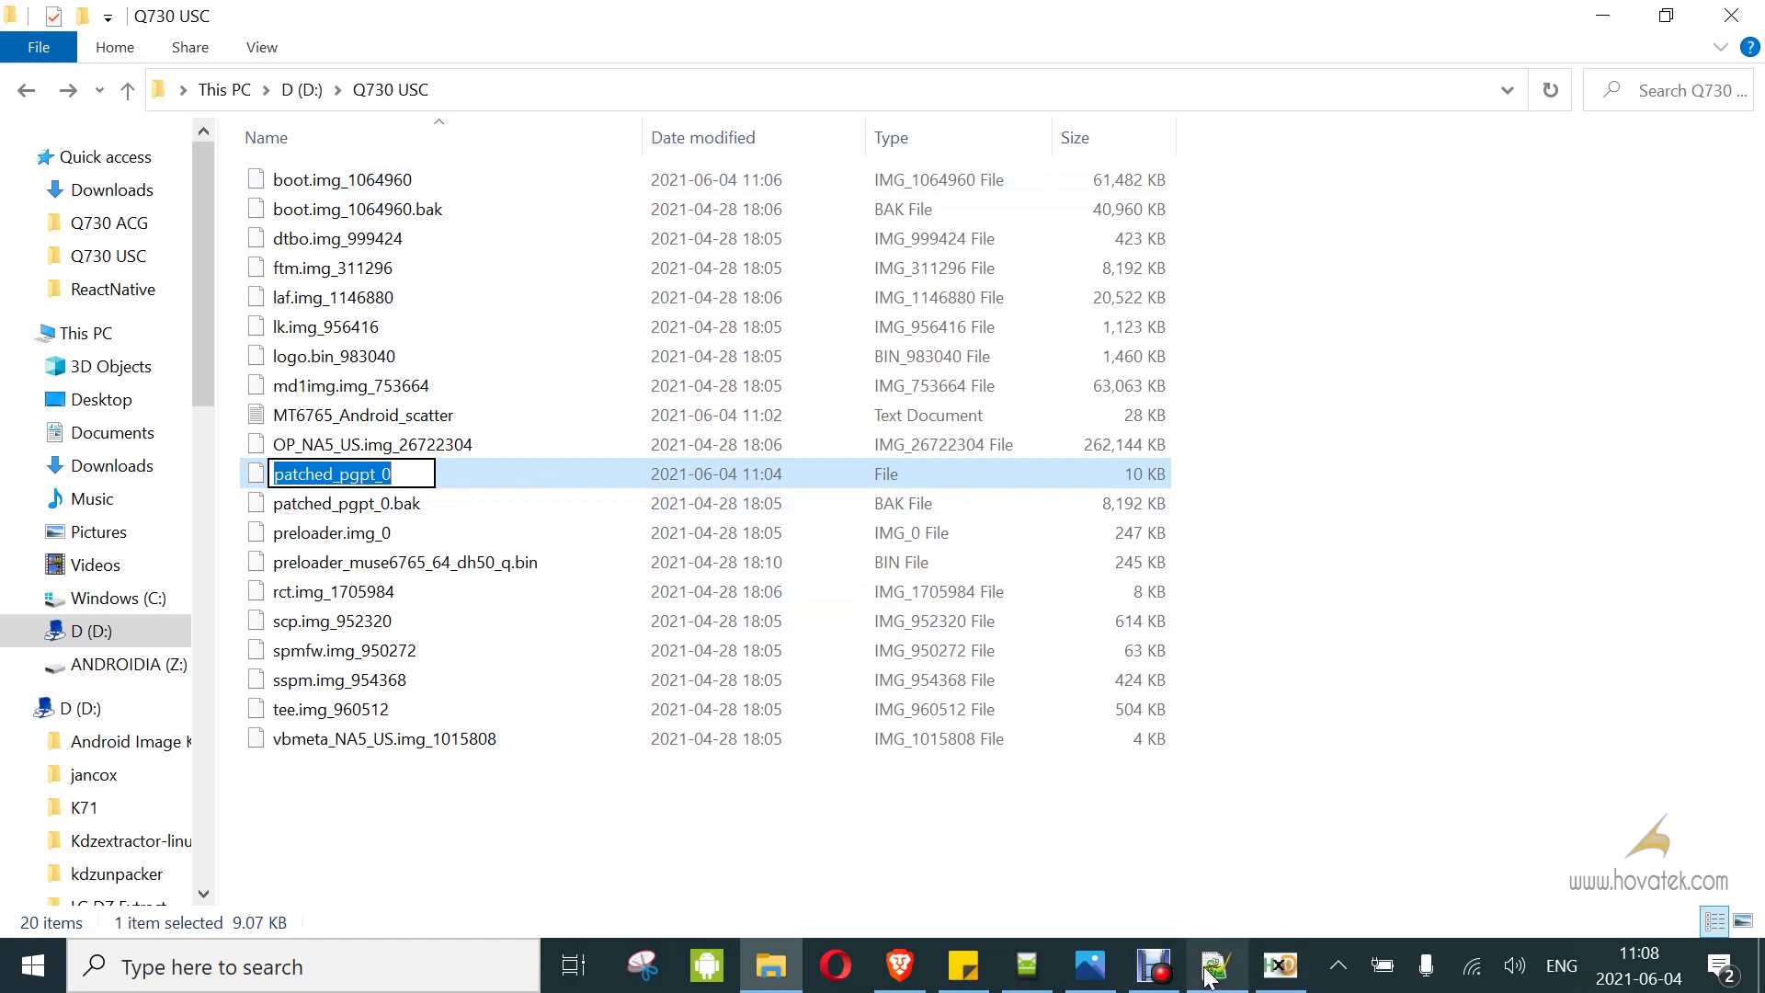
pyautogui.click(1035, 982)
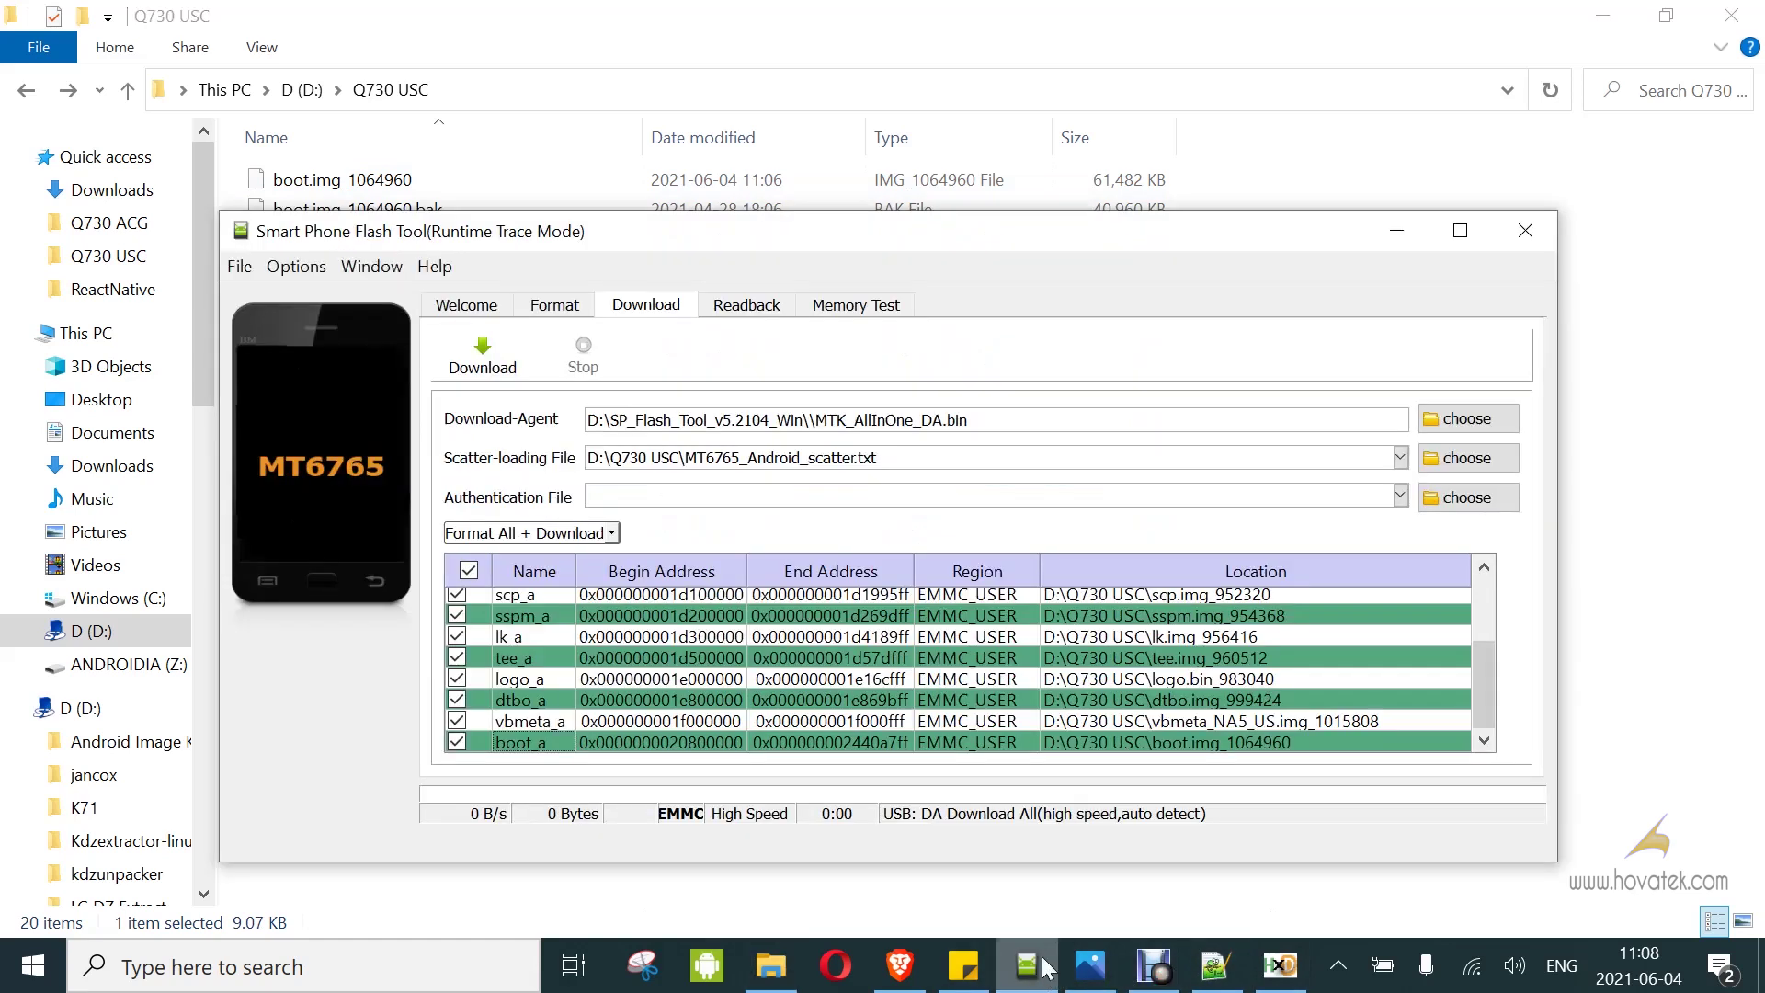
pyautogui.click(1215, 965)
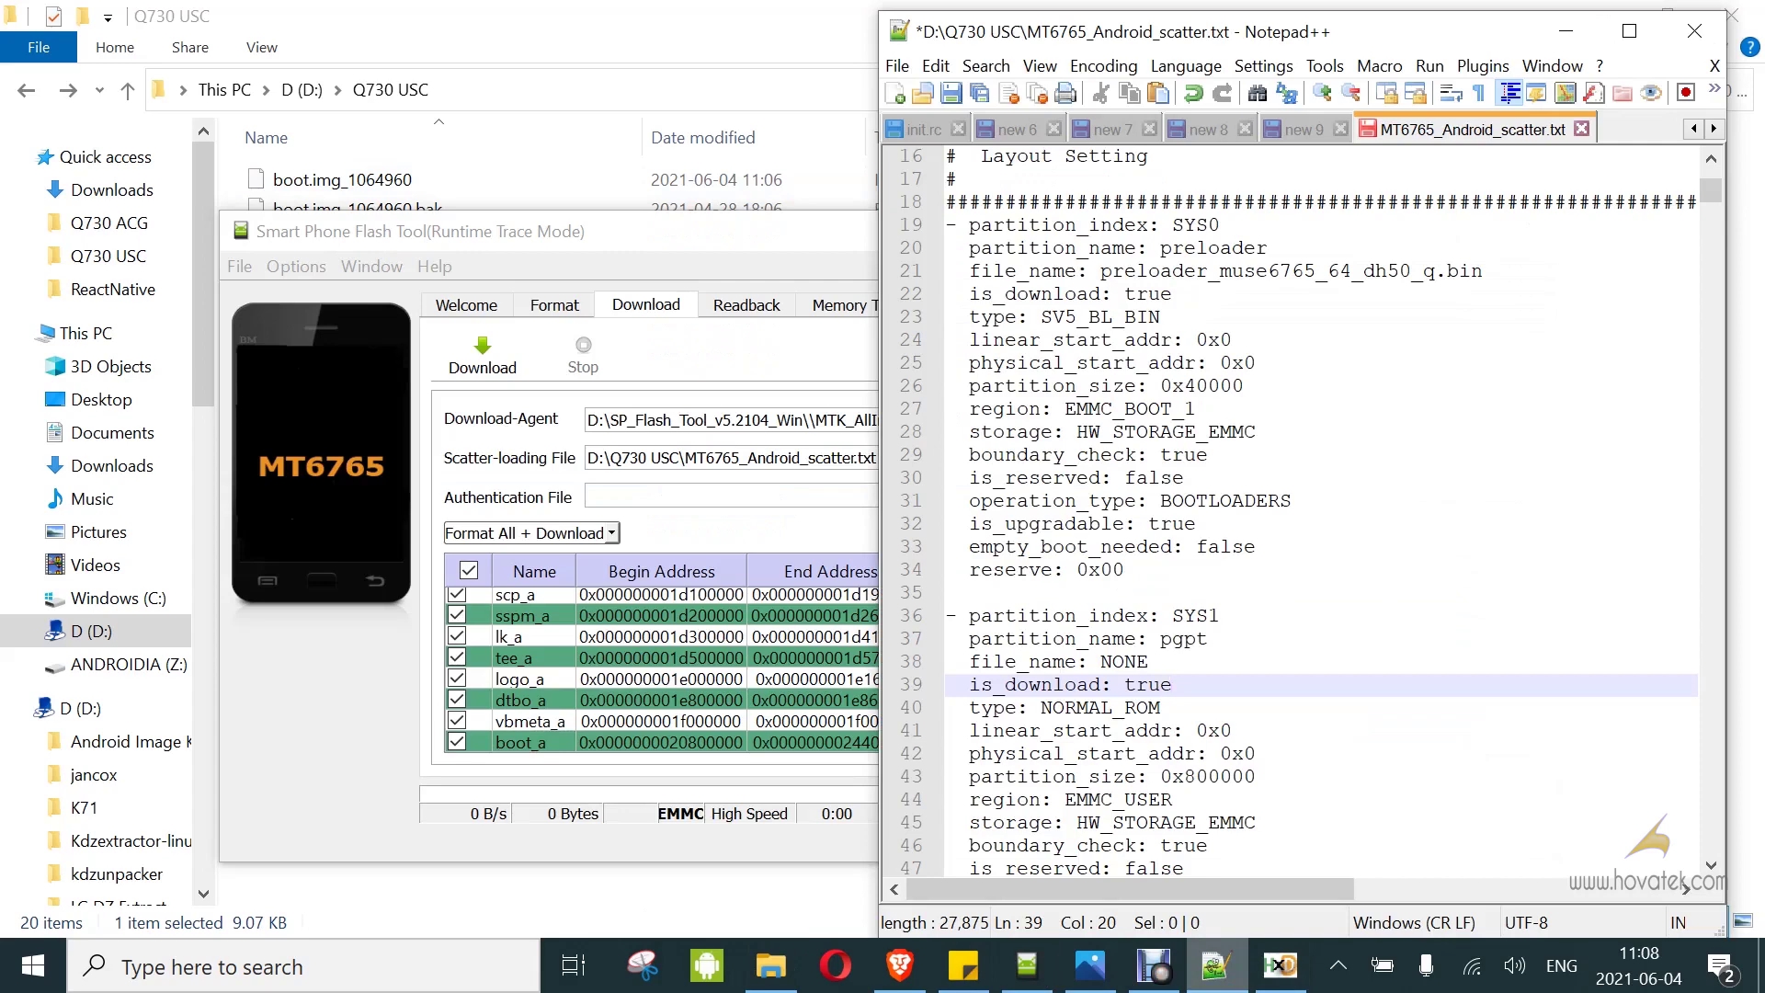
# Replace NONE on line 38 with patched_pgpt_0 and save MT6765_Android_scatter.txt.
pyautogui.hotkey('shift', 'End')
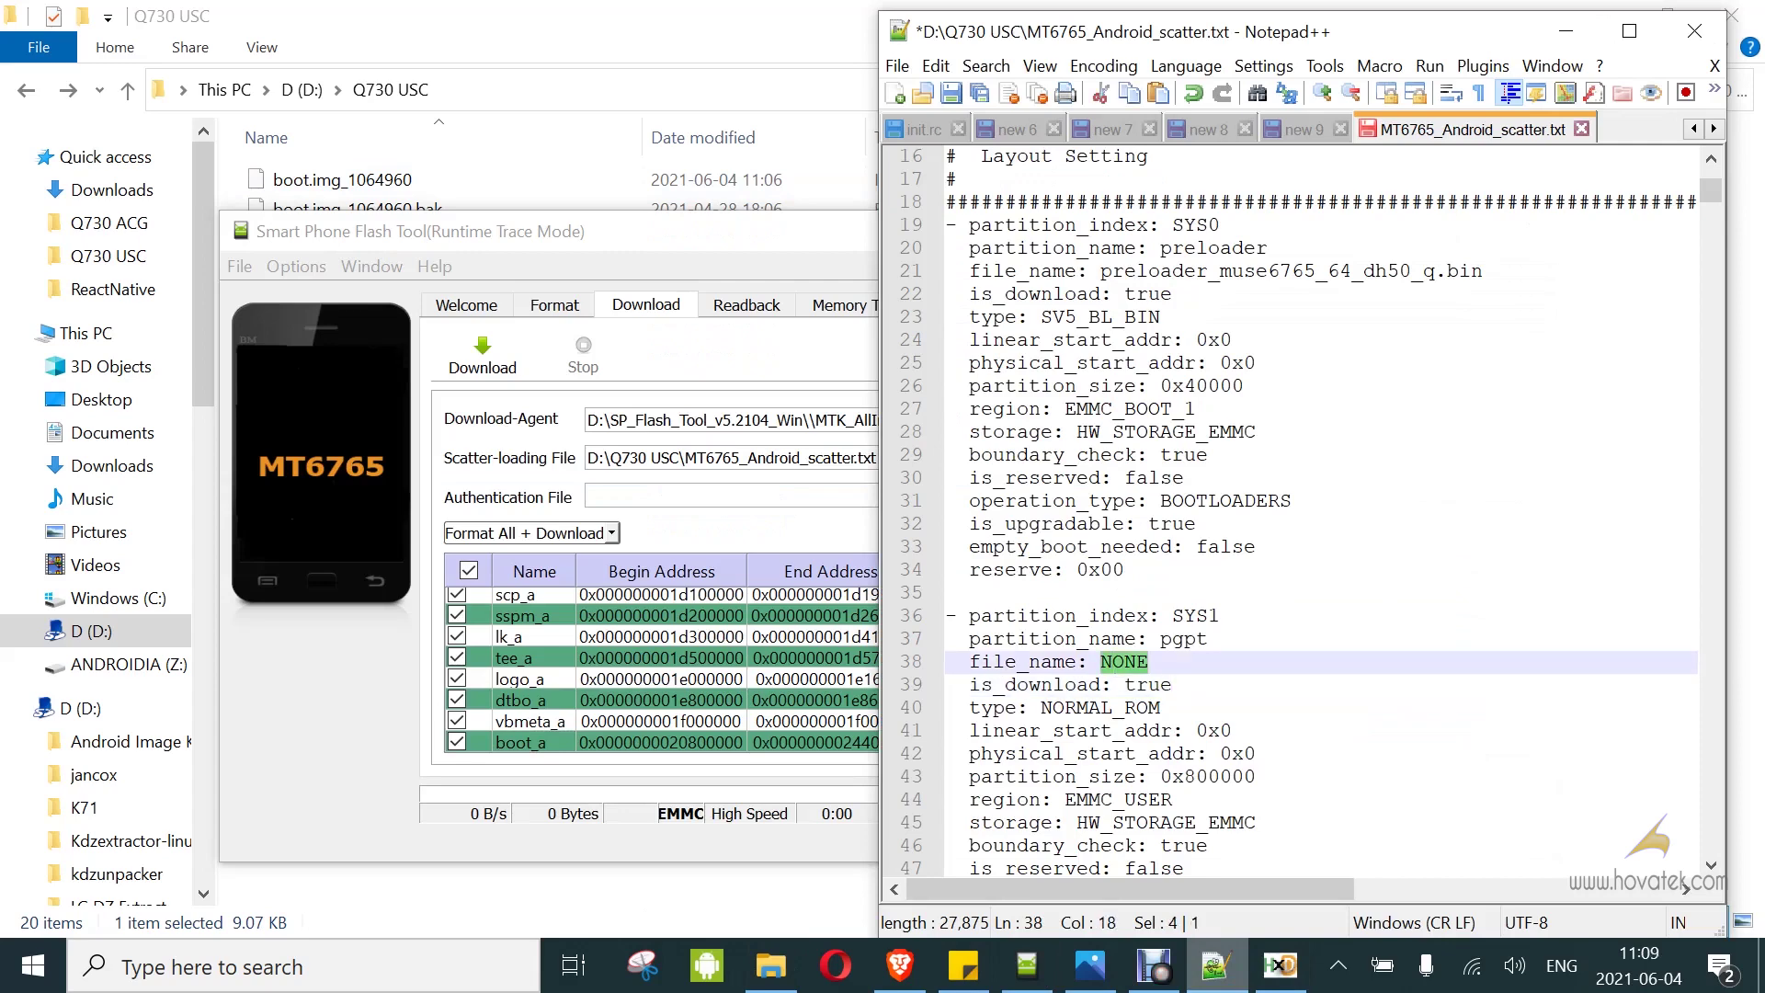
pyautogui.hotkey('ctrl', 'v')
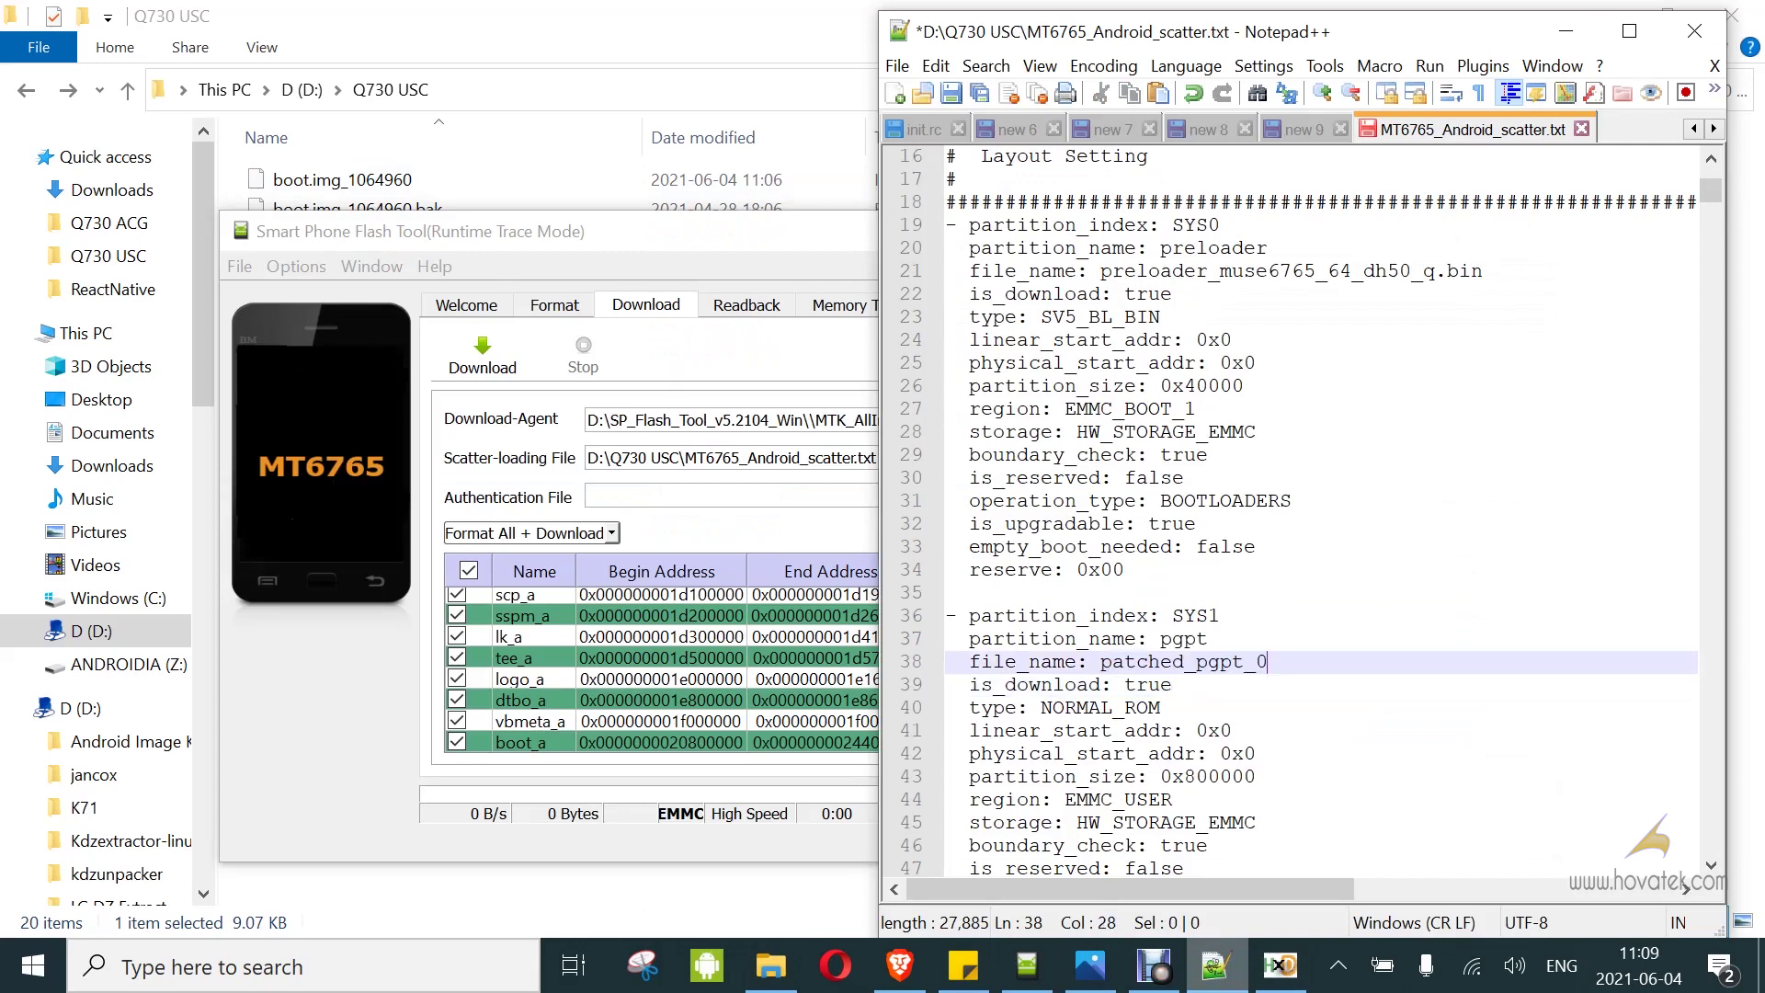
pyautogui.hotkey('ctrl', 's')
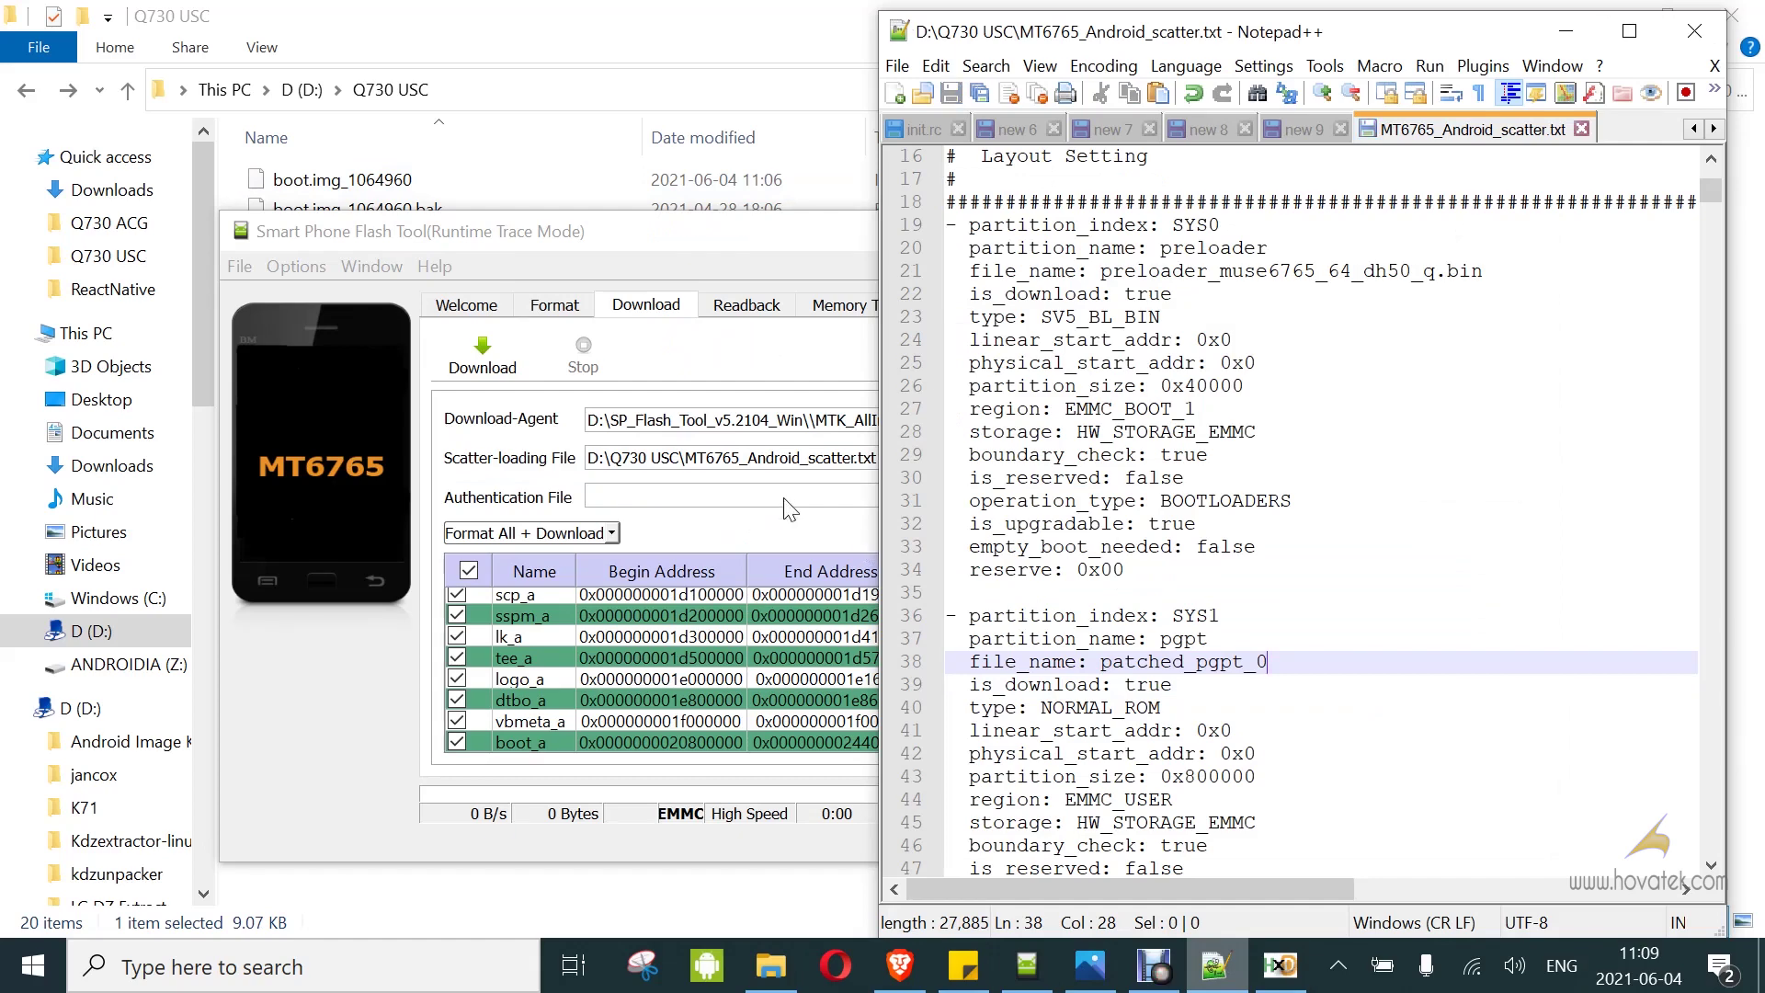
pyautogui.click(759, 365)
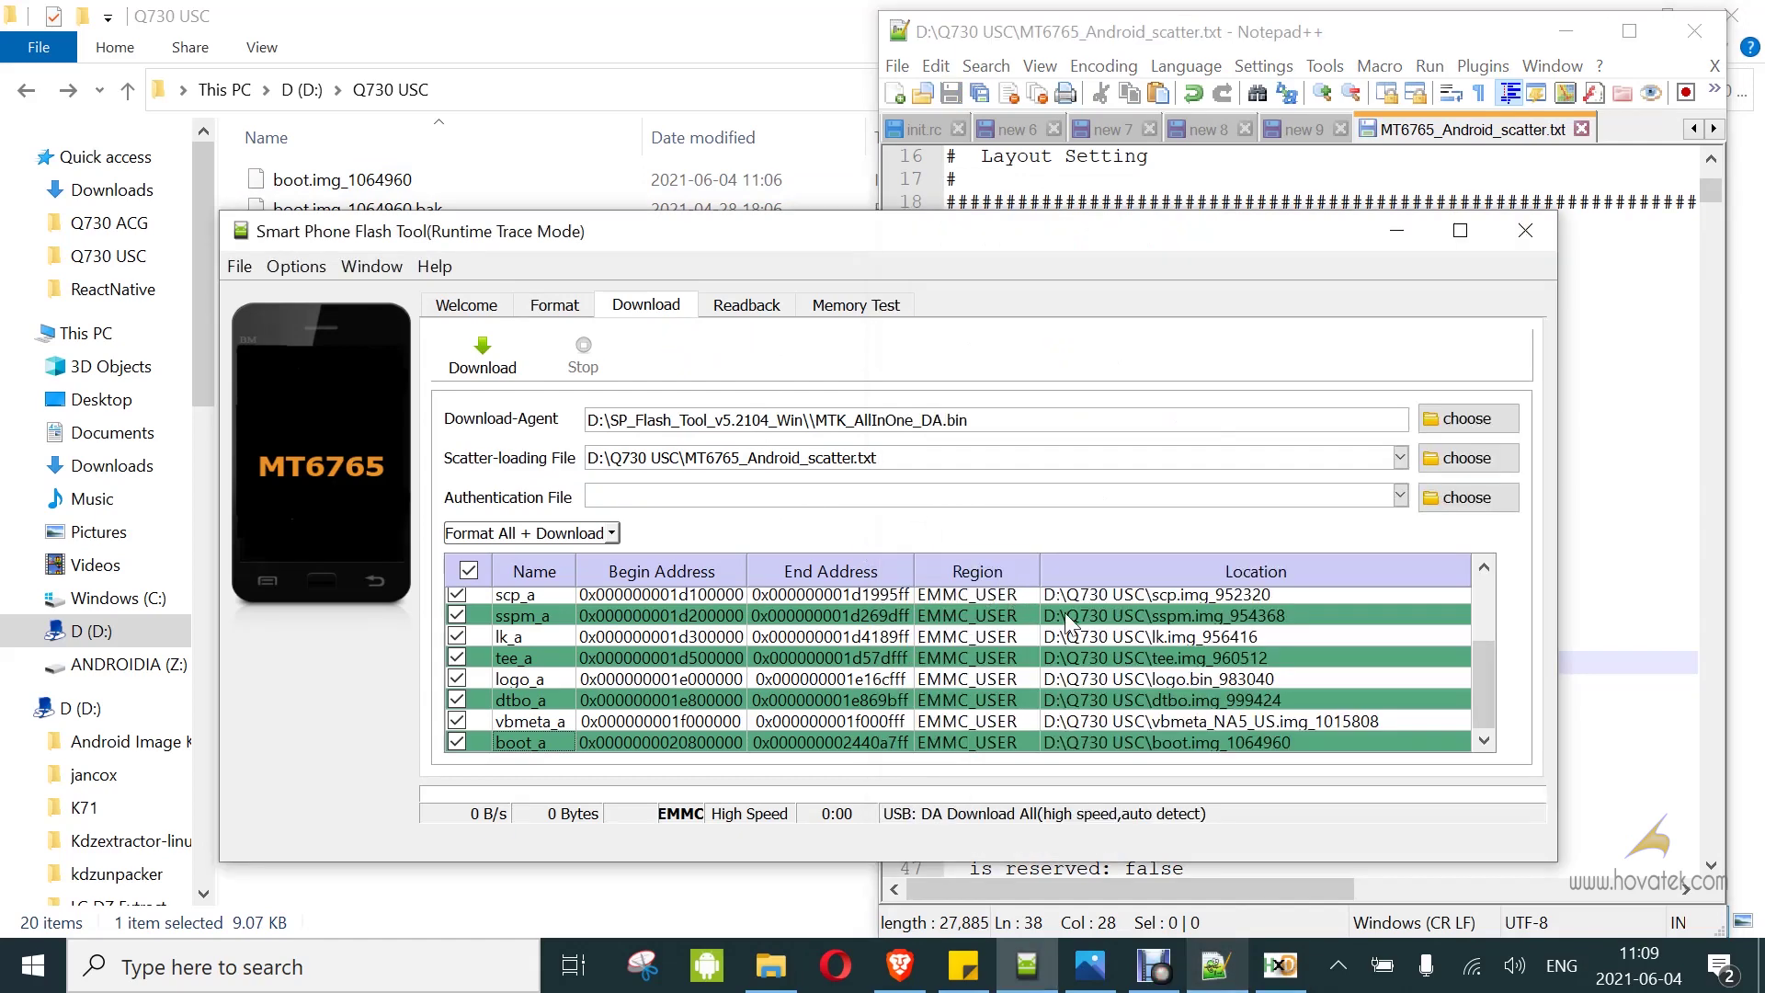
# Reload the edited MT6765_Android_scatter.txt in SP Flash Tool and untick every partition.
pyautogui.scroll(2, 1204, 699)
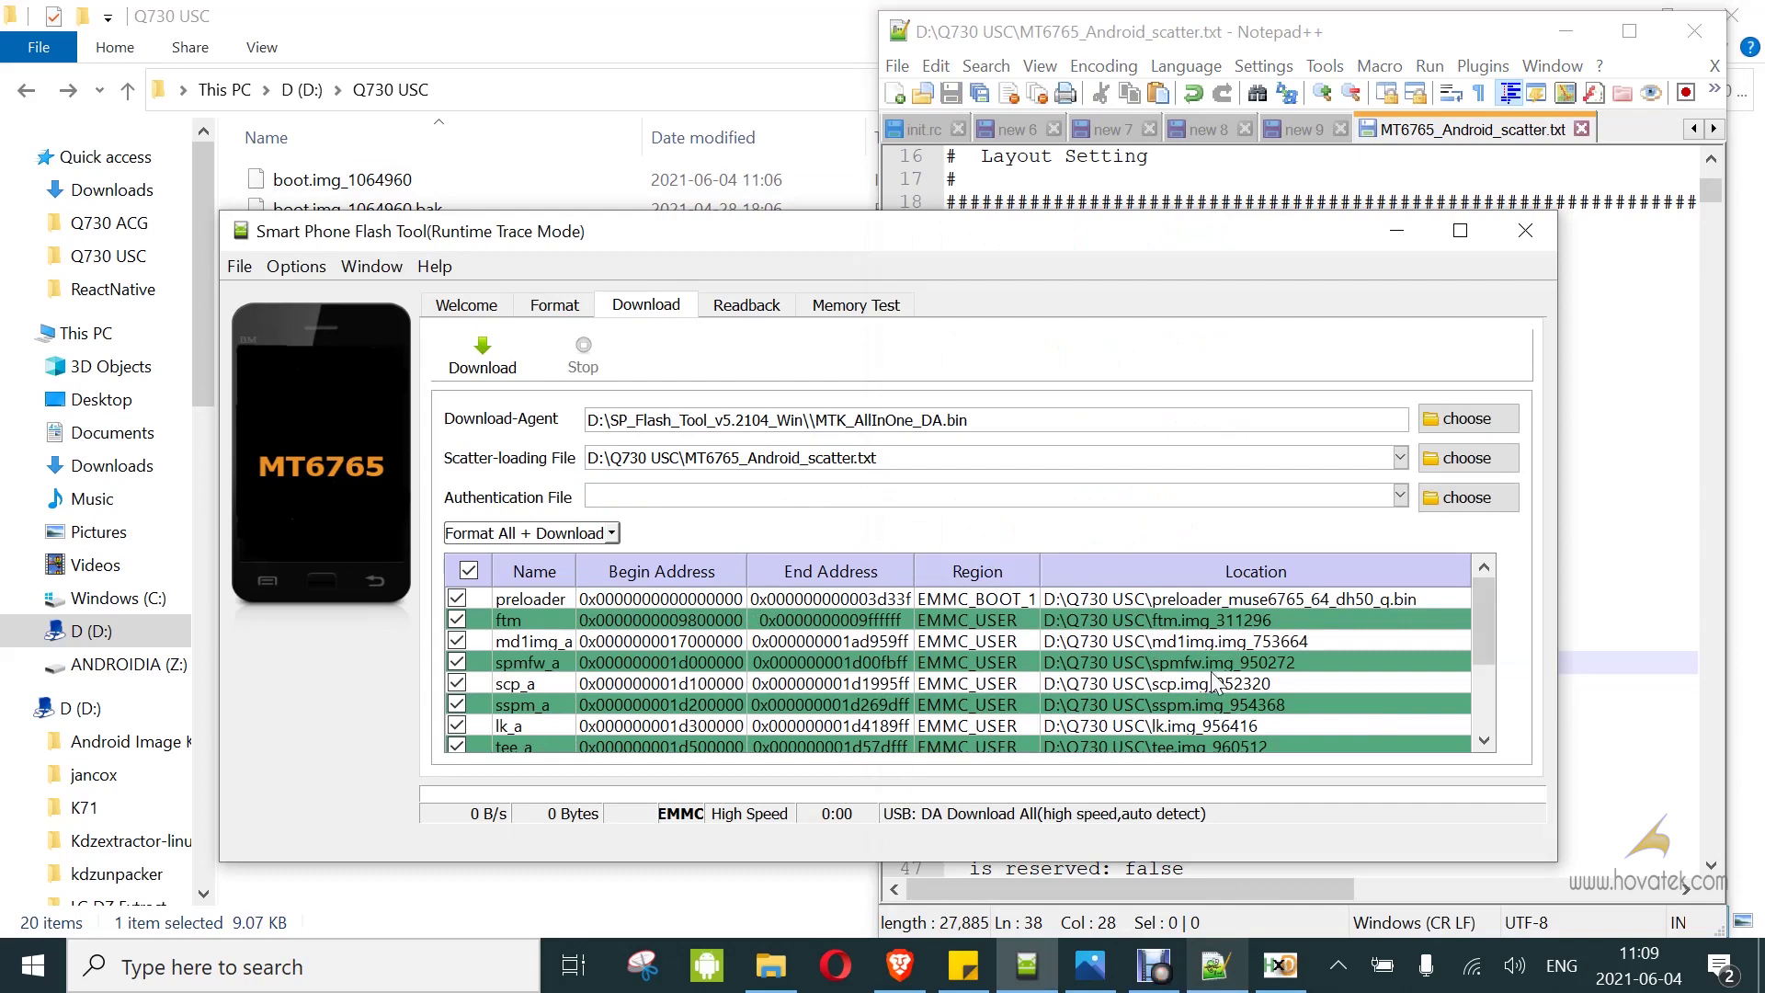
pyautogui.scroll(-2, 1209, 691)
pyautogui.scroll(2, 1214, 685)
pyautogui.click(1460, 447)
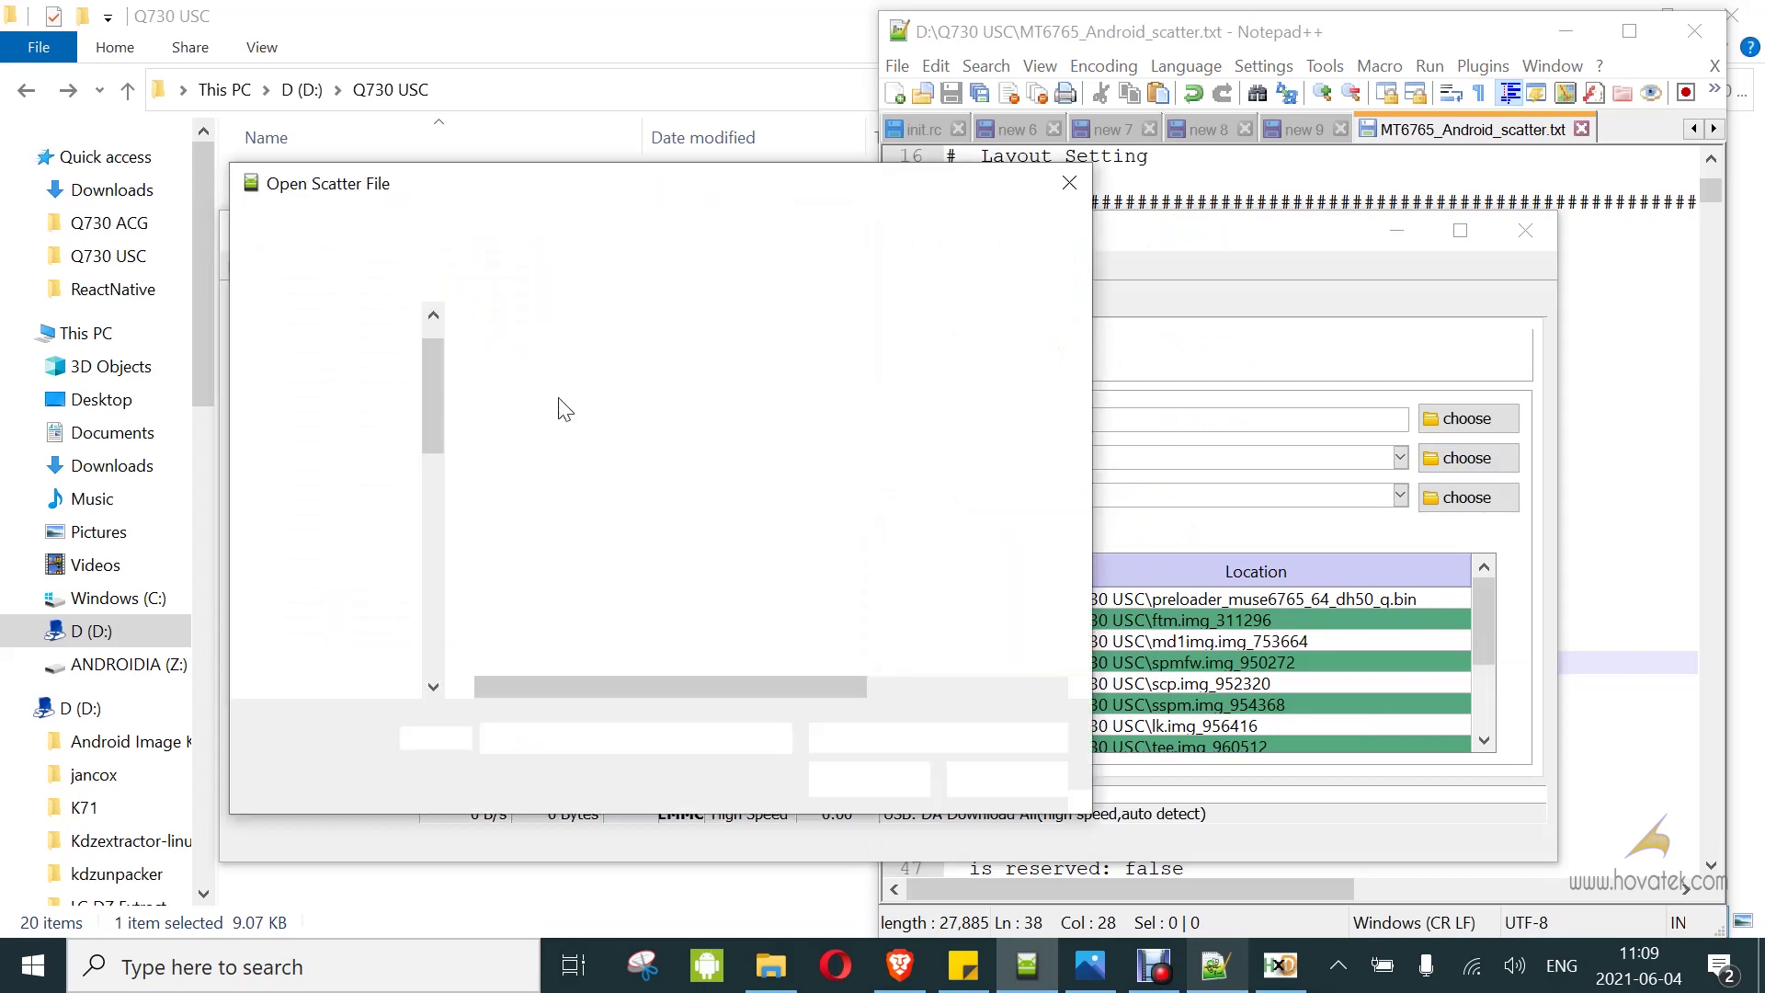
pyautogui.doubleClick(562, 373)
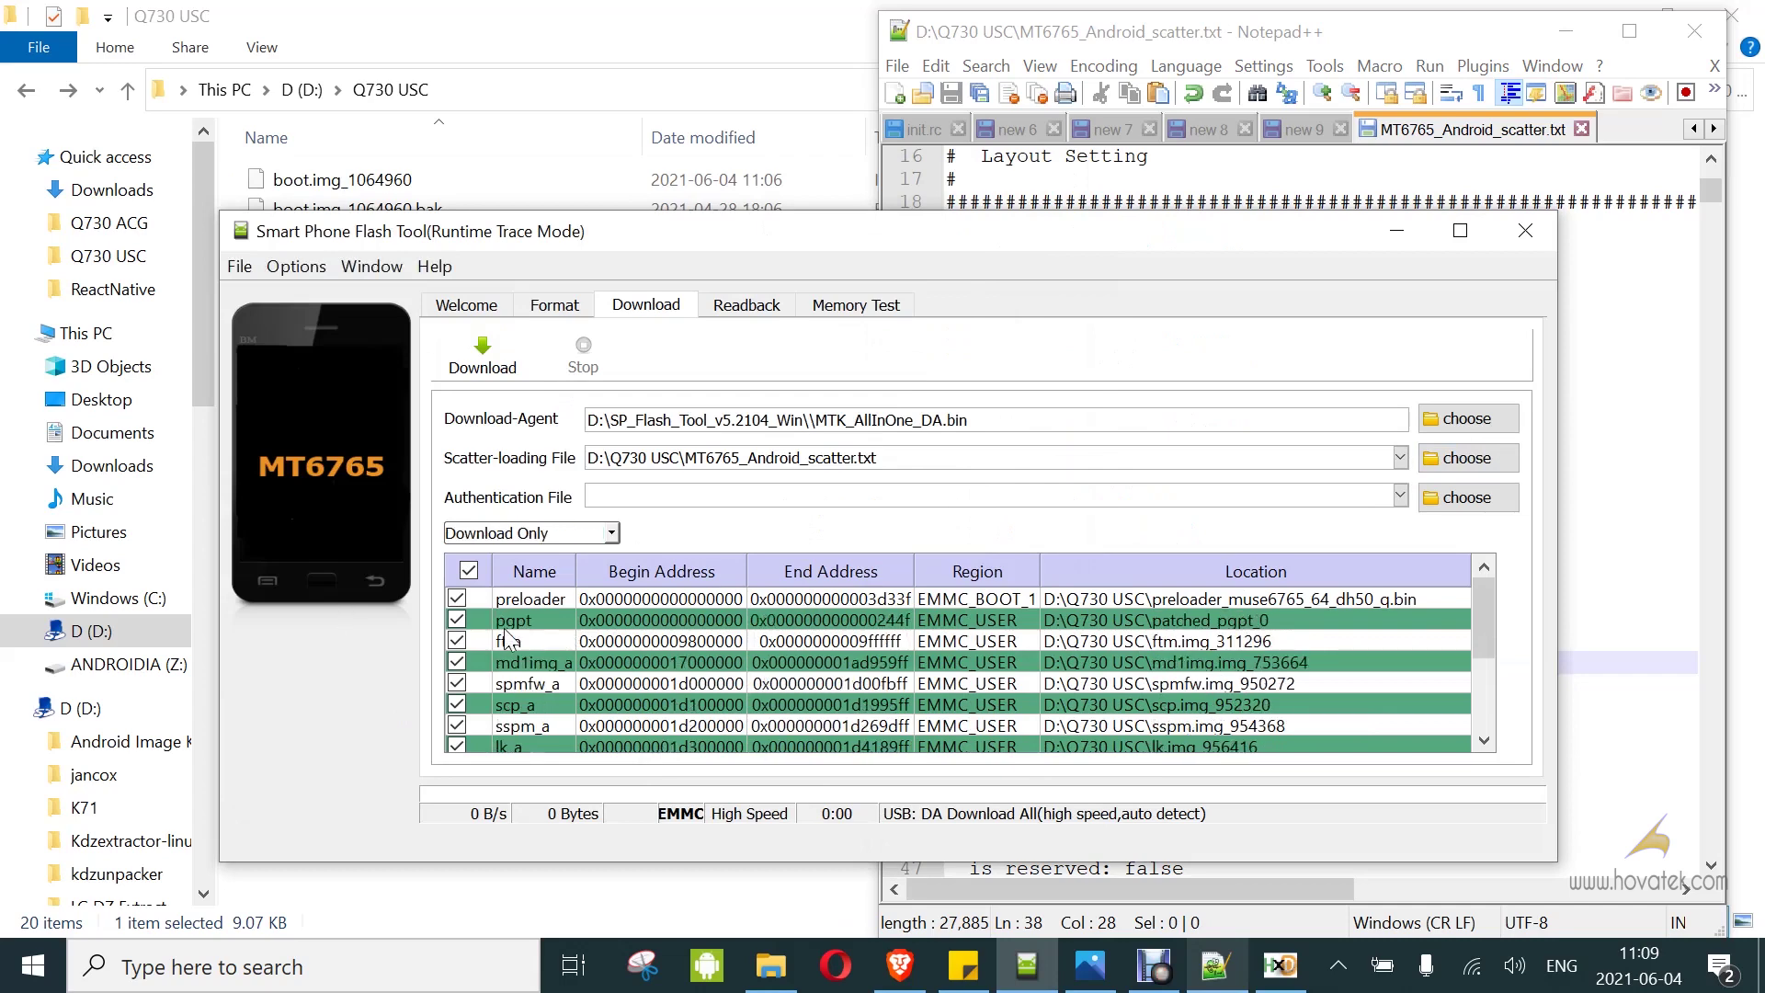
pyautogui.click(469, 571)
# Tick the pgpt and preloader rows in the partition table.
pyautogui.click(457, 620)
pyautogui.click(457, 599)
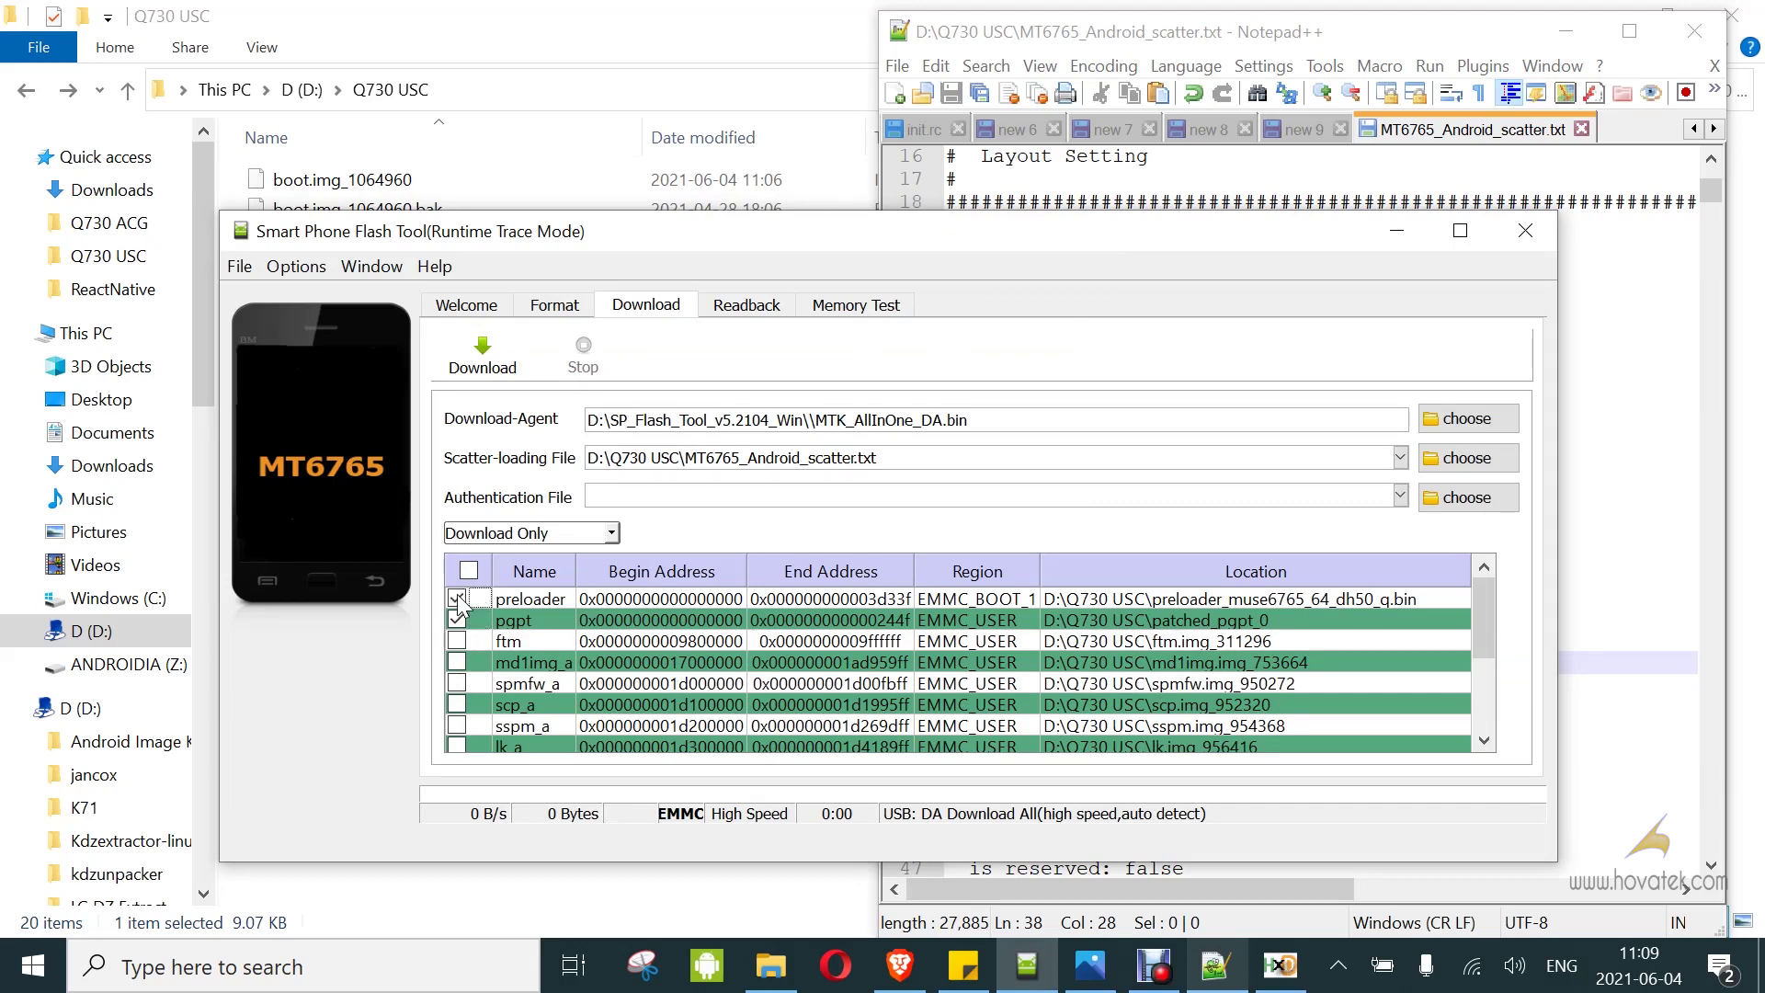